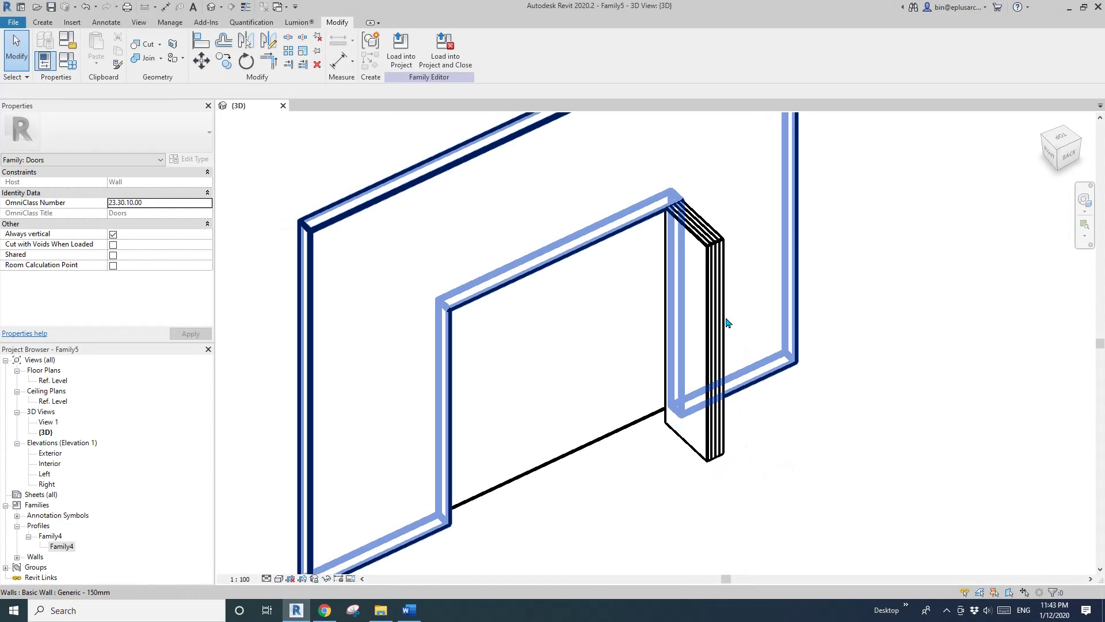
- Set the door family's angle parameter A to 0° and apply it to the model
middle_click_drag(525, 380, 642, 369)
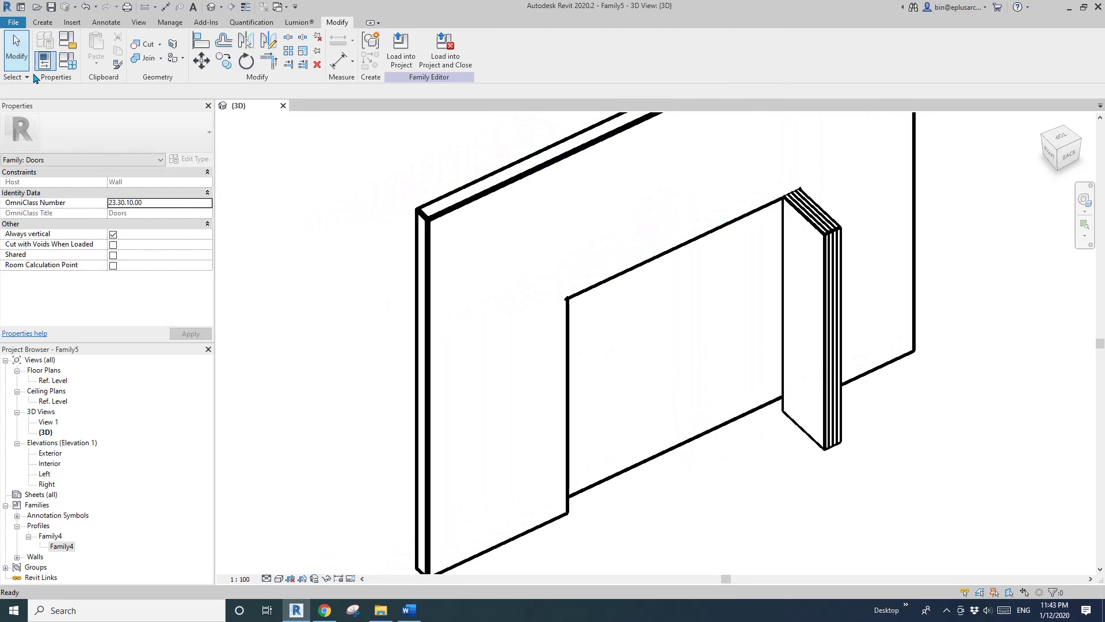
left_click(44, 60)
left_click(238, 227)
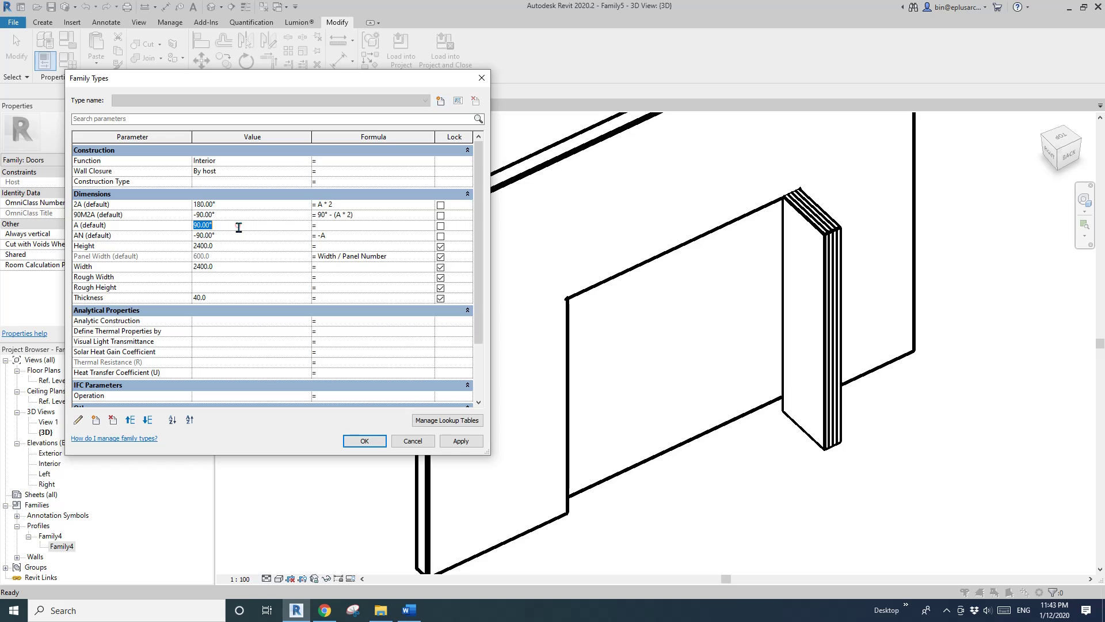
type("0")
left_click(461, 441)
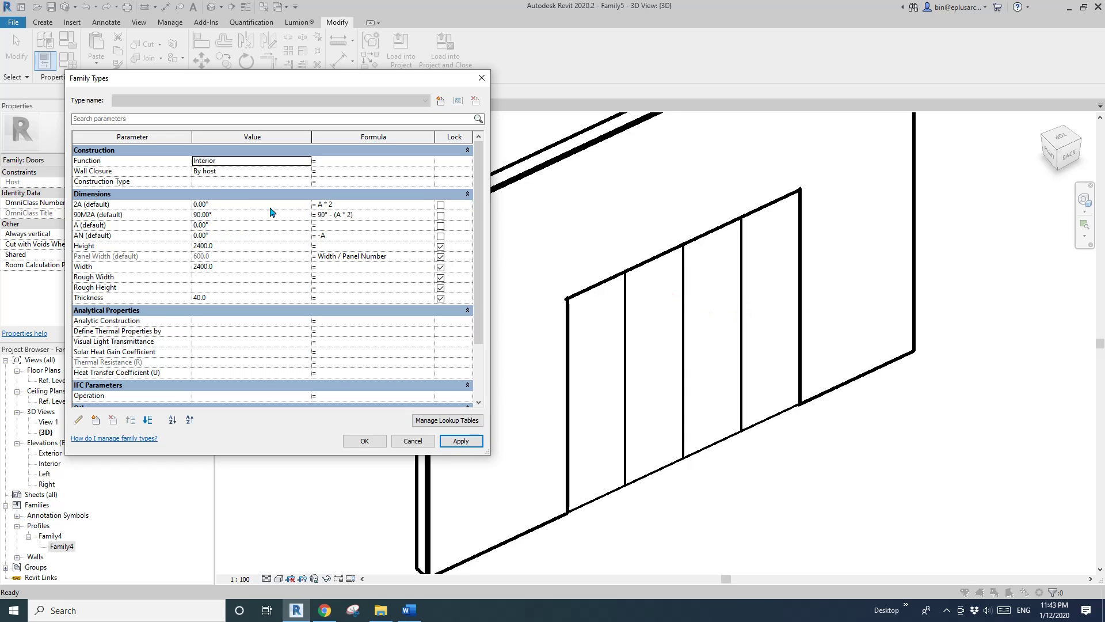
- Apply an angle A of 45° to the door panels, followed by 90°
left_click(219, 227)
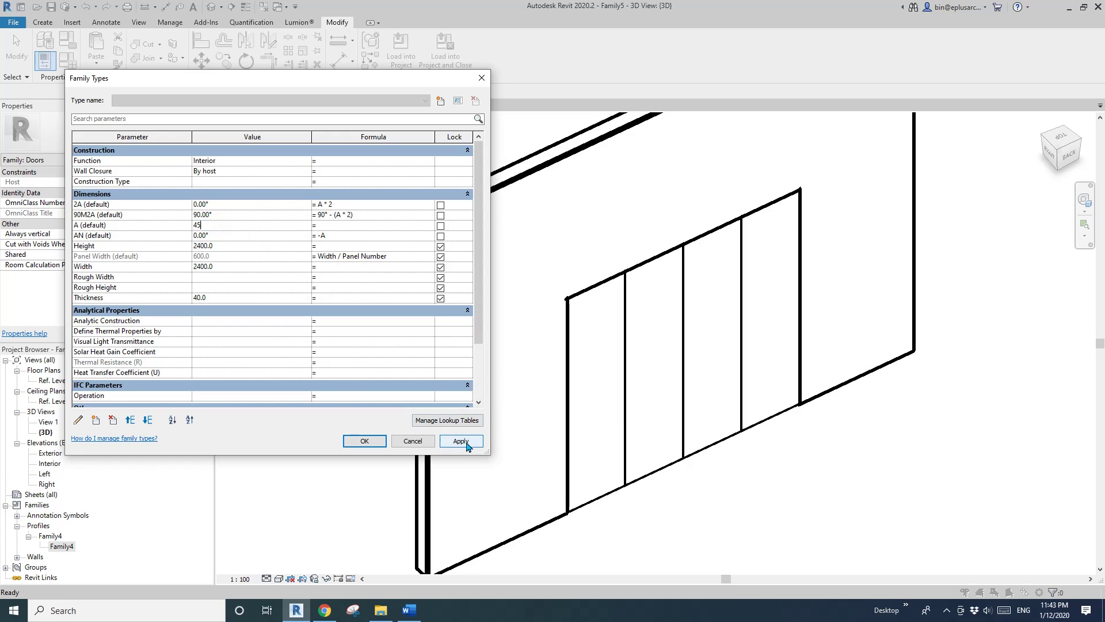
left_click(463, 442)
left_click(233, 227)
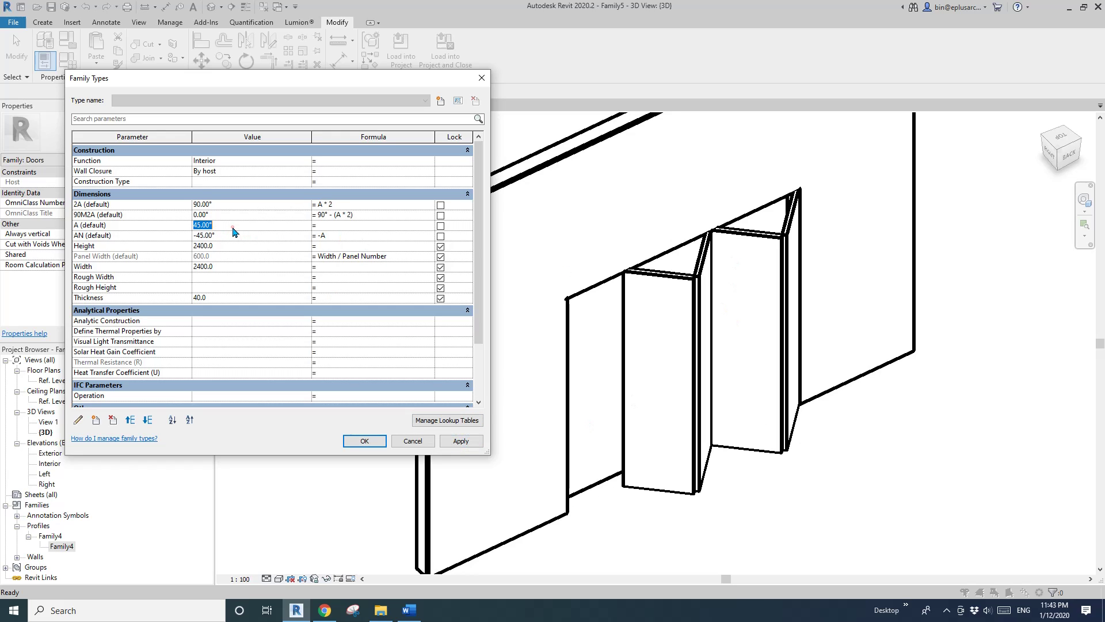
left_click(466, 442)
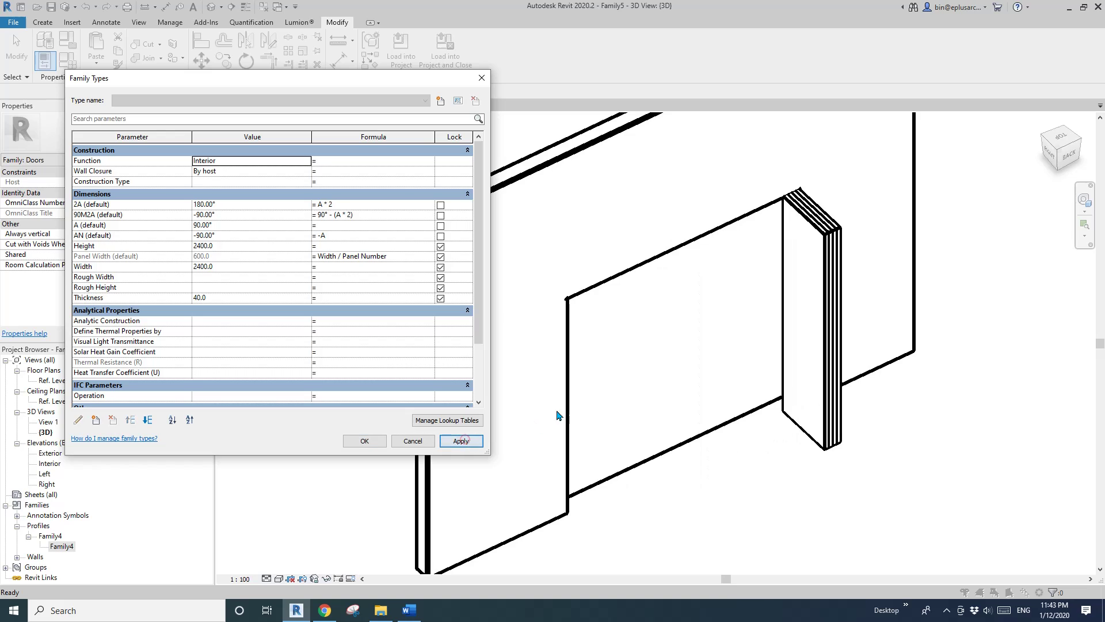
- Set the Panel Number parameter to 3, apply it and close the family types
scroll(241, 341, "down", 3)
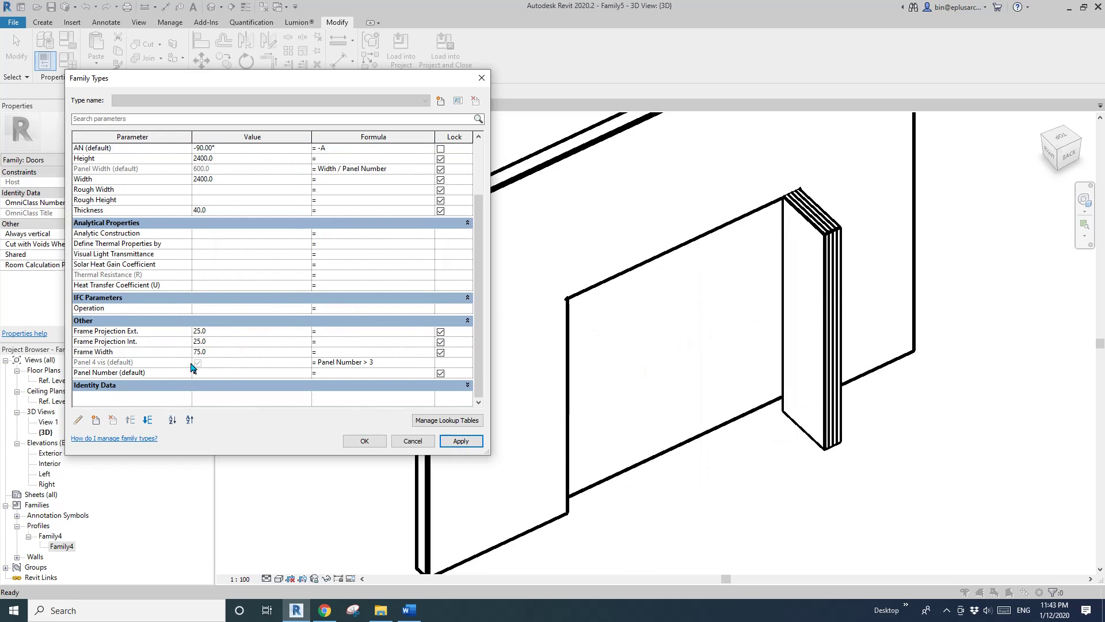
left_click(219, 373)
type("3")
left_click(468, 444)
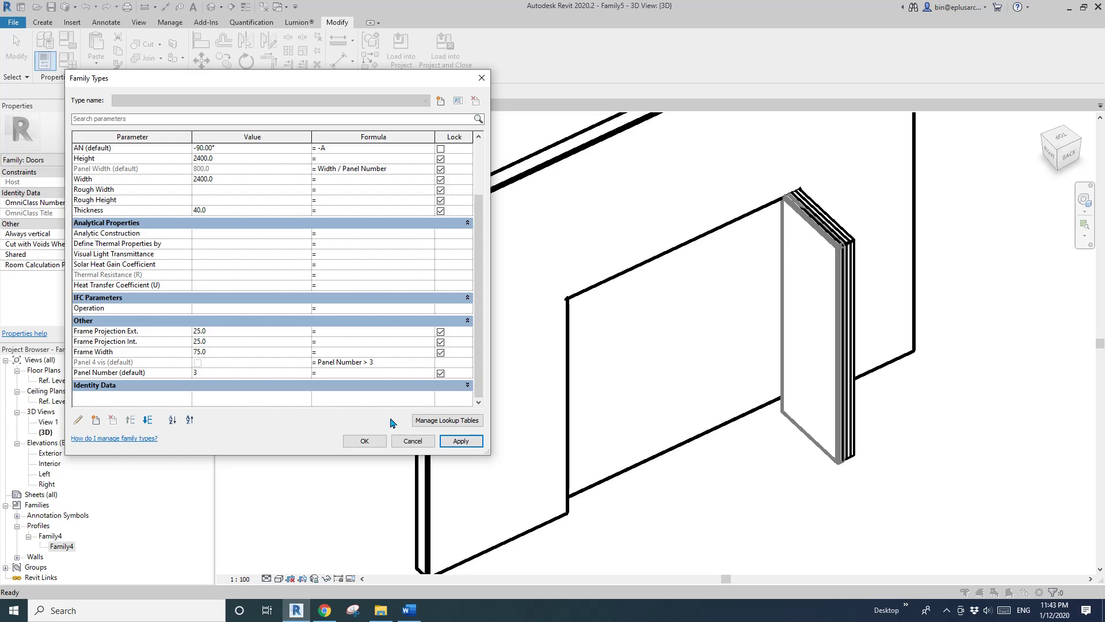
left_click(364, 441)
- Turn on preview visibility in the 3D view of the door family
left_click(352, 578)
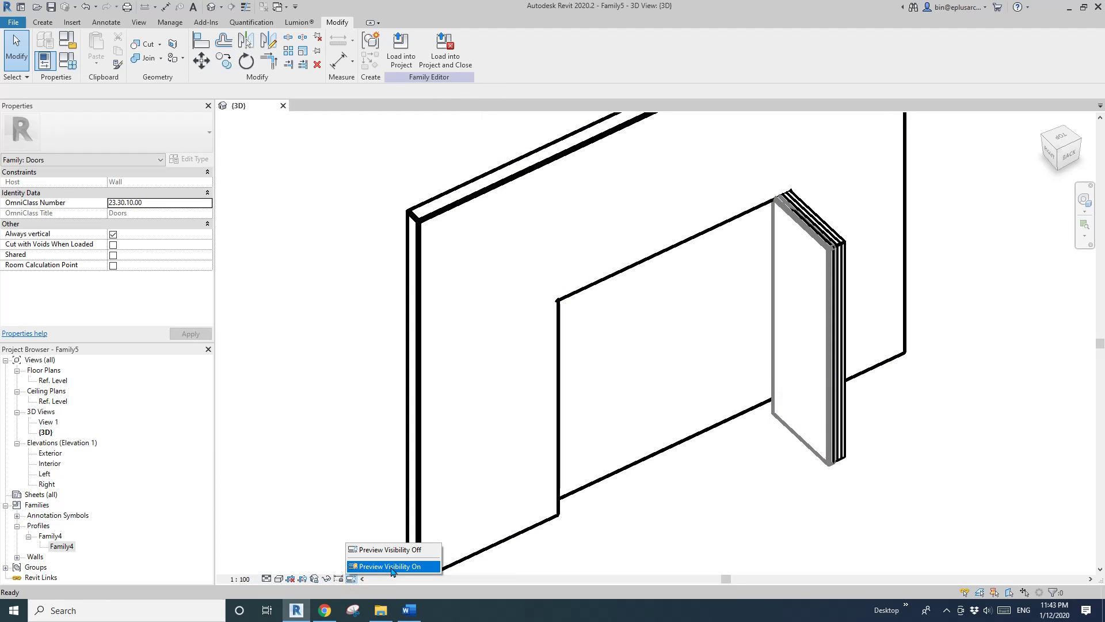
left_click(412, 568)
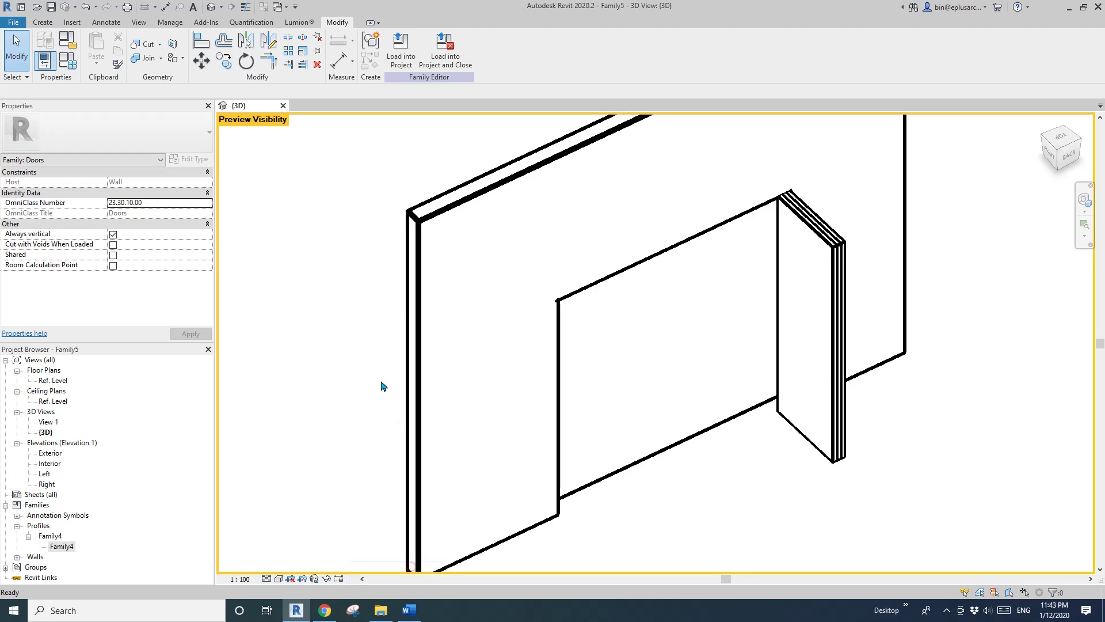
middle_click_drag(742, 366, 714, 360)
scroll(797, 296, "down", 1)
middle_click_drag(797, 296, 747, 314)
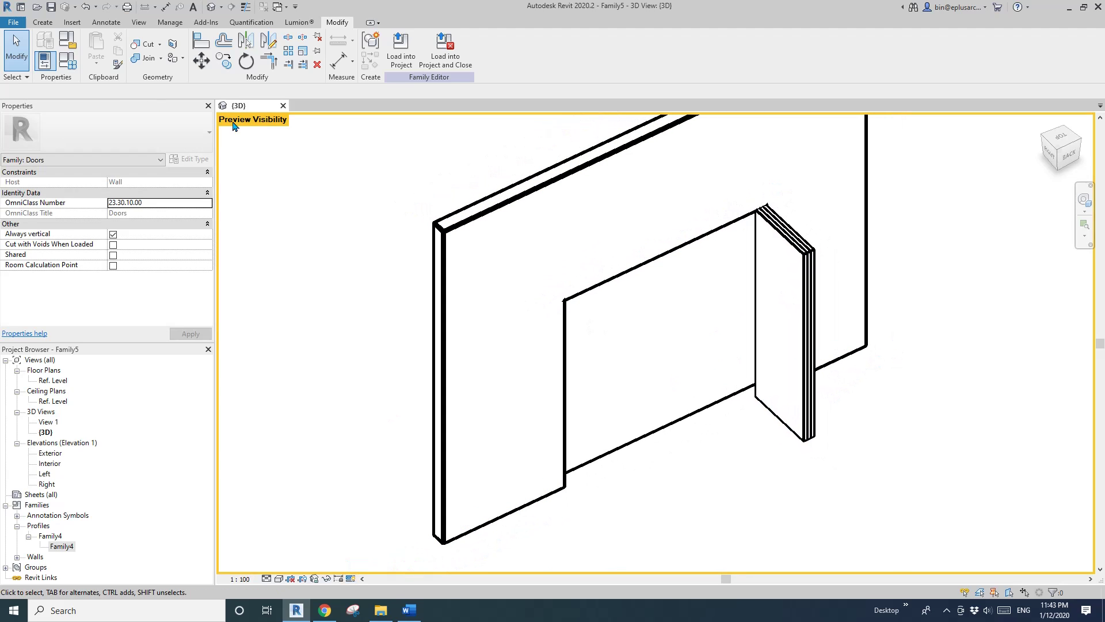
- Set the door family's Panel Number parameter to 4 and apply it
left_click(78, 69)
scroll(226, 322, "down", 3)
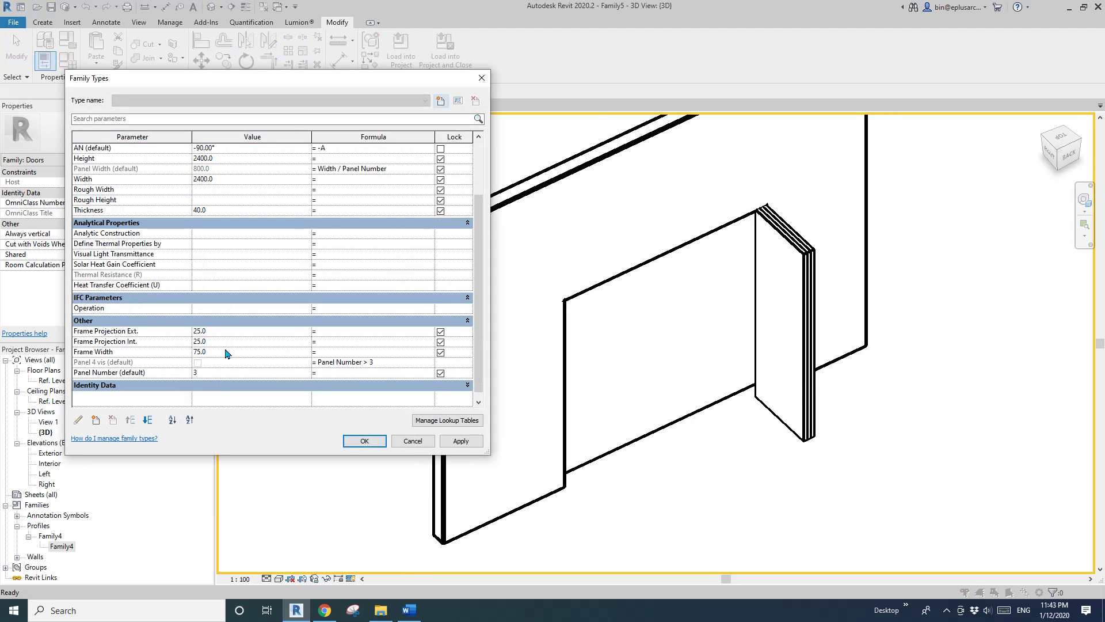
left_click(461, 441)
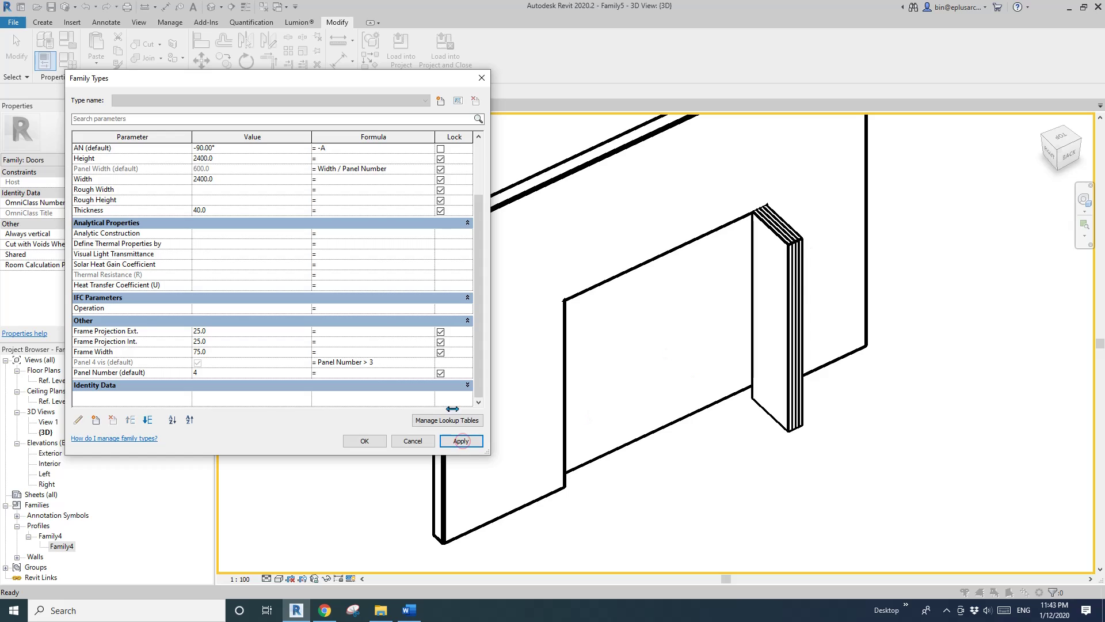
left_click(365, 441)
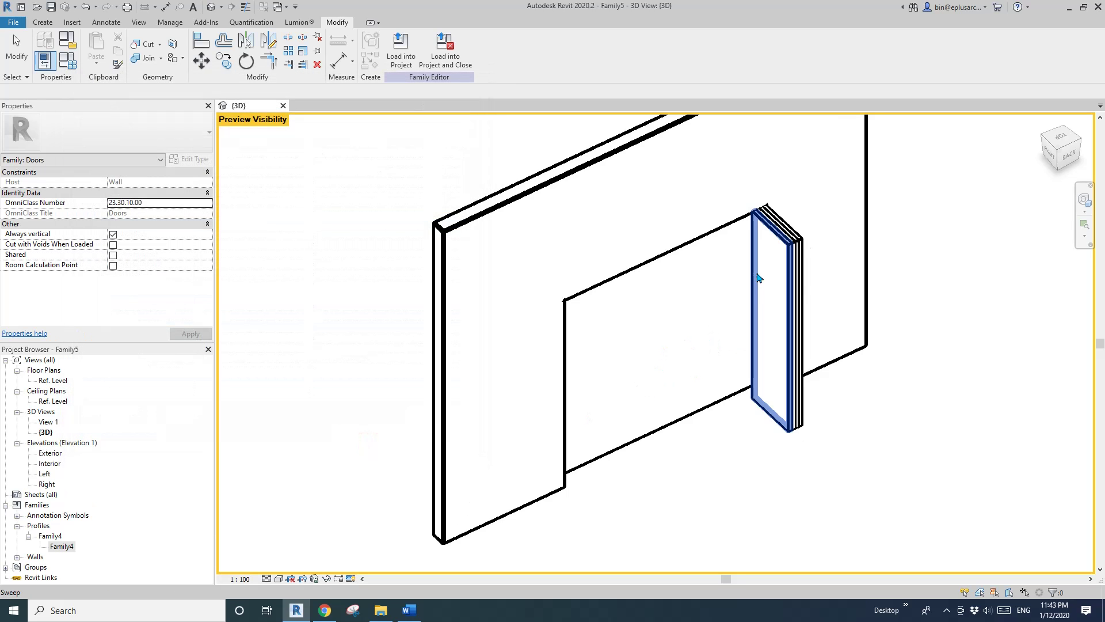
- Close the folding door family and return to the home page
middle_click_drag(719, 344, 635, 392)
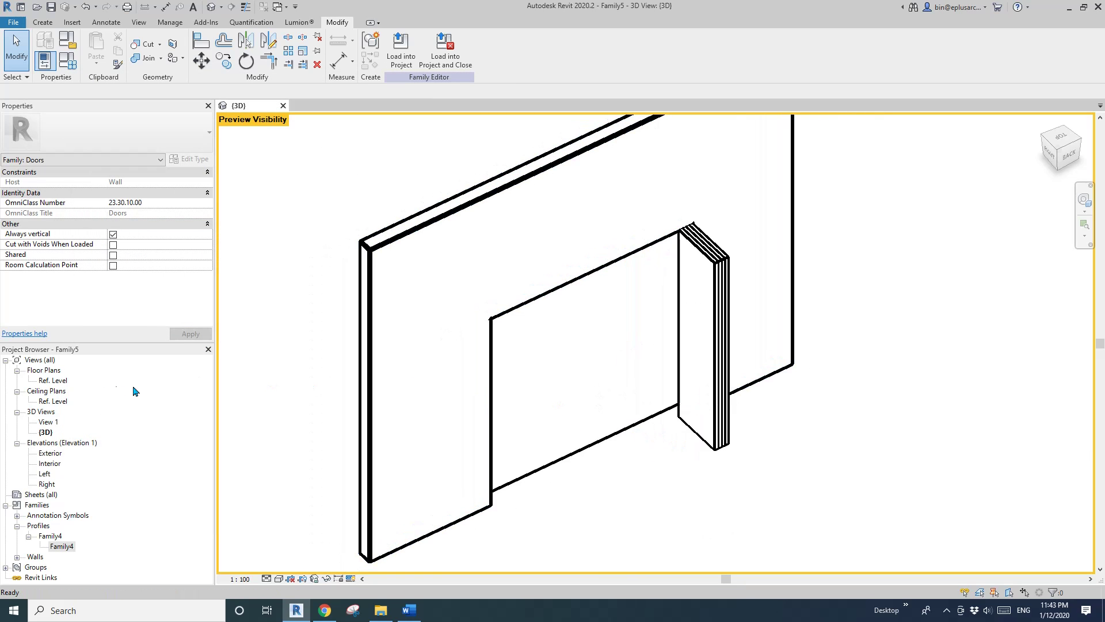
double_click(58, 381)
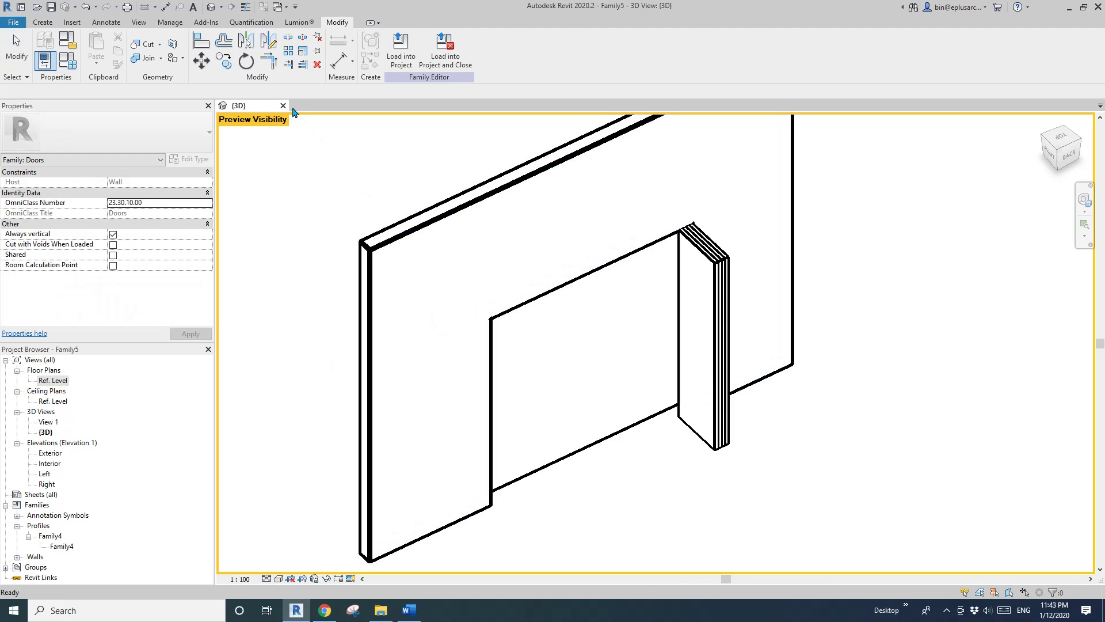
left_click(579, 304)
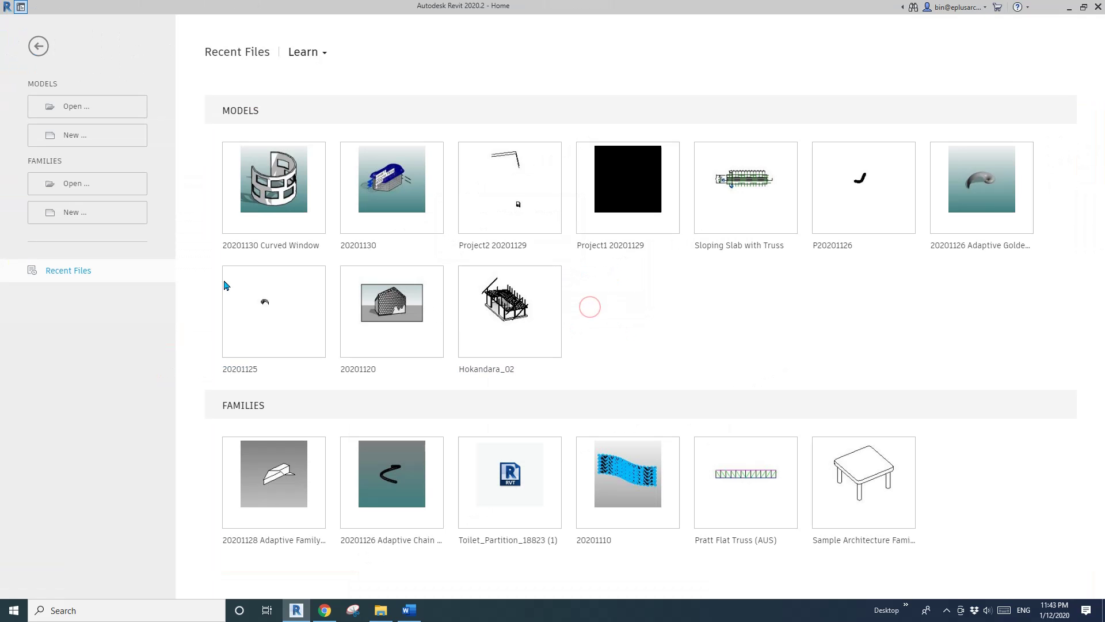
- Create a new family from the Metric Profile.rft template
left_click(96, 147)
left_click(177, 184)
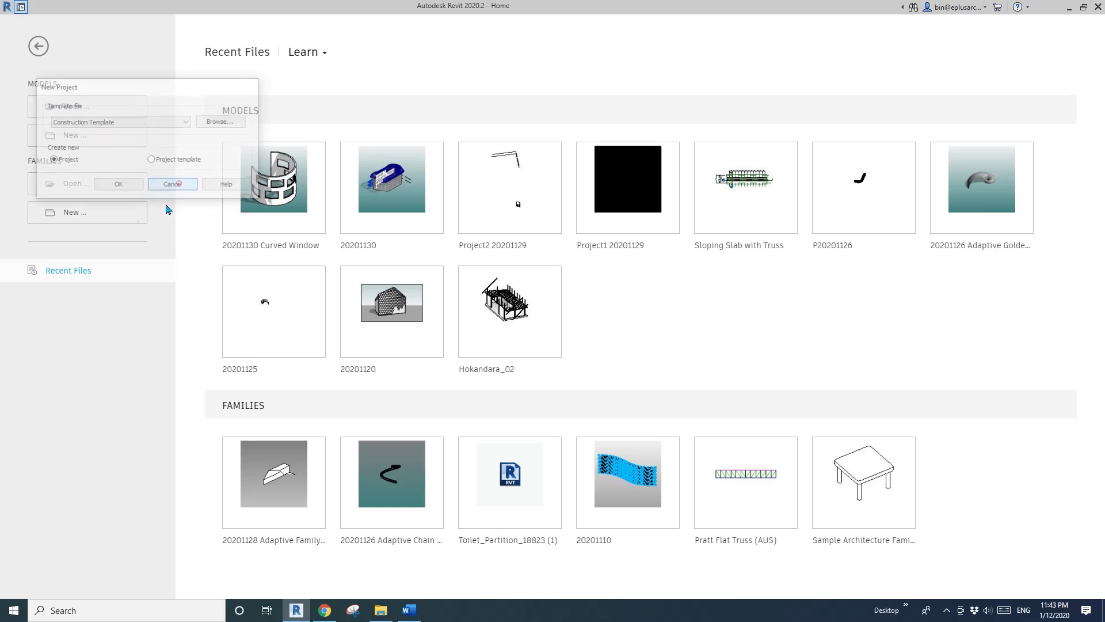
left_click(76, 214)
left_click_drag(721, 149, 723, 267)
left_click(495, 201)
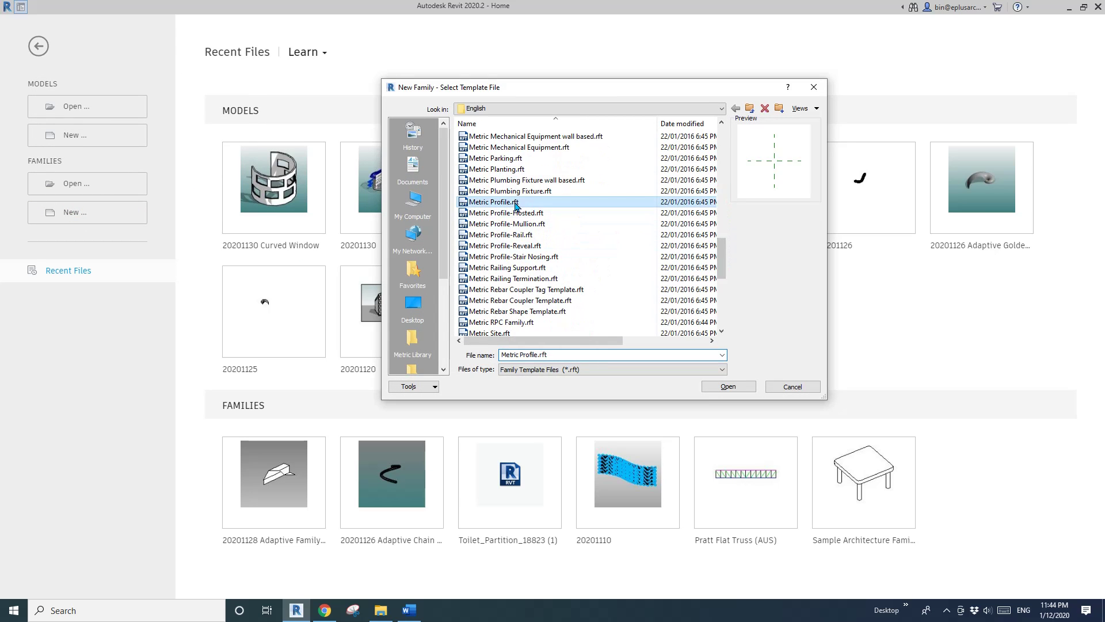
left_click(731, 388)
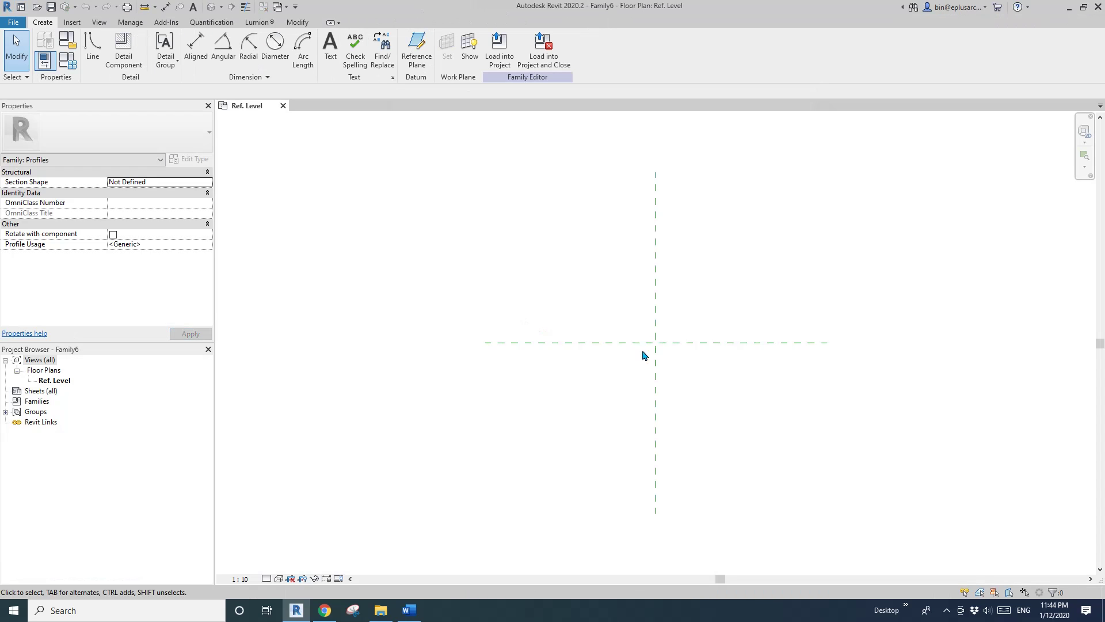
- Draw a 120 by 400 mm profile rectangle from the reference plane intersection and make its width and height dimensions permanent
left_click(92, 47)
left_click(406, 38)
left_click(576, 382)
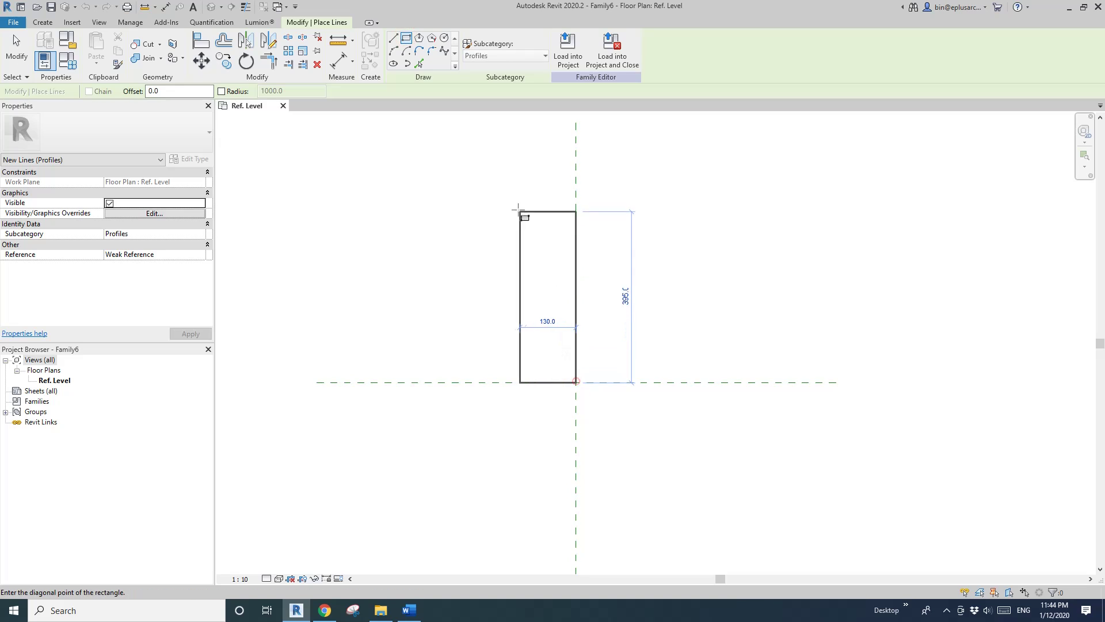
left_click(524, 208)
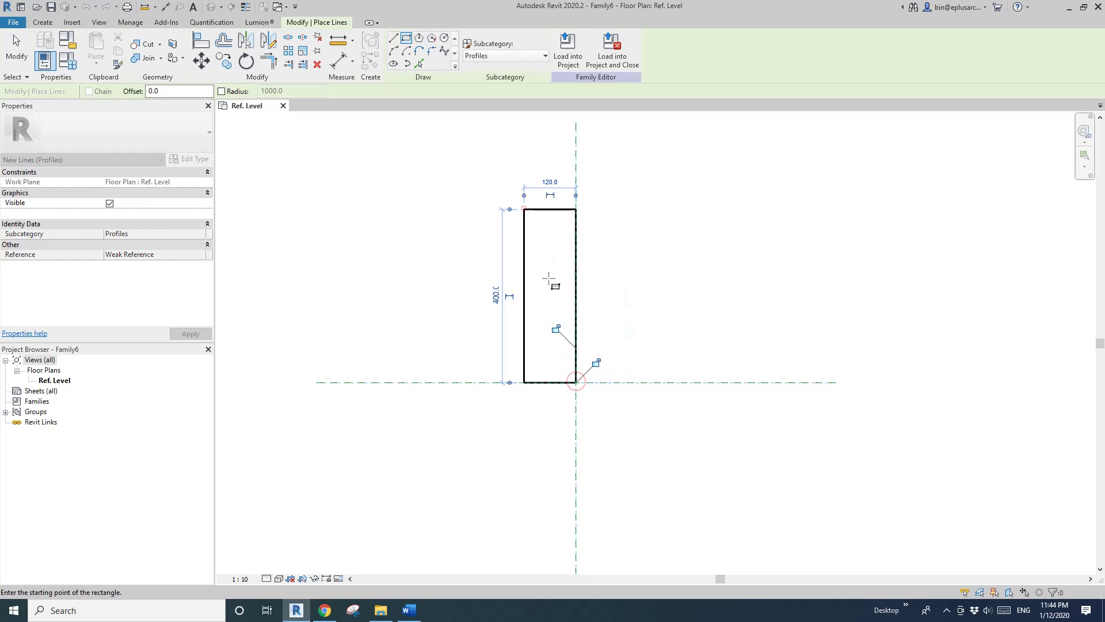
left_click(509, 296)
left_click(550, 195)
key("Escape")
key("Escape")
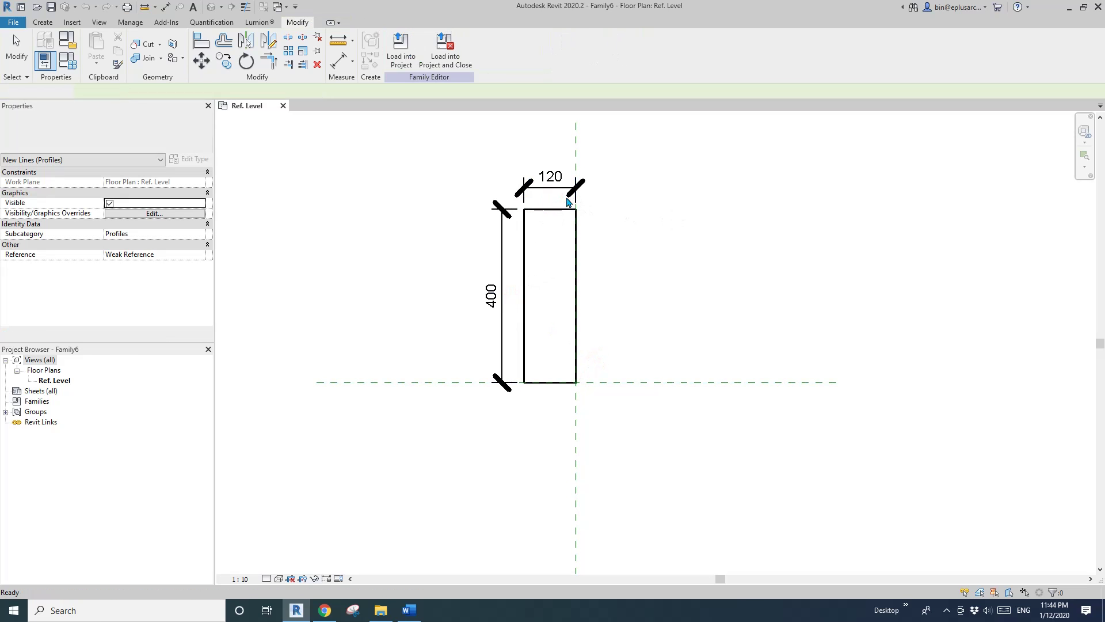
- Label the rectangle's horizontal dimension with a new type parameter named TH
left_click(569, 184)
left_click(510, 48)
type("tw")
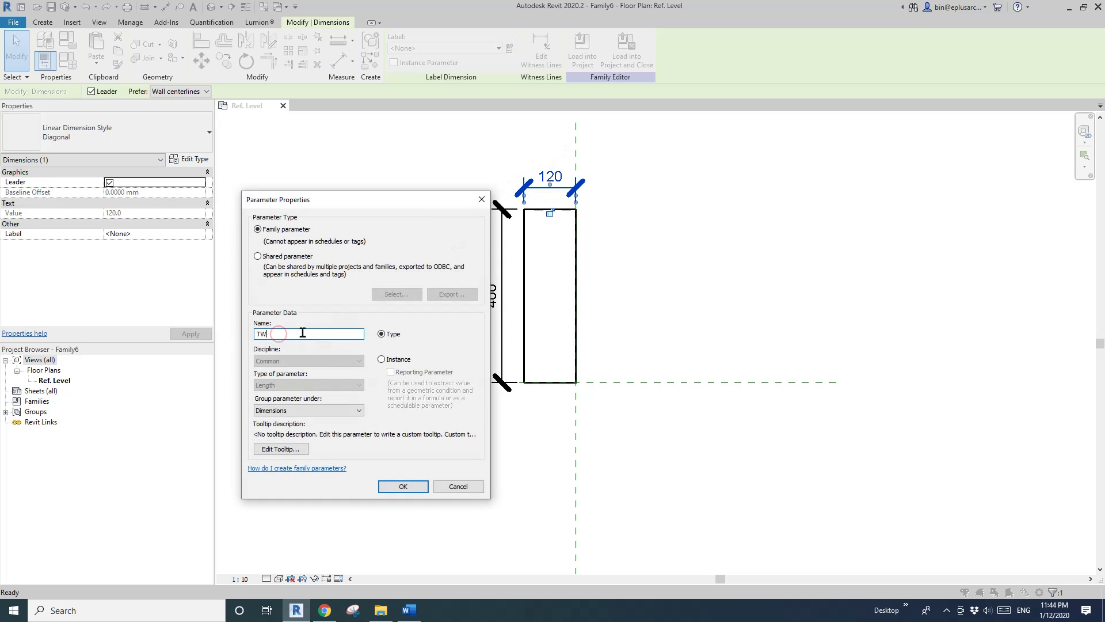
left_click(381, 335)
left_click(403, 487)
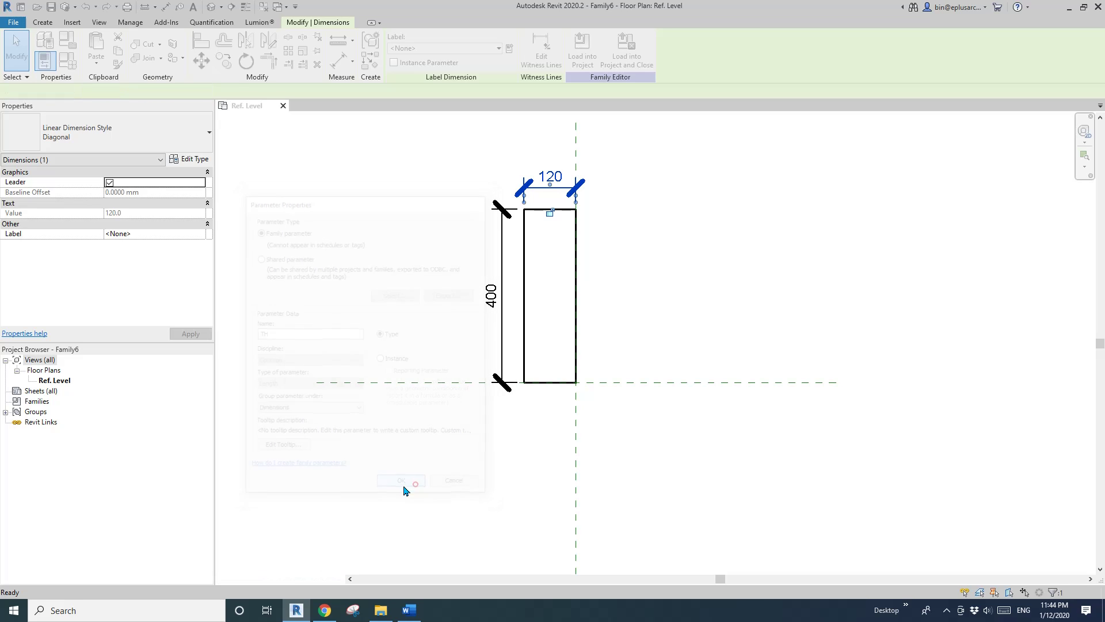
- Label the rectangle's vertical dimension with a new type parameter named W
left_click(509, 248)
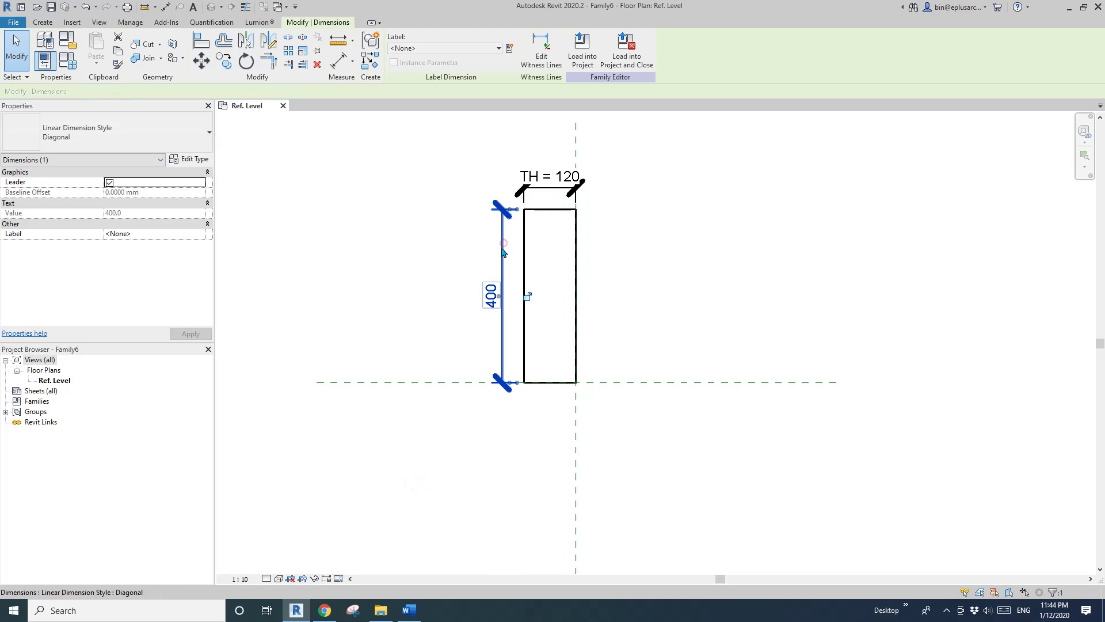
left_click(510, 48)
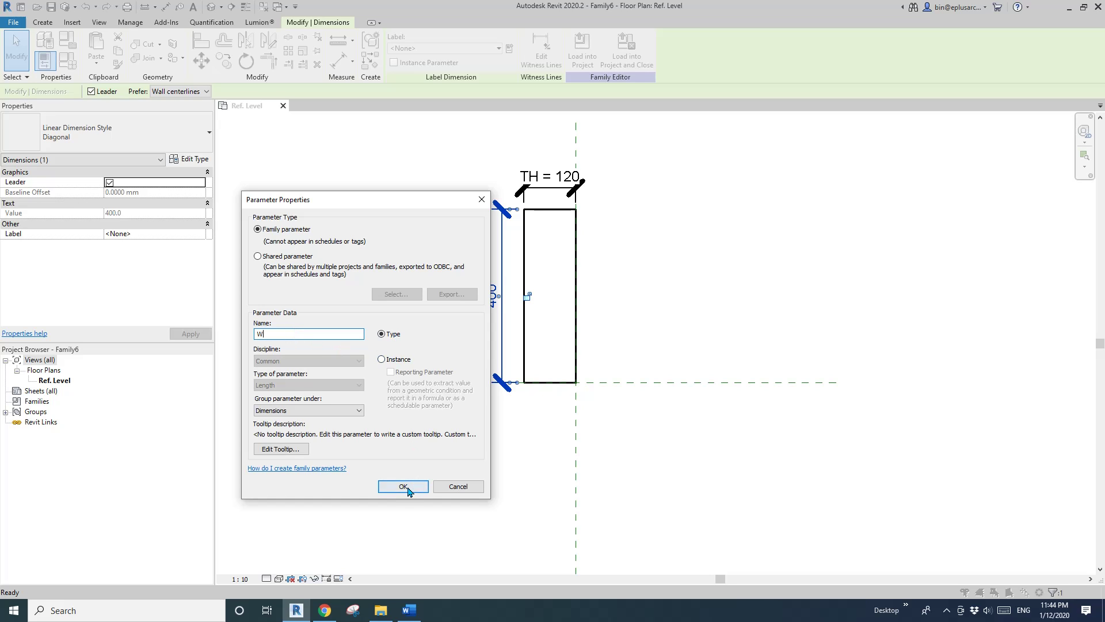
left_click(403, 486)
middle_click_drag(629, 284, 647, 286)
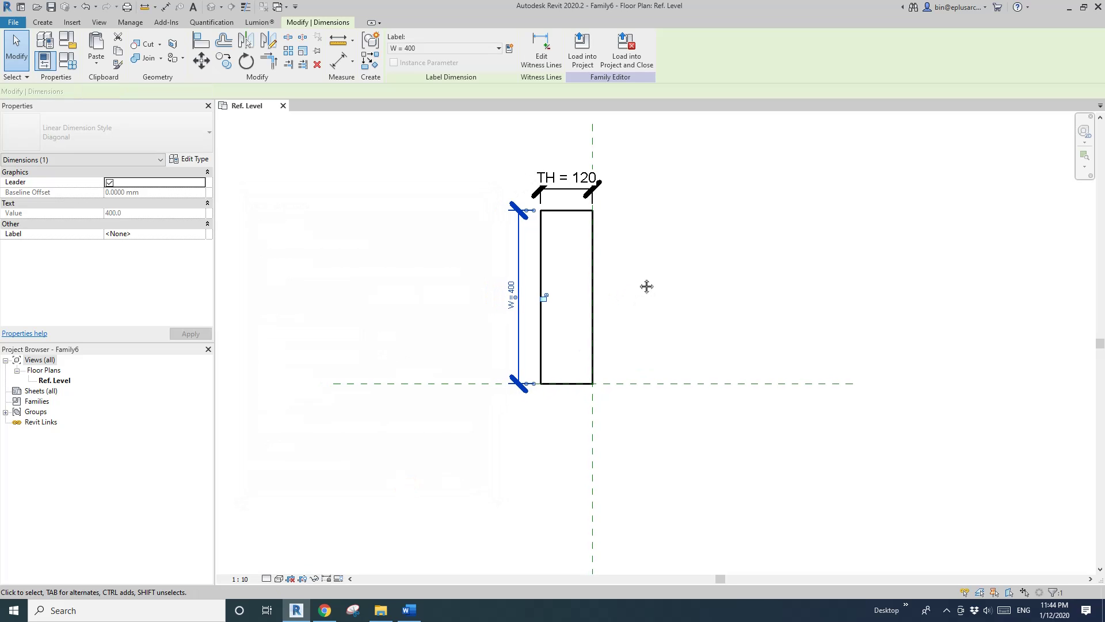
middle_click_drag(499, 309, 497, 311)
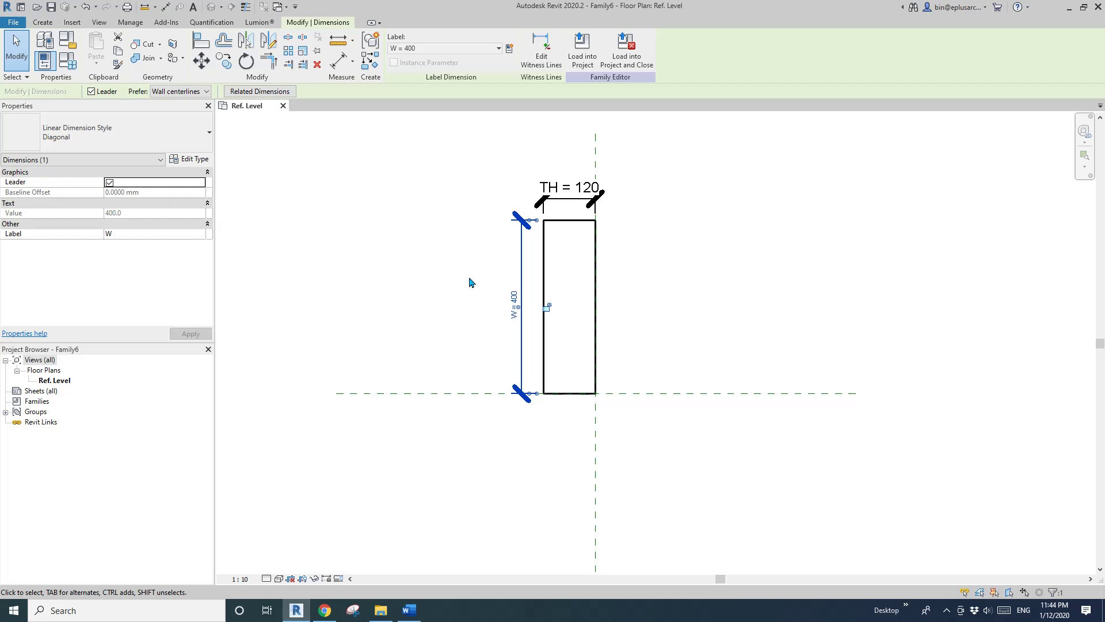
left_click(455, 278)
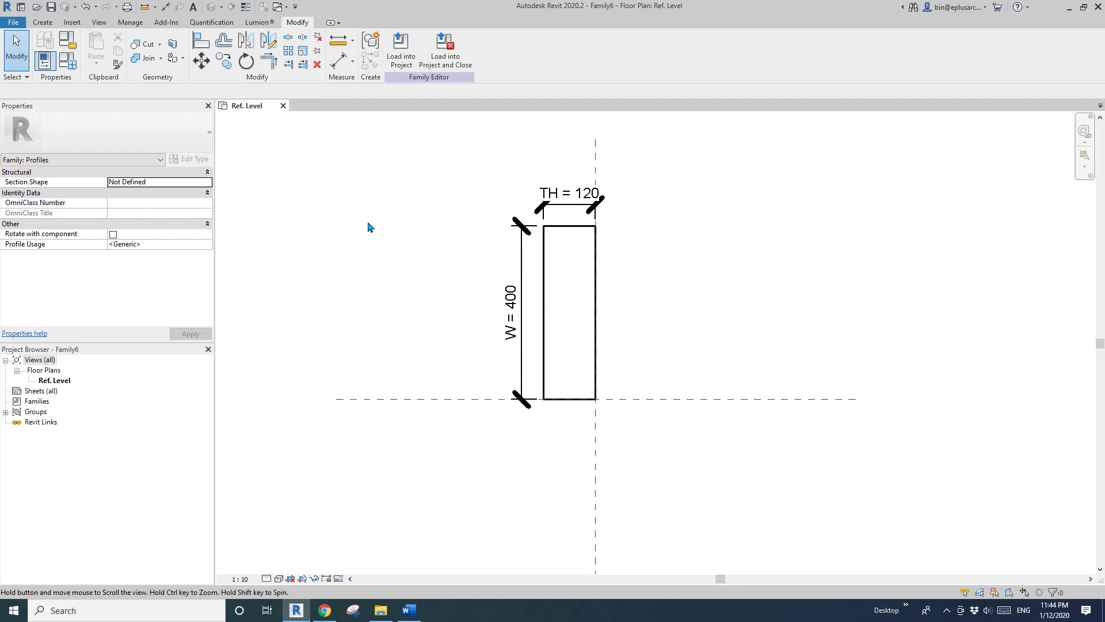
- Create a new family from the Metric Door.rft template
middle_click_drag(367, 226, 368, 231)
left_click(13, 22)
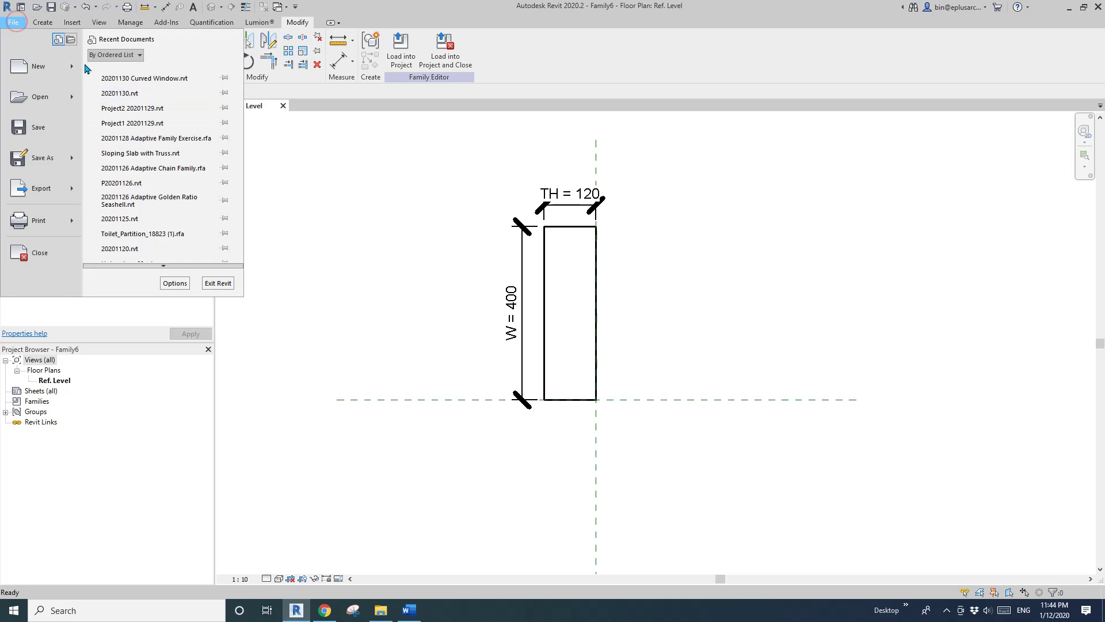
mouse_move(23, 64)
left_click(144, 102)
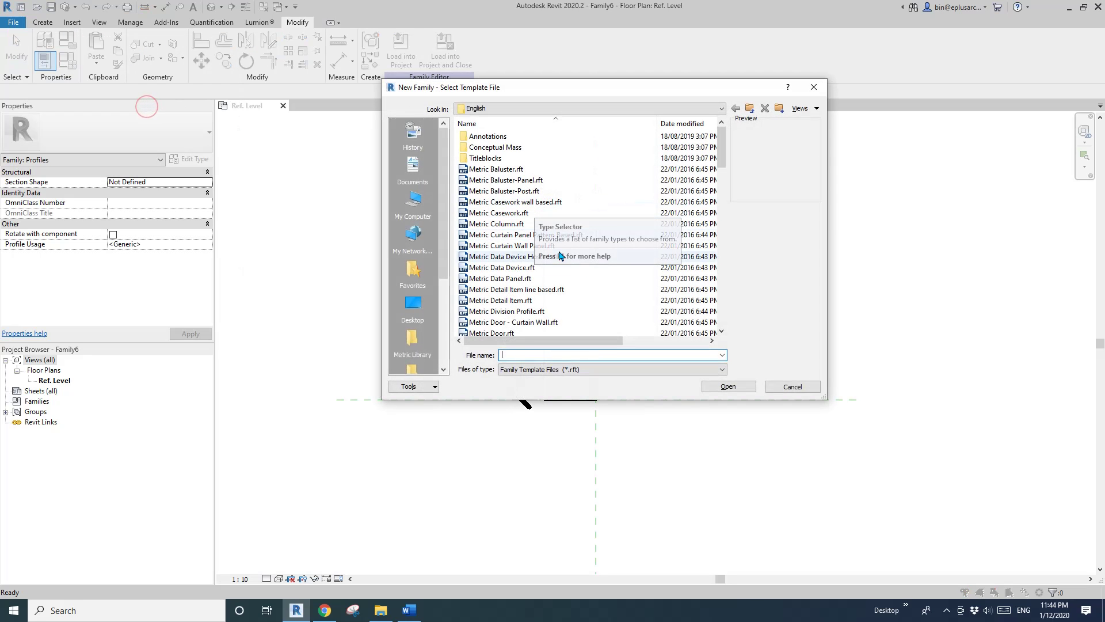
left_click(723, 243)
left_click(721, 237)
left_click(723, 195)
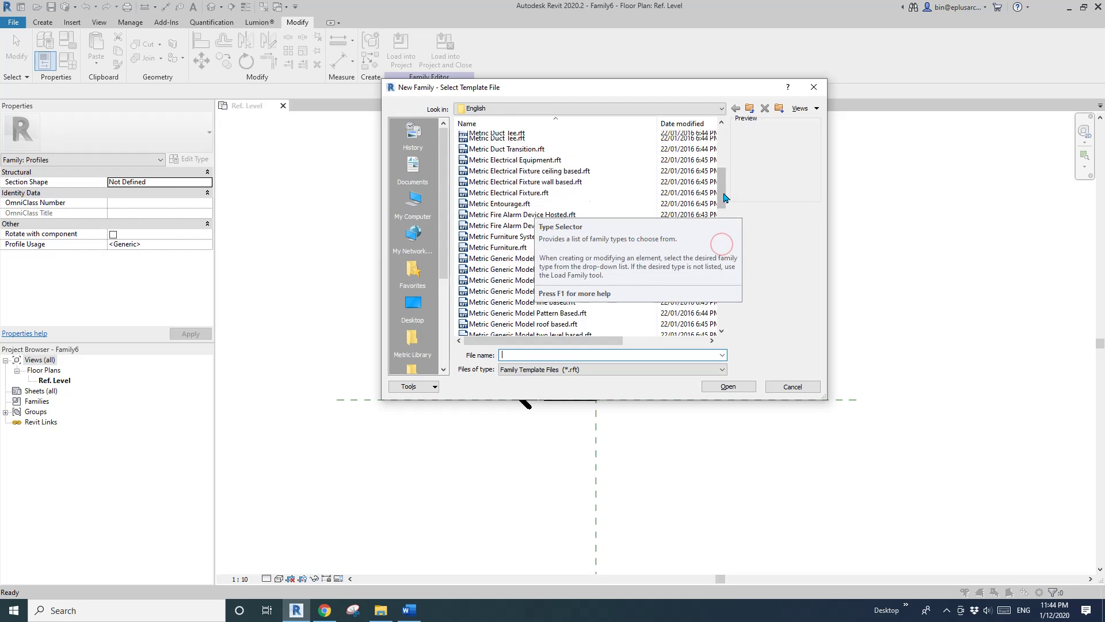
left_click(724, 231)
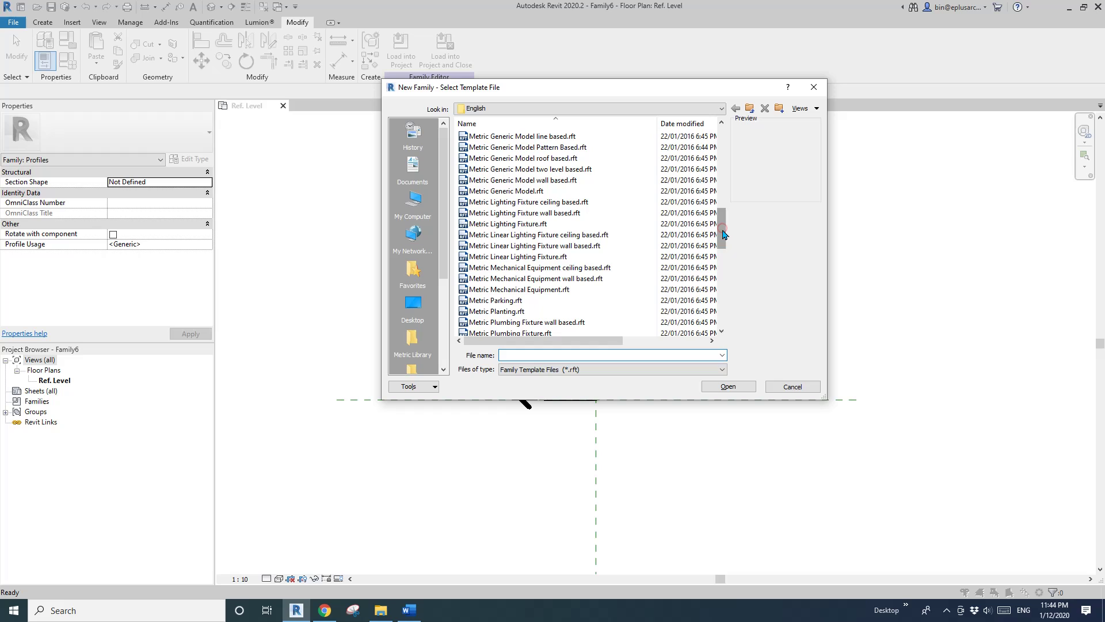
left_click(724, 182)
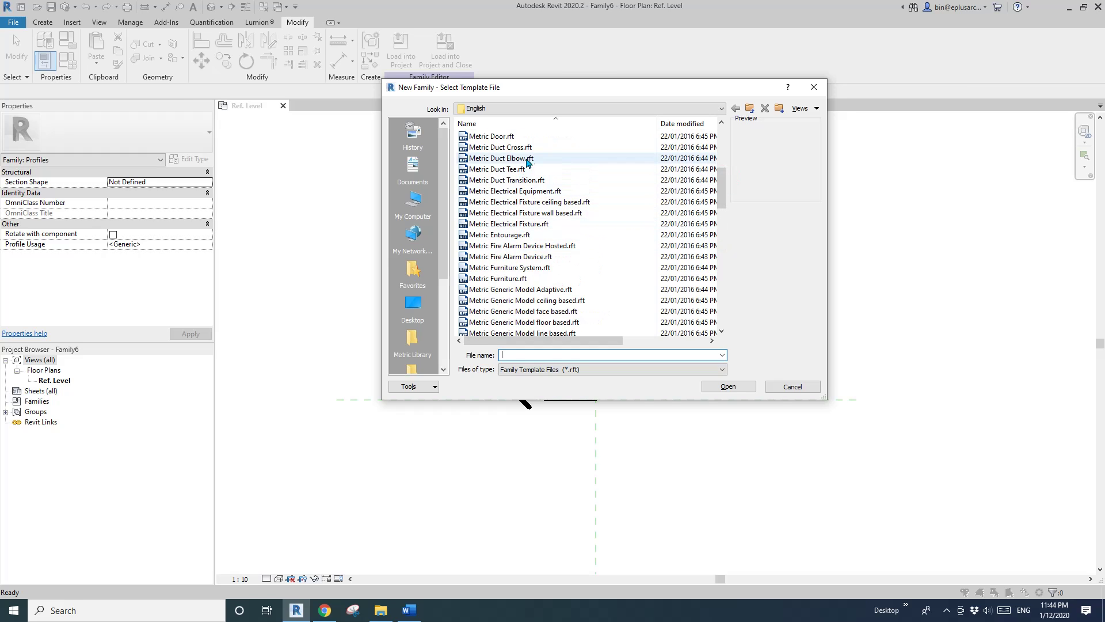
left_click(499, 136)
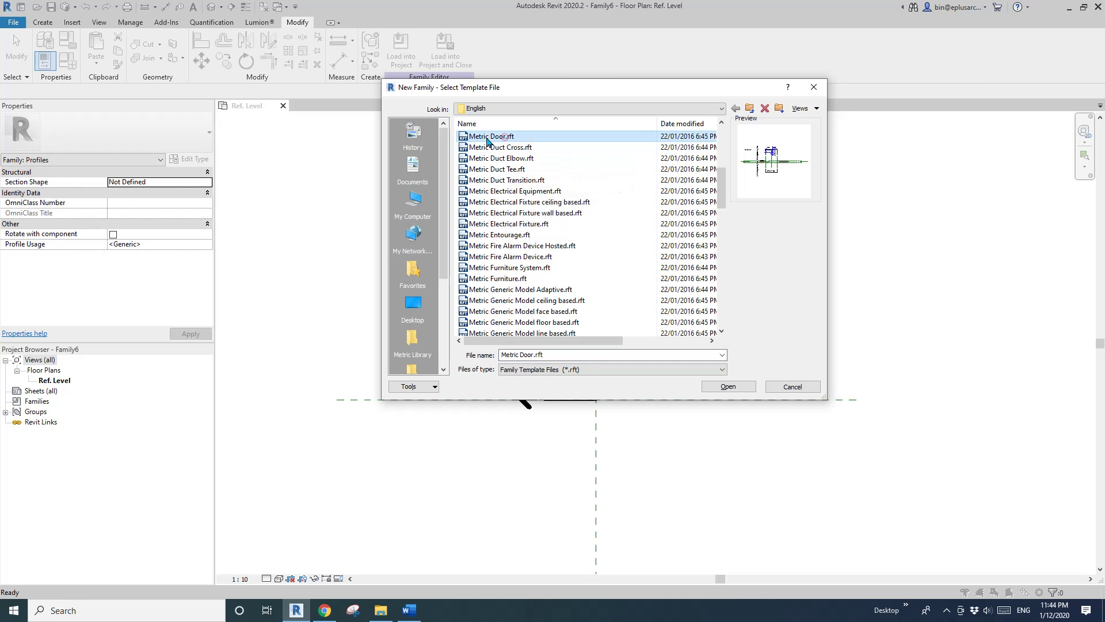
left_click(729, 386)
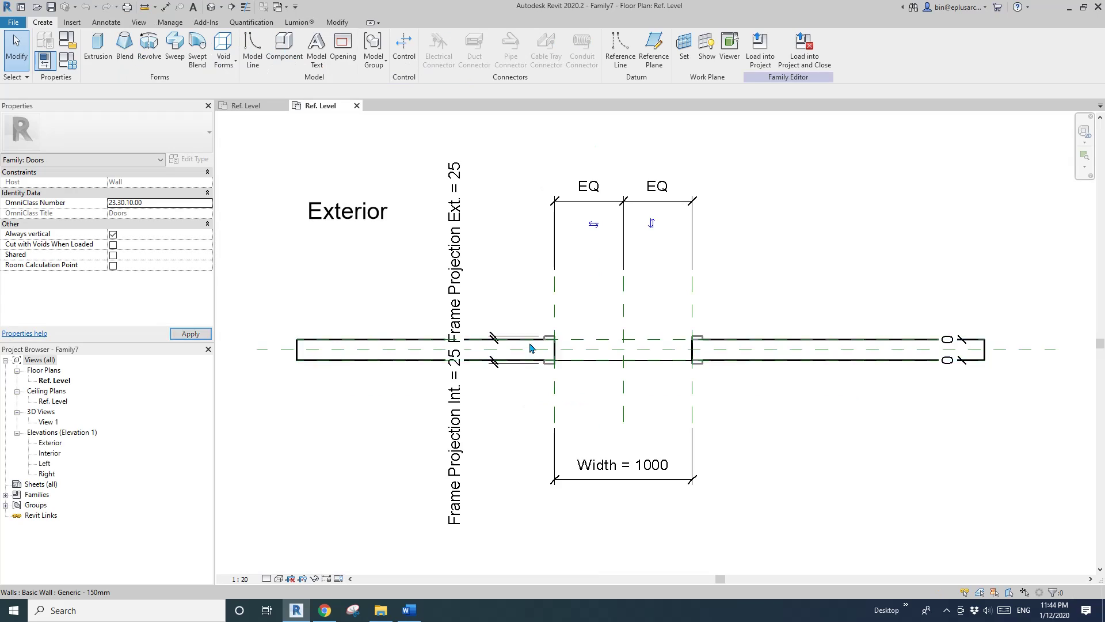
- Delete the exterior and interior door frame extrusions around the wall opening in the Ref. Level plan
scroll(482, 336, "up", 3)
left_click(468, 314)
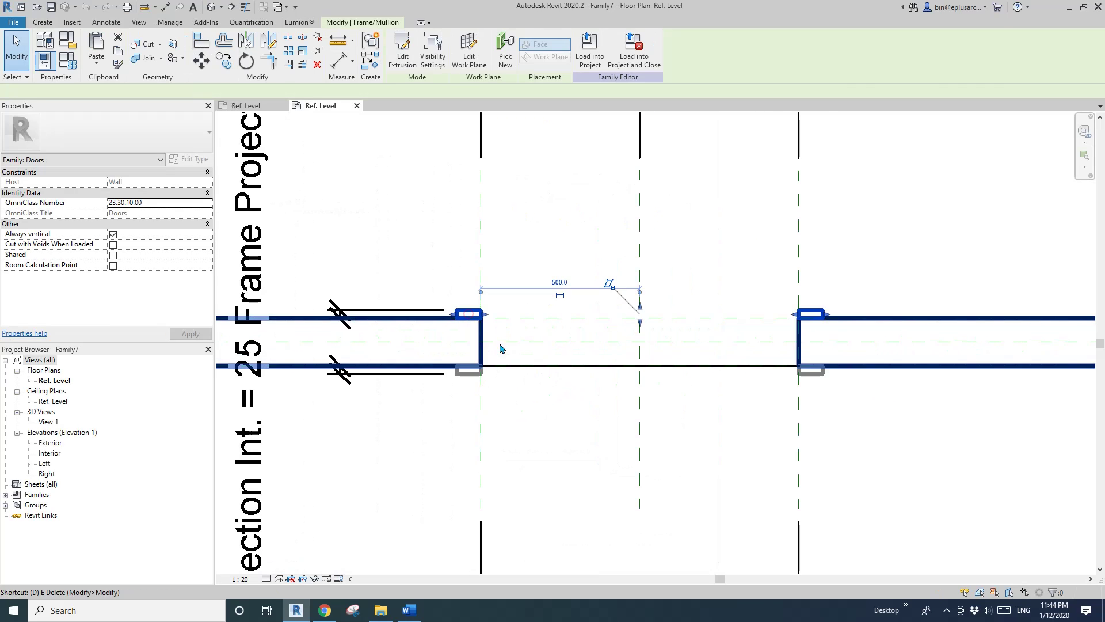
key("Delete")
middle_click_drag(804, 362, 777, 363)
left_click(791, 374)
key("Delete")
scroll(524, 311, "down", 4)
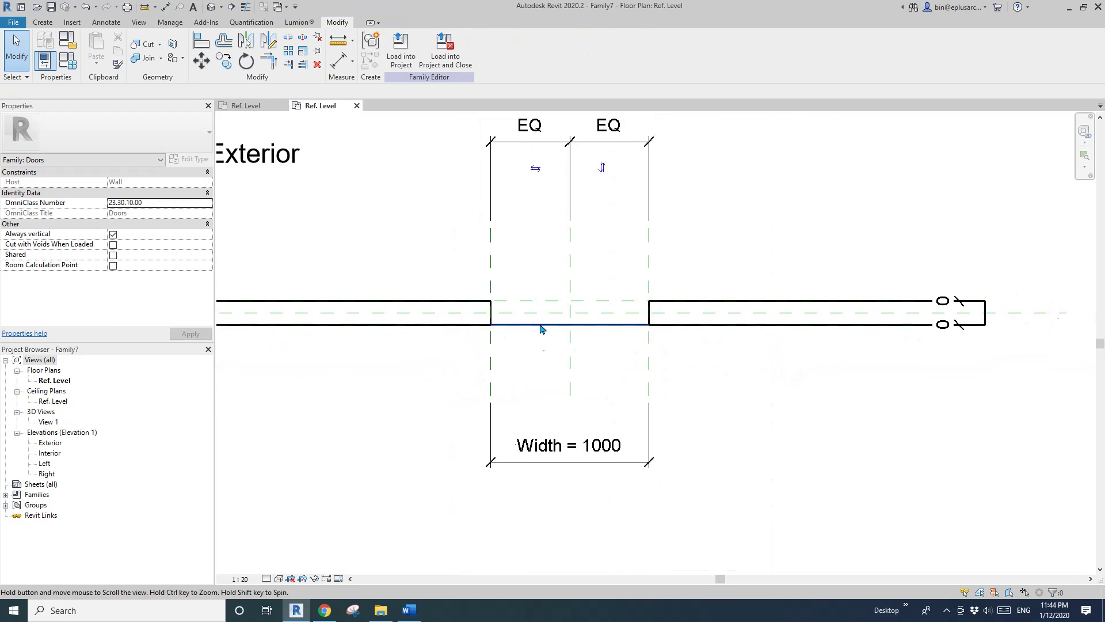
scroll(543, 326, "up", 1)
middle_click_drag(542, 326, 539, 339)
- Load the panel profile family into the door family and close the profile without saving it
left_click(259, 105)
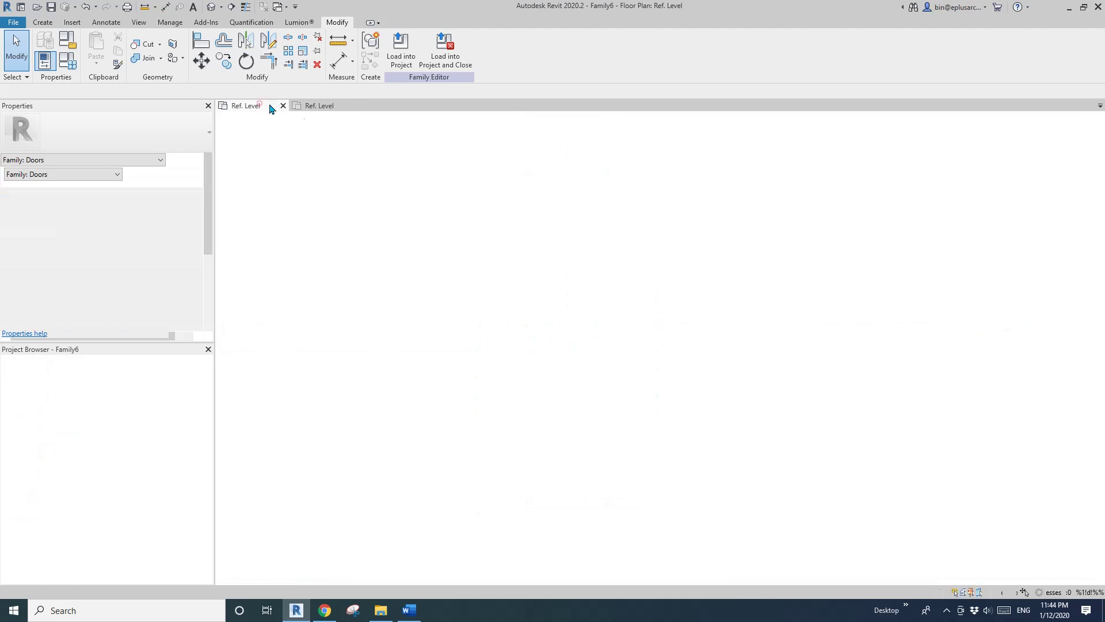
left_click(445, 55)
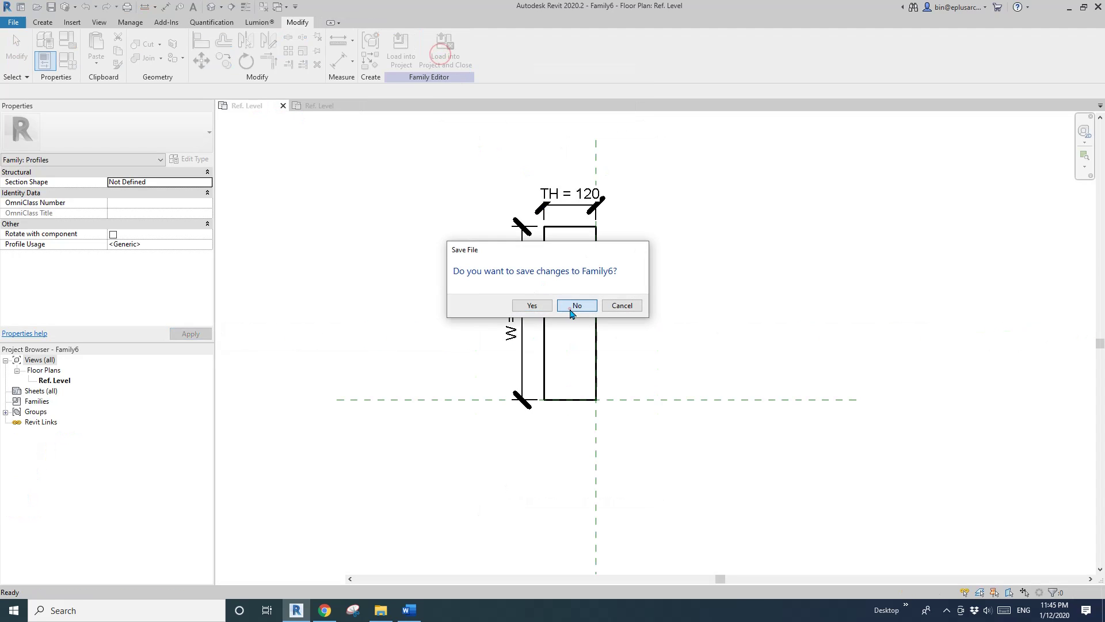
left_click(570, 309)
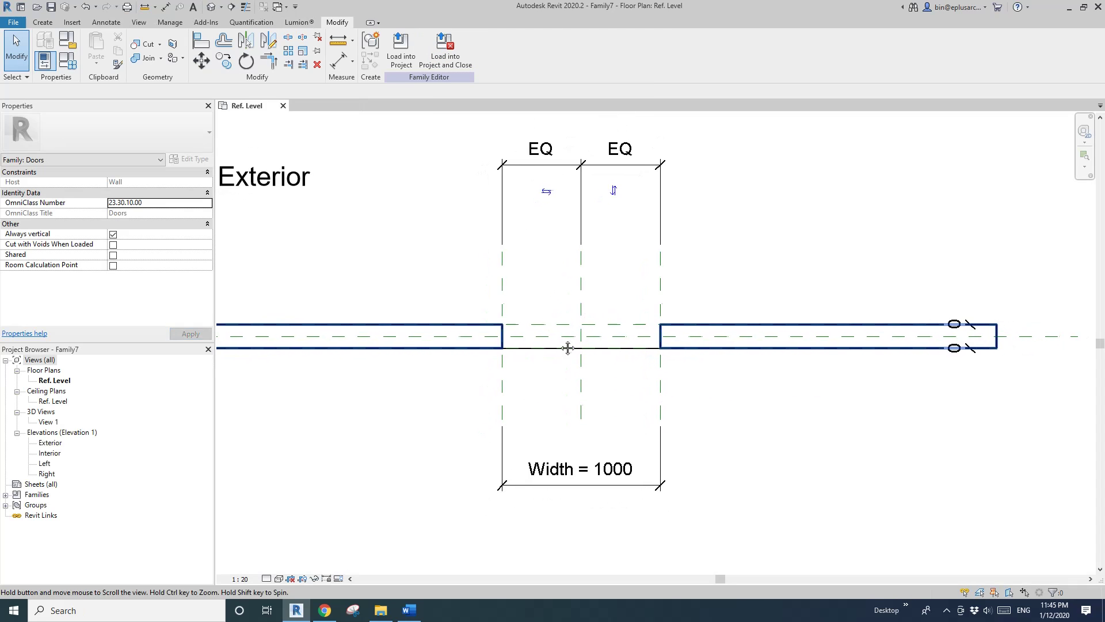
- Open the default 3D view of the door opening and turn on Thin Lines
middle_click_drag(551, 352, 651, 353)
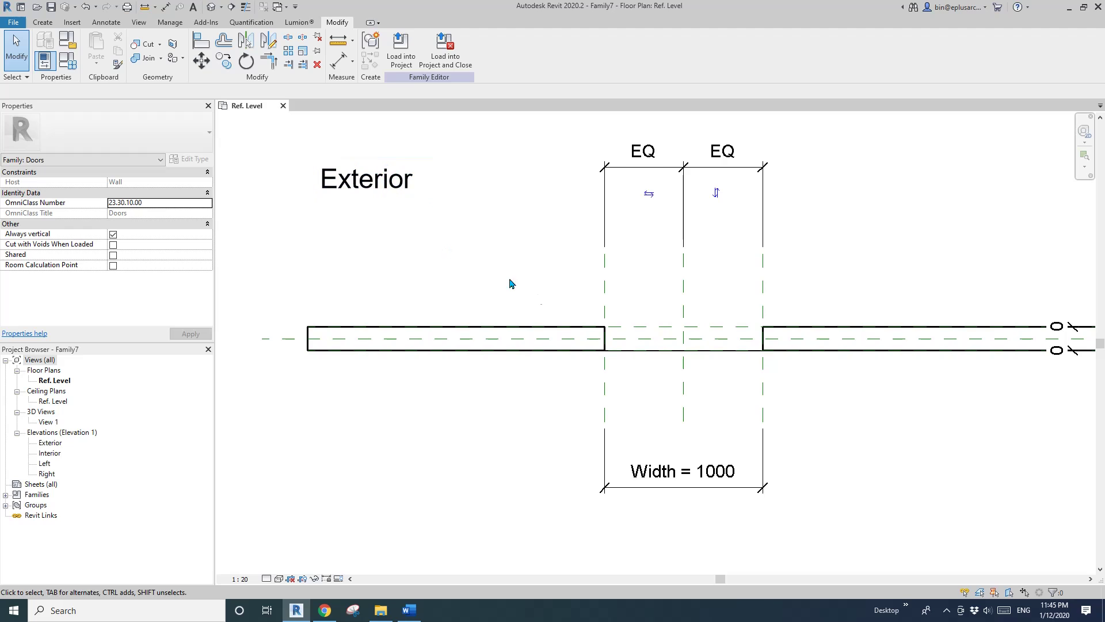
scroll(611, 330, "up", 2)
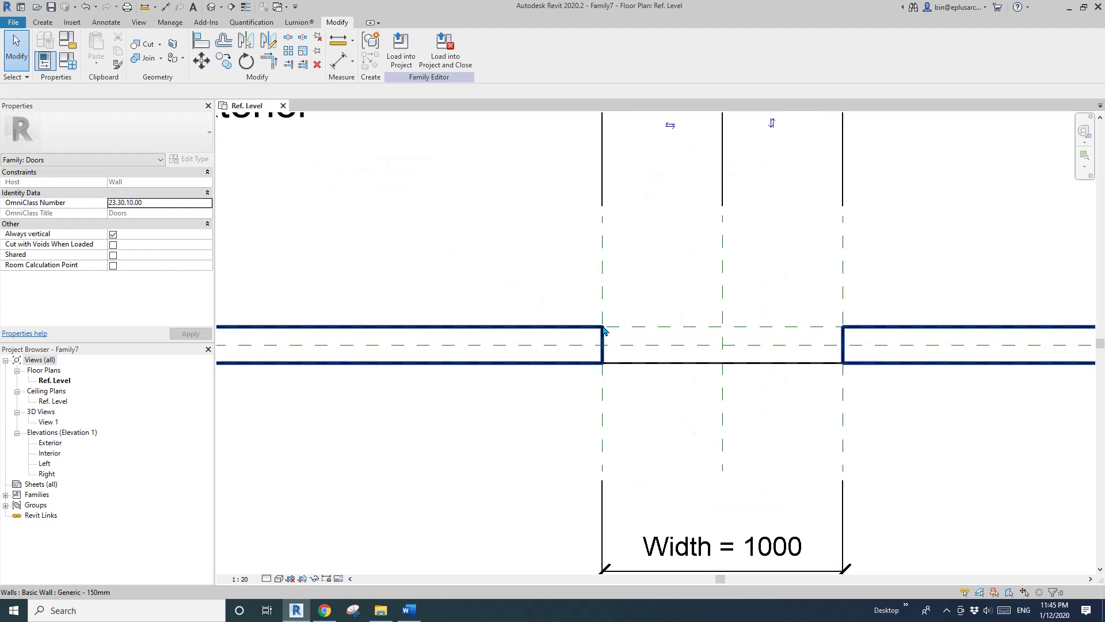
scroll(606, 332, "down", 1)
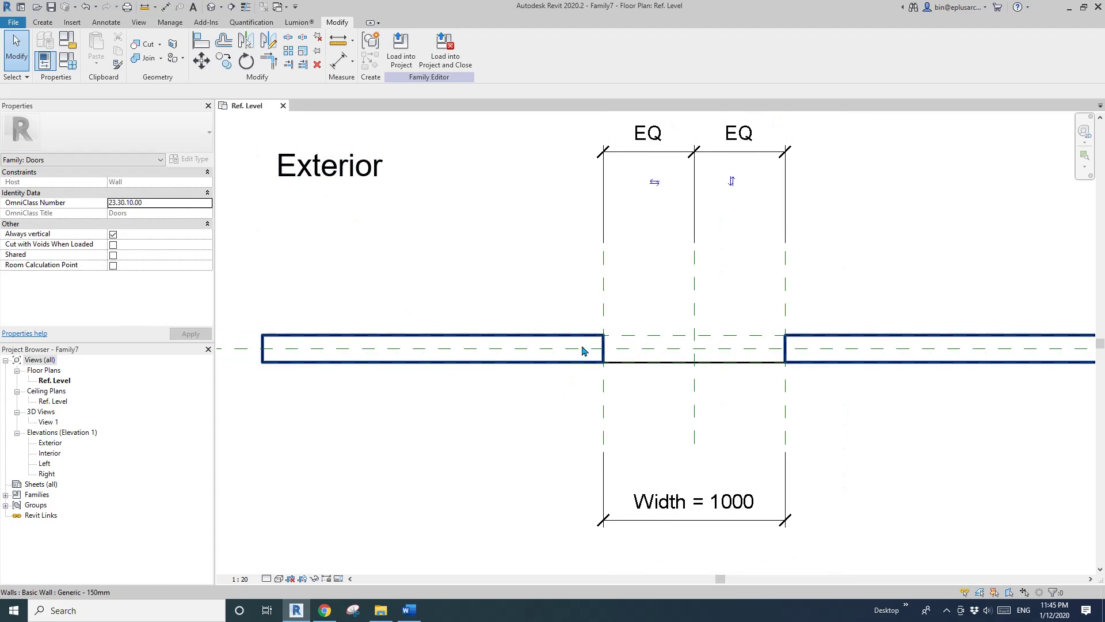
middle_click_drag(602, 339, 588, 319)
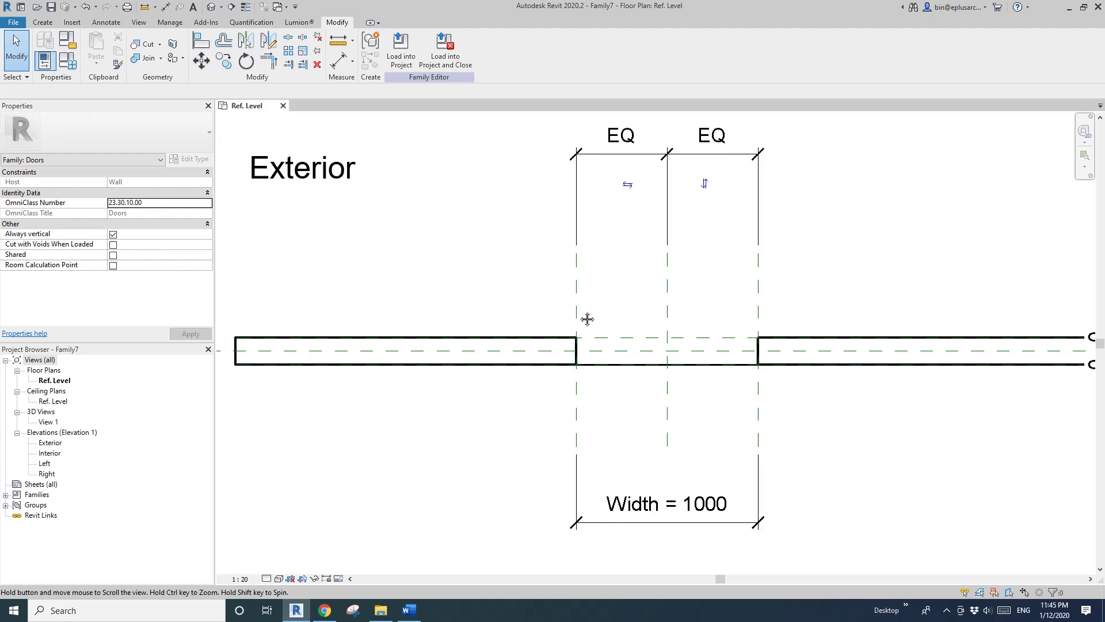
left_click(211, 7)
middle_click_drag(706, 347, 639, 374, "shift")
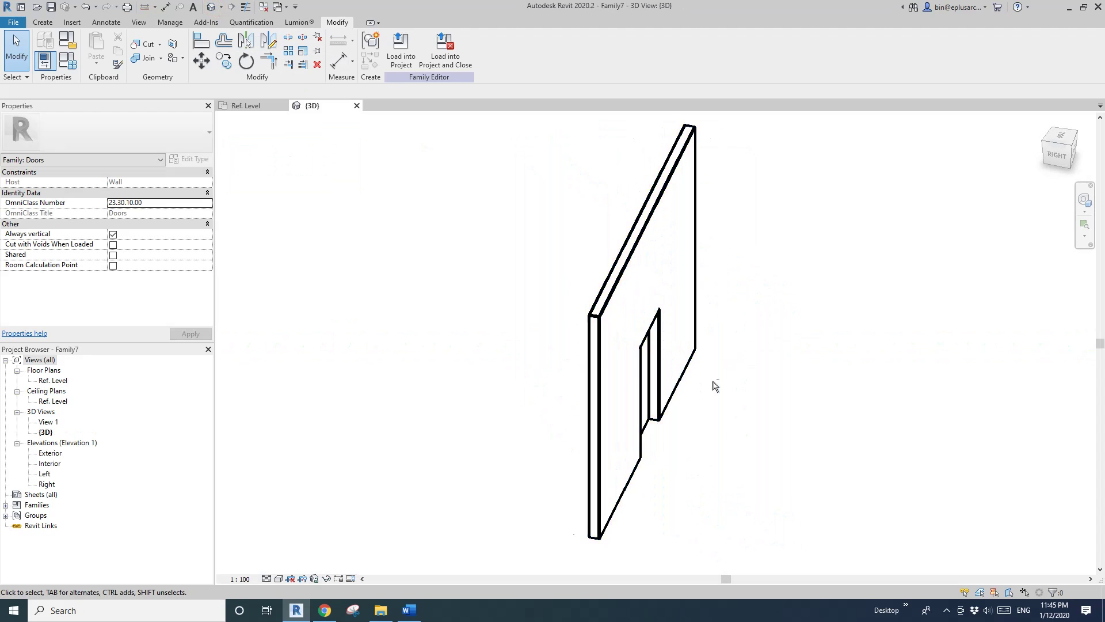
middle_click_drag(715, 385, 646, 407, "shift")
scroll(649, 415, "up", 3)
middle_click_drag(688, 440, 714, 455, "shift")
scroll(700, 452, "up", 2)
mouse_move(695, 446)
middle_mouse_down()
mouse_move(633, 423)
mouse_move(562, 421)
middle_mouse_up()
key("t")
key("l")
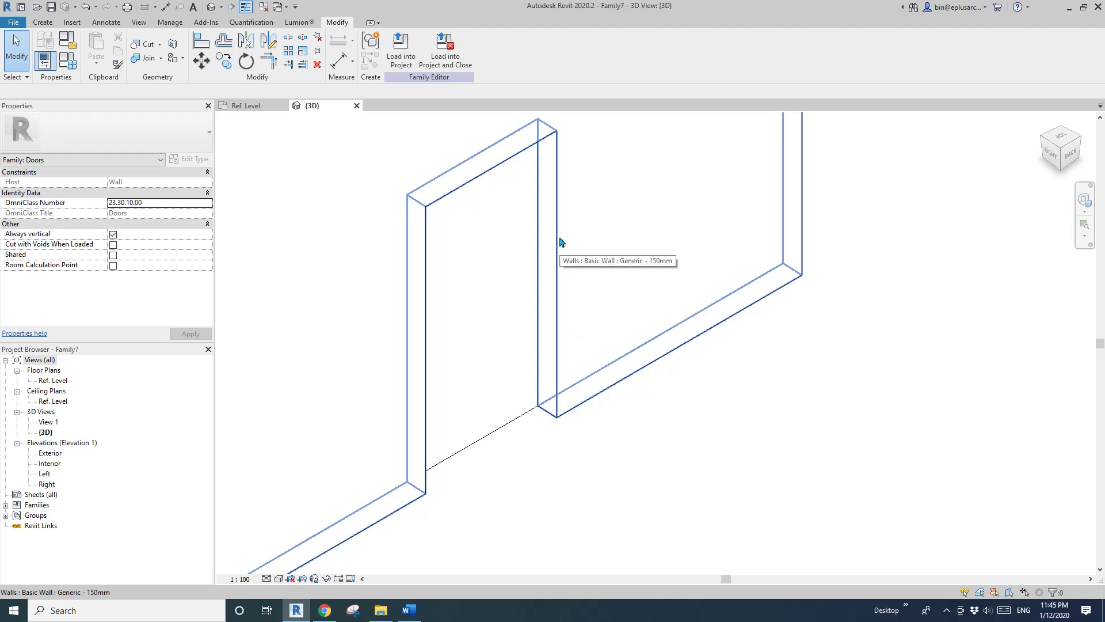
mouse_move(616, 348)
middle_mouse_down()
mouse_move(632, 348)
mouse_move(607, 364)
middle_mouse_up()
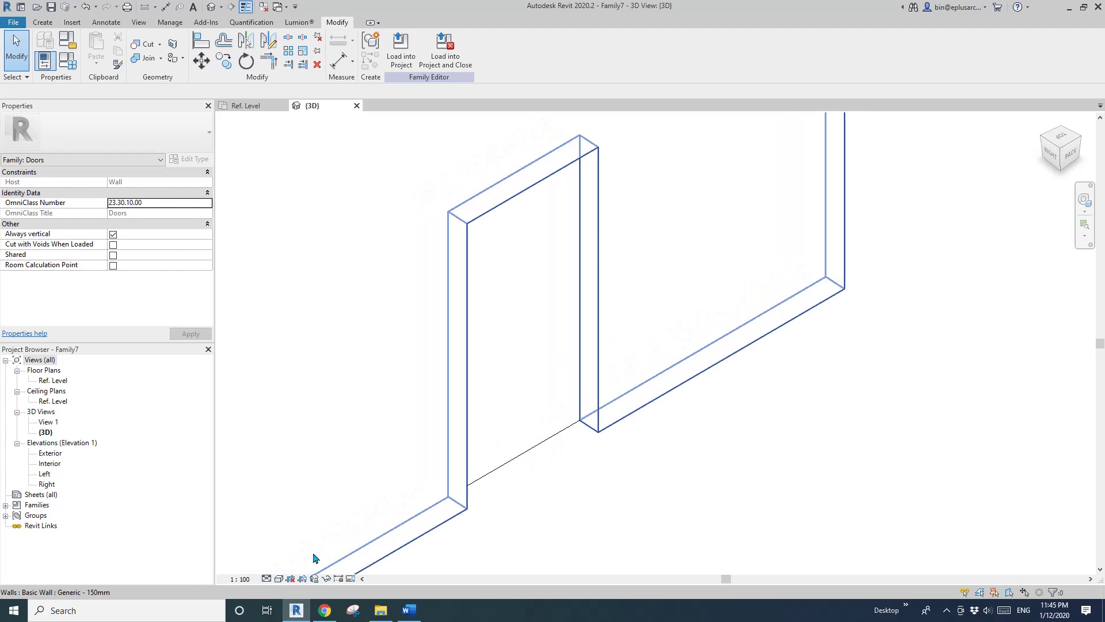
- Set the 3D view's scale to 1:20
left_click(240, 579)
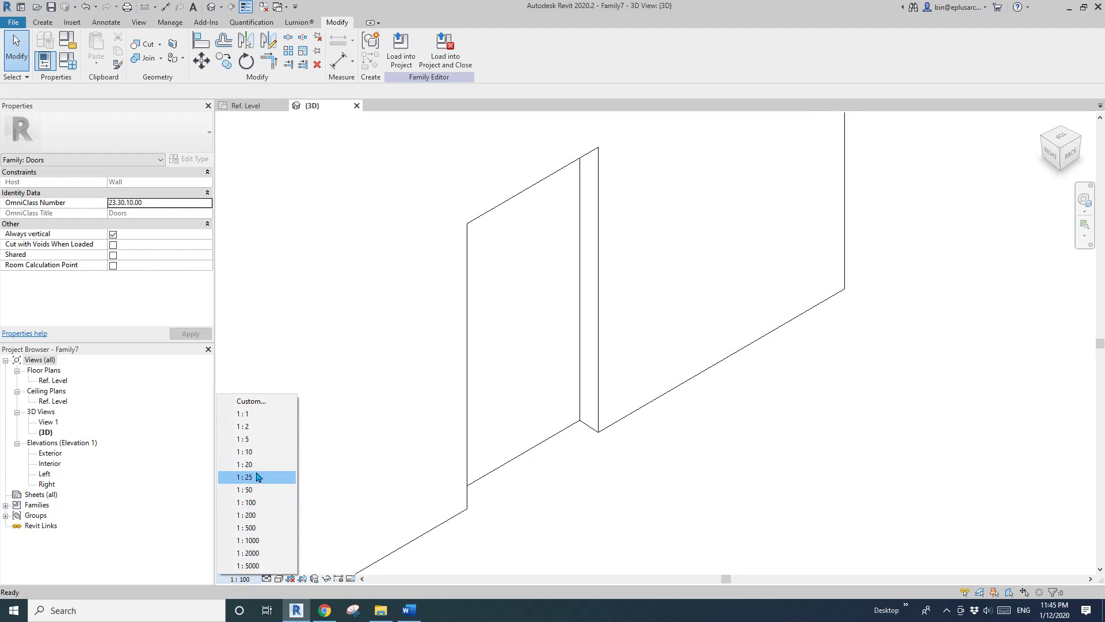
left_click(246, 489)
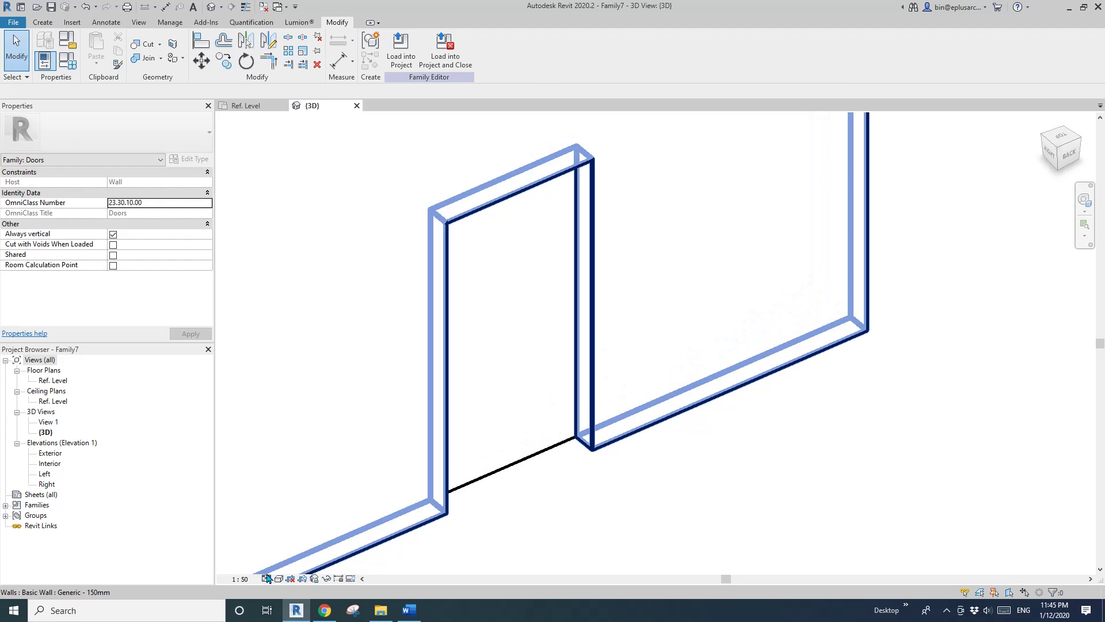
left_click(241, 579)
left_click(259, 464)
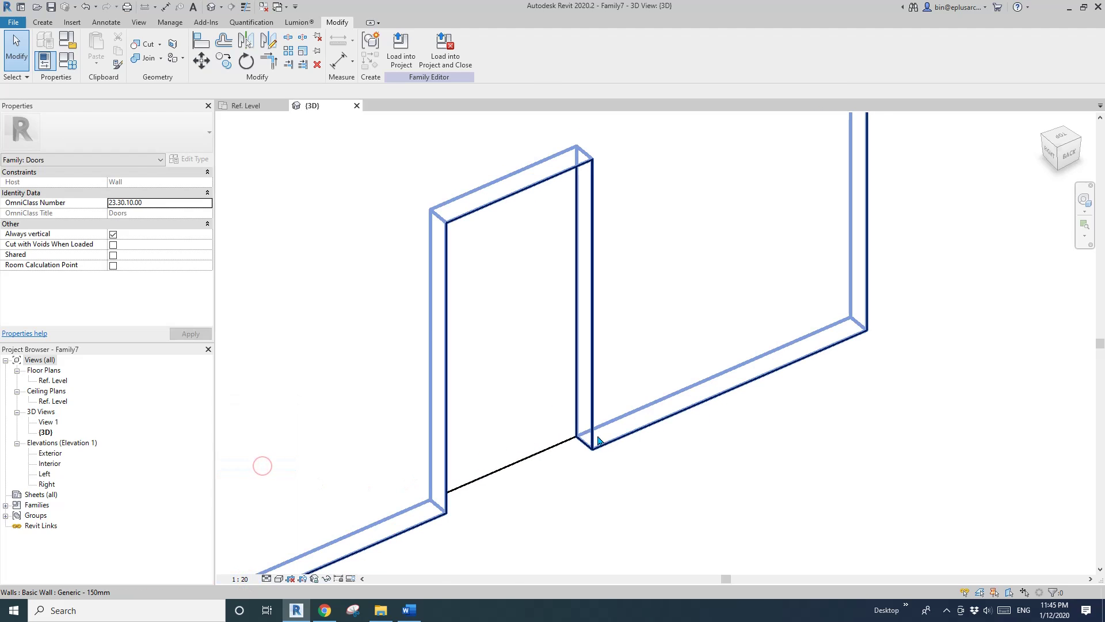
- Start a sweep and pick the door opening's vertical jamb edge nearest the back as its path
left_click(46, 22)
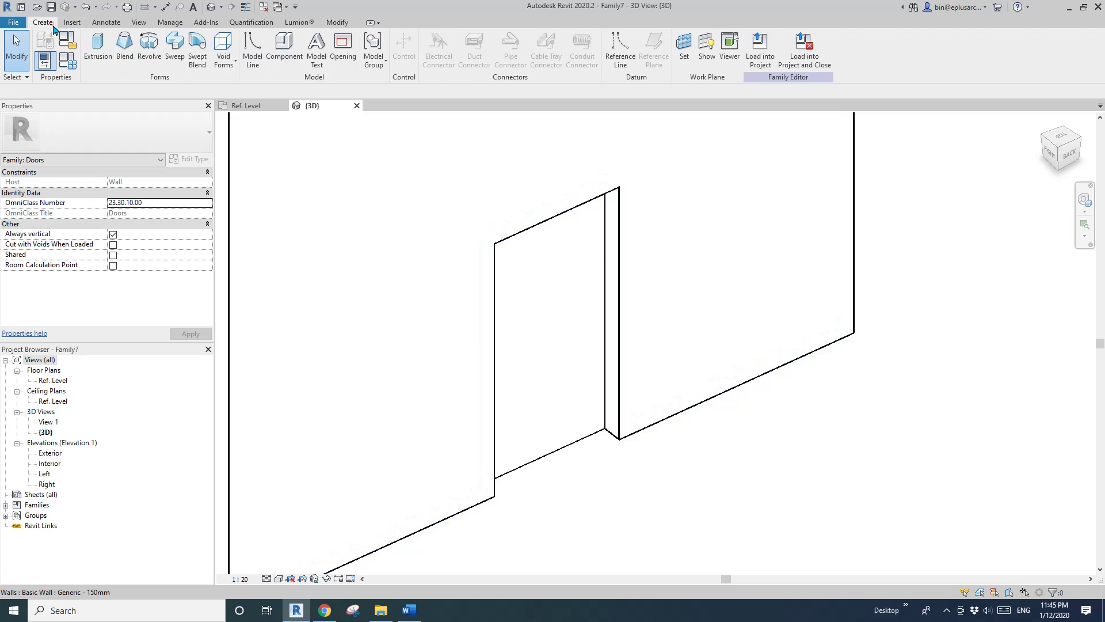
left_click(174, 46)
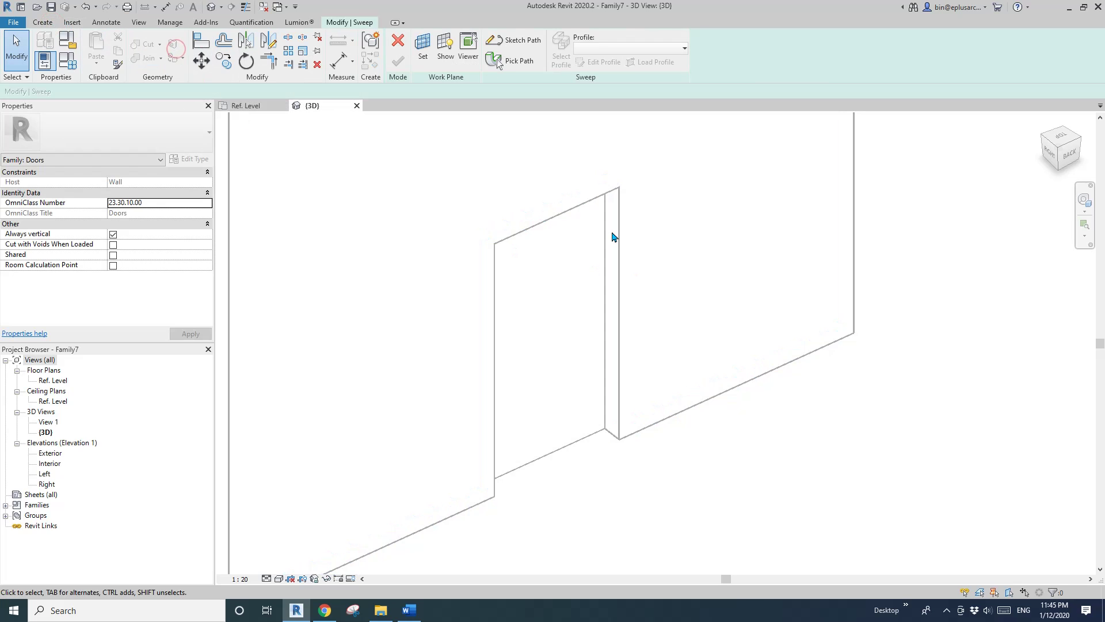
left_click(498, 60)
left_click(620, 264)
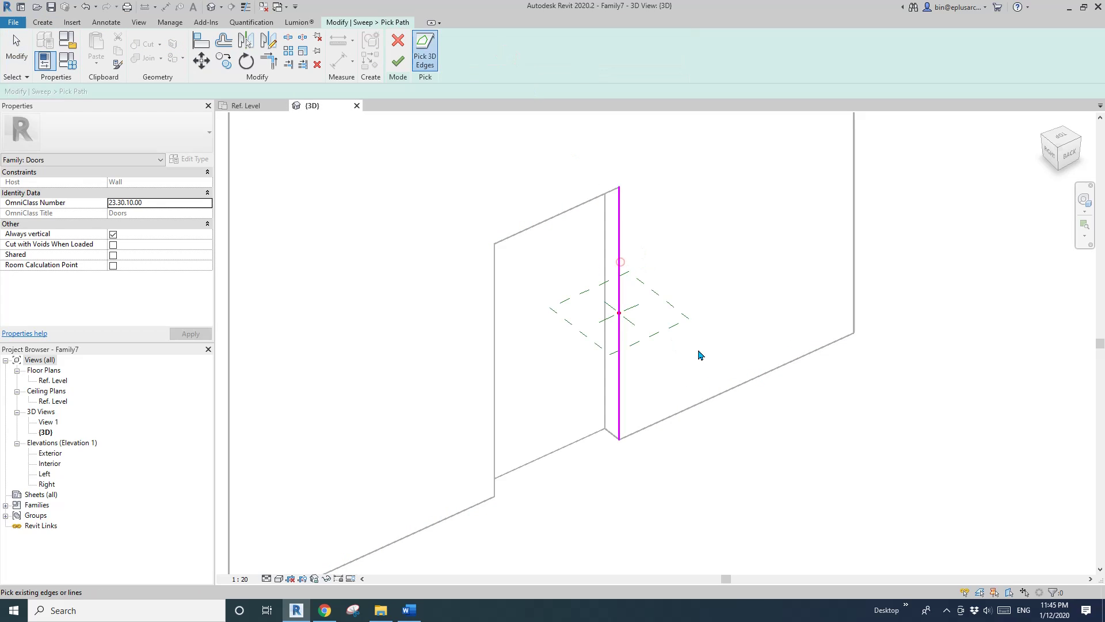
left_click(398, 62)
- Assign the loaded Family6 profile to the sweep and finish it to form the door panel
left_click(635, 48)
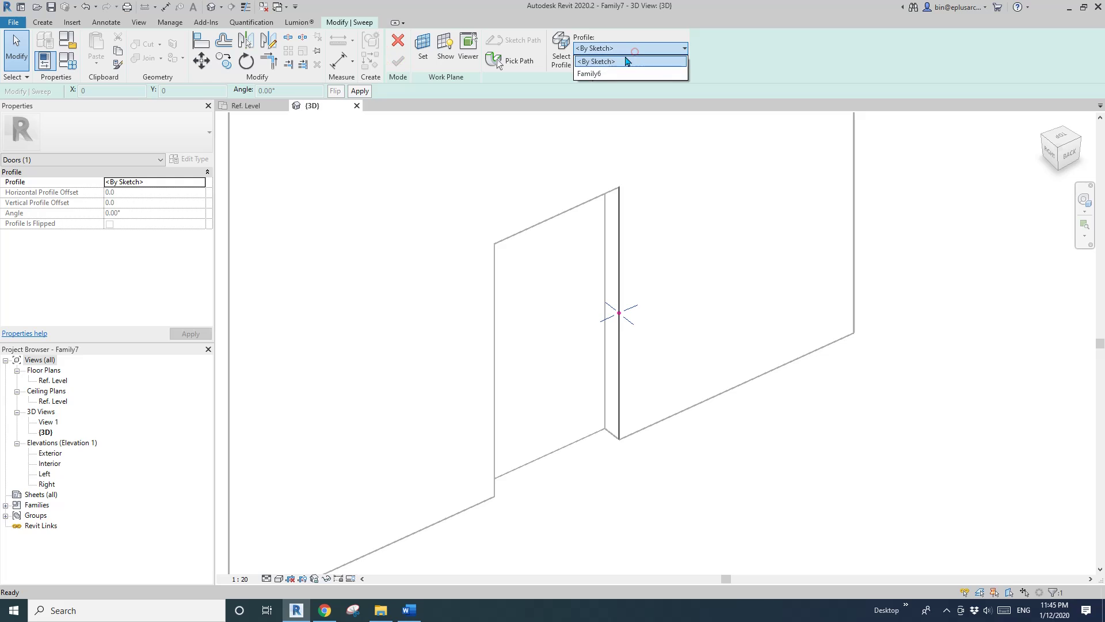
left_click(603, 74)
middle_click_drag(625, 275, 569, 323, "shift")
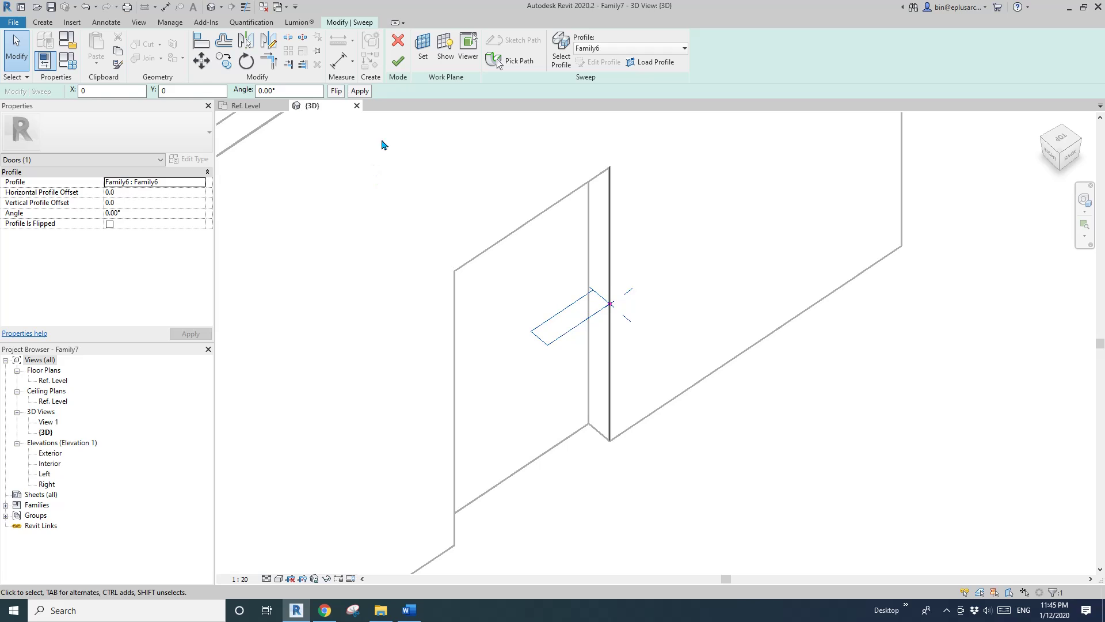
middle_click_drag(397, 167, 406, 175)
left_click(401, 70)
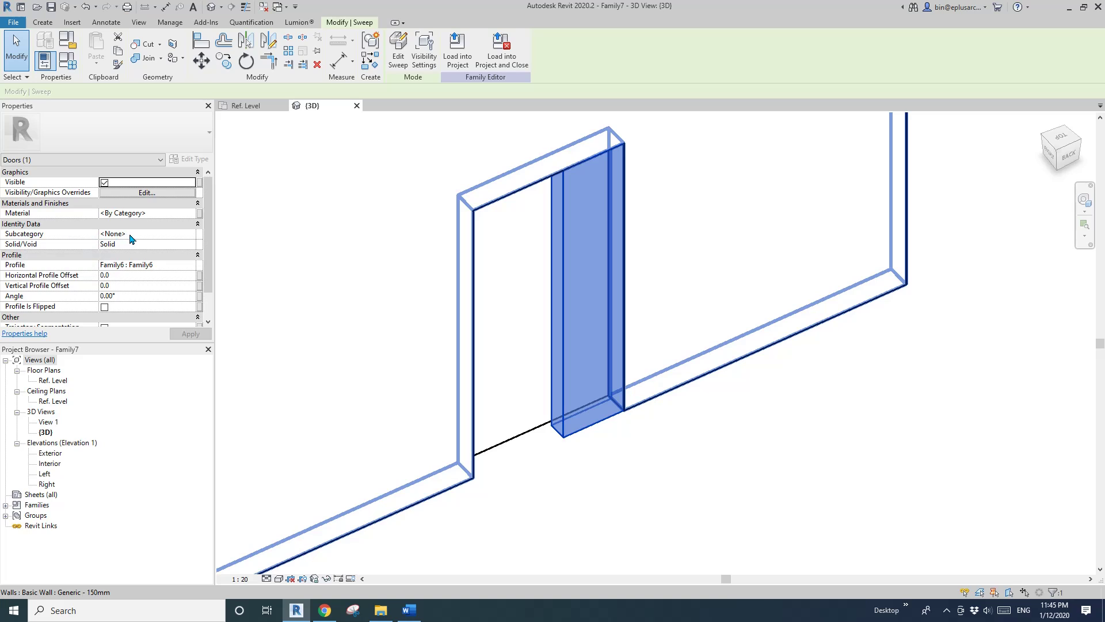
- Assign the sweep to the Panel subcategory
left_click(153, 234)
left_click(153, 234)
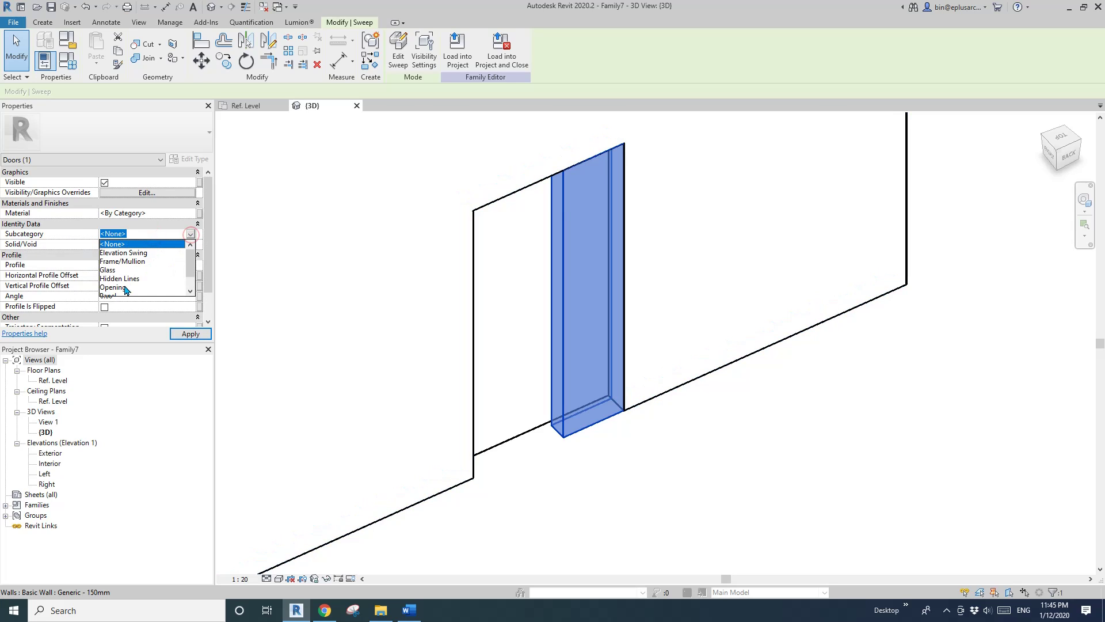
left_click_drag(193, 274, 131, 288)
left_click(109, 279)
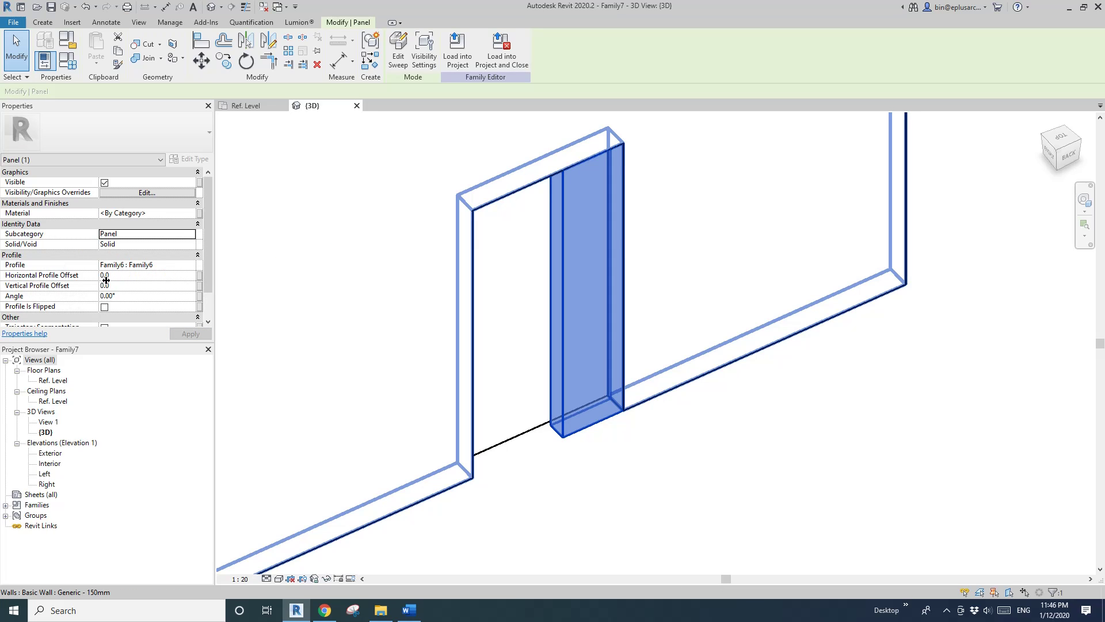
- Test the panel sweep's profile angle at 45° and -45°, and reset it to 0°
left_click(131, 296)
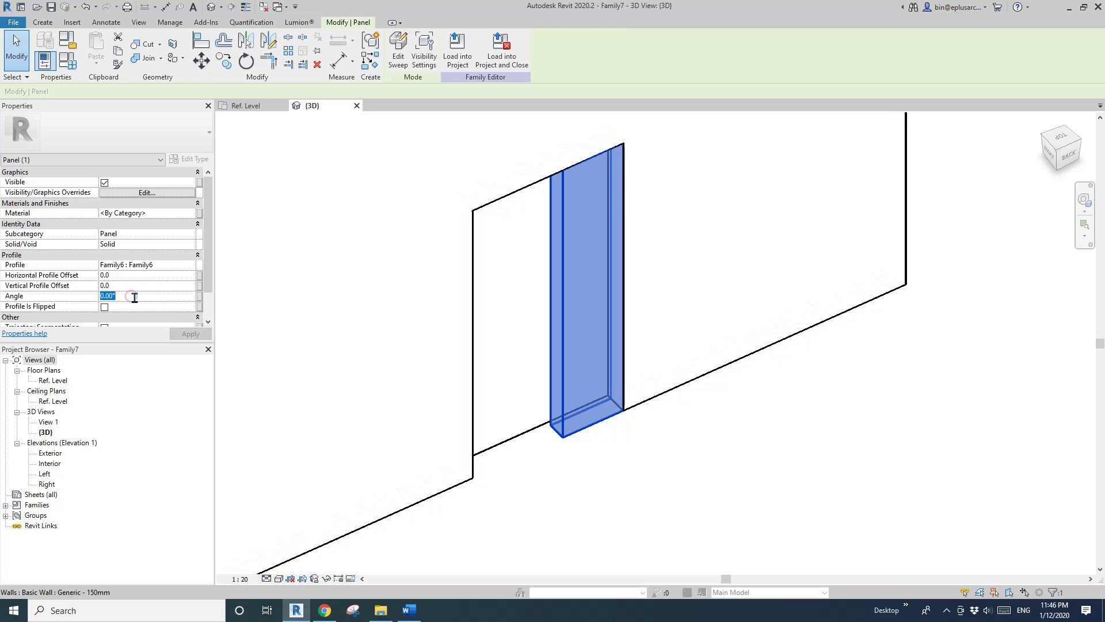
type("45")
left_click(190, 334)
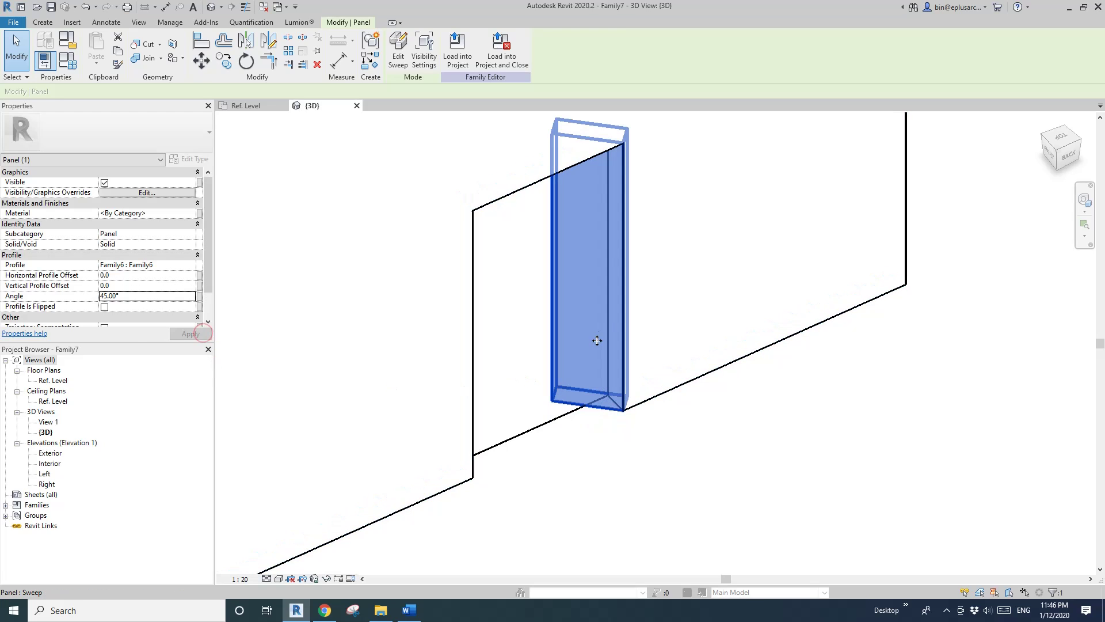
left_click(145, 296)
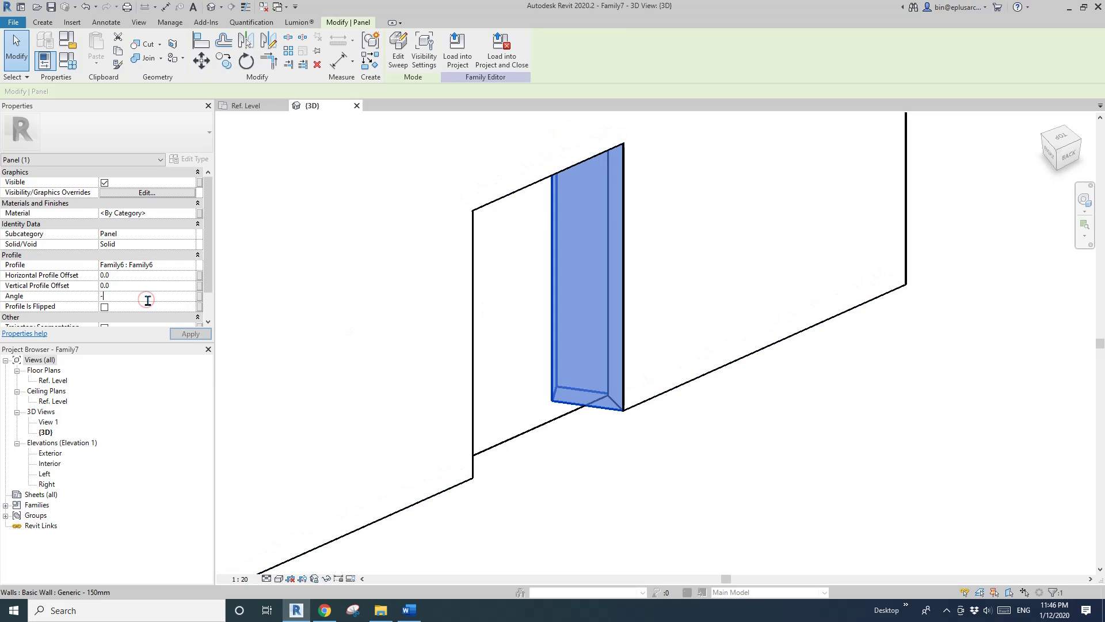
type("-45")
key("Return")
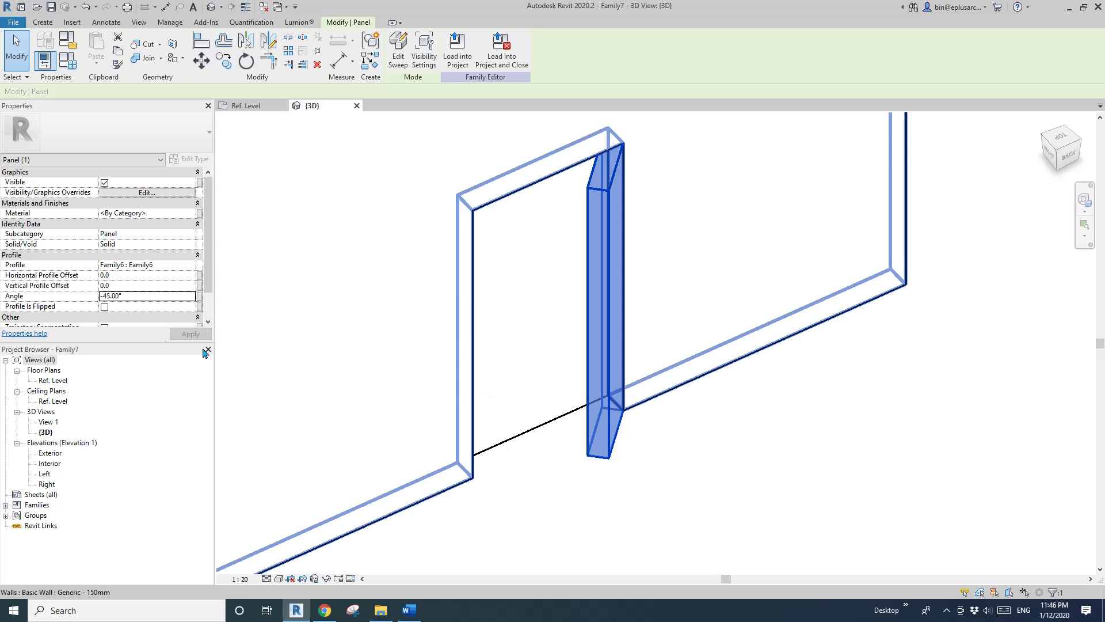
left_click(148, 298)
type("0")
key("Return")
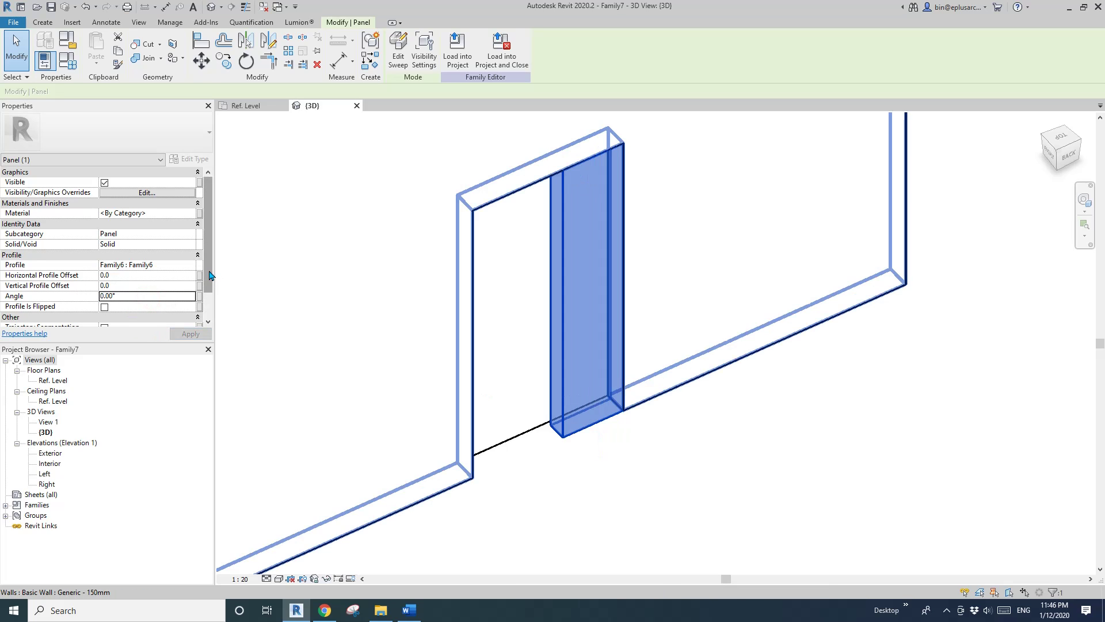
- Associate the TH parameter of the loaded Family6 profile type with the door family's Thickness parameter
left_click_drag(209, 271, 209, 297)
scroll(527, 313, "down", 1)
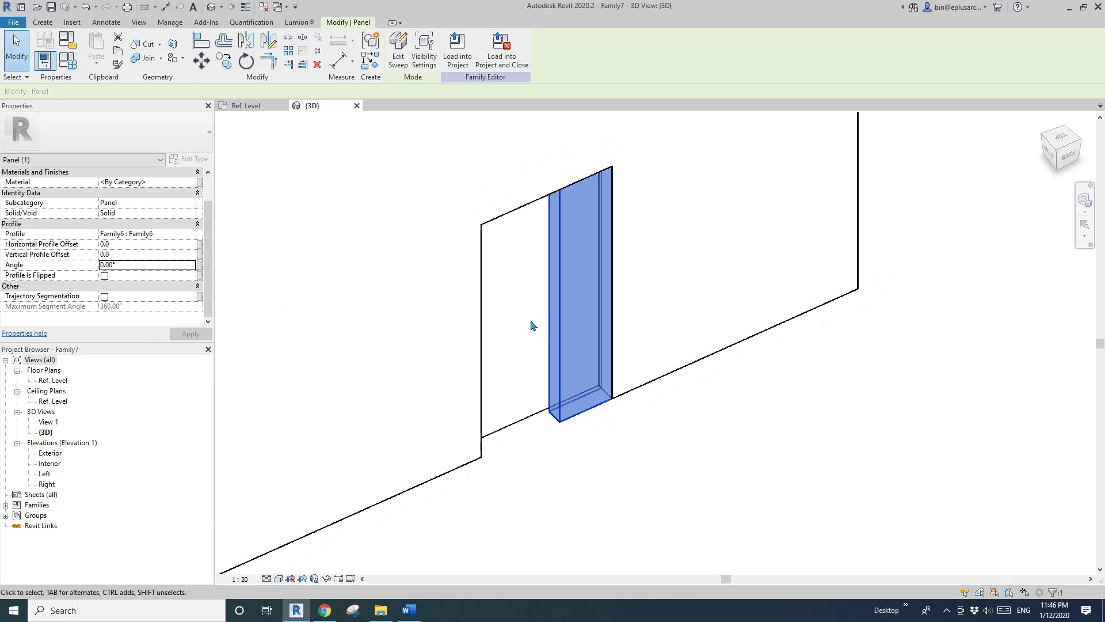
middle_click_drag(528, 320, 523, 338, "shift")
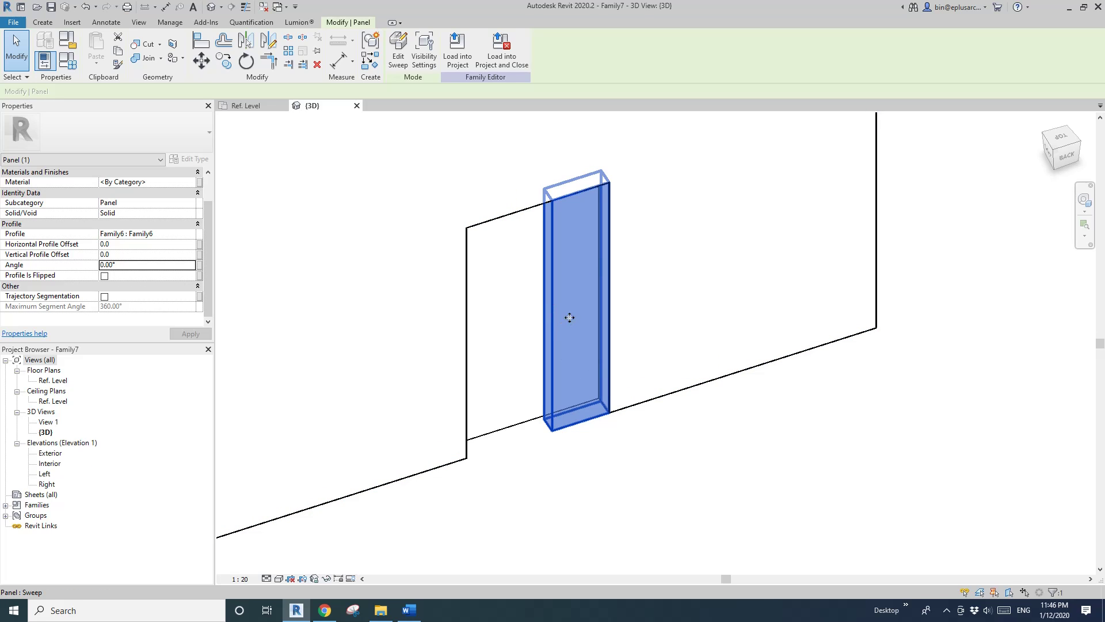
left_click(17, 505)
left_click(5, 506)
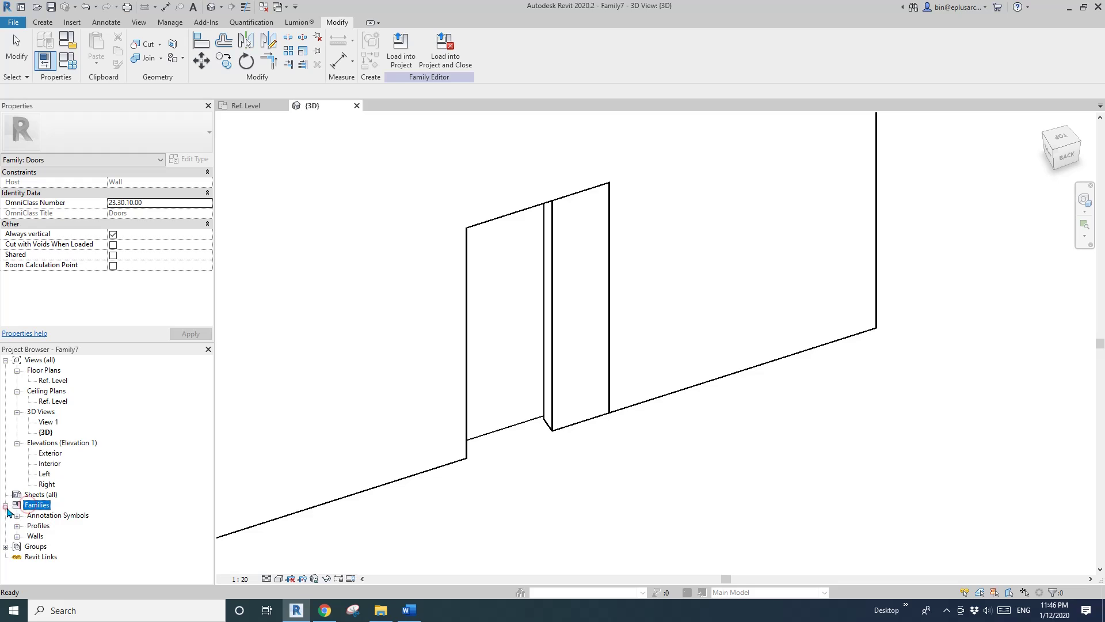
left_click(43, 526)
left_click(17, 526)
left_click(48, 535)
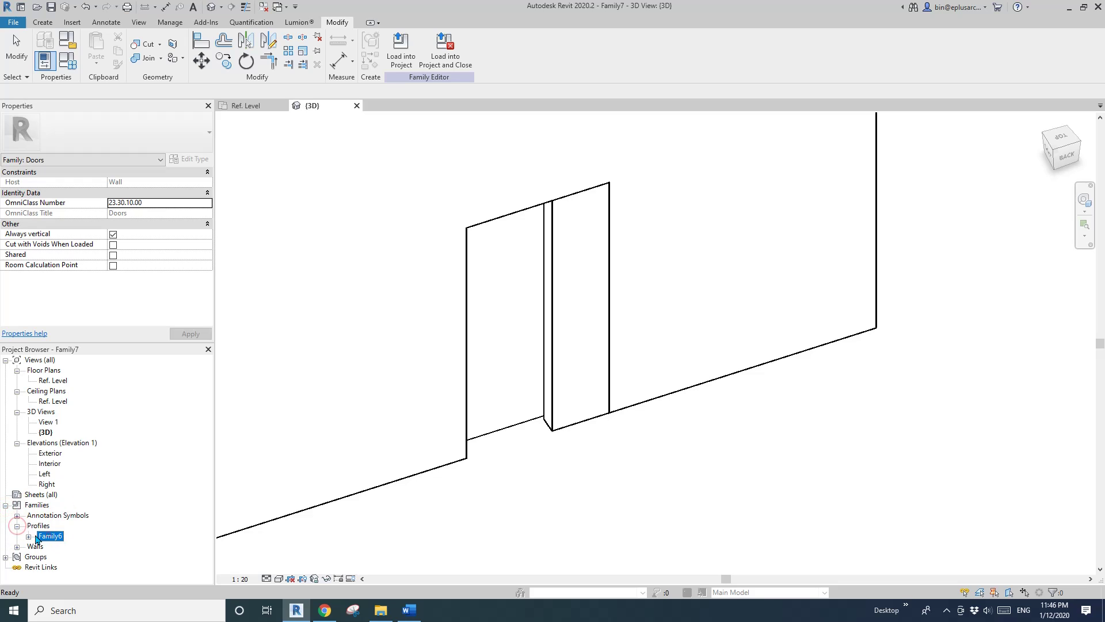
left_click(29, 536)
double_click(62, 546)
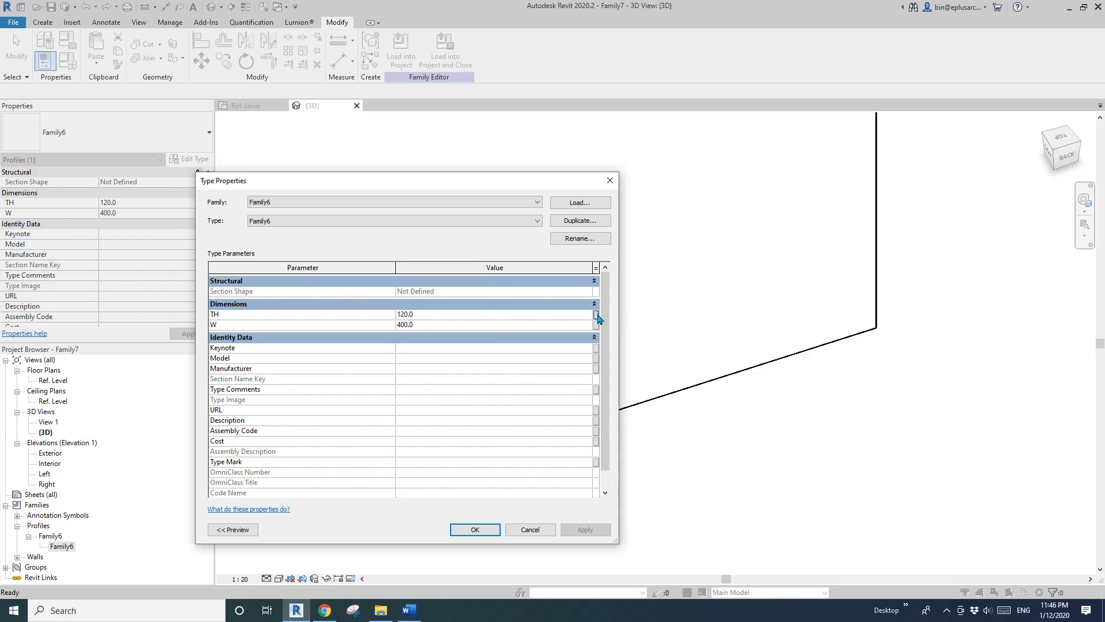
left_click(597, 314)
left_click(320, 344)
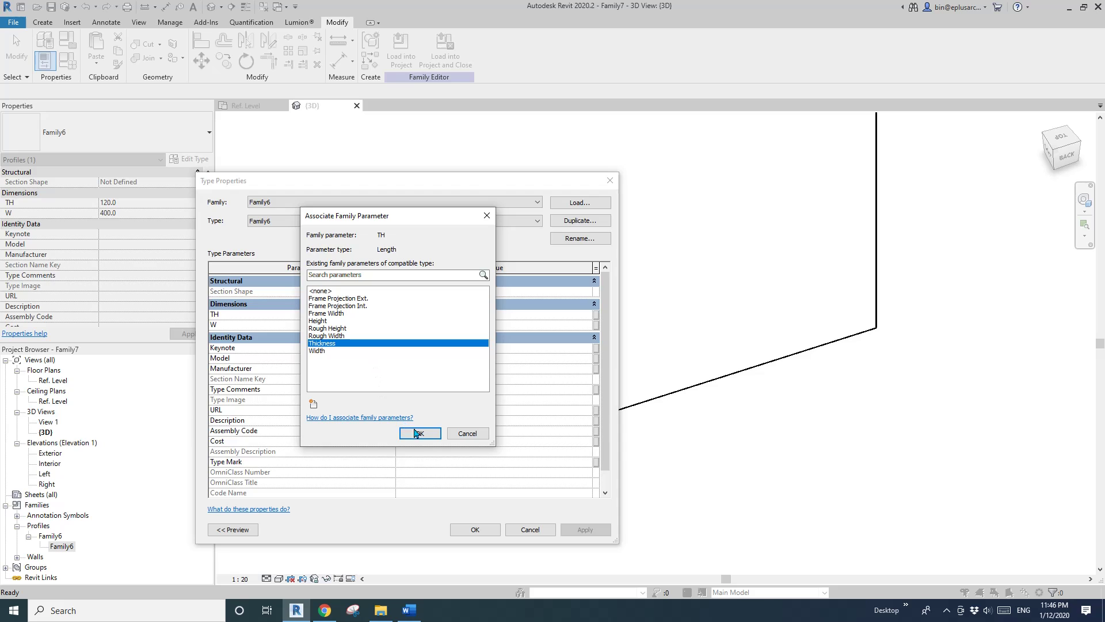
left_click(419, 434)
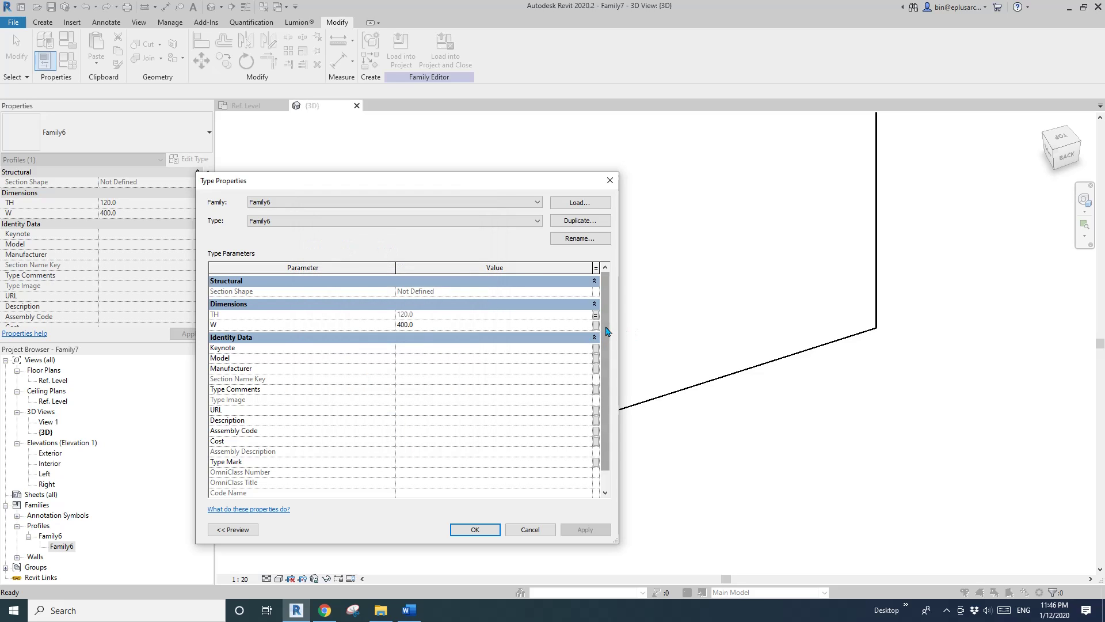
- Associate the profile's W parameter with a new instance length parameter named Panel Width and accept the type properties
left_click(597, 325)
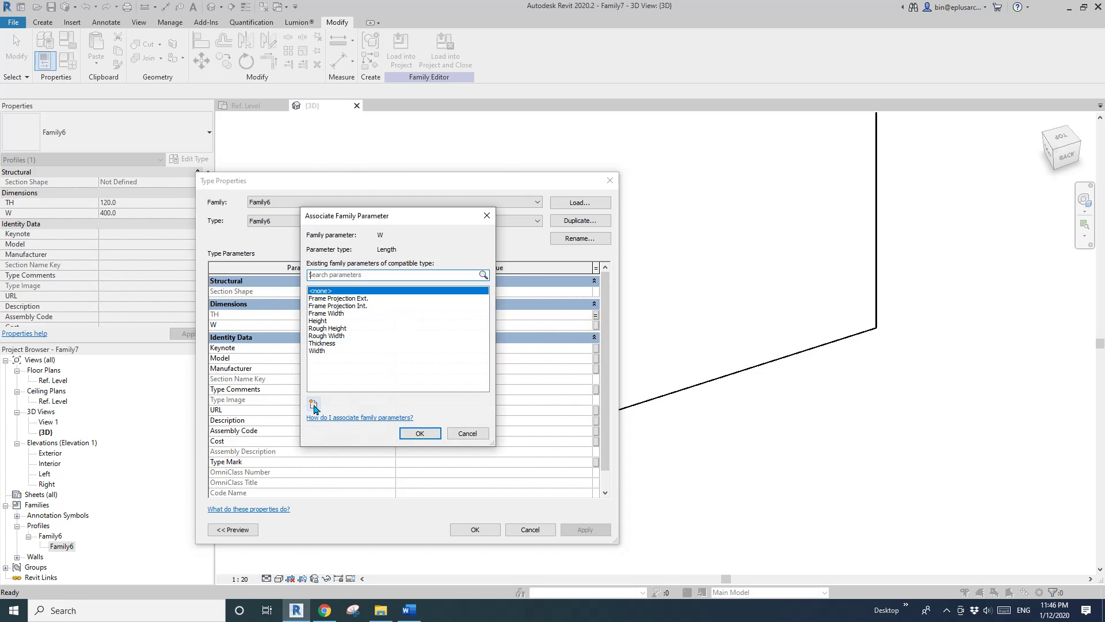
left_click(315, 402)
type("p")
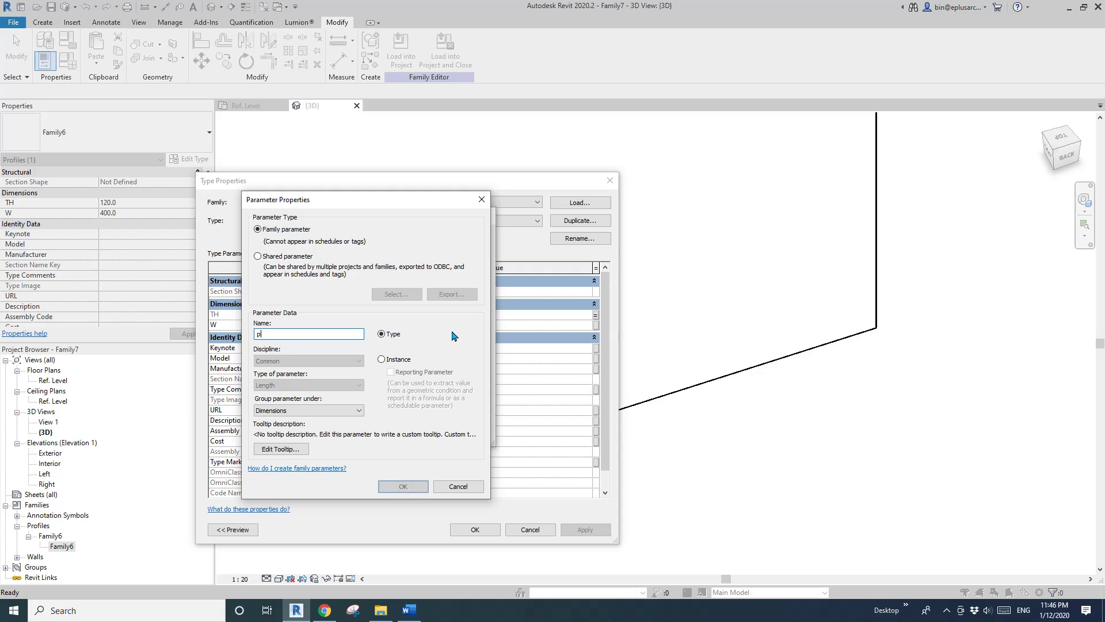
type("AN")
key("BackSpace")
key("BackSpace")
key("BackSpace")
type("Panel Width")
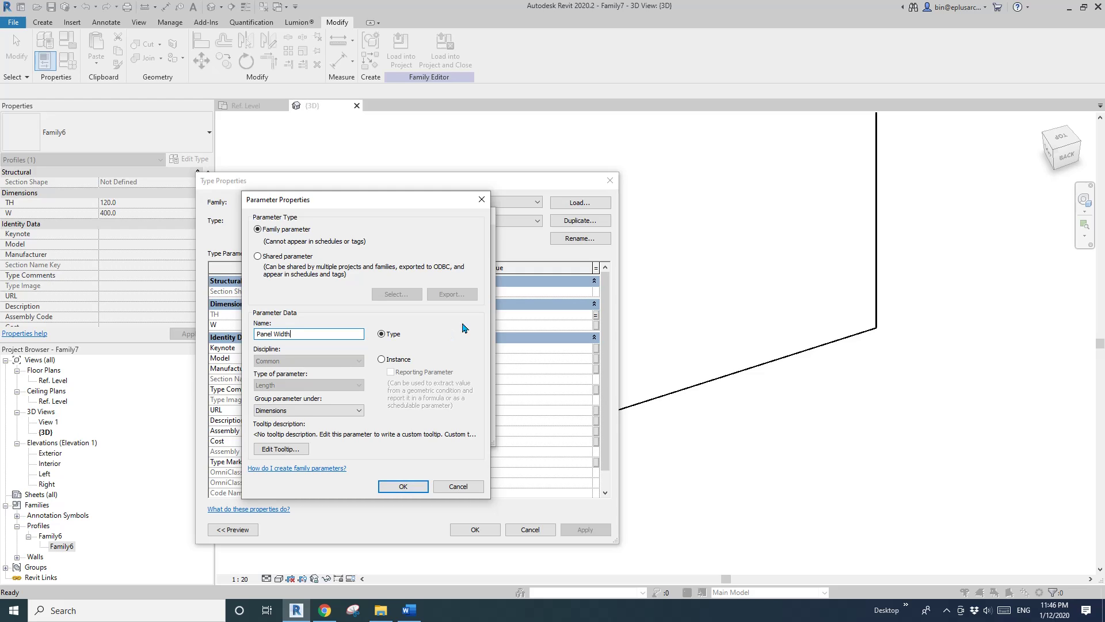
left_click(382, 359)
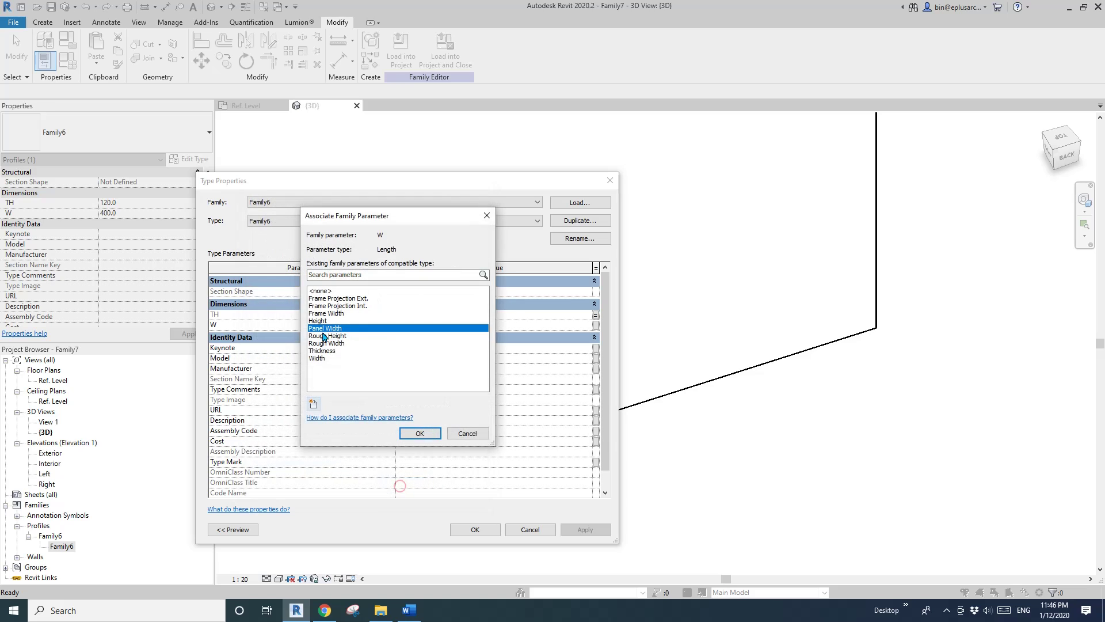
left_click(403, 486)
left_click(438, 435)
left_click(489, 529)
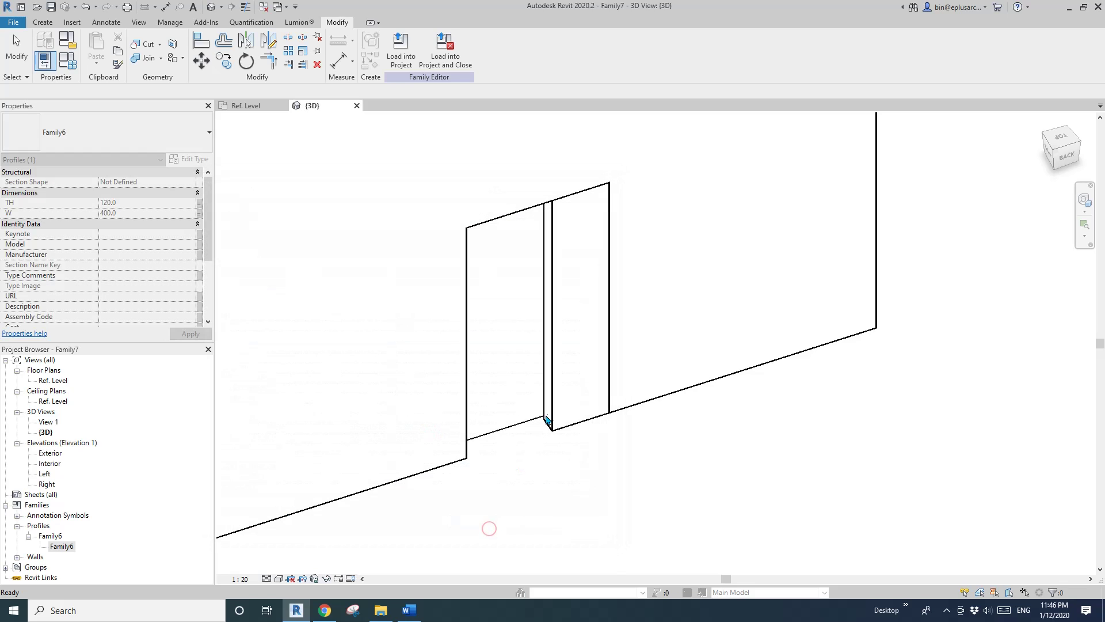
- Set the door family's Thickness to 45 in the family types and apply it
middle_click_drag(483, 393, 562, 391)
left_click(63, 63)
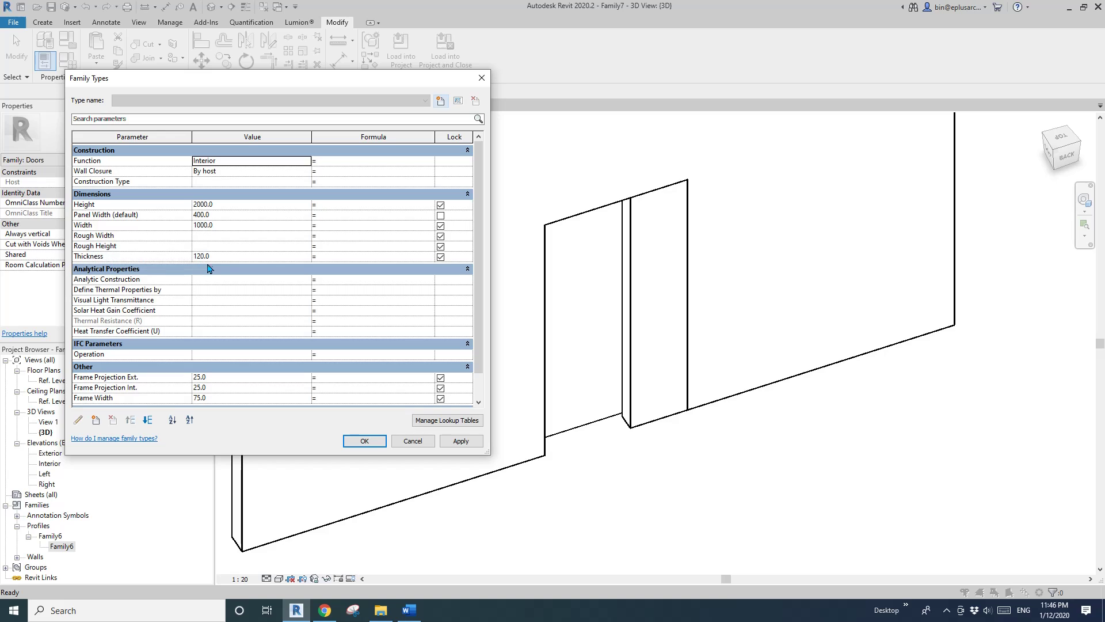
left_click(230, 256)
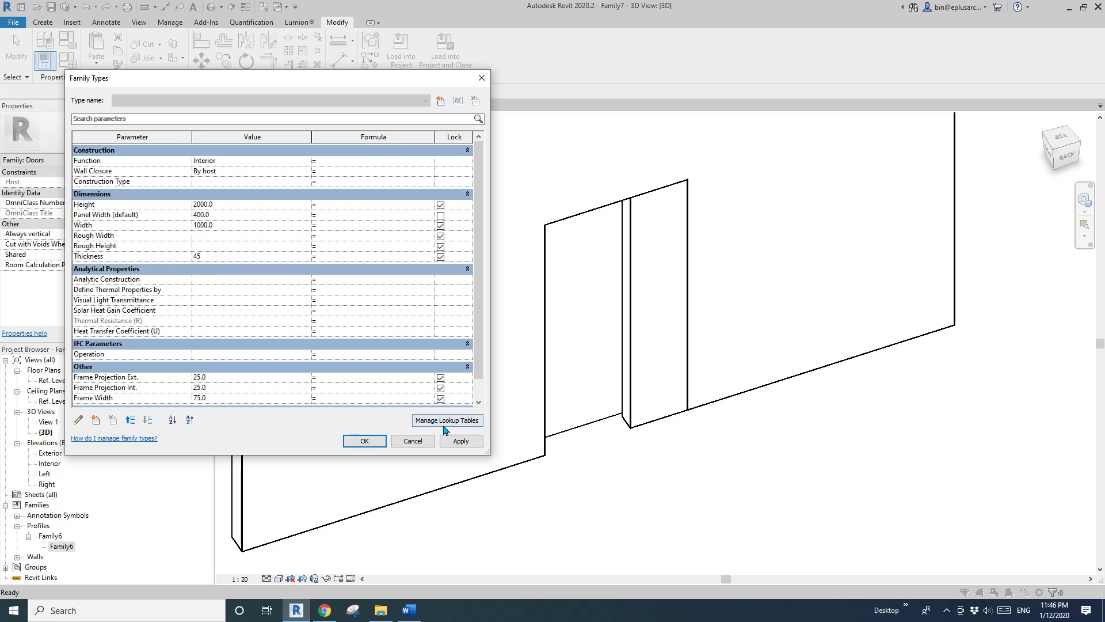
left_click(461, 441)
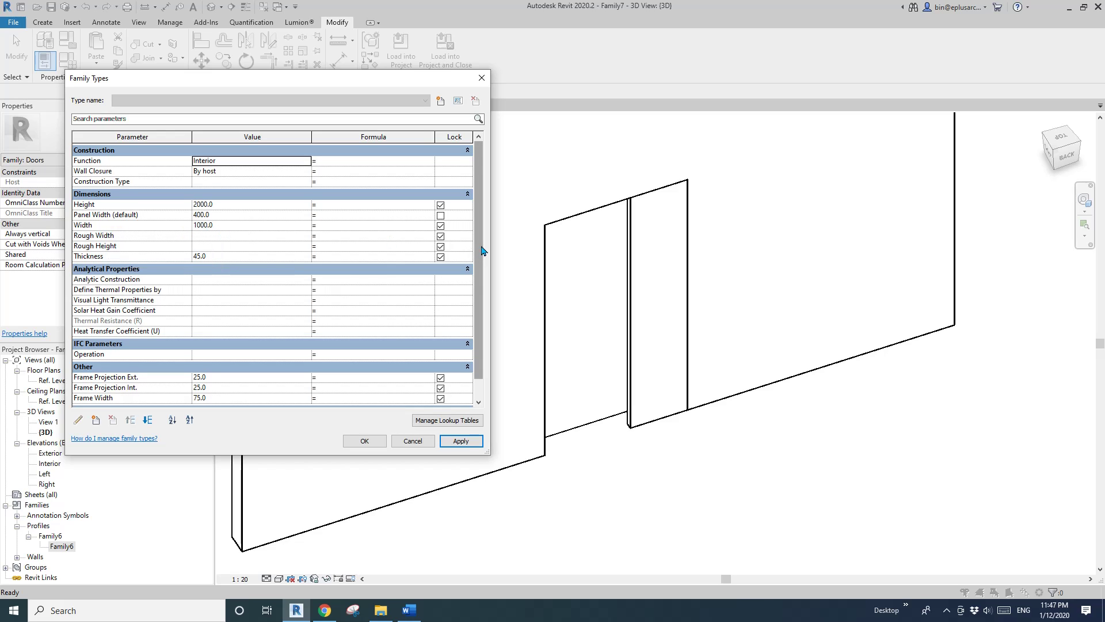
- Add an instance family parameter named Panel Number with the Integer parameter type, grouped under Other
left_click_drag(480, 246, 481, 280)
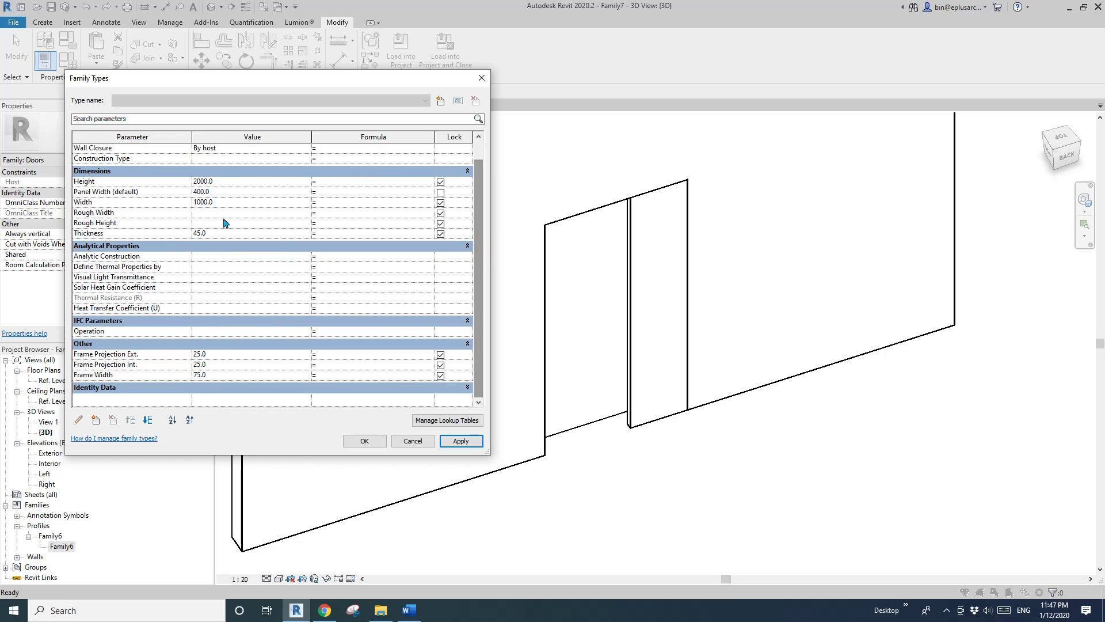
left_click(96, 420)
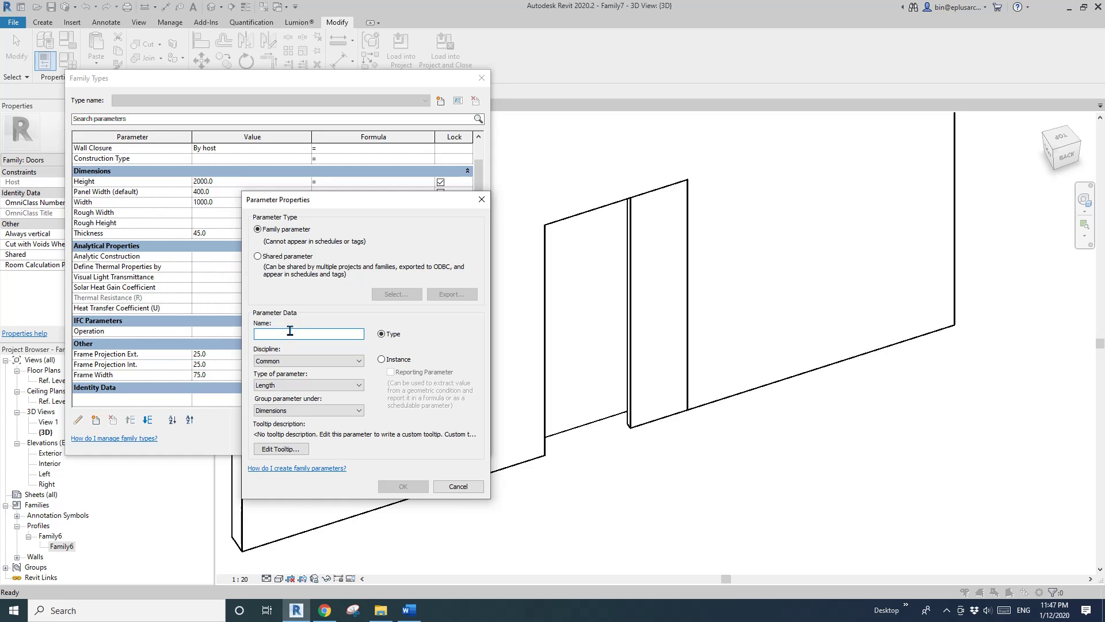
type("P")
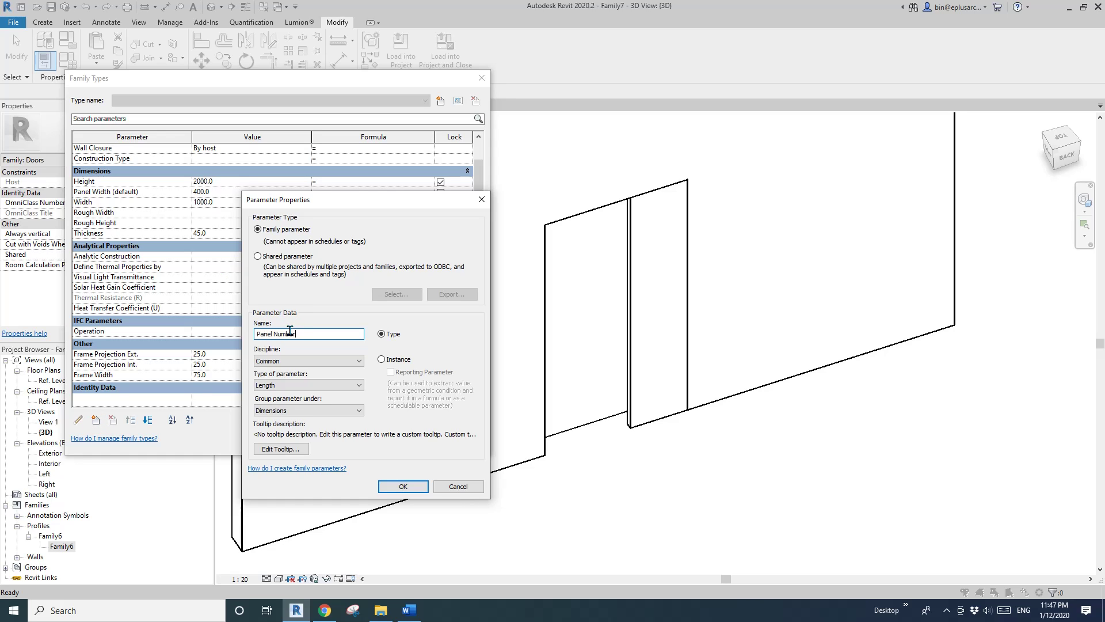
type("anel Number")
left_click(282, 385)
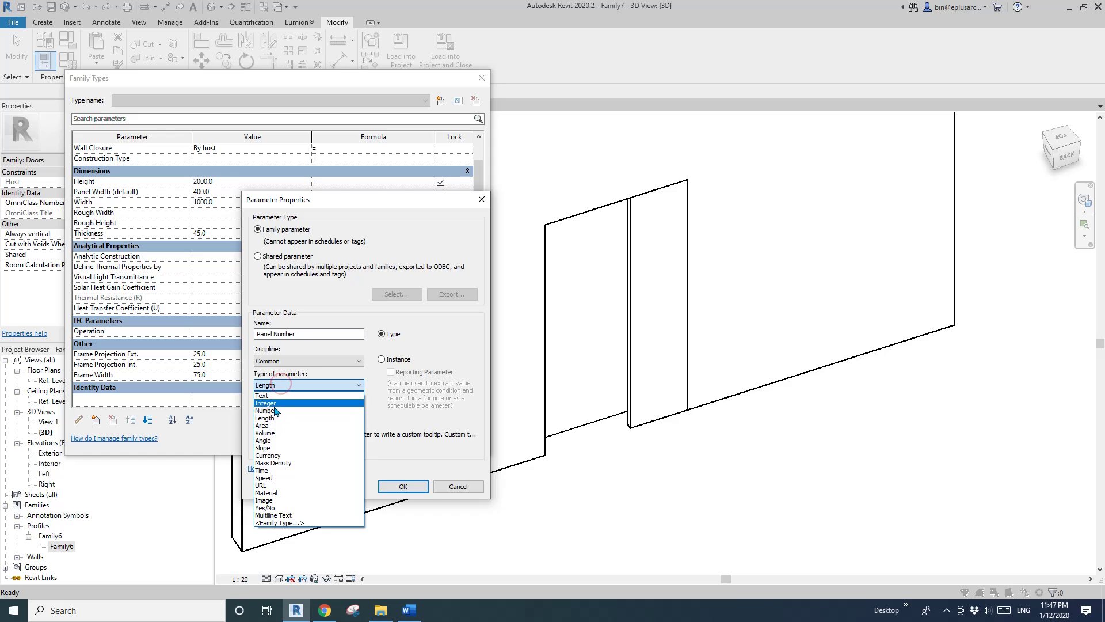
left_click(275, 403)
left_click(389, 358)
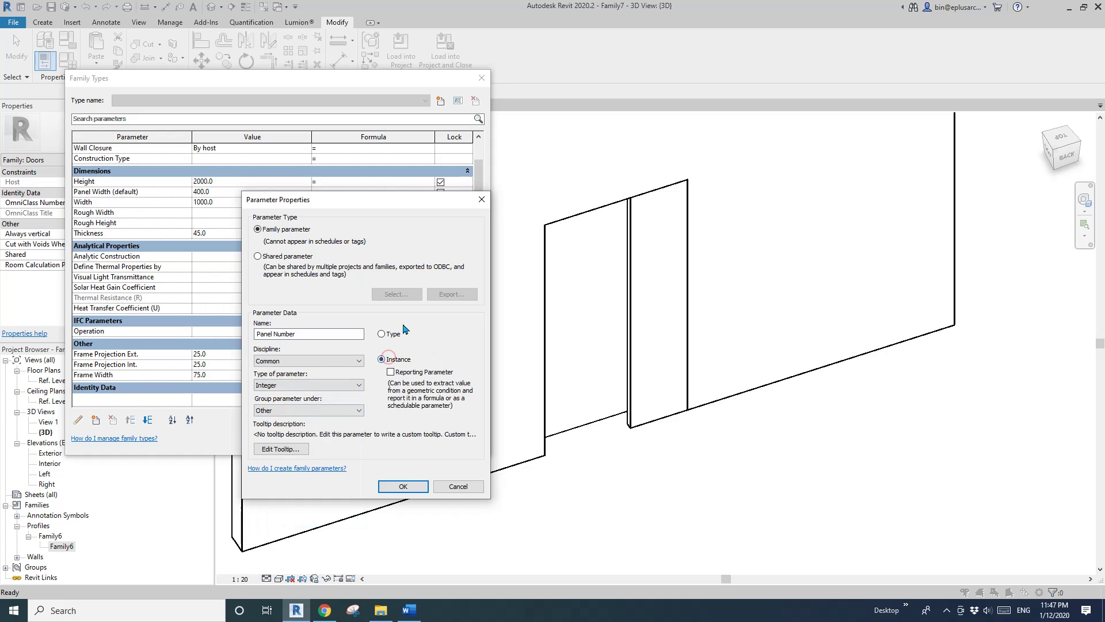
left_click(405, 486)
- Set Panel Number to 4 and give Panel Width the formula Width / Panel Number
left_click(216, 386)
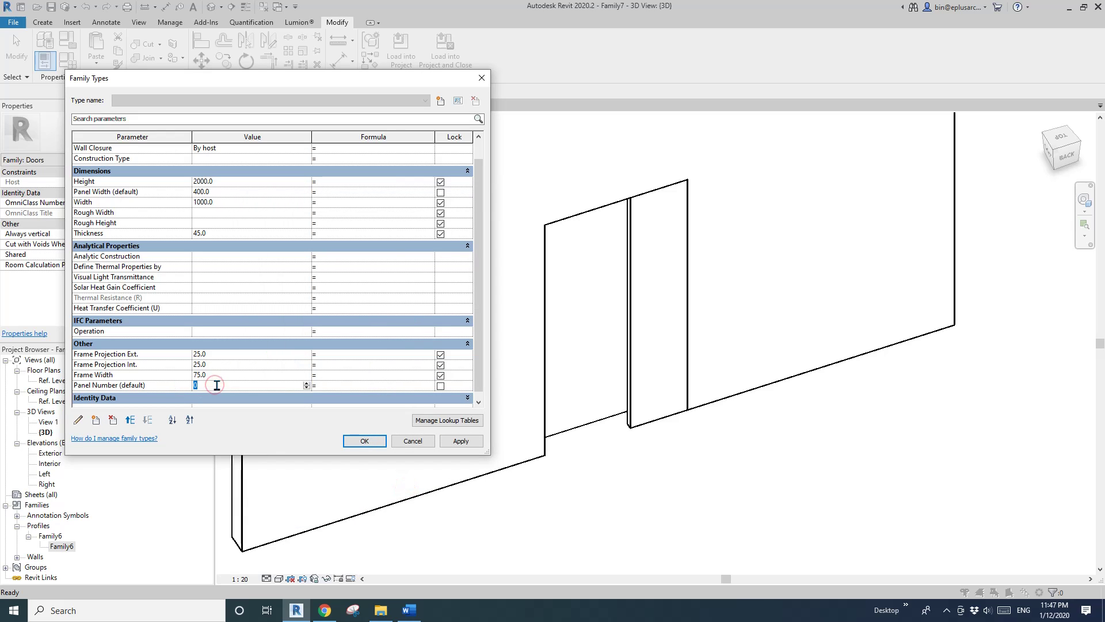
left_click(454, 444)
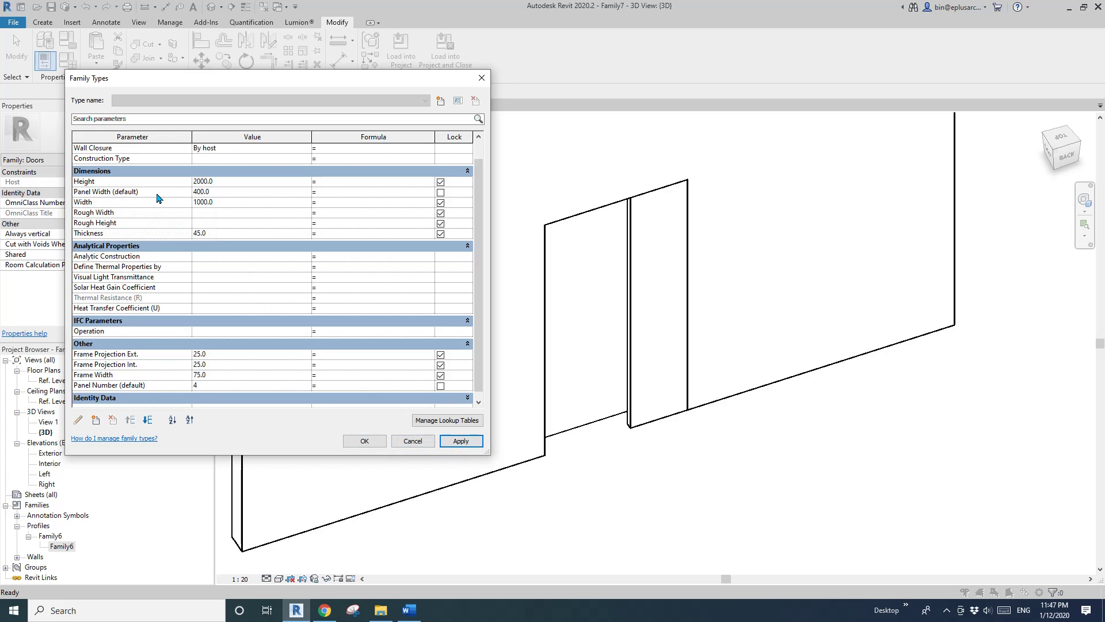
left_click(328, 191)
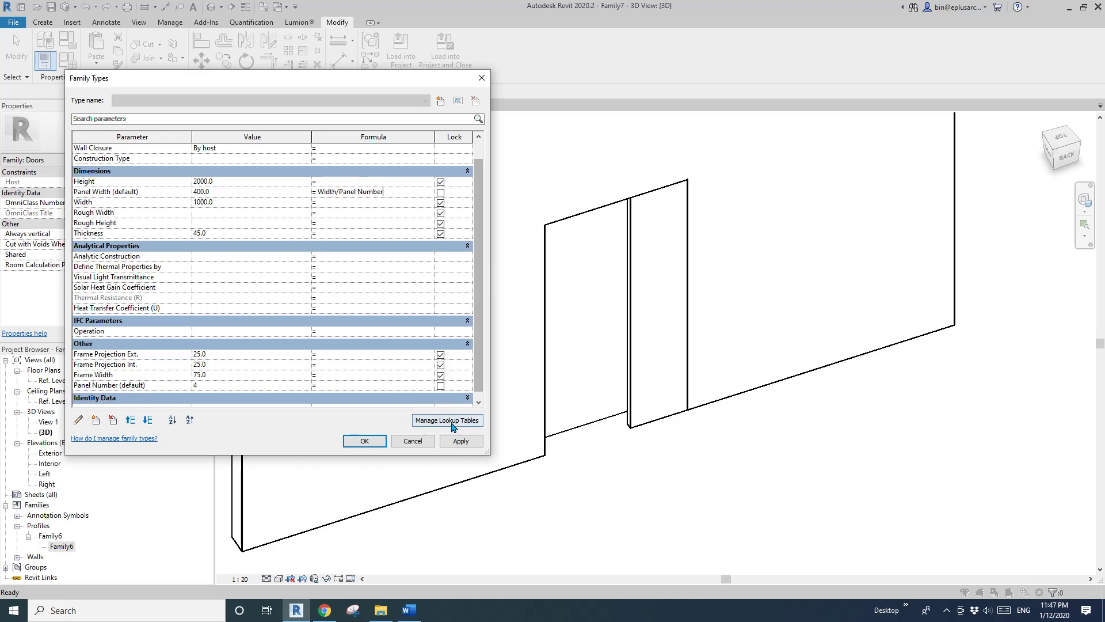
left_click(460, 441)
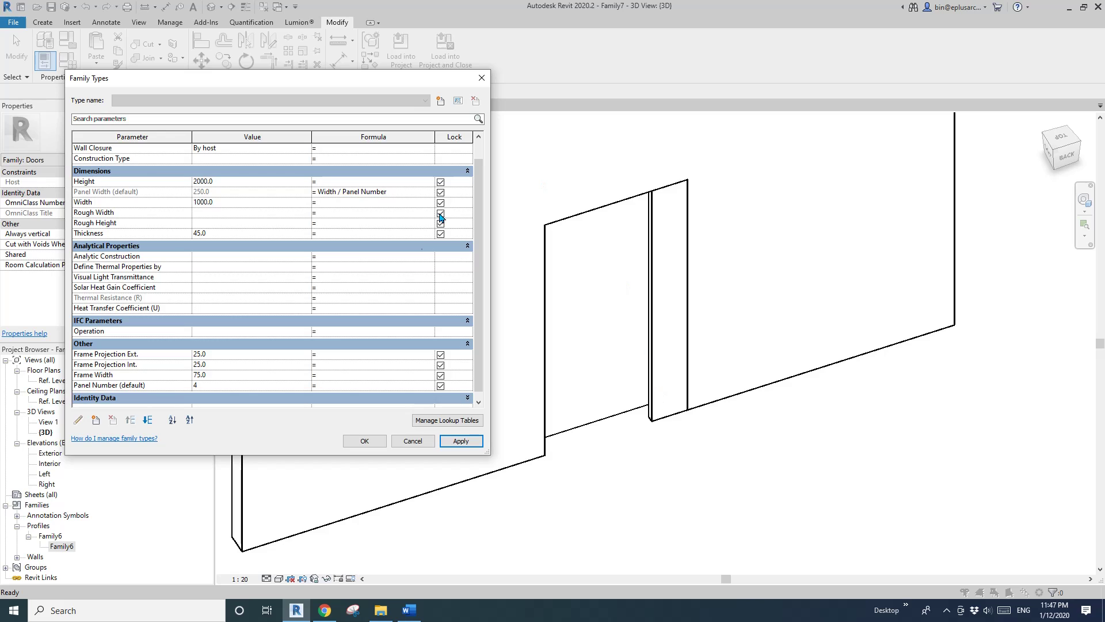
- Set the door's Width and Height both to 2400 and accept the family types
left_click(241, 183)
left_click(242, 200)
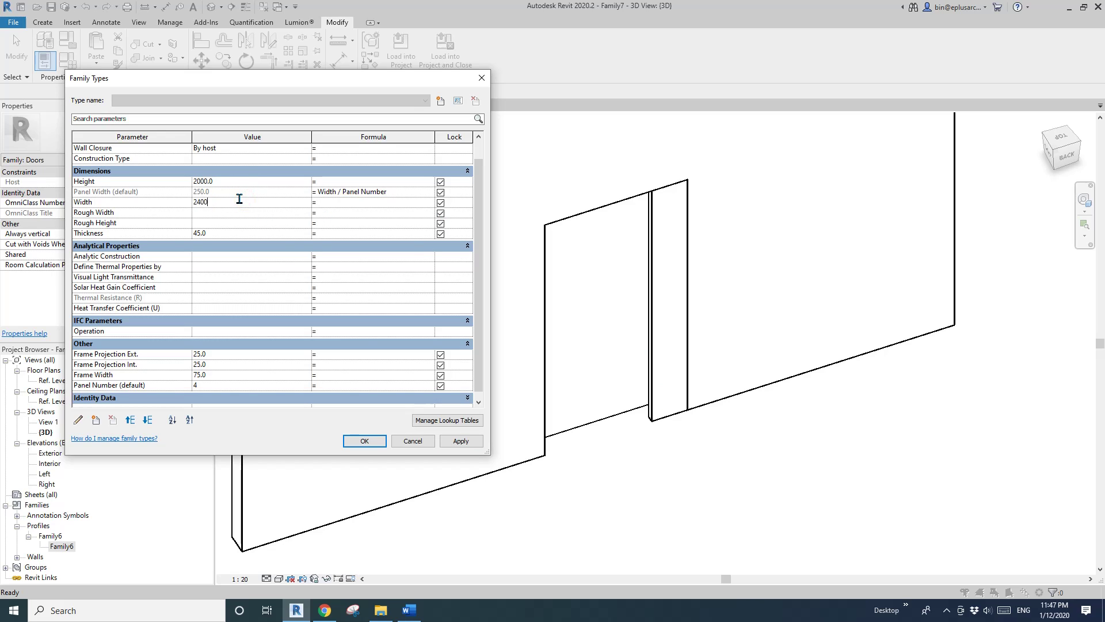
type("2400")
left_click(460, 441)
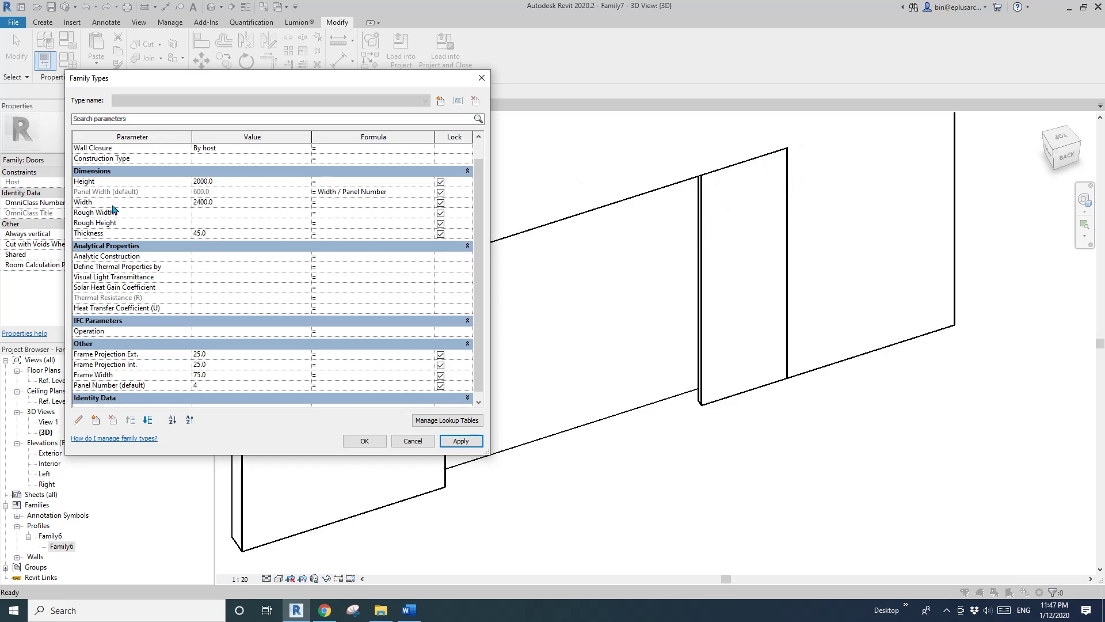
left_click(236, 183)
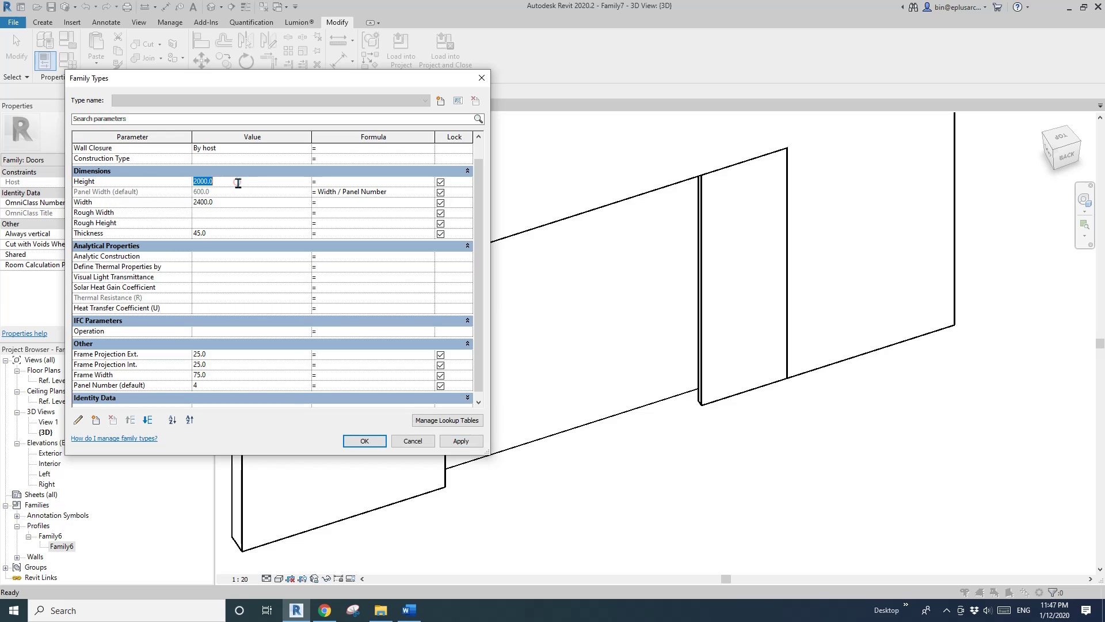
left_click(462, 441)
left_click(375, 439)
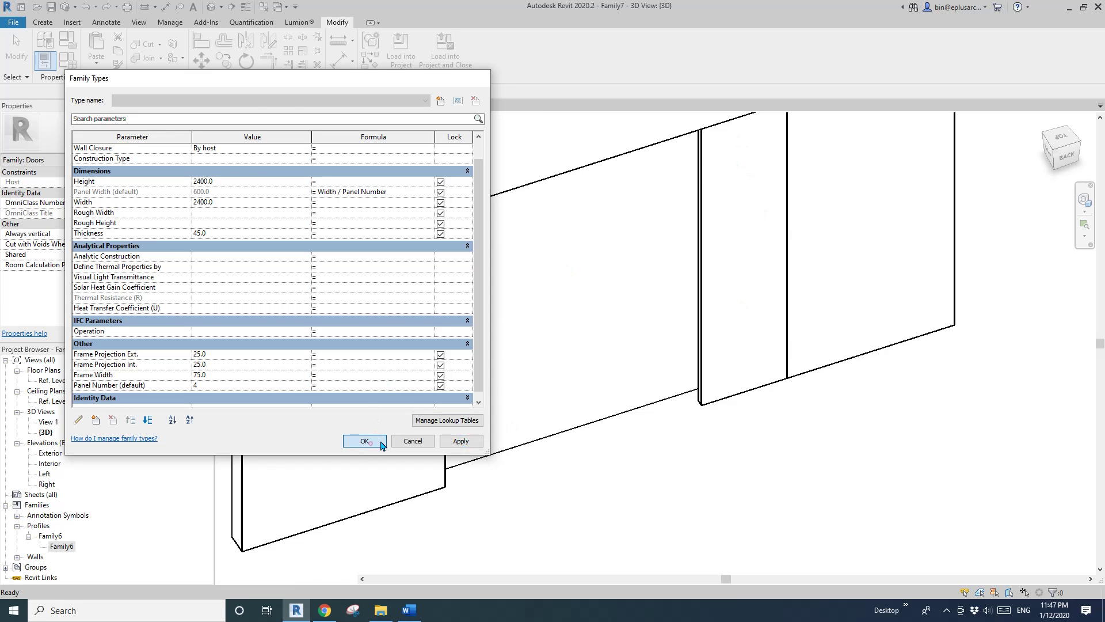
- Set the profile angle of the door panel sweep to -45° and deselect the panel
left_click(733, 186)
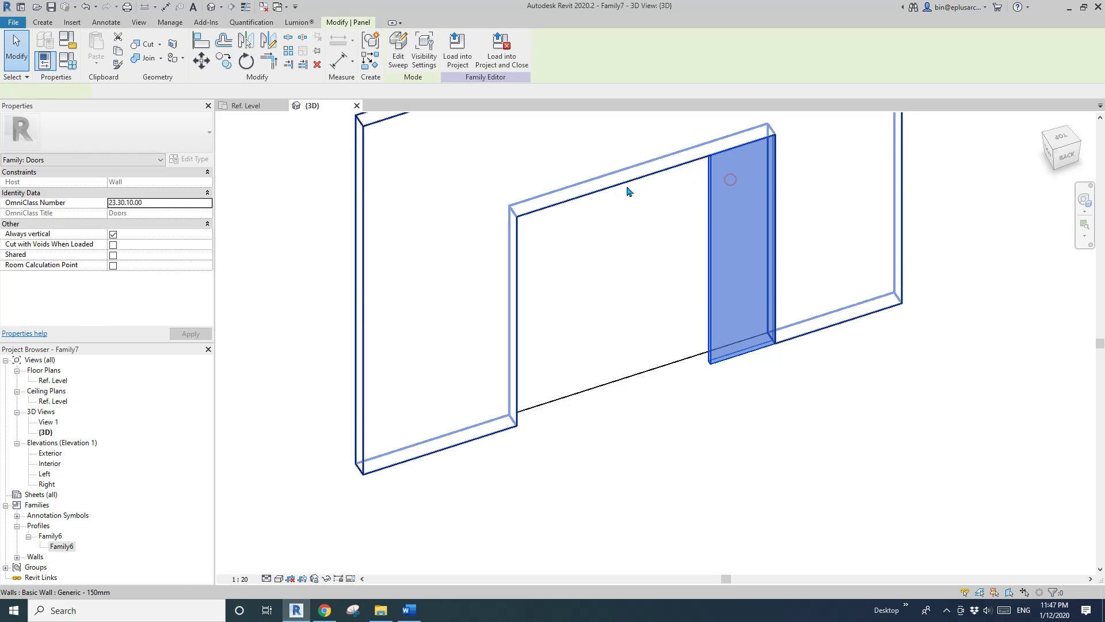
scroll(605, 202, "down", 3)
middle_click_drag(545, 254, 420, 294)
scroll(420, 294, "down", 1)
left_click(503, 296)
middle_click_drag(504, 297, 518, 350, "shift")
left_click(545, 316)
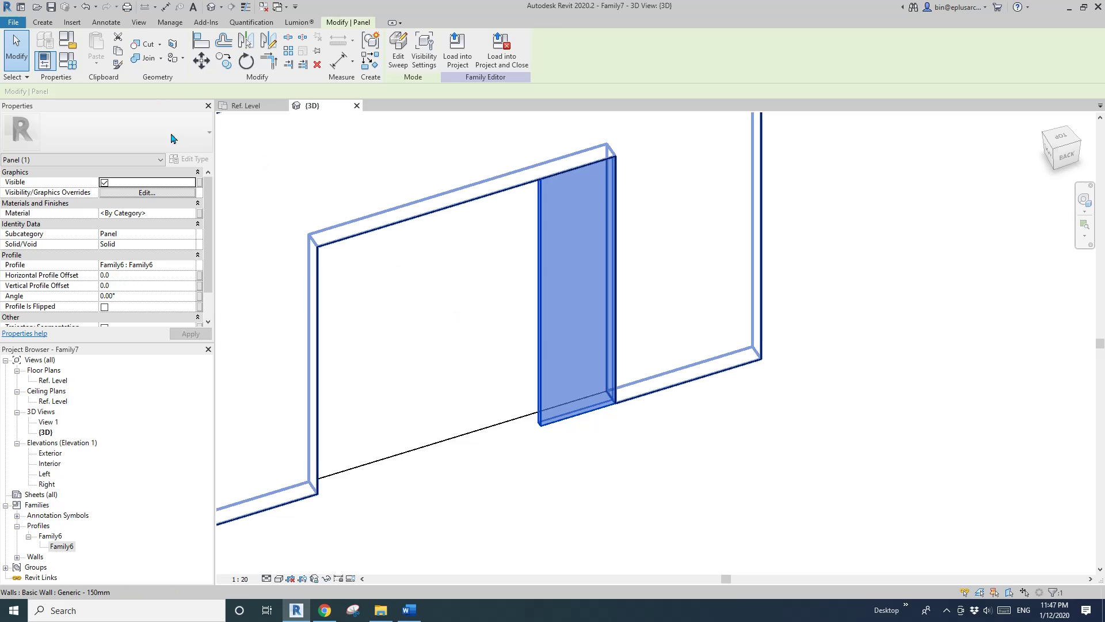
left_click(134, 297)
type("-")
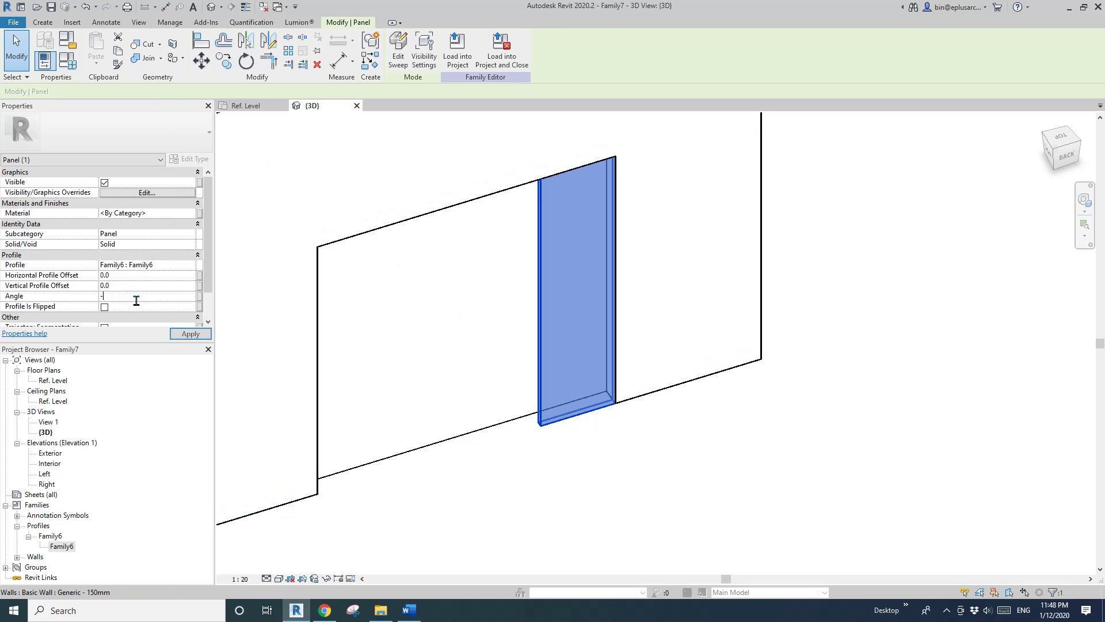
type("45")
key("Return")
middle_click_drag(474, 291, 563, 431, "shift")
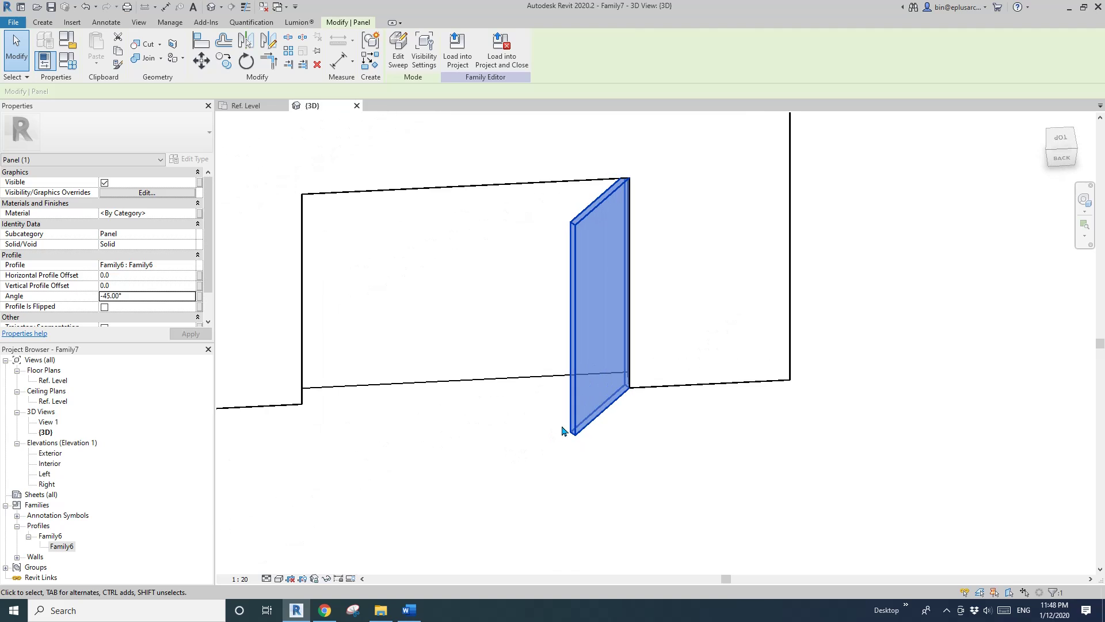
middle_click_drag(316, 402, 472, 403, "shift")
key("Escape")
- Start another sweep and use the vertical edge at the first panel's free end, on the opening side, as its path
left_click(42, 23)
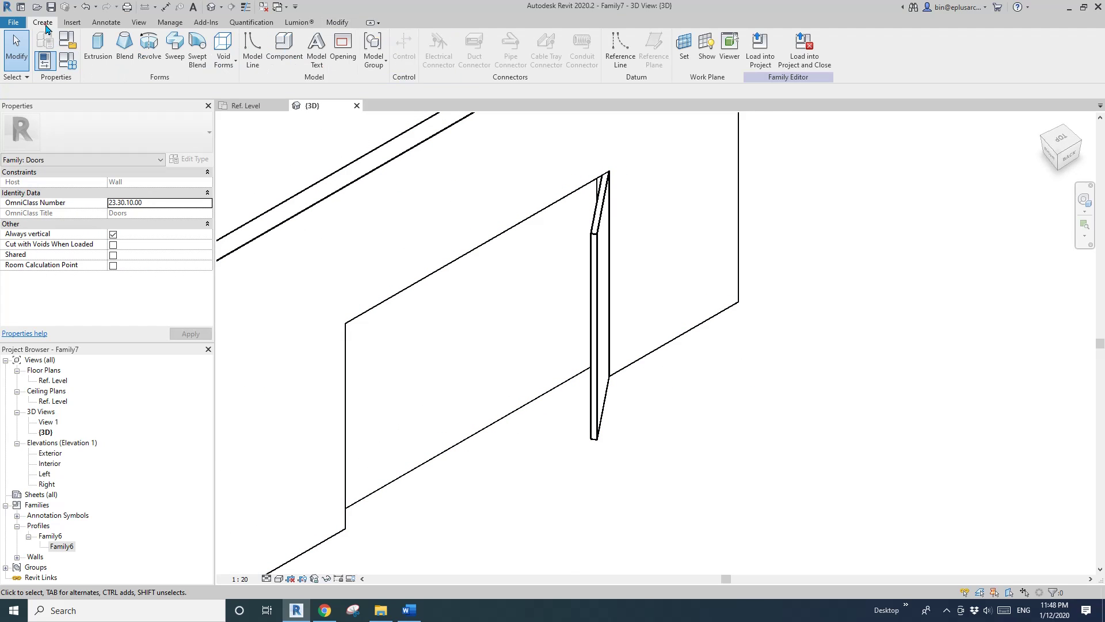
left_click(175, 49)
left_click(498, 58)
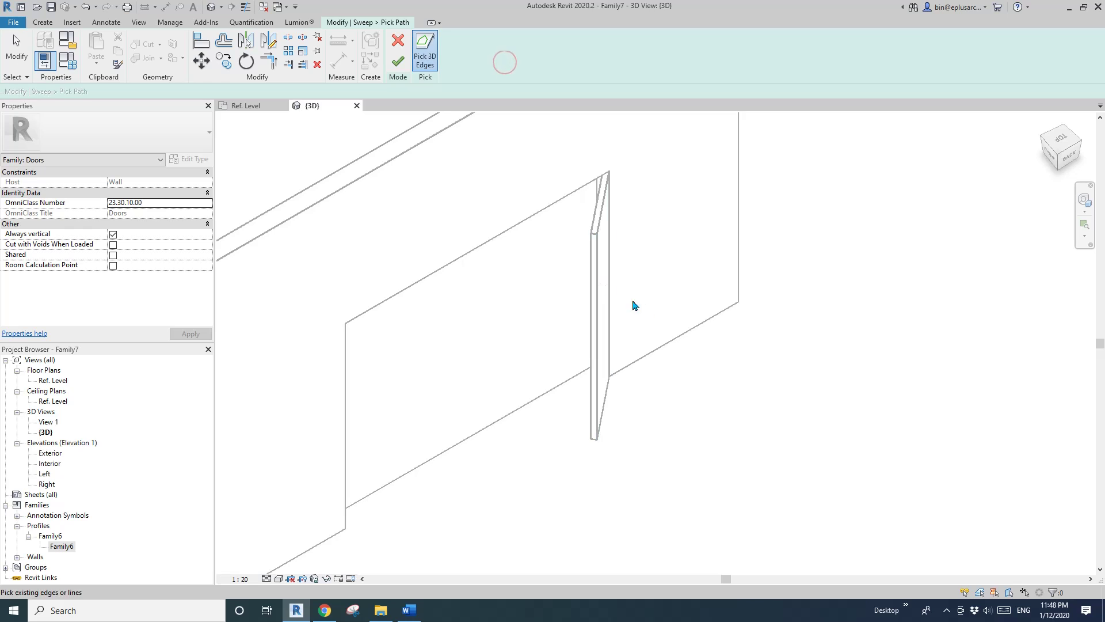
middle_click_drag(634, 304, 565, 296, "shift")
left_click(569, 316)
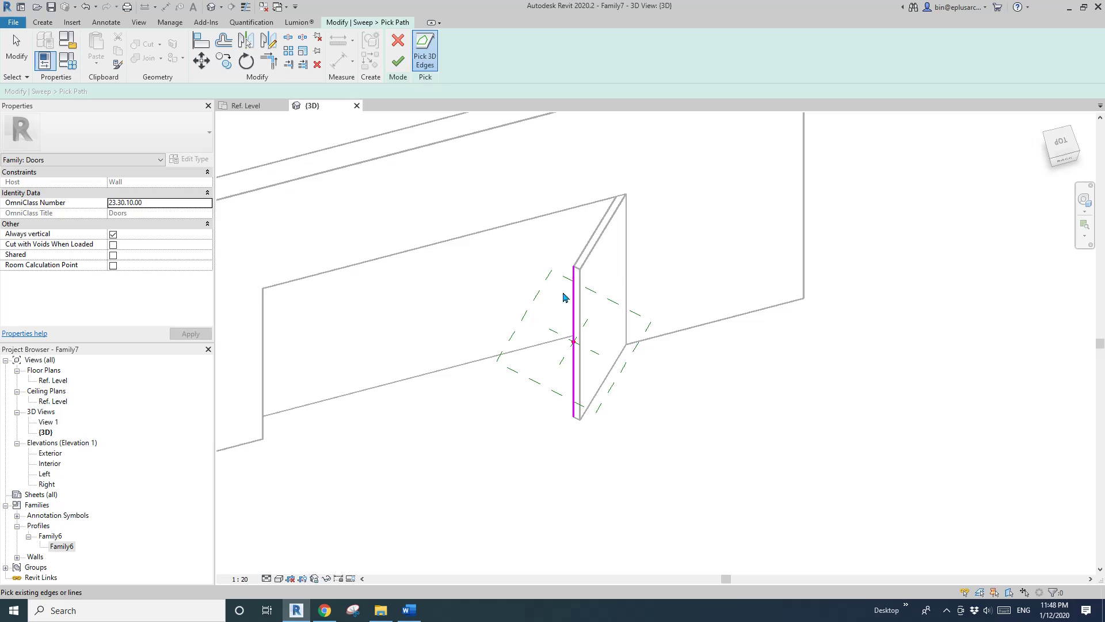
left_click(398, 63)
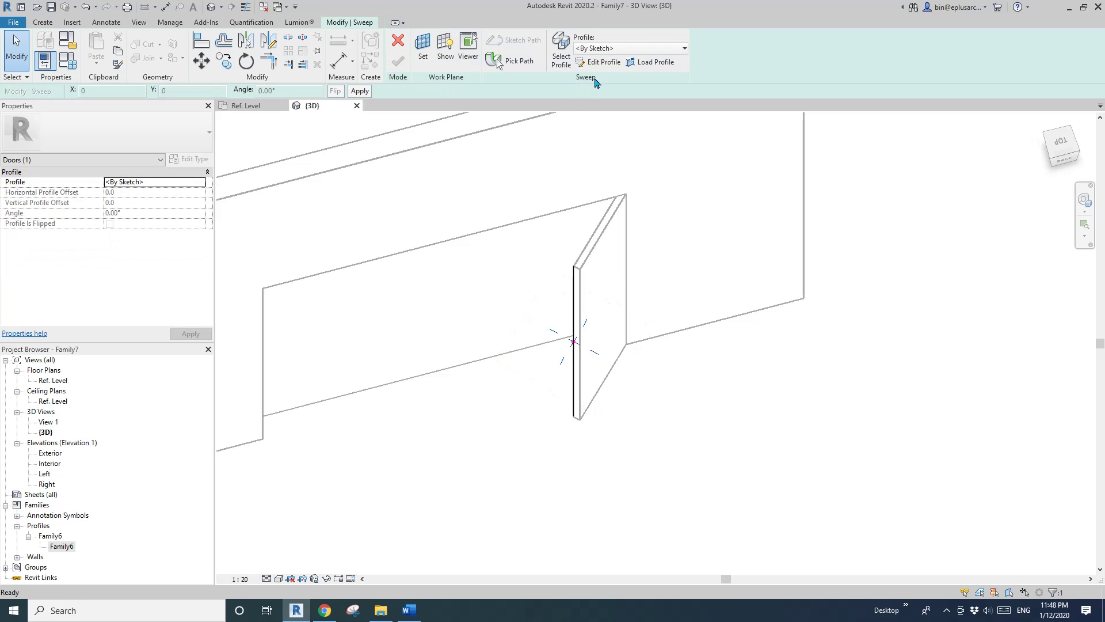
- Assign the Family6 profile to the second panel's sweep and flip the profile
left_click(611, 48)
left_click(611, 56)
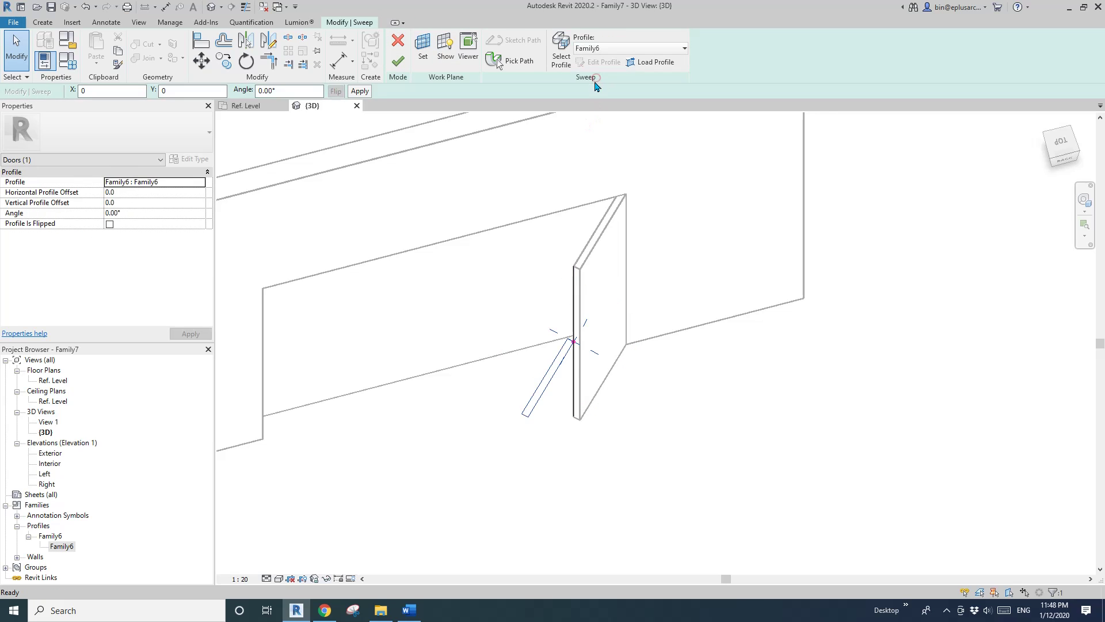
middle_click_drag(547, 263, 562, 256)
scroll(579, 338, "up", 2)
middle_click_drag(582, 335, 646, 418, "shift")
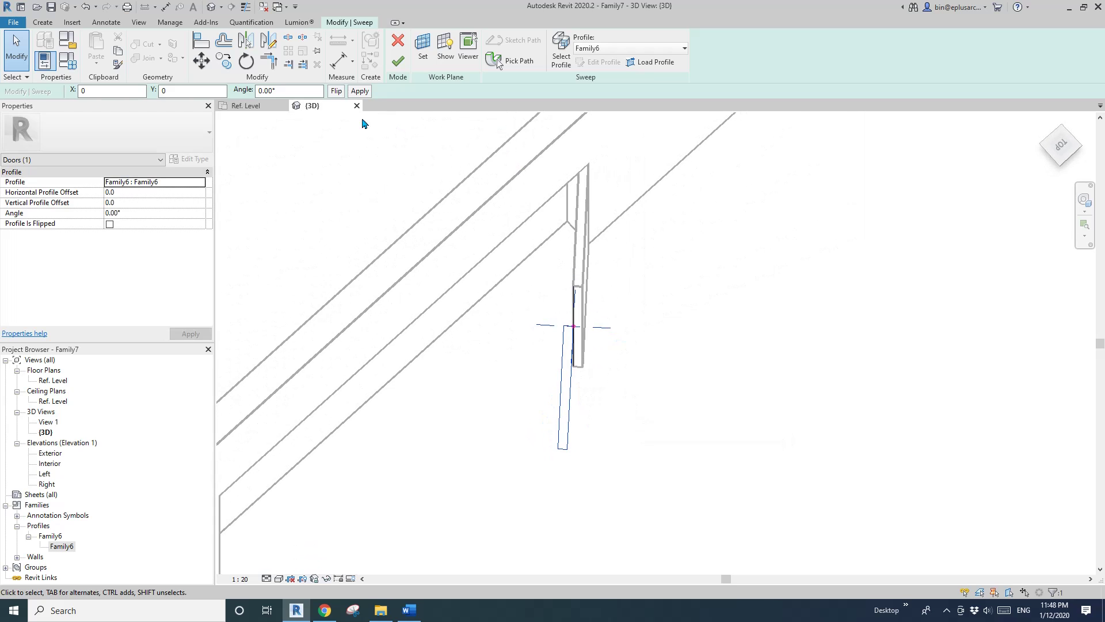
left_click(335, 92)
- Set the flipped profile's angle to 90° and finish the second panel's sweep
left_click(154, 217)
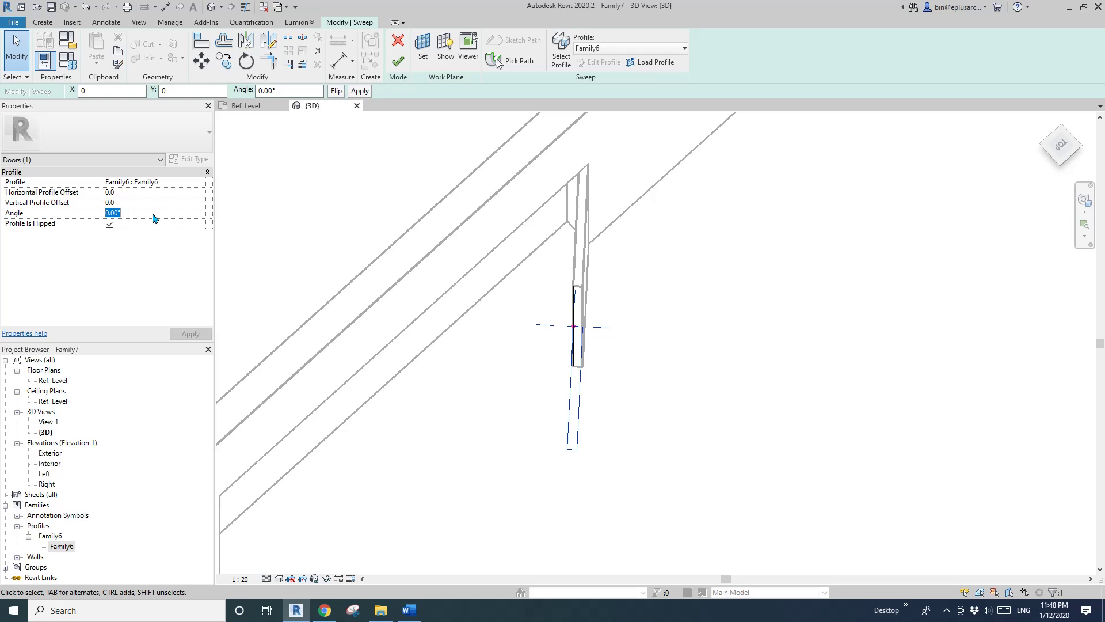
type("90")
key("Return")
middle_click_drag(506, 308, 563, 309, "shift")
scroll(511, 316, "down", 1)
middle_click_drag(501, 326, 552, 350, "shift")
left_click(522, 345)
left_click(401, 68)
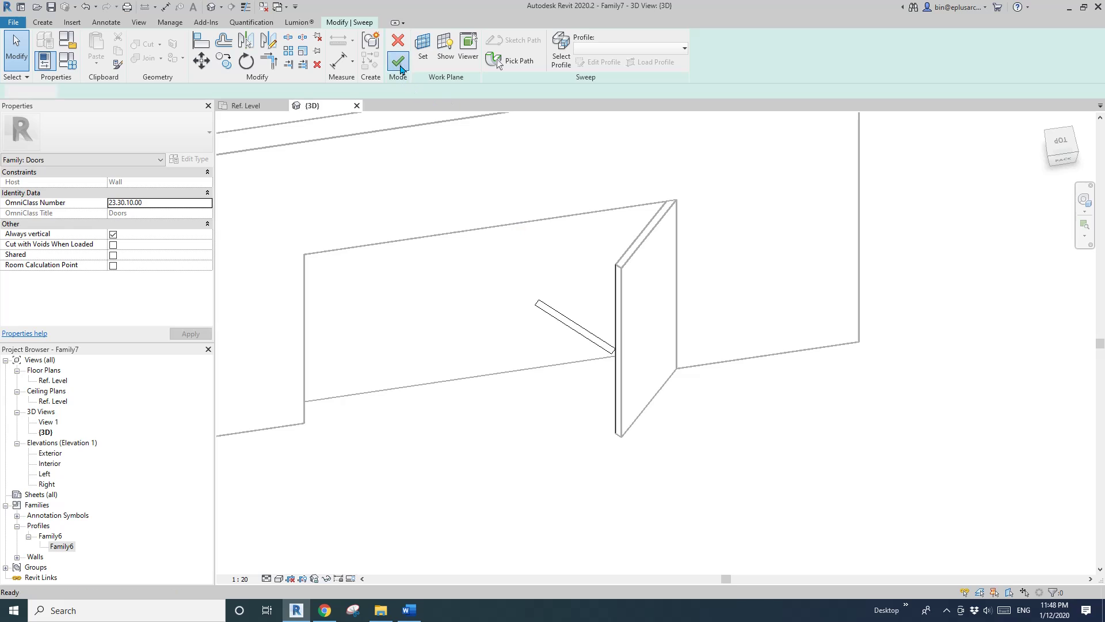
- Assign the second door panel to the Panel subcategory
middle_click_drag(575, 277, 589, 326, "shift")
left_click(647, 305)
left_click(599, 304)
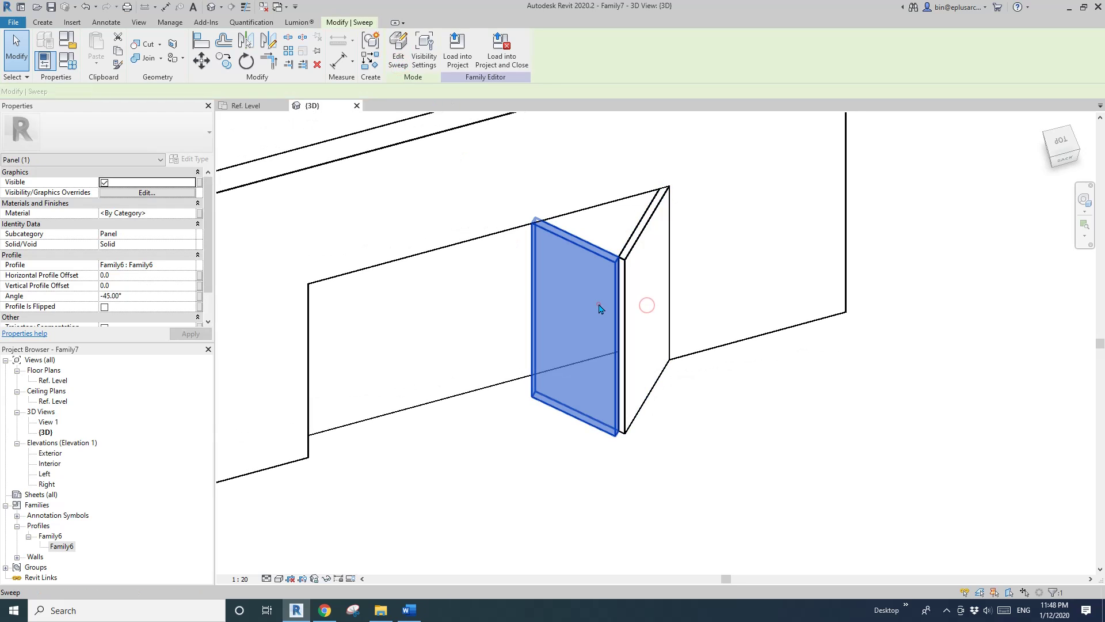
left_click(598, 305)
left_click(190, 234)
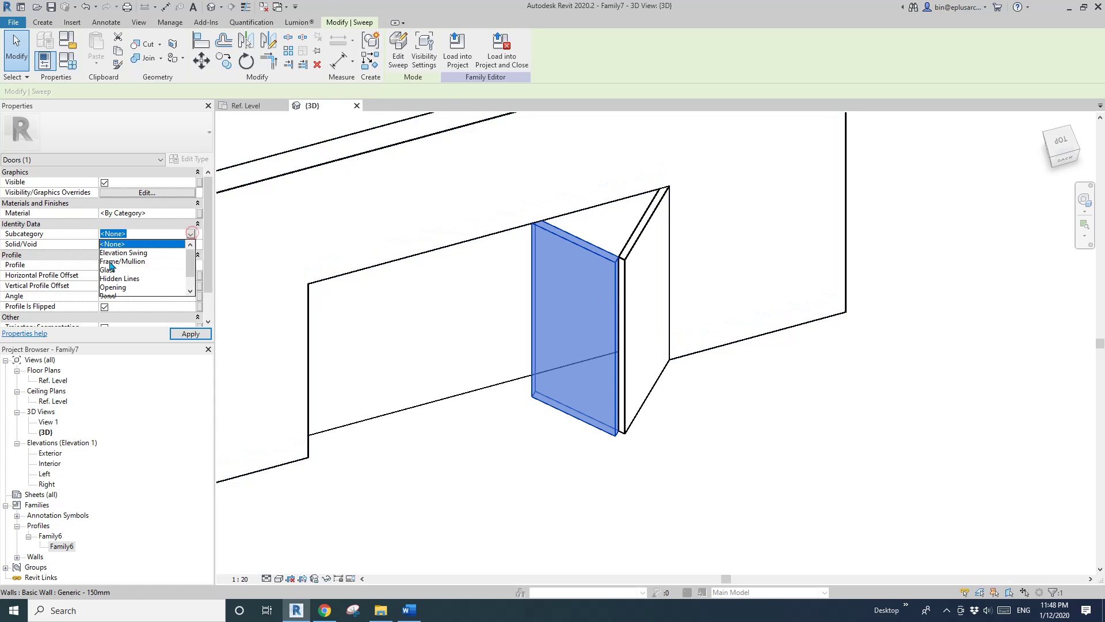
scroll(112, 288, "down", 1)
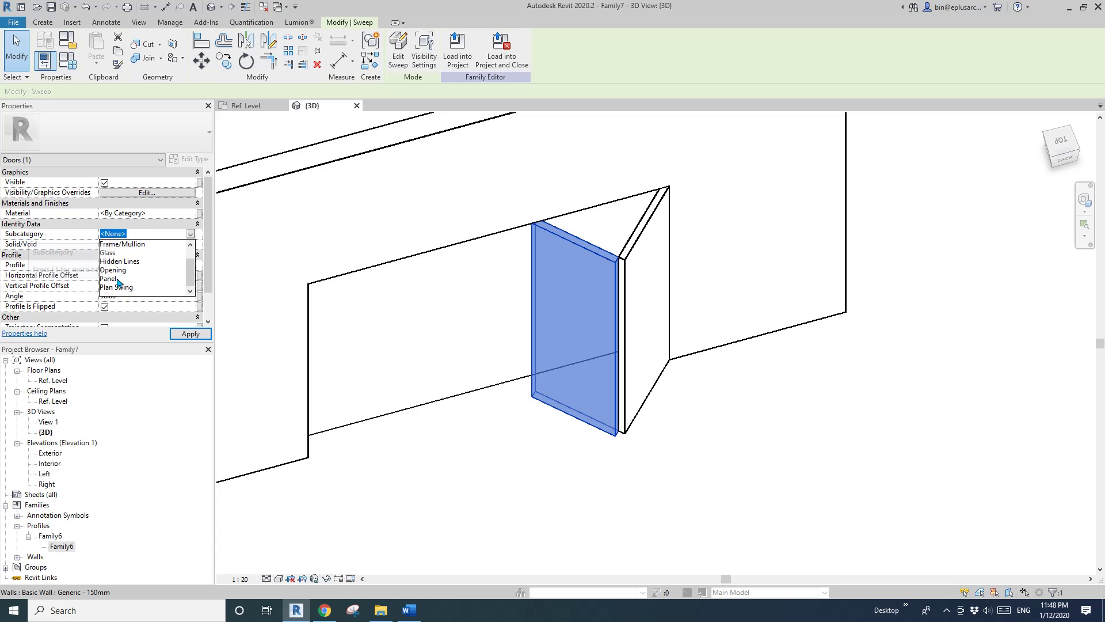
left_click(115, 278)
- Compare the profile angle and flip settings of the first and second door panels
left_click(630, 270)
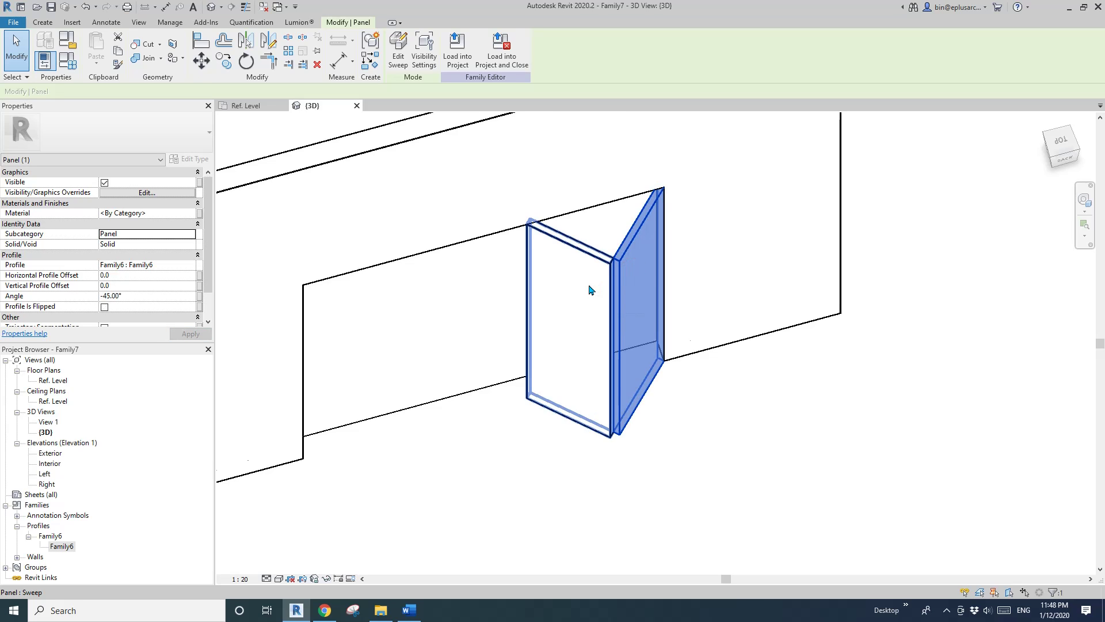
mouse_move(589, 286)
middle_mouse_down("shift")
mouse_move(582, 303)
mouse_move(572, 299)
middle_mouse_up("shift")
scroll(582, 304, "up", 2)
key("Escape")
left_click(576, 284)
left_click(582, 307)
left_click(633, 287)
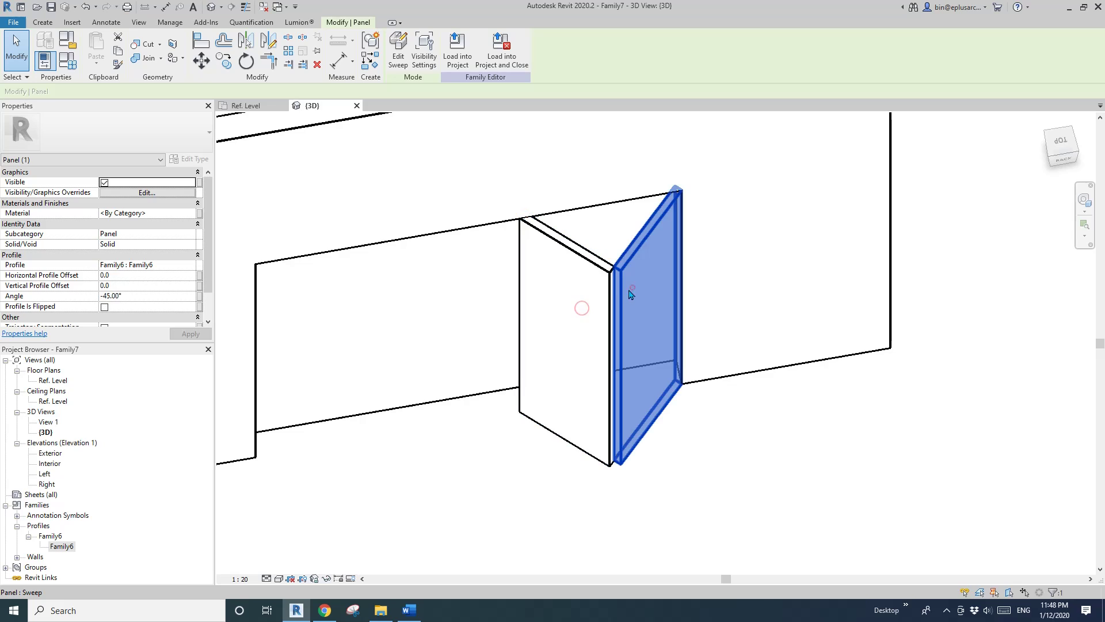
left_click(581, 296)
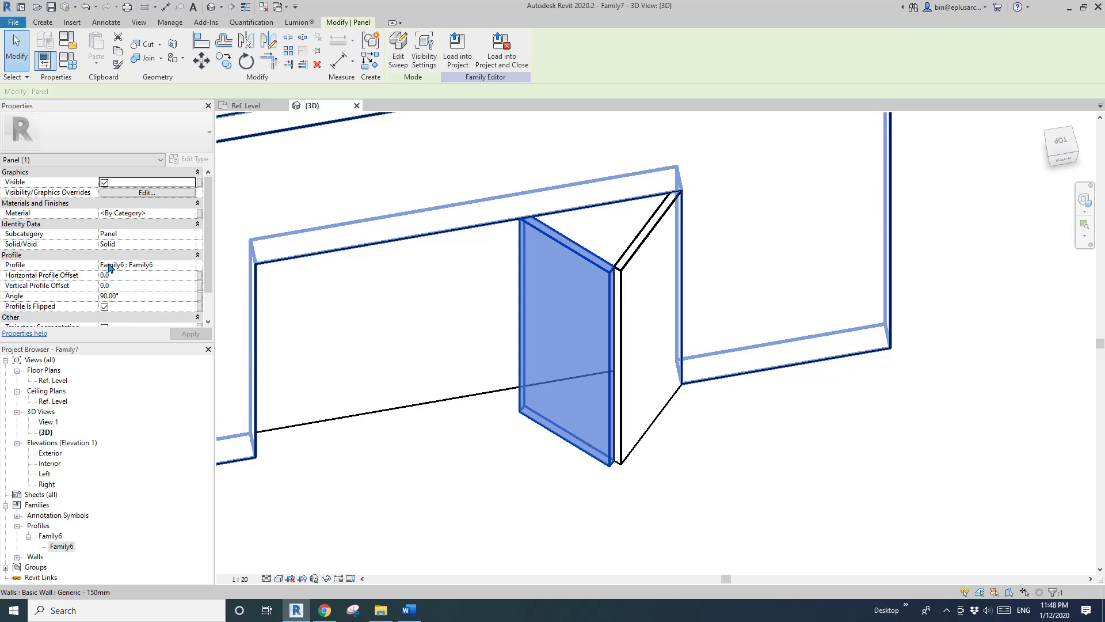
scroll(107, 299, "down", 1)
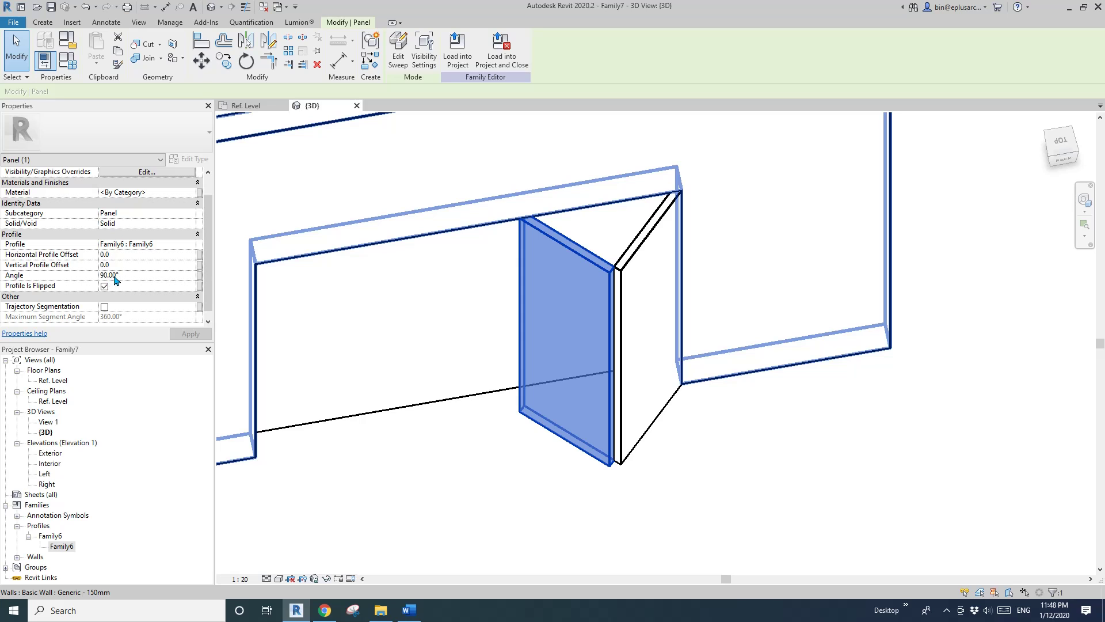
scroll(440, 289, "down", 3)
left_click(443, 290)
middle_click_drag(536, 328, 530, 326, "shift")
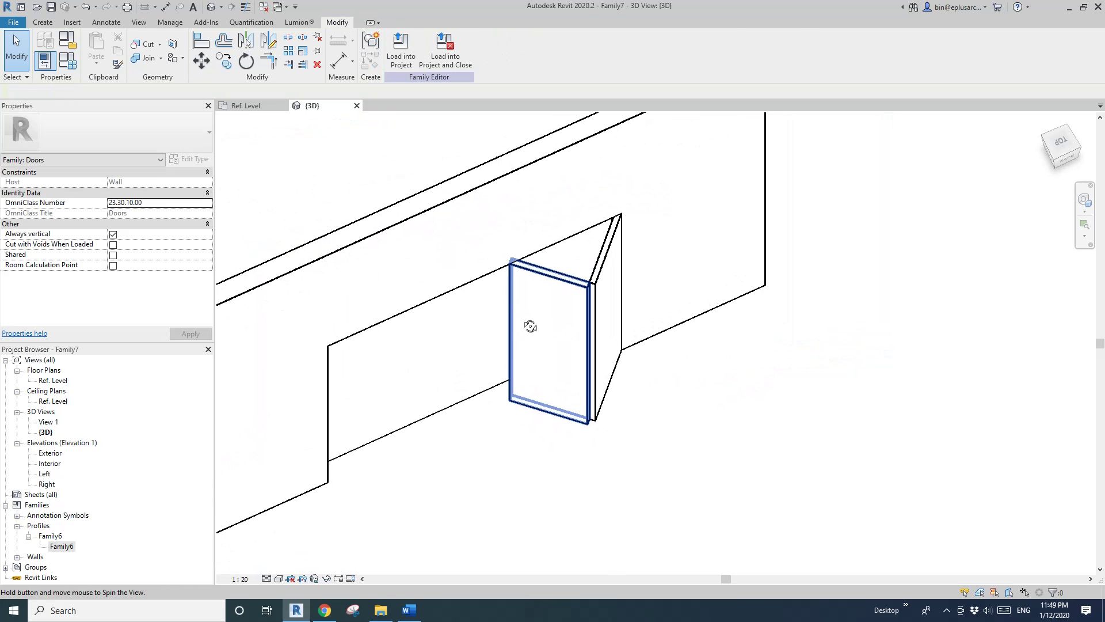
- Sweep a third panel with the Family6 profile along the vertical edge at the second panel's free end
left_click(43, 22)
left_click(175, 58)
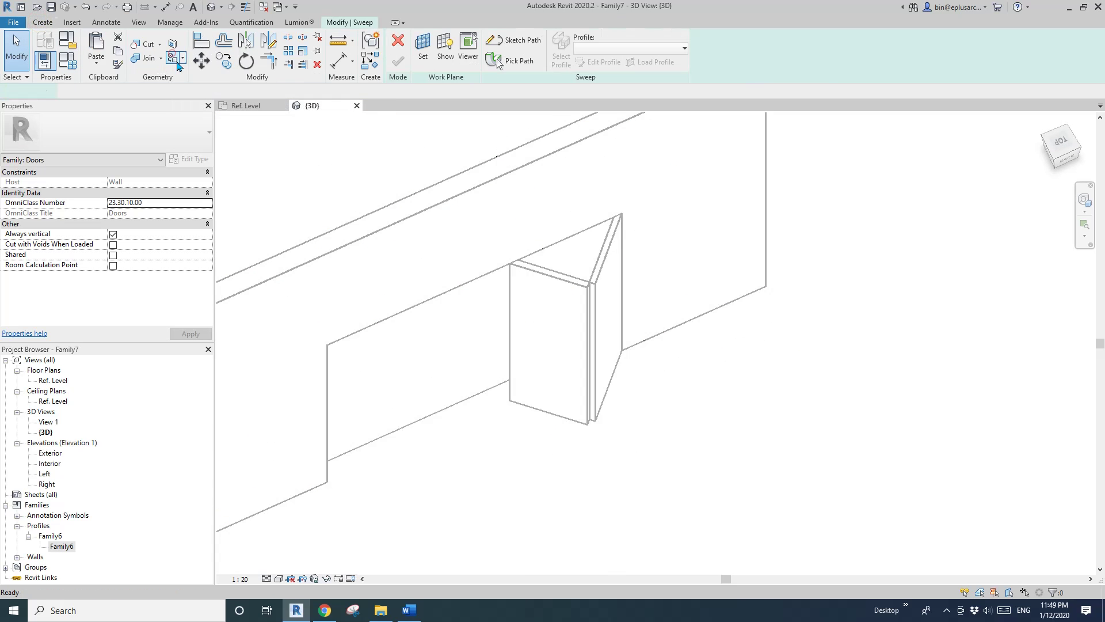
left_click(496, 58)
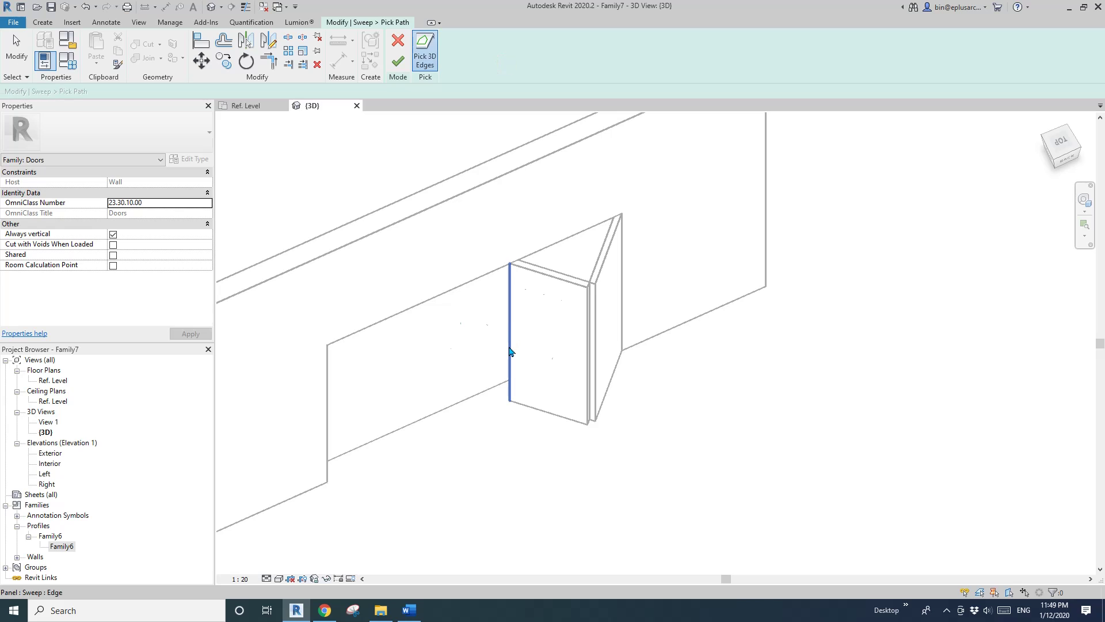
left_click(510, 351)
left_click(398, 61)
left_click(614, 48)
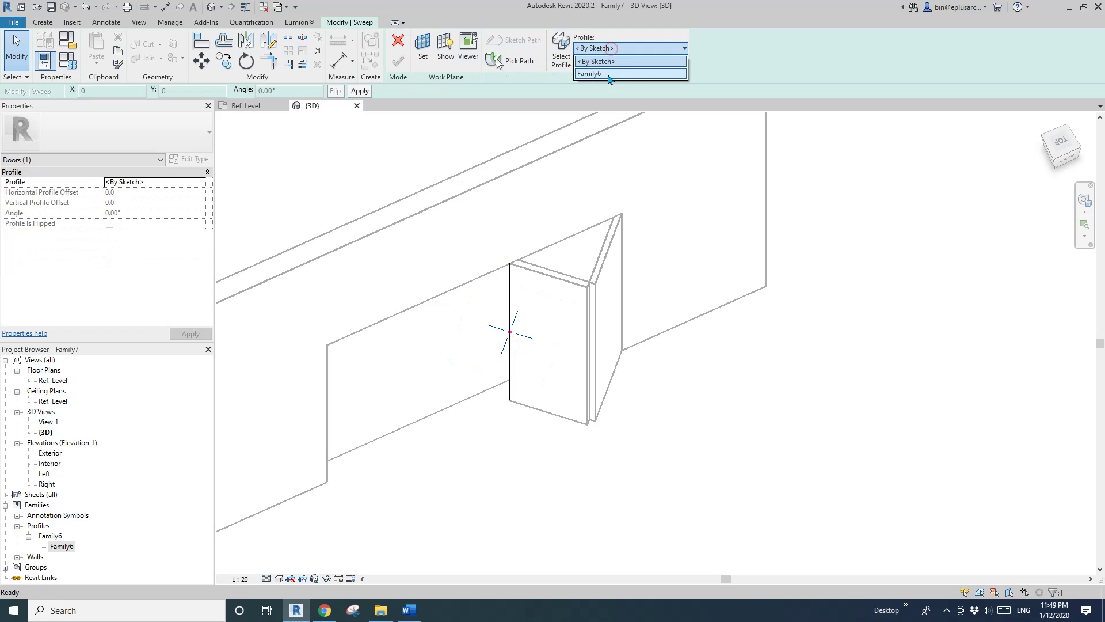
left_click(610, 73)
middle_click_drag(590, 217, 457, 308, "shift")
left_click(398, 62)
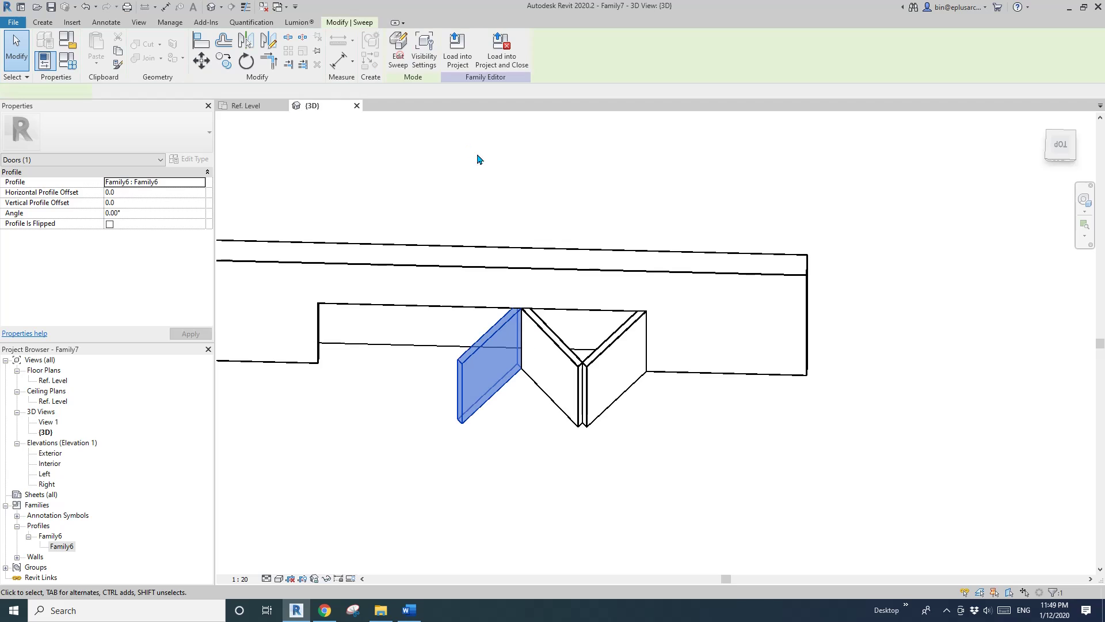
- Start a fourth sweep along the vertical edge at the third panel's free end, using the Family6 profile
middle_click_drag(478, 158, 535, 195, "shift")
left_click(46, 23)
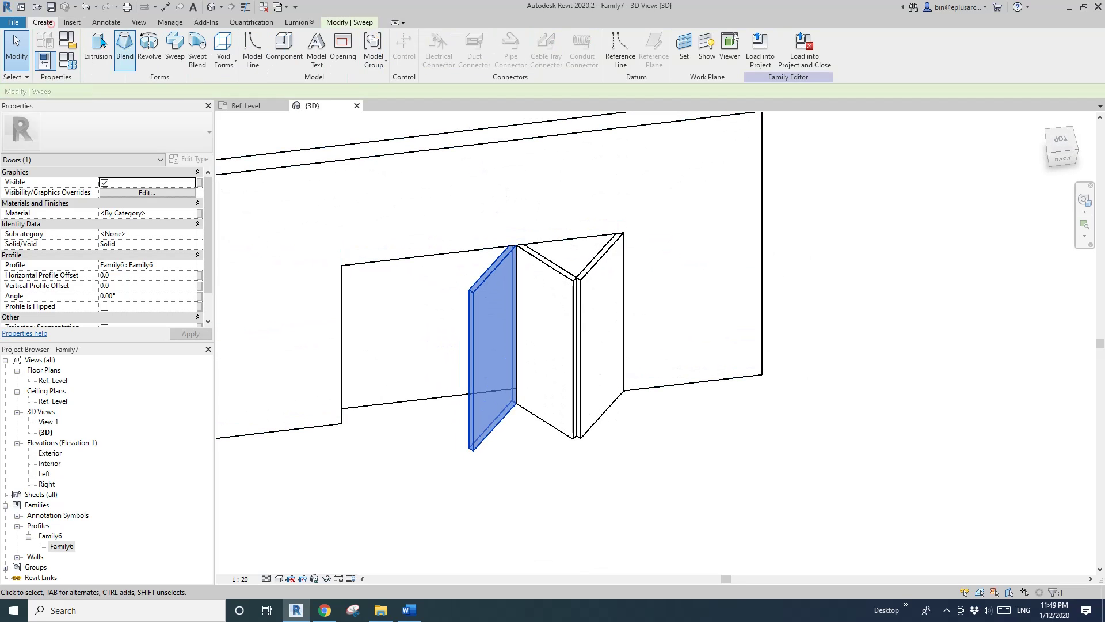
left_click(175, 46)
left_click(505, 60)
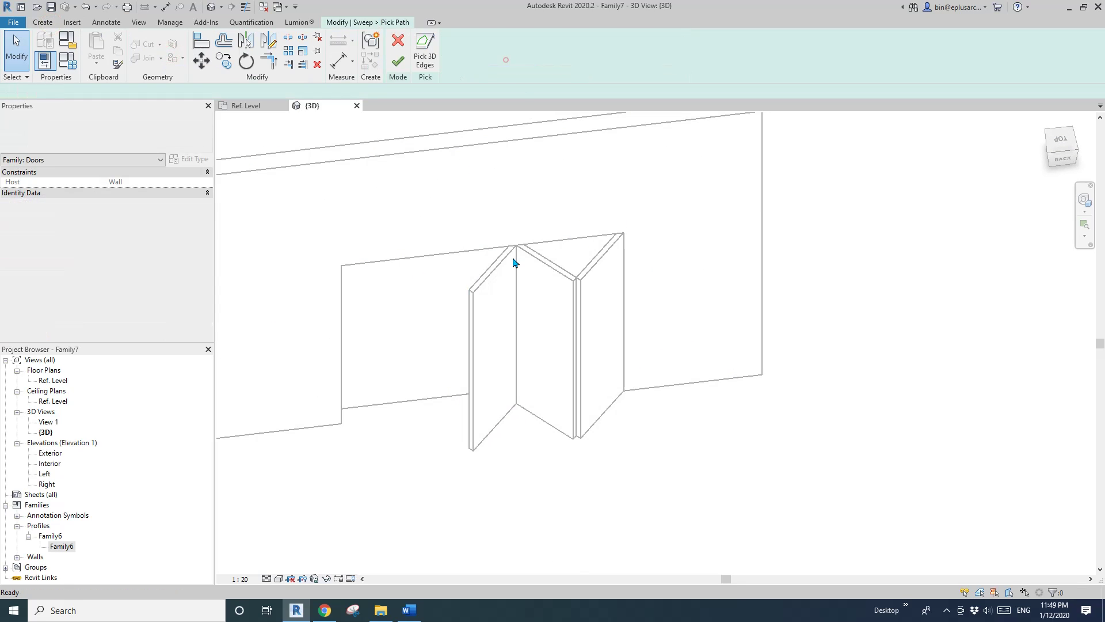
left_click(470, 322)
left_click(398, 62)
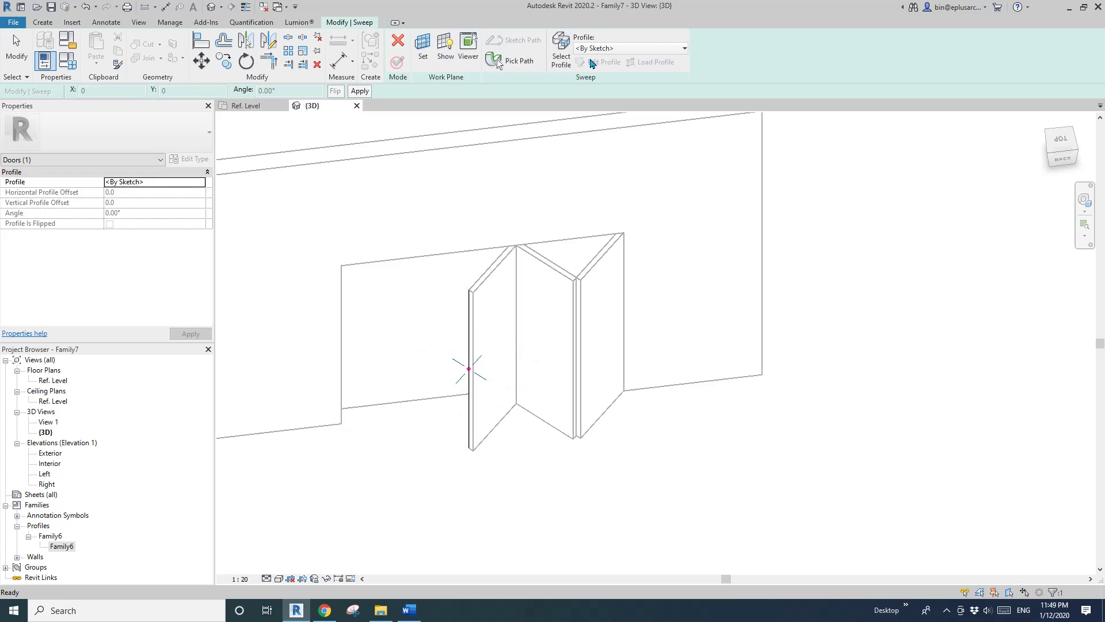
left_click(593, 48)
left_click(584, 70)
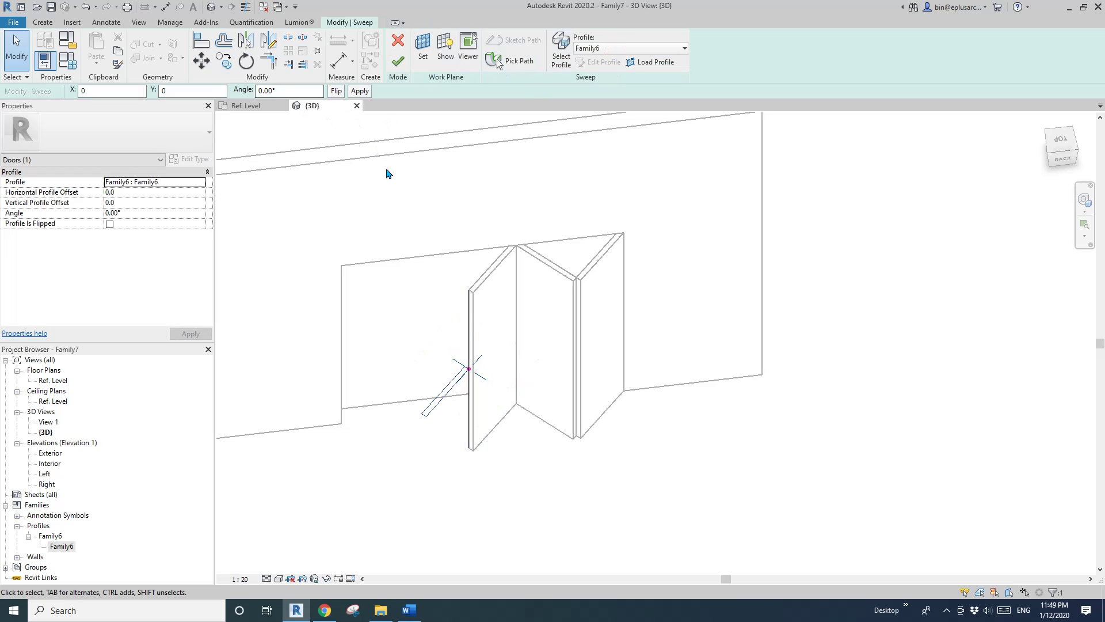
- Flip the fourth panel's profile, set its angle to 90° and finish the sweep
middle_click_drag(419, 309, 468, 386, "shift")
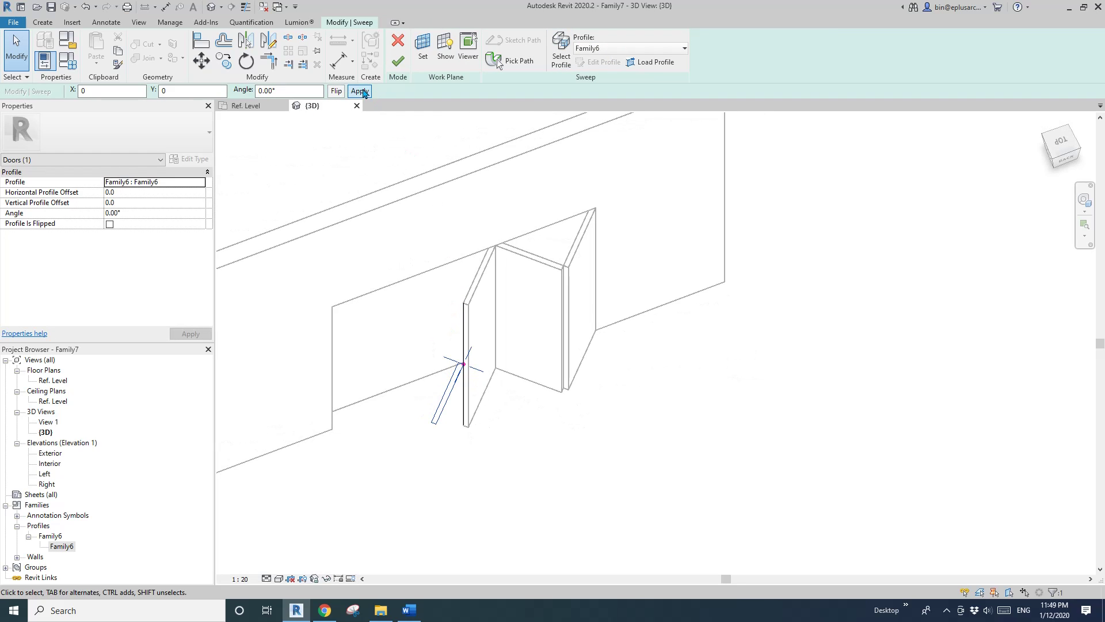
left_click(339, 94)
left_click(149, 213)
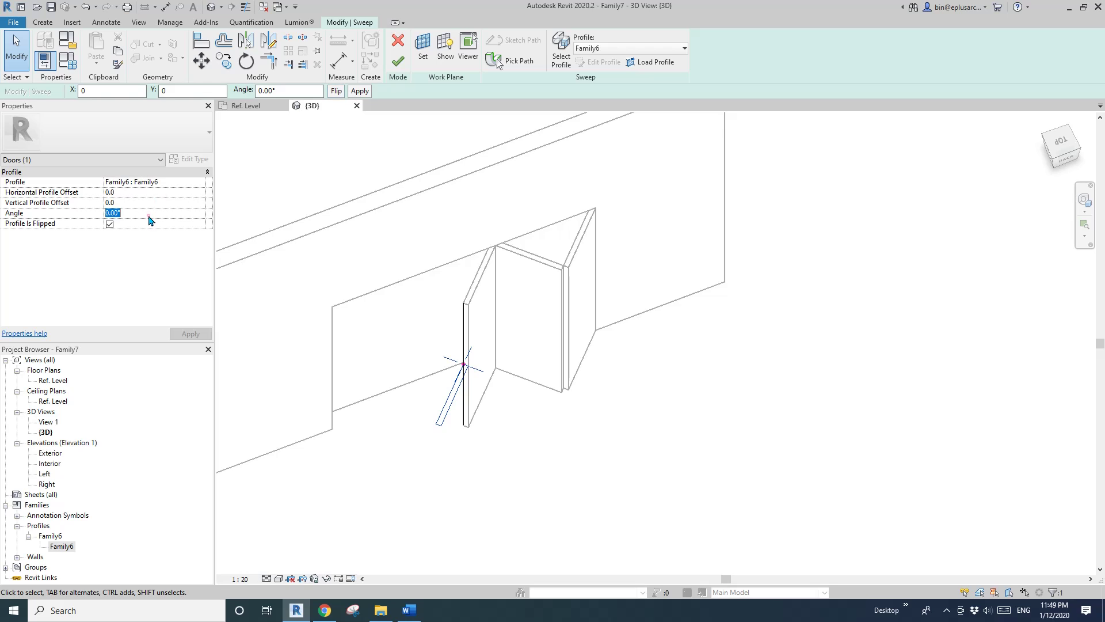
type("90")
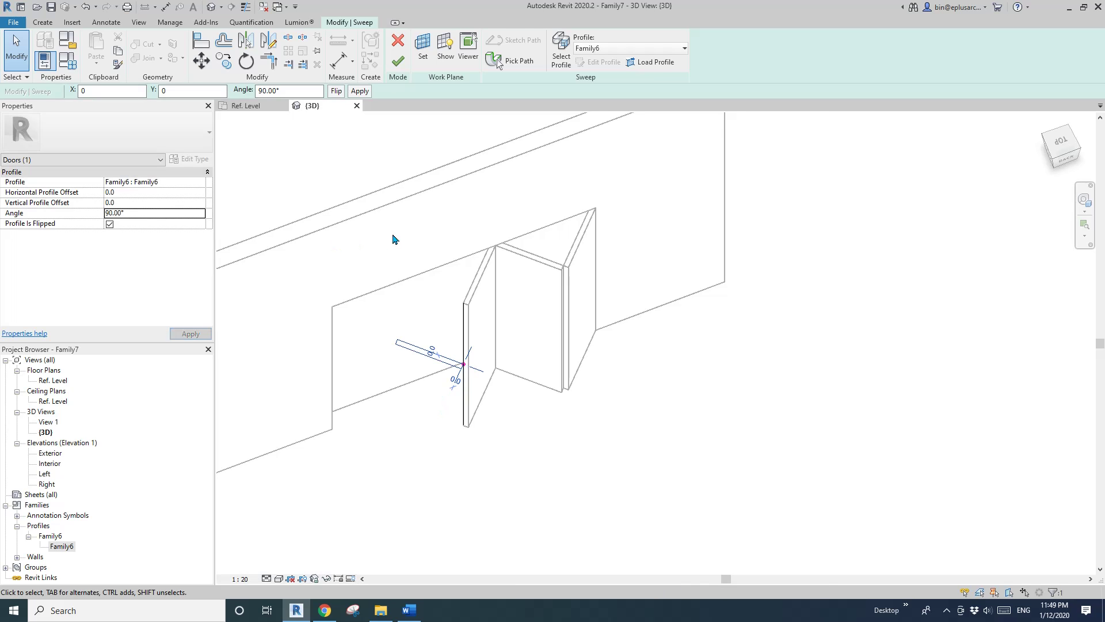
middle_click_drag(395, 239, 407, 234, "shift")
left_click(399, 63)
- Assign both the third and fourth door panels to the Panel subcategory and deselect them
mouse_move(450, 301)
middle_mouse_down("shift")
mouse_move(522, 329)
mouse_move(458, 288)
middle_mouse_up("shift")
key("Escape")
scroll(517, 339, "up", 2)
left_click(458, 286)
left_click(420, 295, "ctrl")
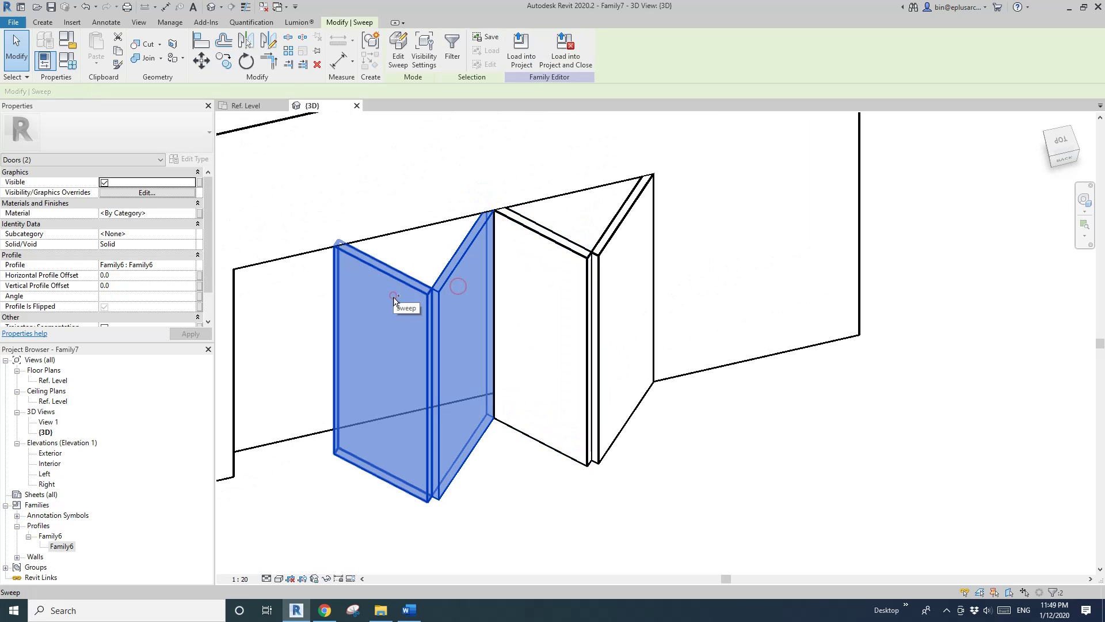
left_click(191, 234)
scroll(114, 281, "down", 1)
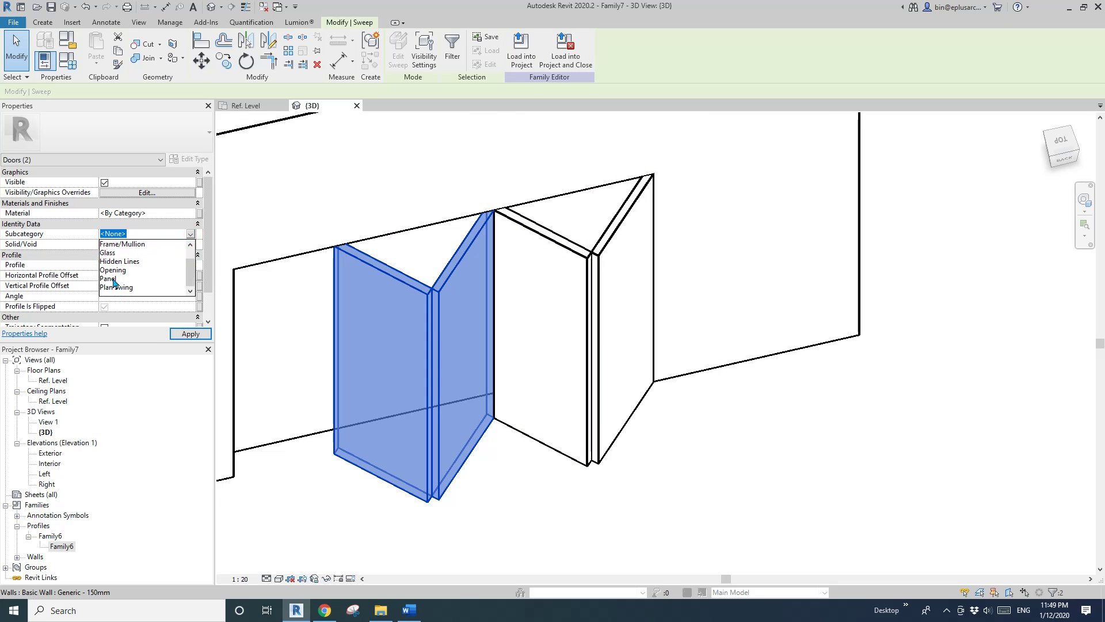
left_click(113, 278)
key("Escape")
- Associate the first panel's profile angle with a new instance family parameter named AN
middle_click_drag(500, 215, 526, 252, "shift")
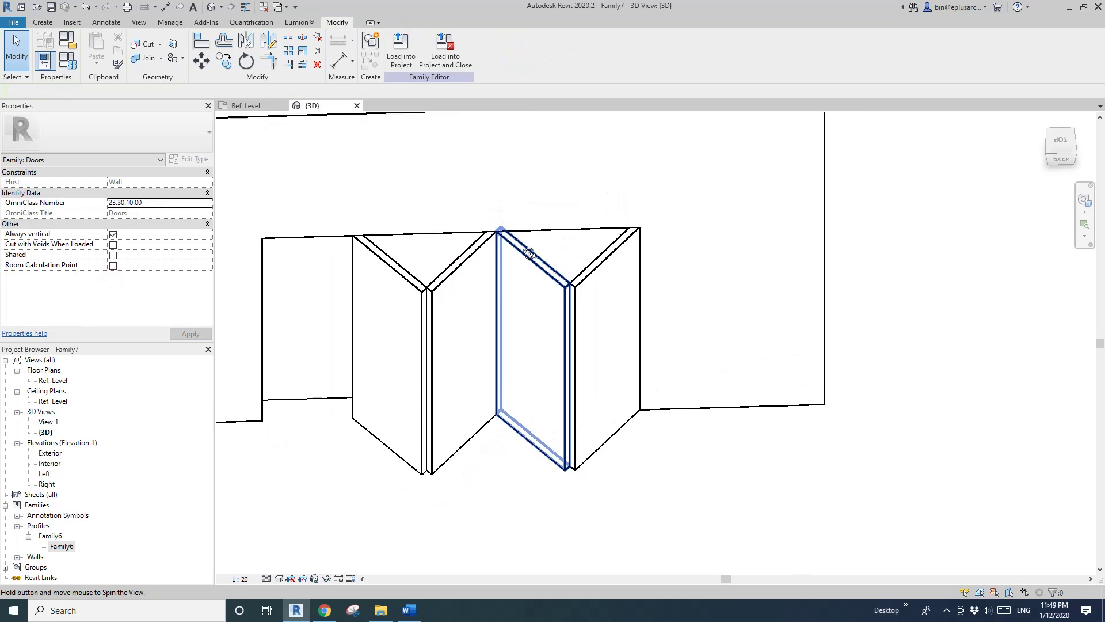
middle_click_drag(513, 323, 550, 317)
left_click(610, 313)
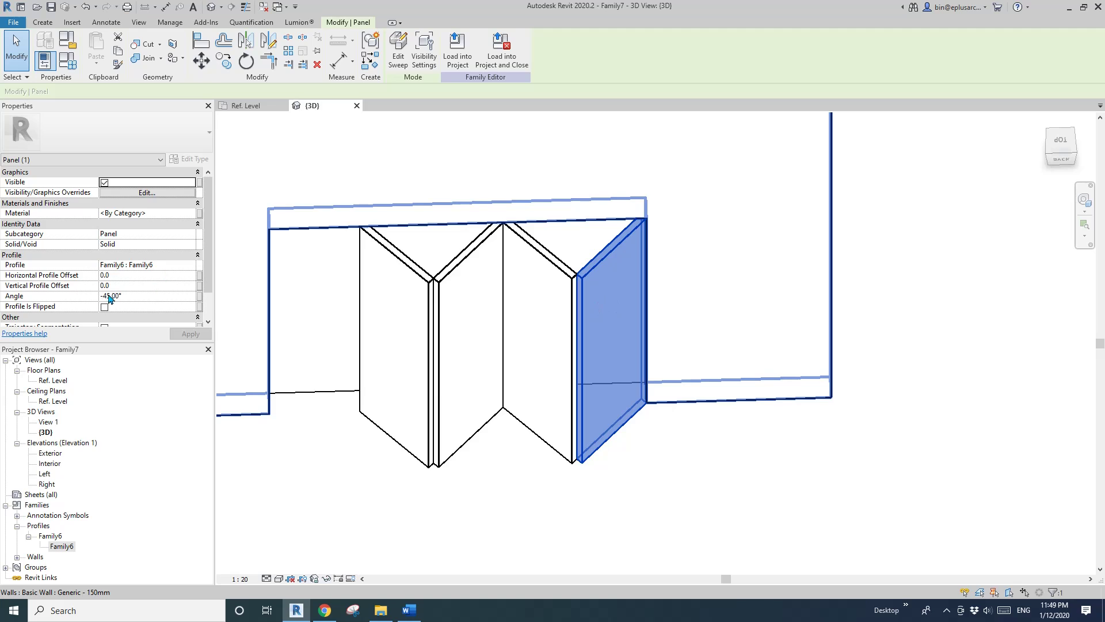
left_click(196, 297)
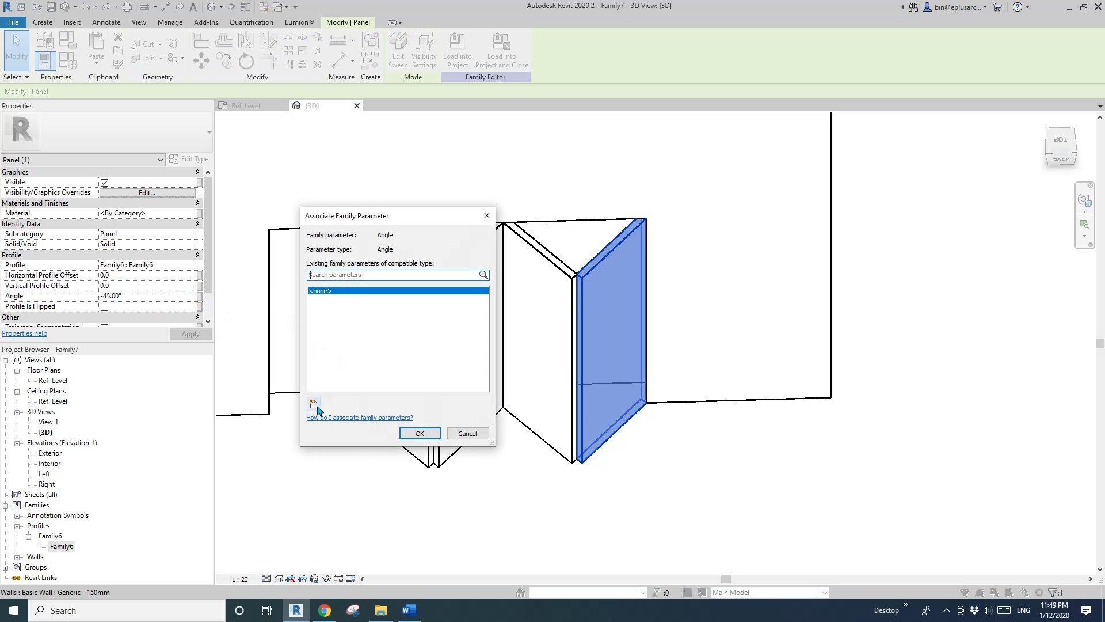
left_click(314, 405)
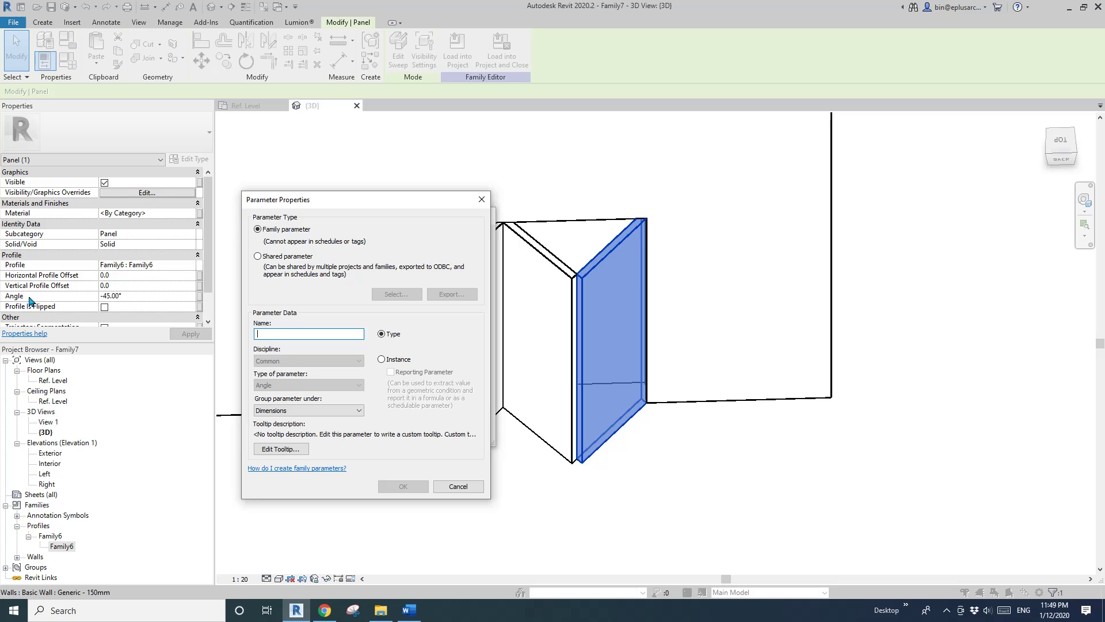
type("a")
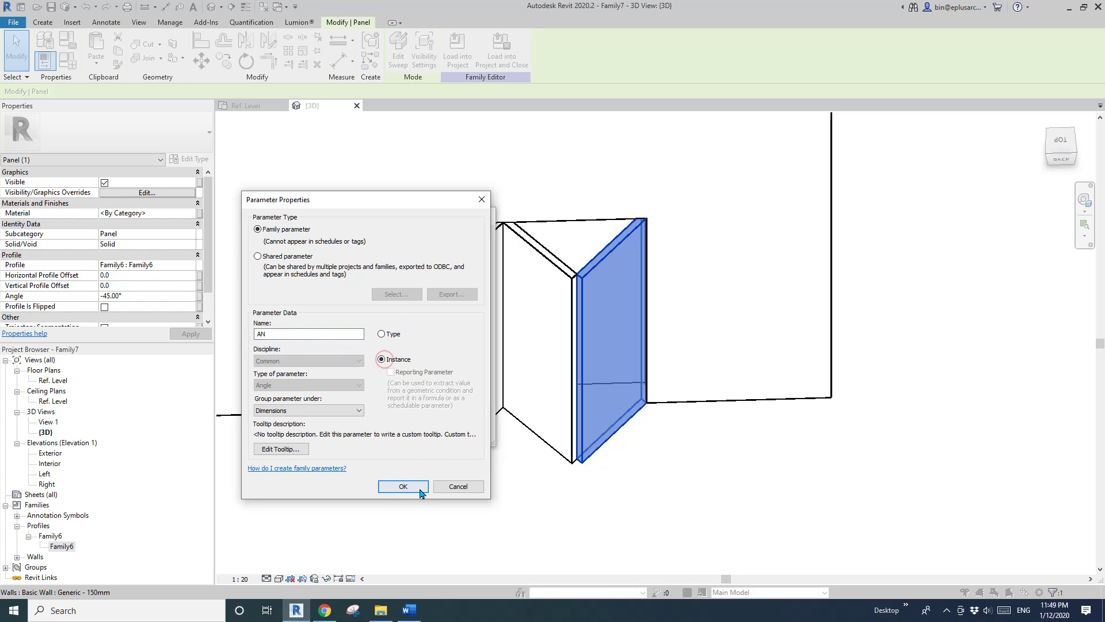
left_click(403, 486)
left_click(421, 433)
- Create a new instance family parameter of type Angle named A
middle_click_drag(411, 382, 480, 388)
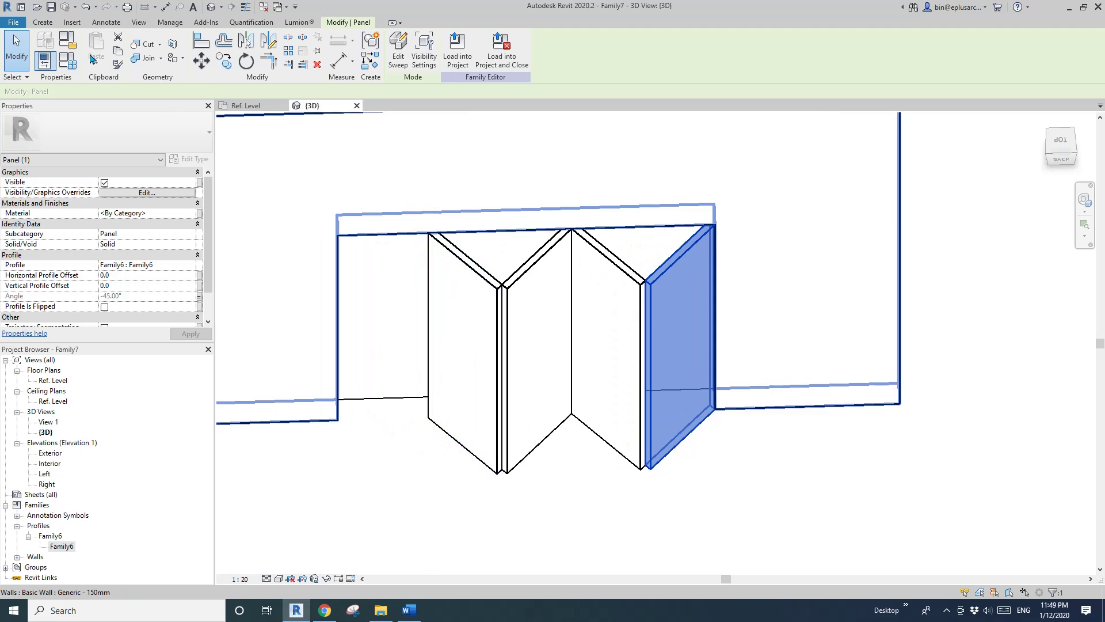
left_click(69, 62)
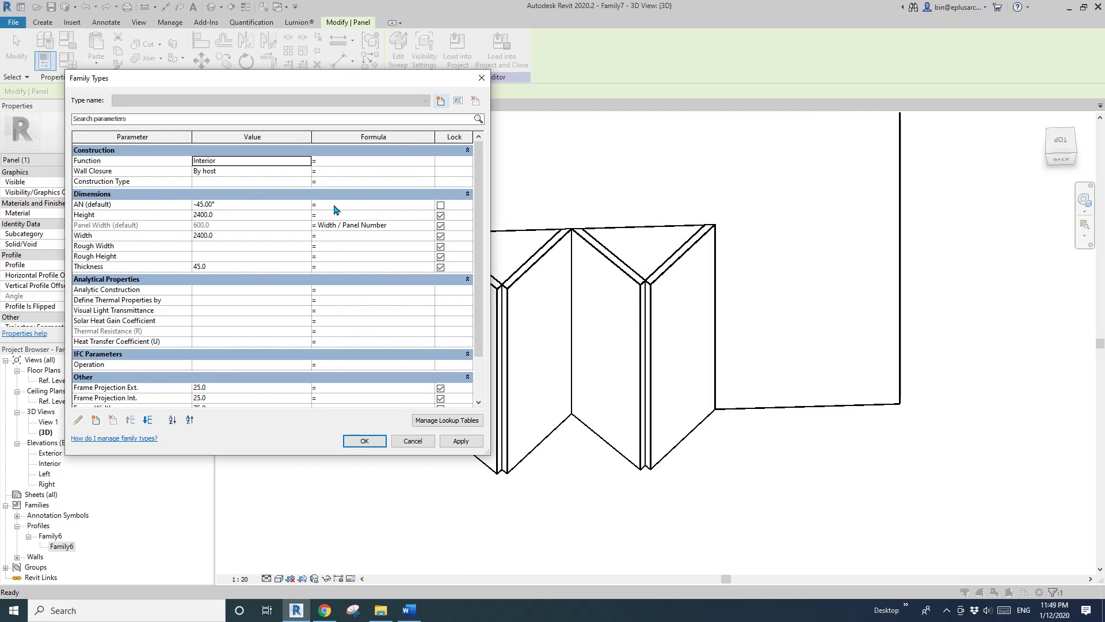
left_click(95, 421)
type("A")
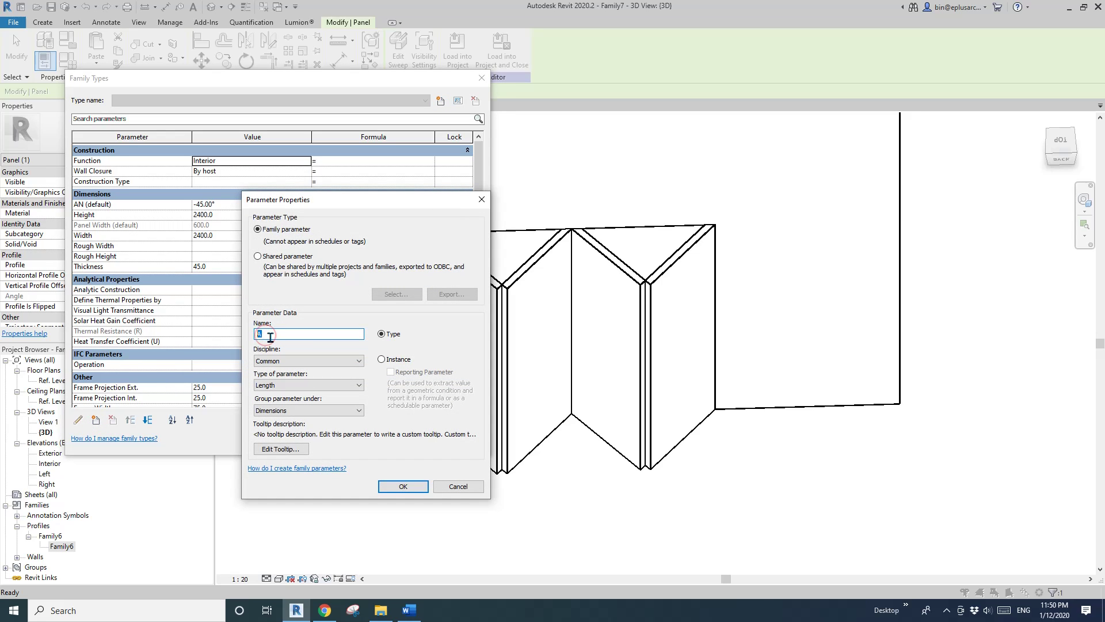
left_click_drag(323, 199, 291, 92)
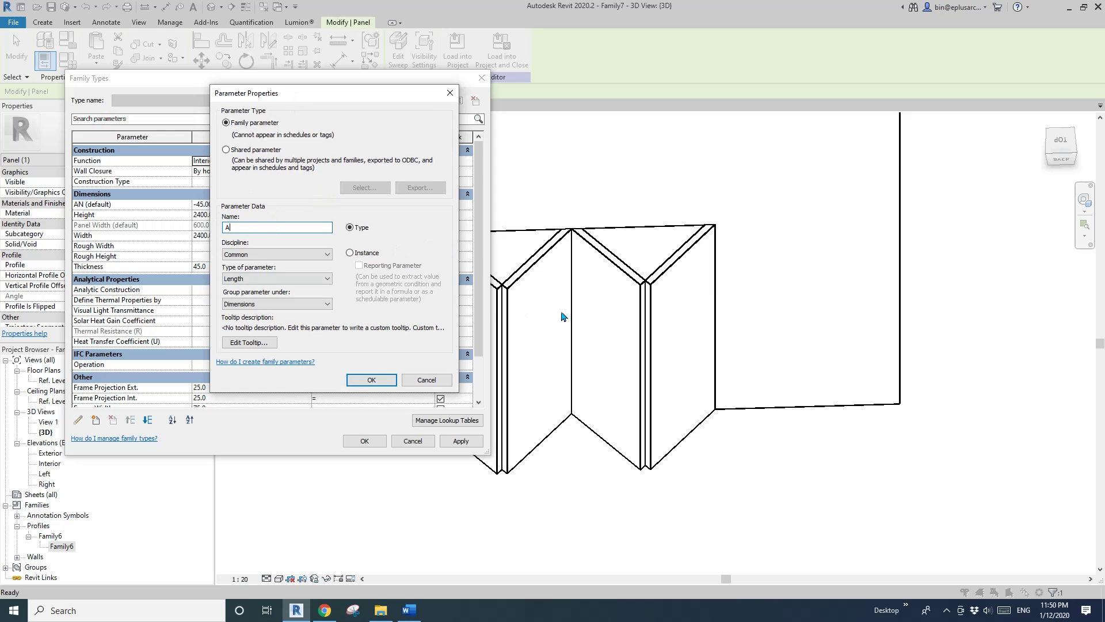
left_click(290, 279)
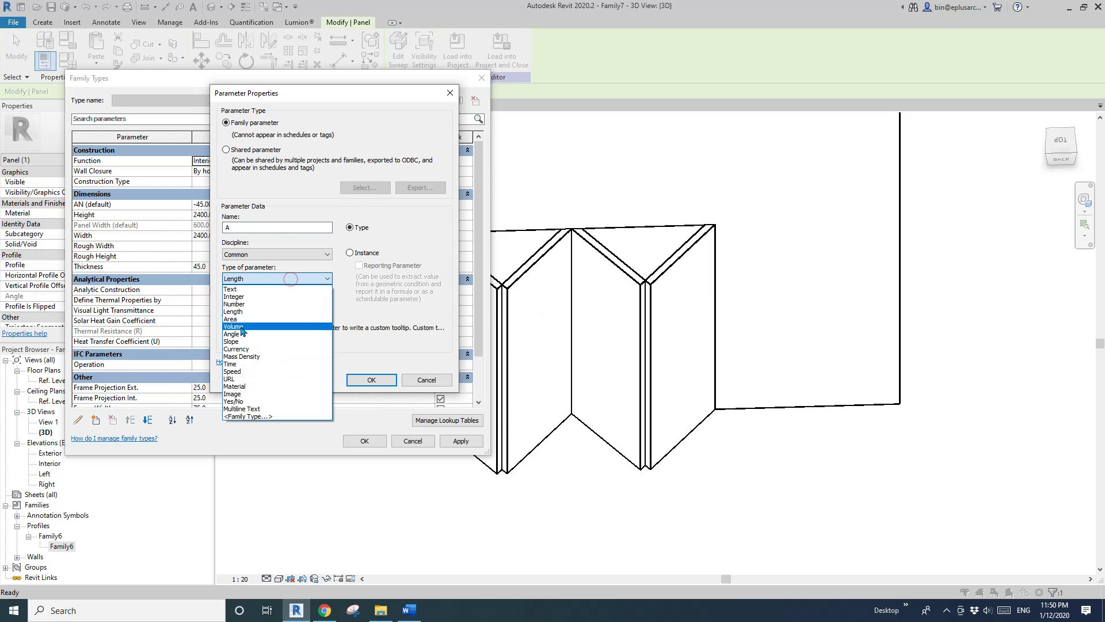
left_click(239, 335)
left_click(350, 252)
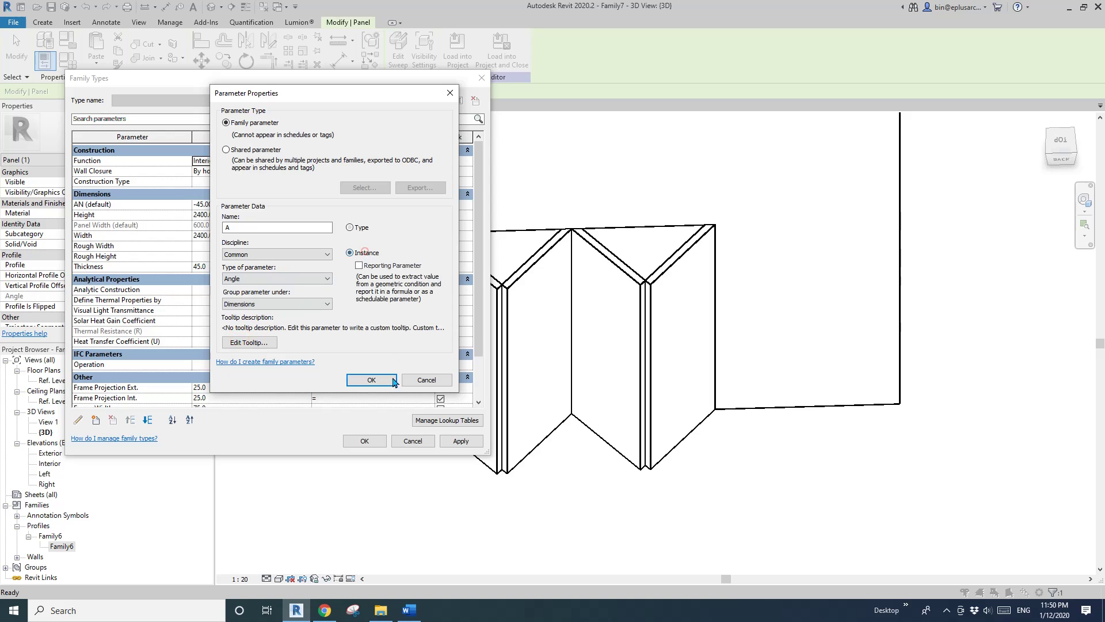
left_click(372, 380)
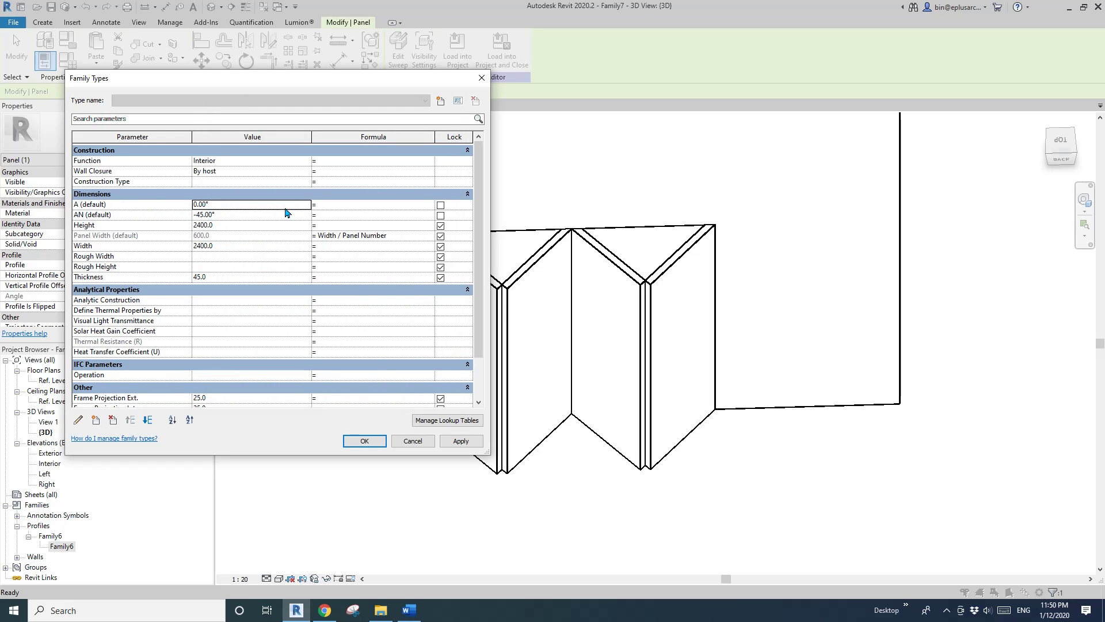
- Give the AN parameter the formula -A and group it under Other
left_click(353, 215)
left_click(257, 225)
left_click(134, 216)
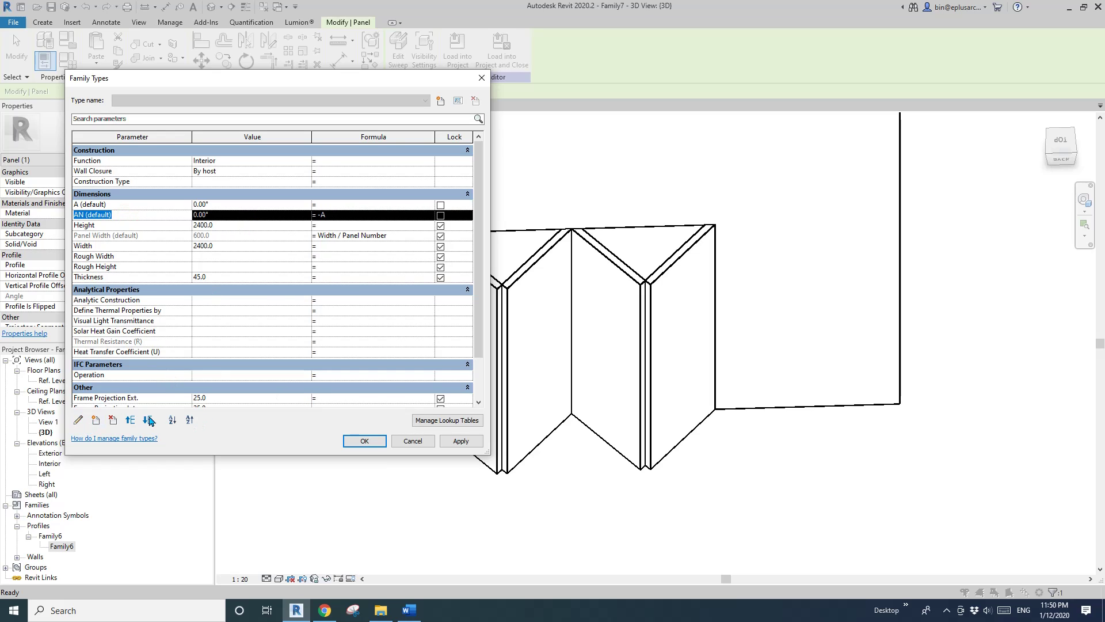
left_click(78, 420)
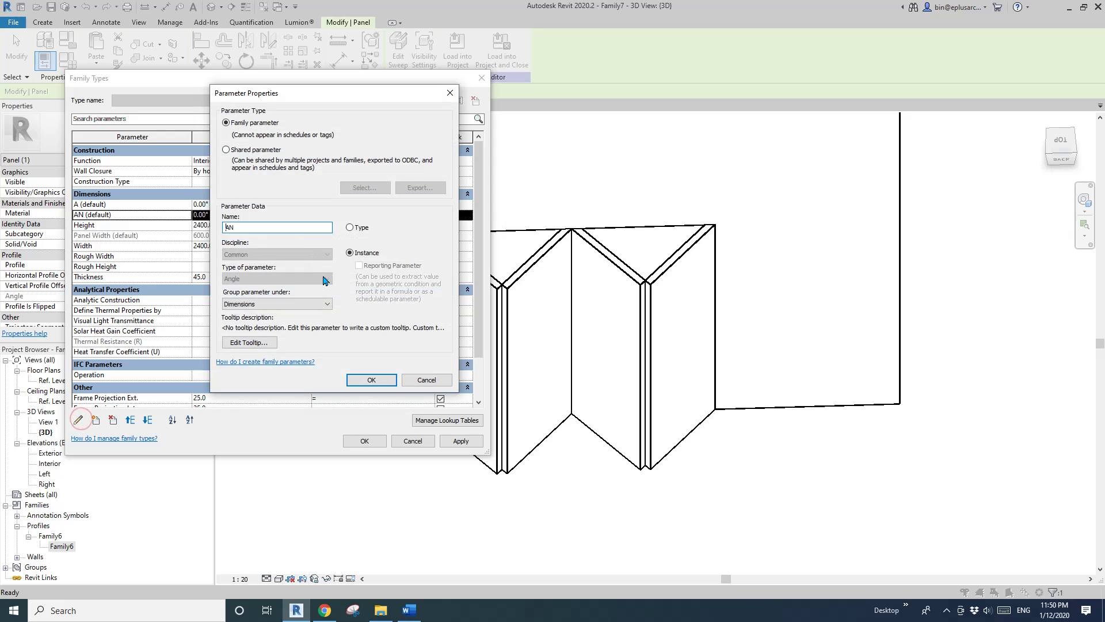
left_click(285, 304)
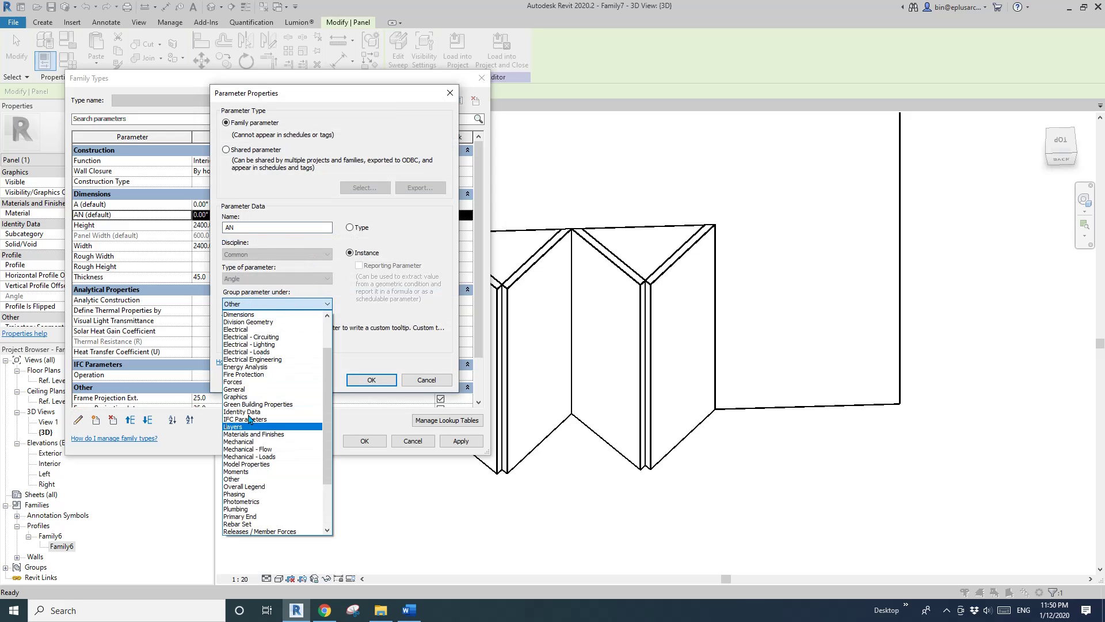
left_click(242, 480)
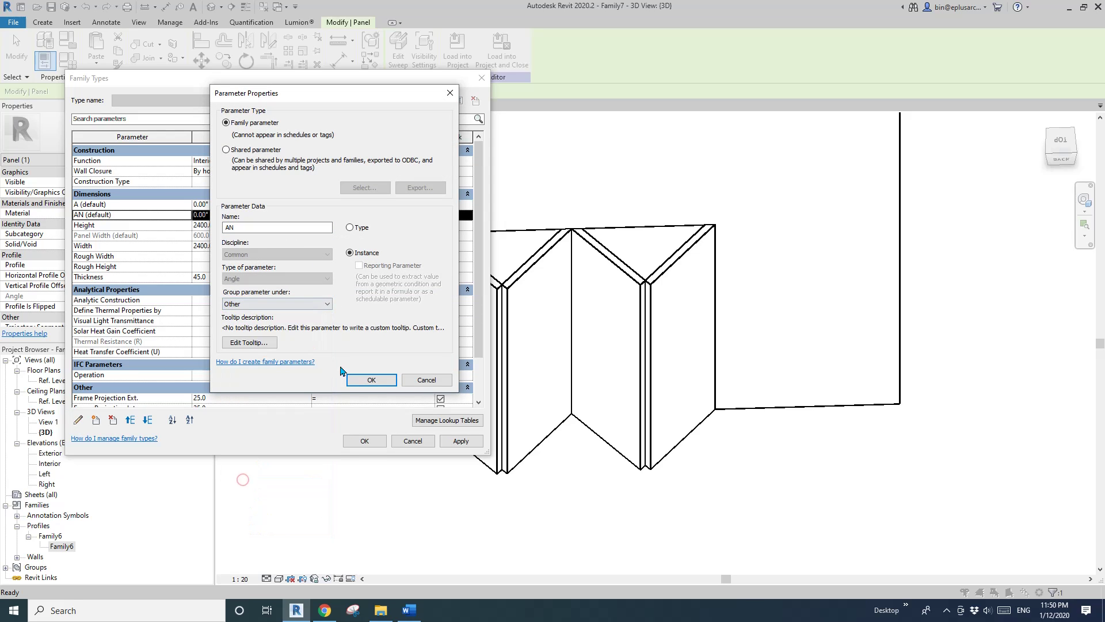
left_click(371, 380)
- Regroup the Panel Number parameter under Dimensions
left_click_drag(479, 268, 478, 309)
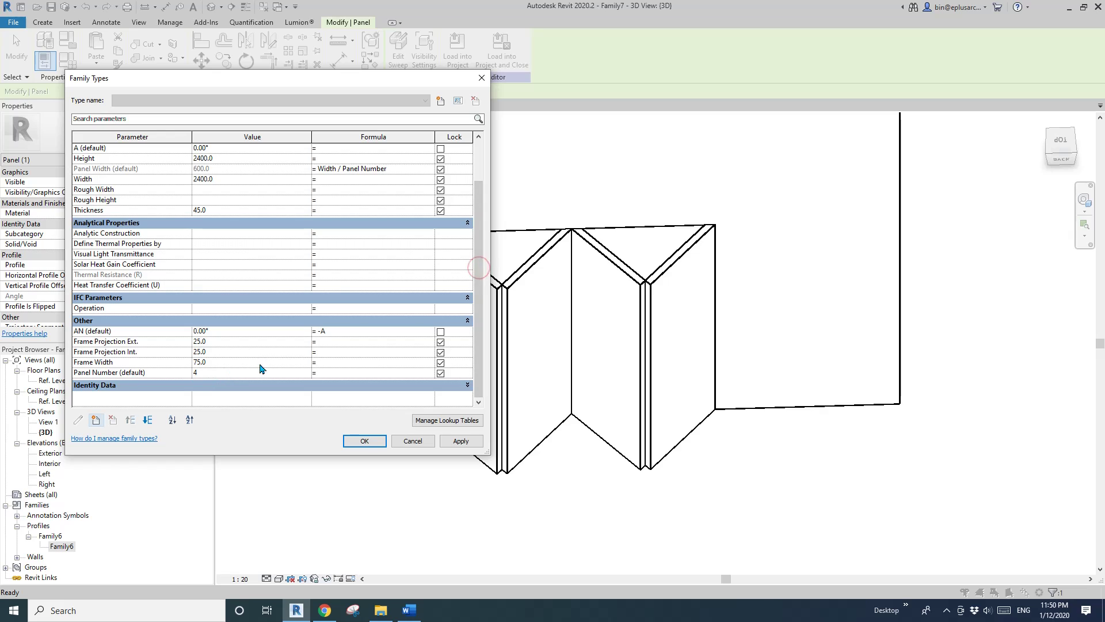
left_click(148, 373)
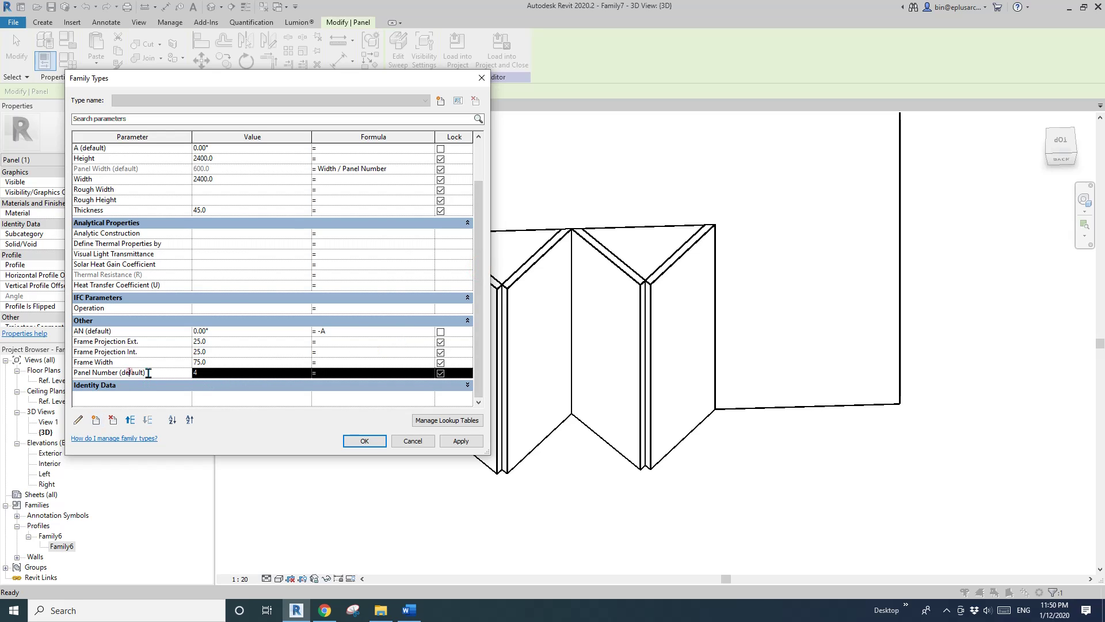
left_click(79, 419)
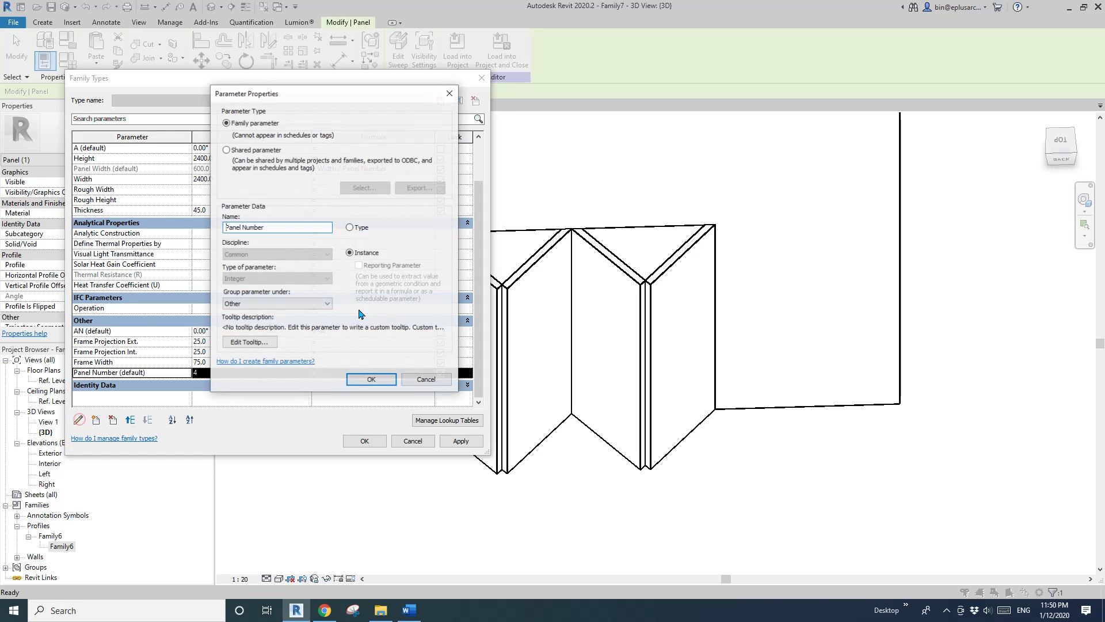
left_click(280, 304)
left_click(263, 320)
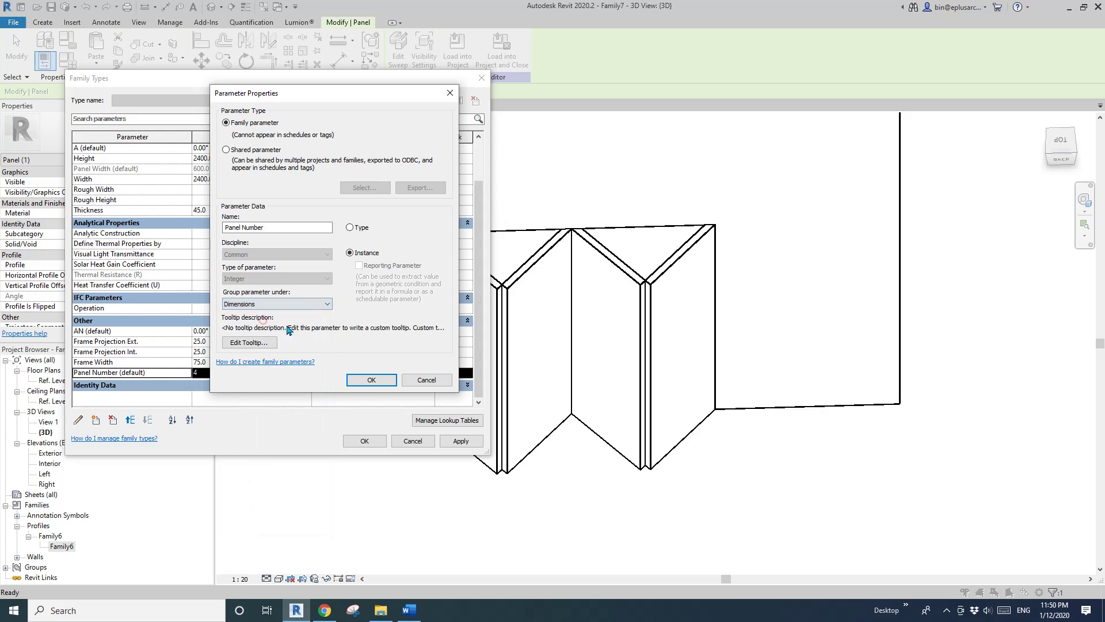
left_click(370, 380)
- Regroup the Panel Width parameter under Other
scroll(213, 298, "up", 1)
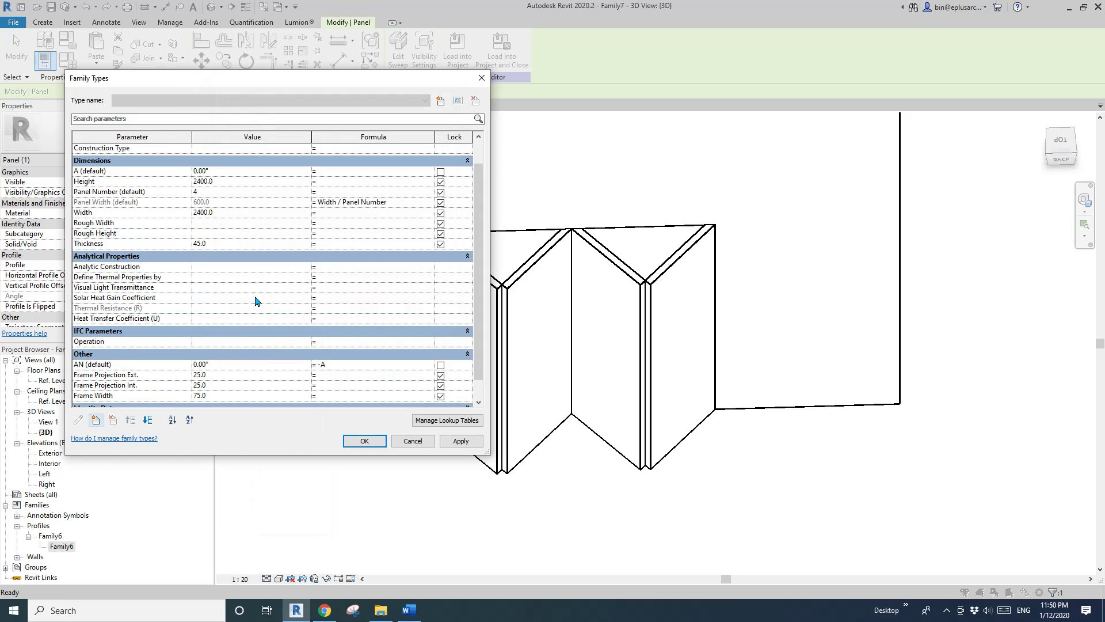
scroll(482, 268, "up", 2)
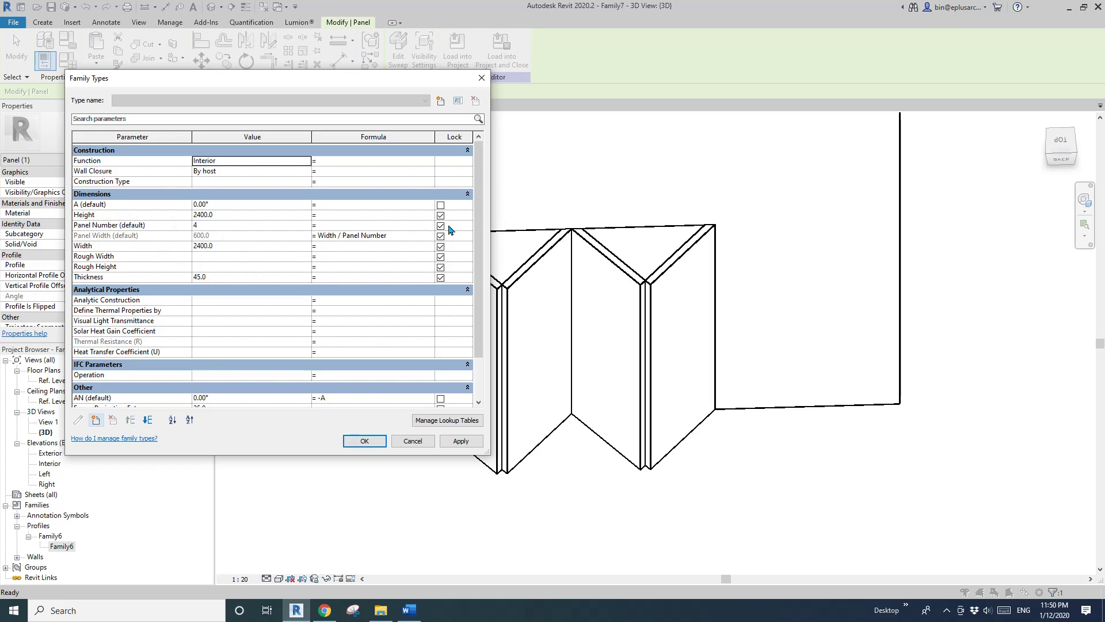
scroll(397, 282, "down", 2)
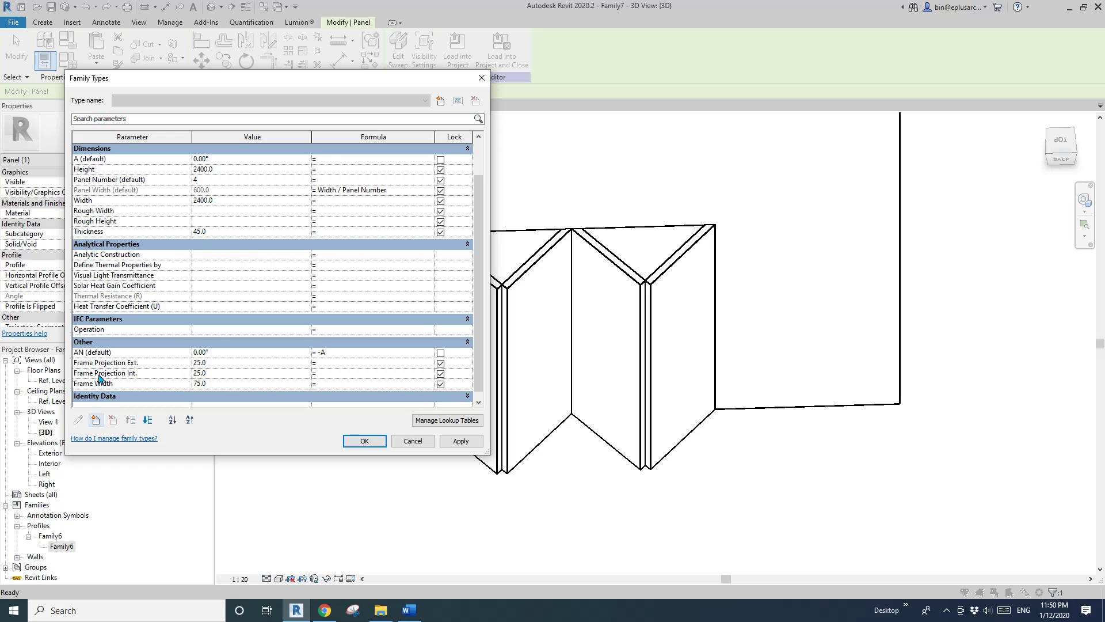
left_click_drag(482, 261, 481, 226)
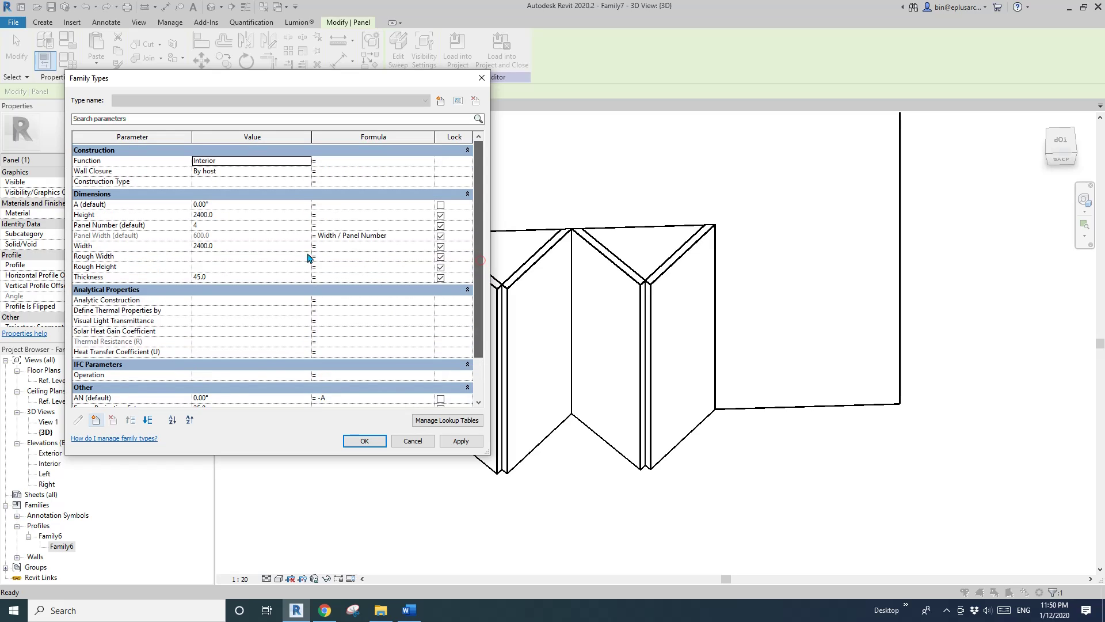
left_click(121, 237)
left_click(78, 420)
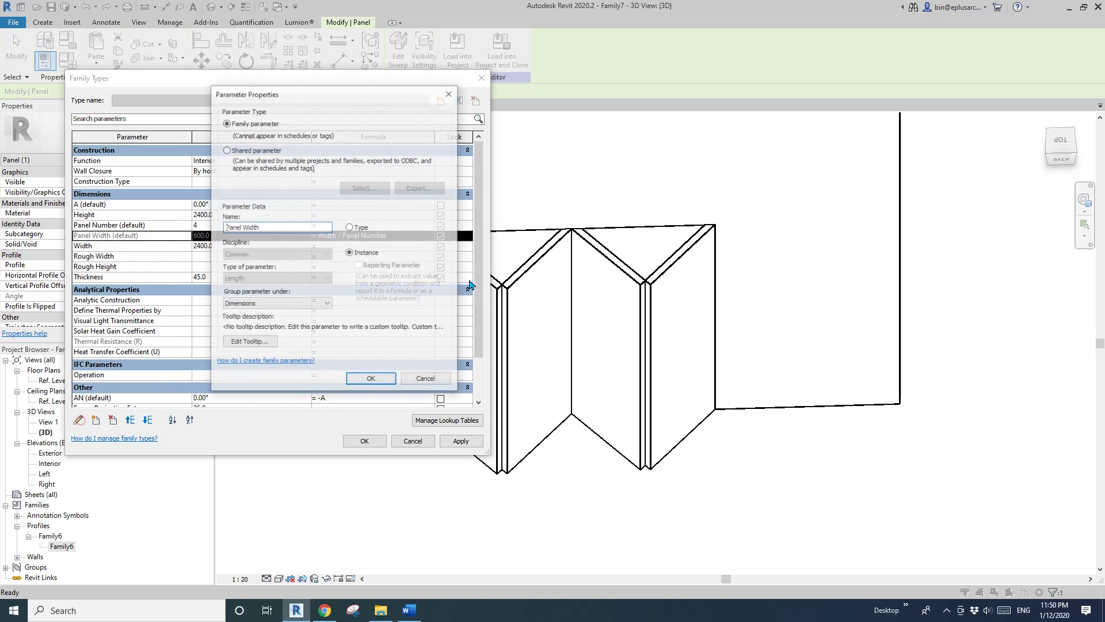
left_click(289, 305)
key("o")
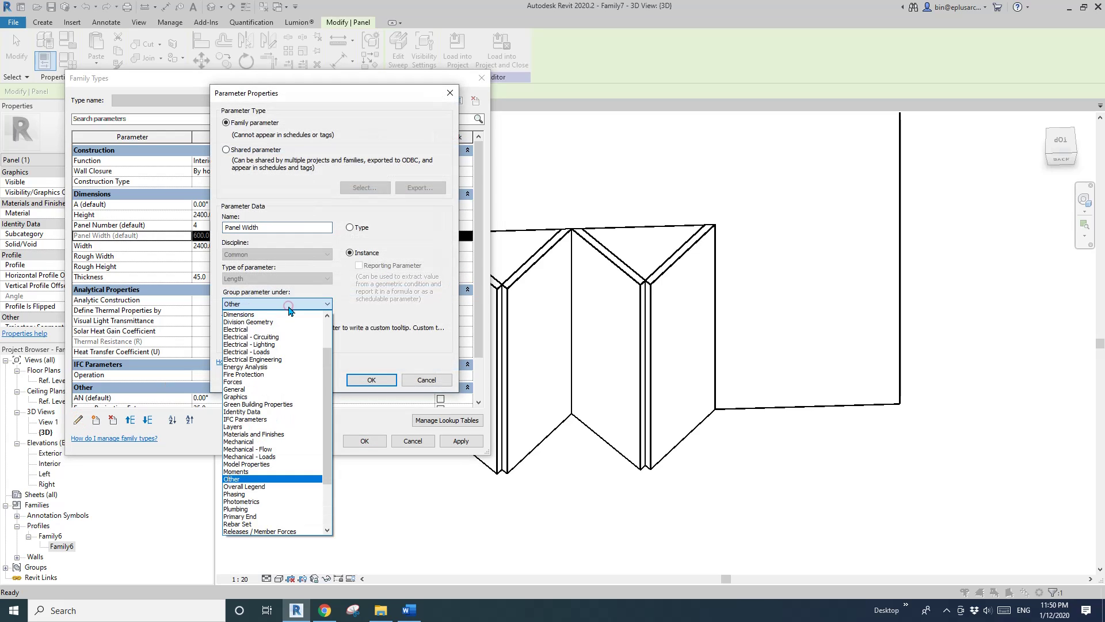
left_click(384, 316)
left_click(371, 380)
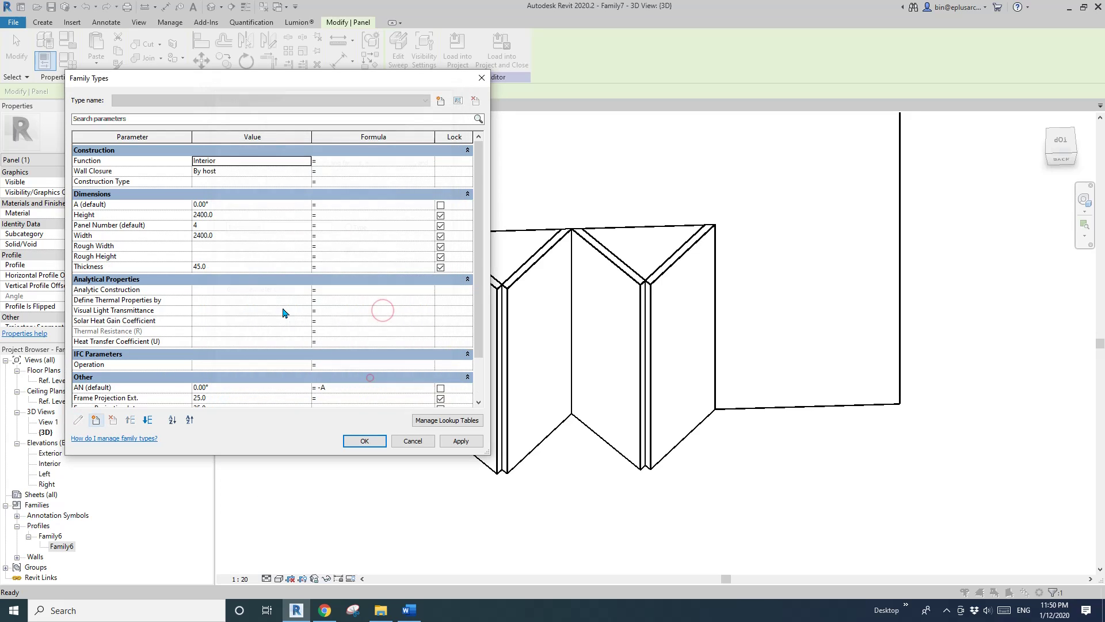
left_click(127, 245)
left_click(79, 420)
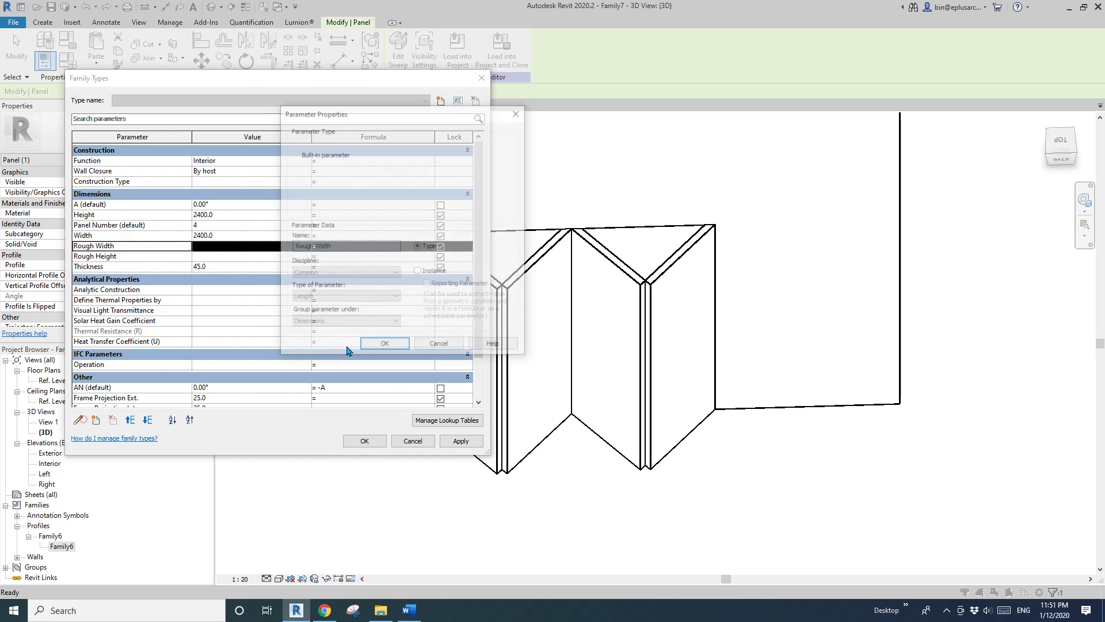
left_click(449, 346)
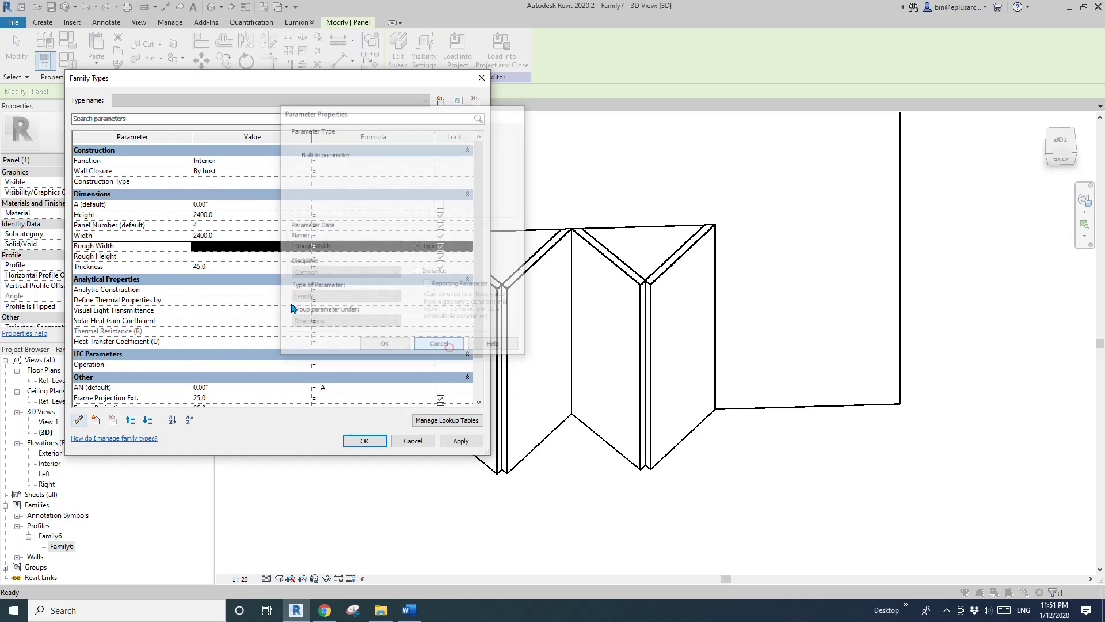
left_click(127, 256)
left_click(140, 245)
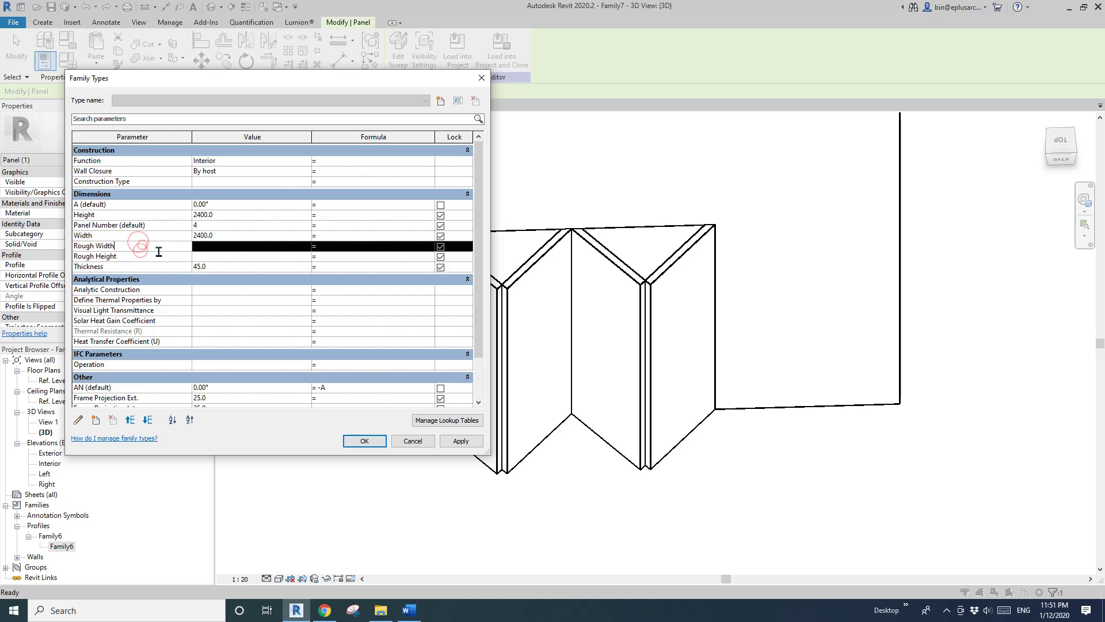
left_click(138, 224)
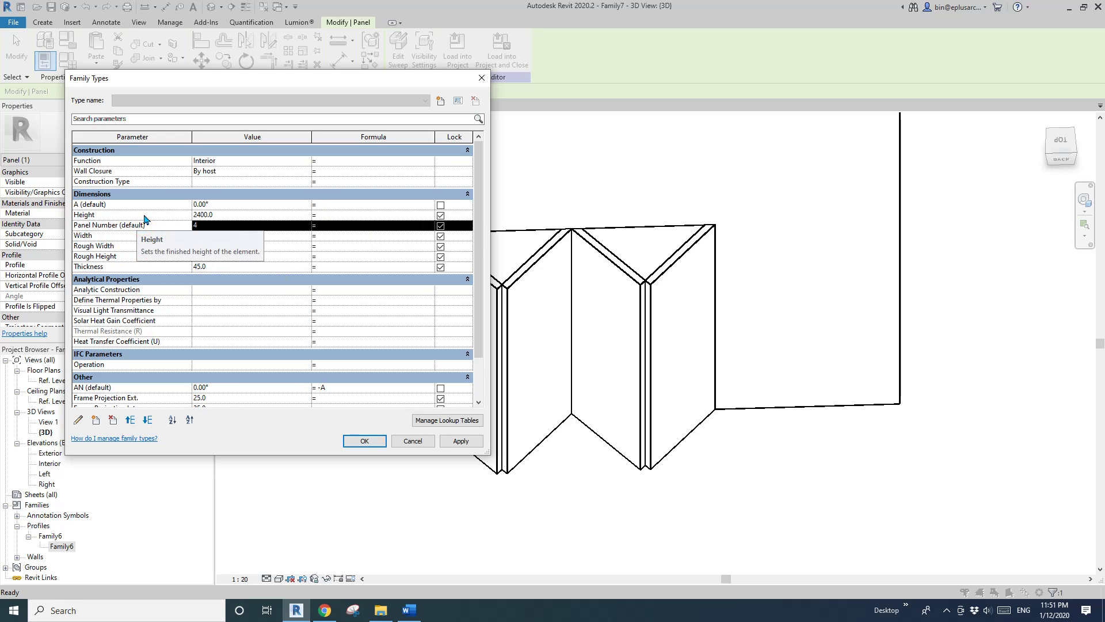
left_click(137, 205)
left_click(137, 204)
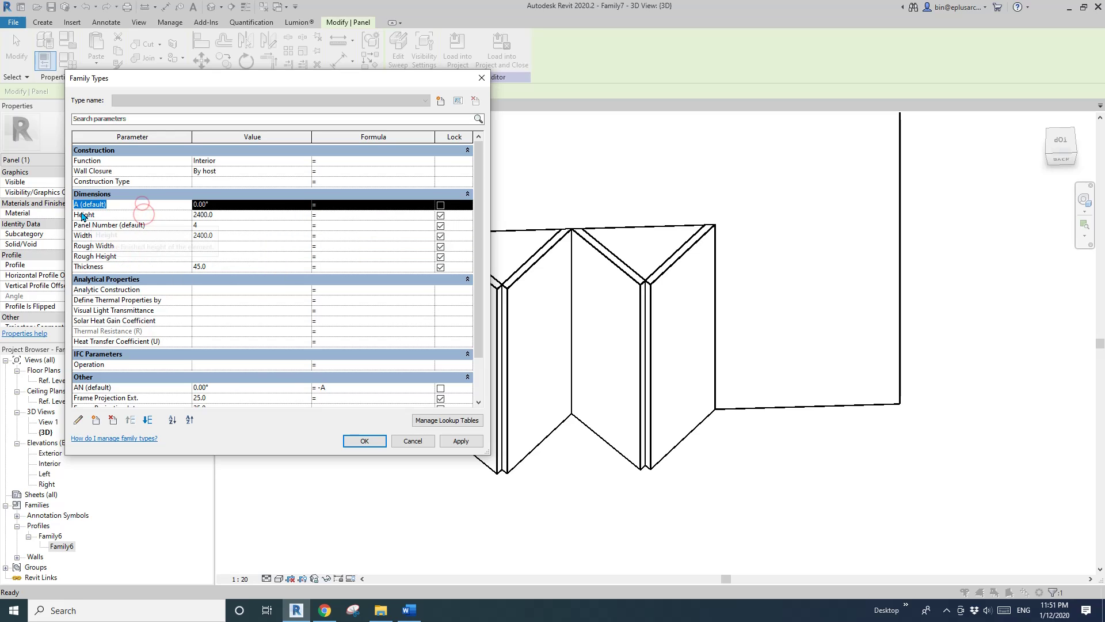
- Accept the parameter edits, check the panels in 3D and set the A parameter to 45°
left_click(354, 438)
scroll(608, 370, "down", 1)
middle_click_drag(608, 369, 668, 325, "shift")
left_click(643, 303)
left_click(67, 62)
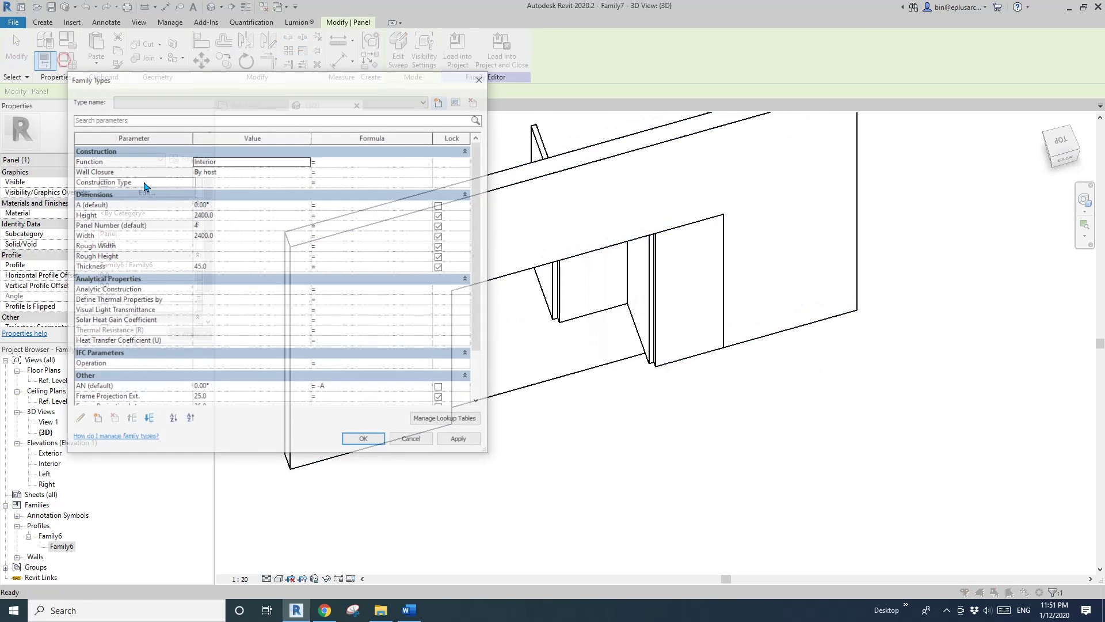
left_click(235, 205)
type("4")
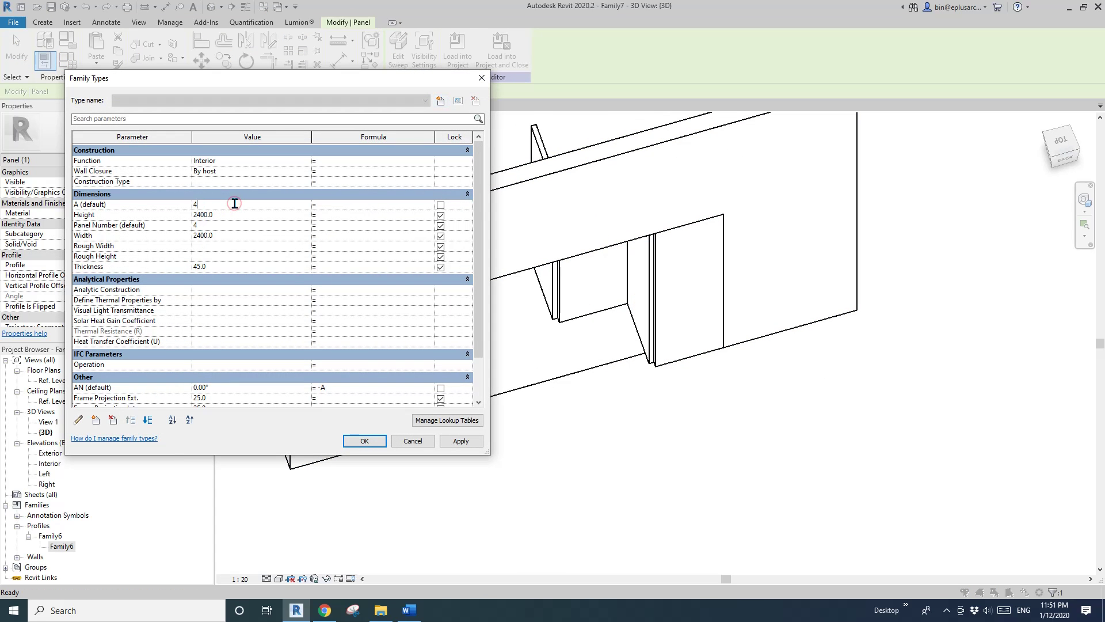
type("5")
left_click(460, 441)
left_click(374, 441)
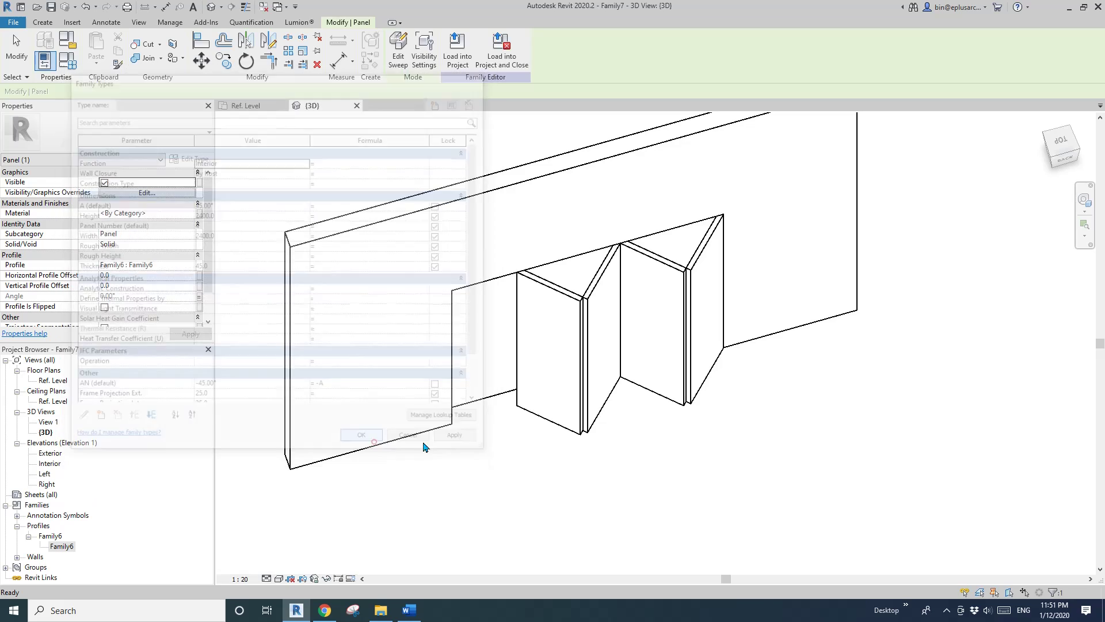
- Associate the second panel's profile angle with a new instance family parameter named 2AN
scroll(585, 383, "up", 2)
left_click(571, 341)
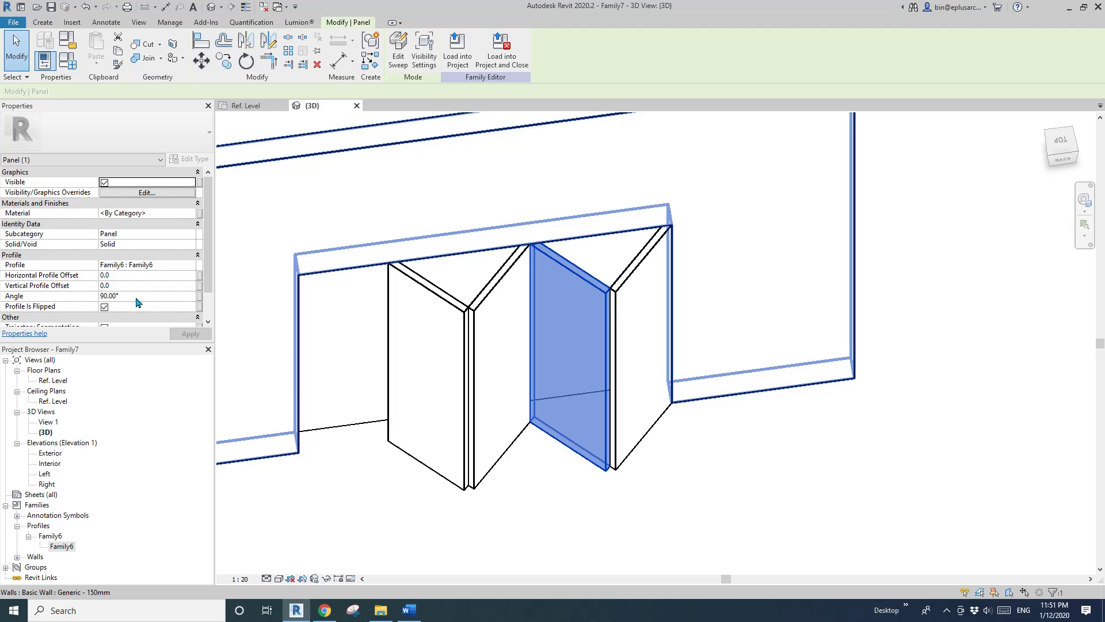
left_click(644, 319)
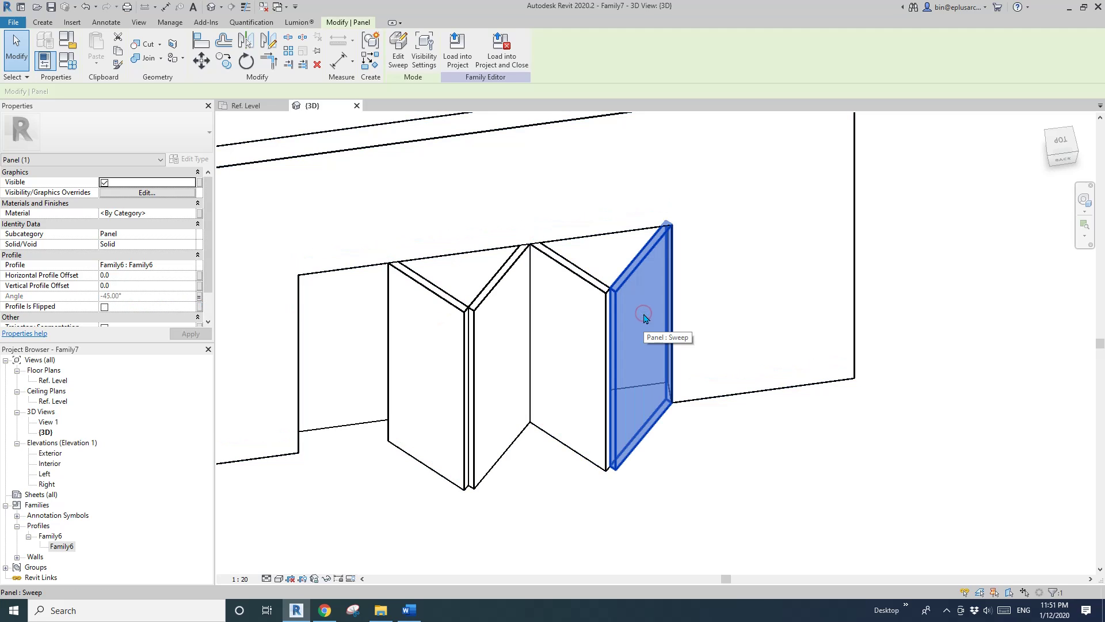
left_click(595, 319)
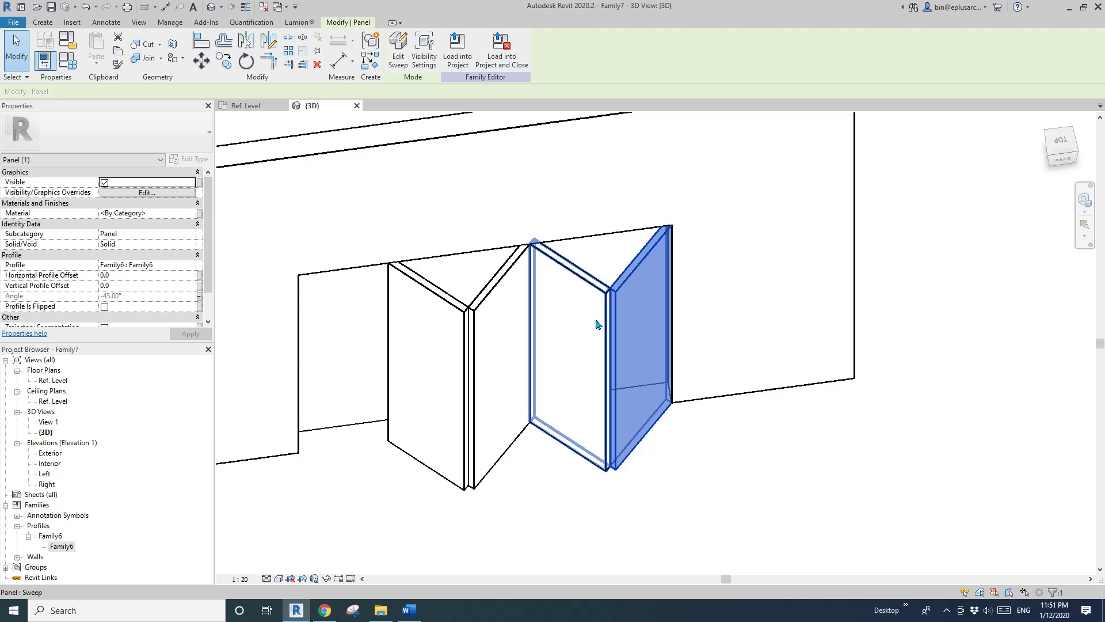
left_click(200, 298)
left_click(313, 403)
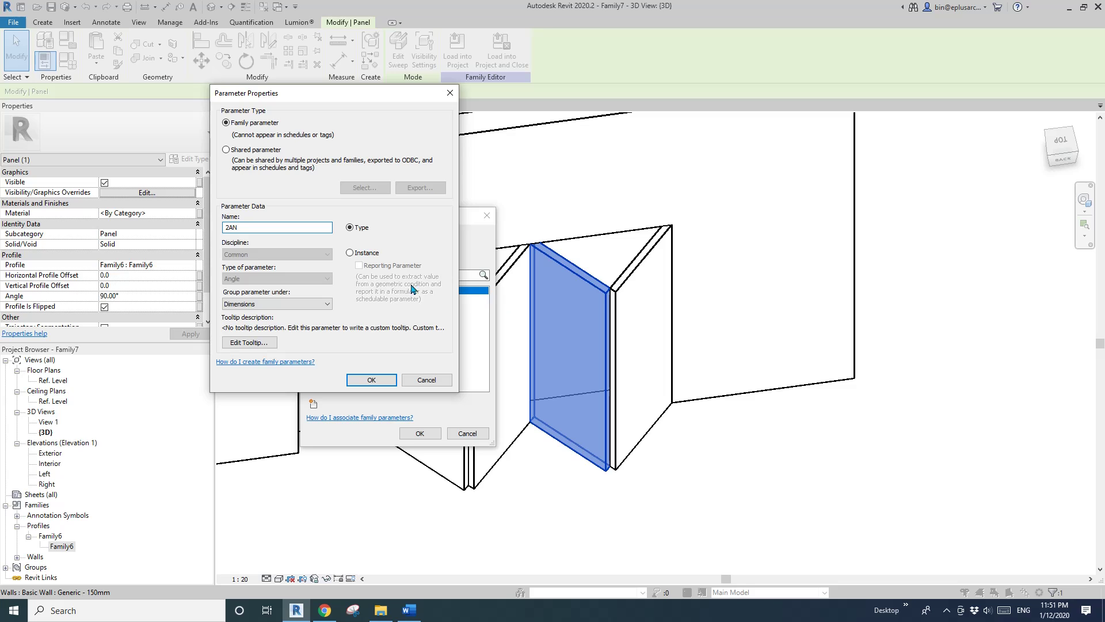
left_click(364, 255)
left_click(371, 380)
left_click(420, 433)
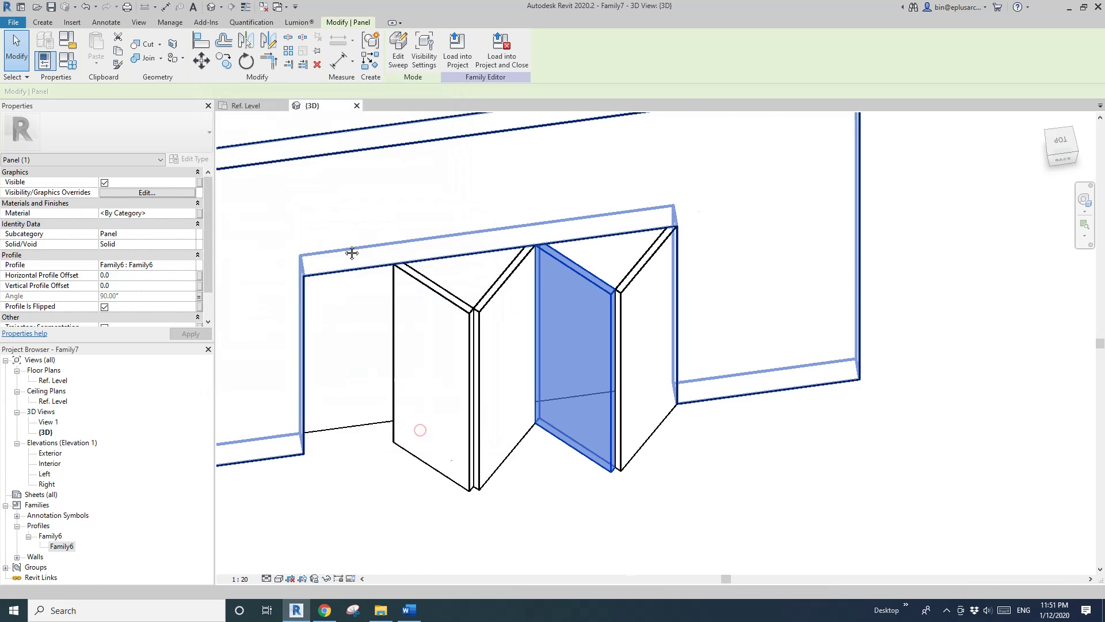
- Set the formula of the 2AN parameter to 2*AN
left_click(69, 60)
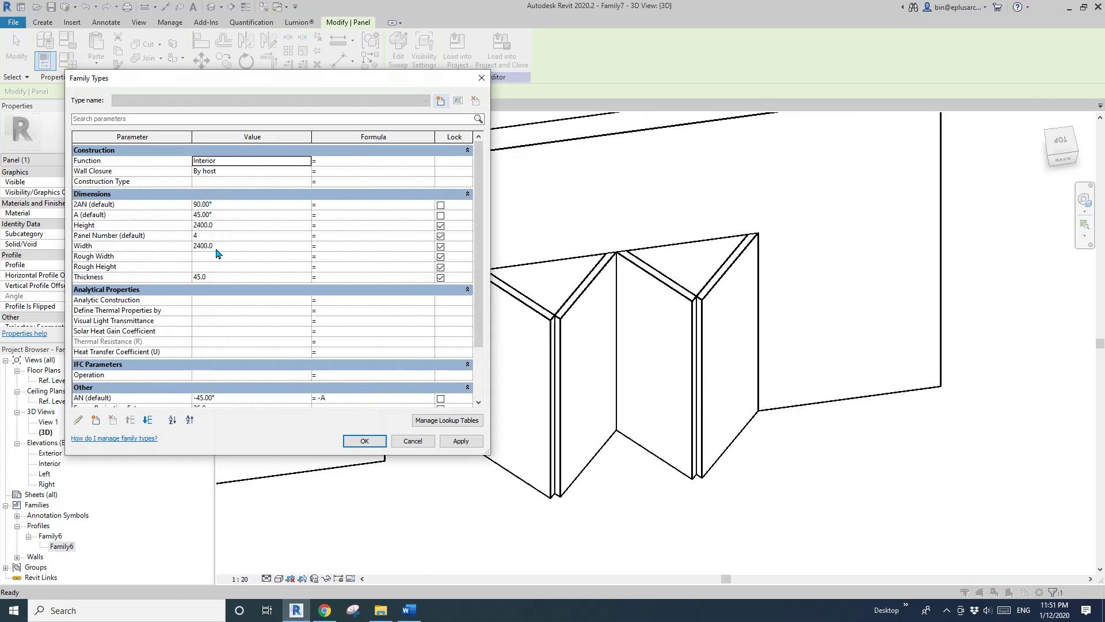
left_click(334, 202)
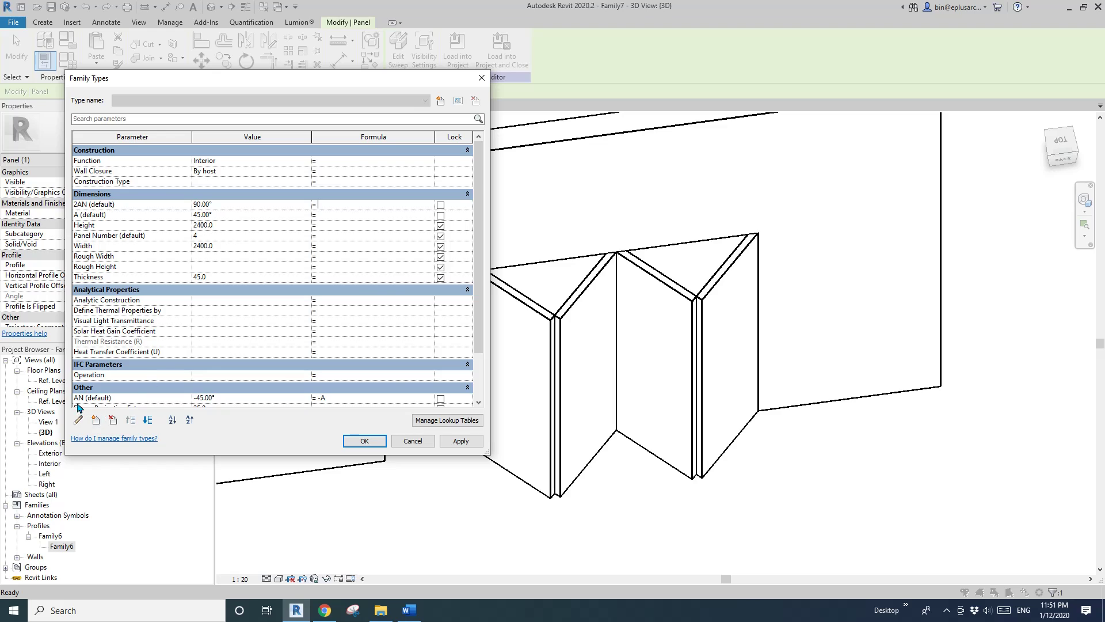
left_click(364, 216)
- Regroup the 2AN parameter under Other and accept the family parameter edits
left_click(137, 206)
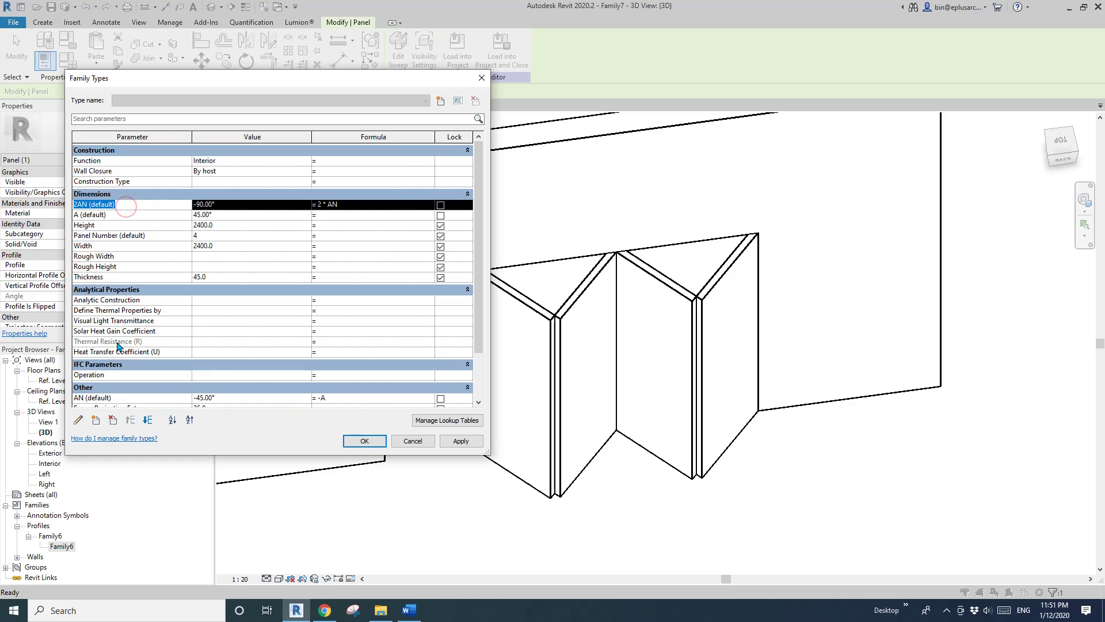
left_click(79, 420)
left_click(294, 303)
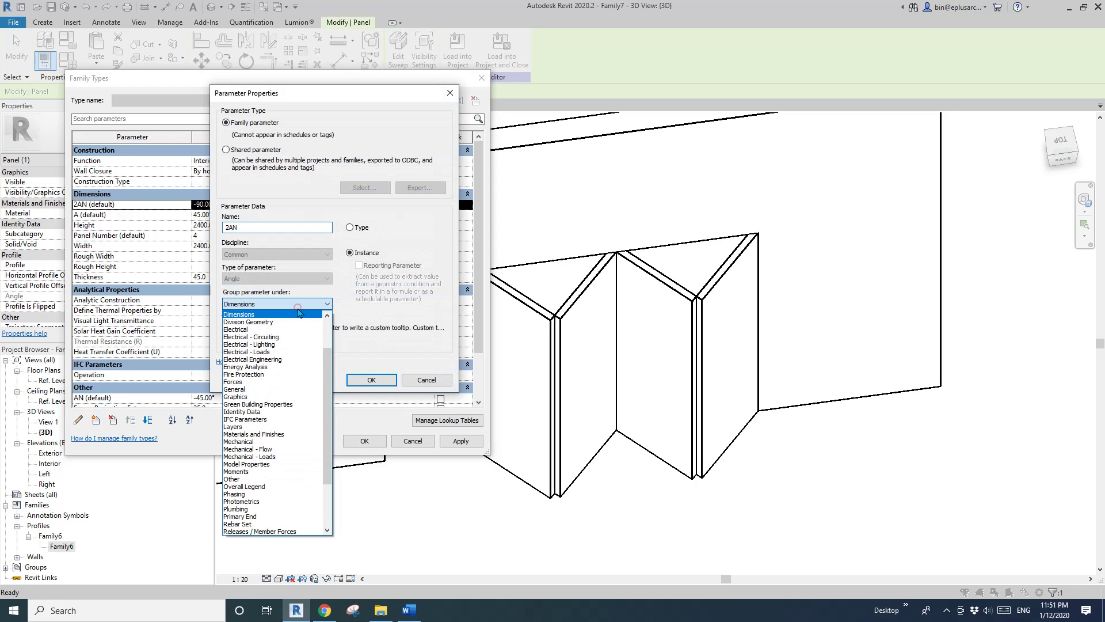
key("o")
left_click(390, 294)
left_click(371, 380)
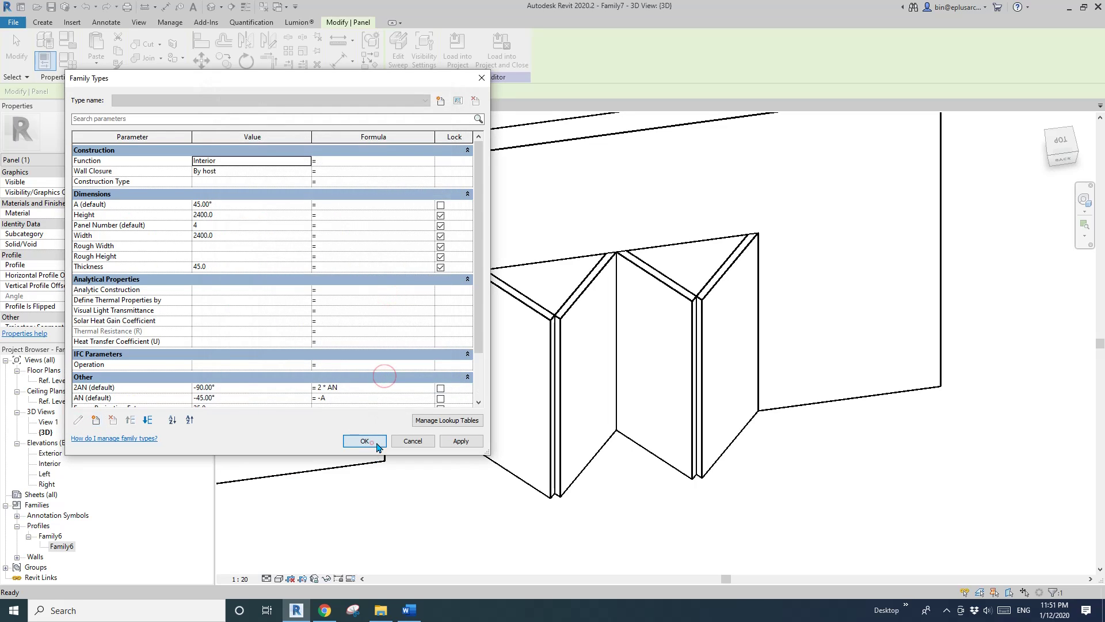
left_click(366, 441)
- Check the panels in 3D and change the 2AN parameter's formula to 2 * A
middle_click_drag(617, 395, 677, 433)
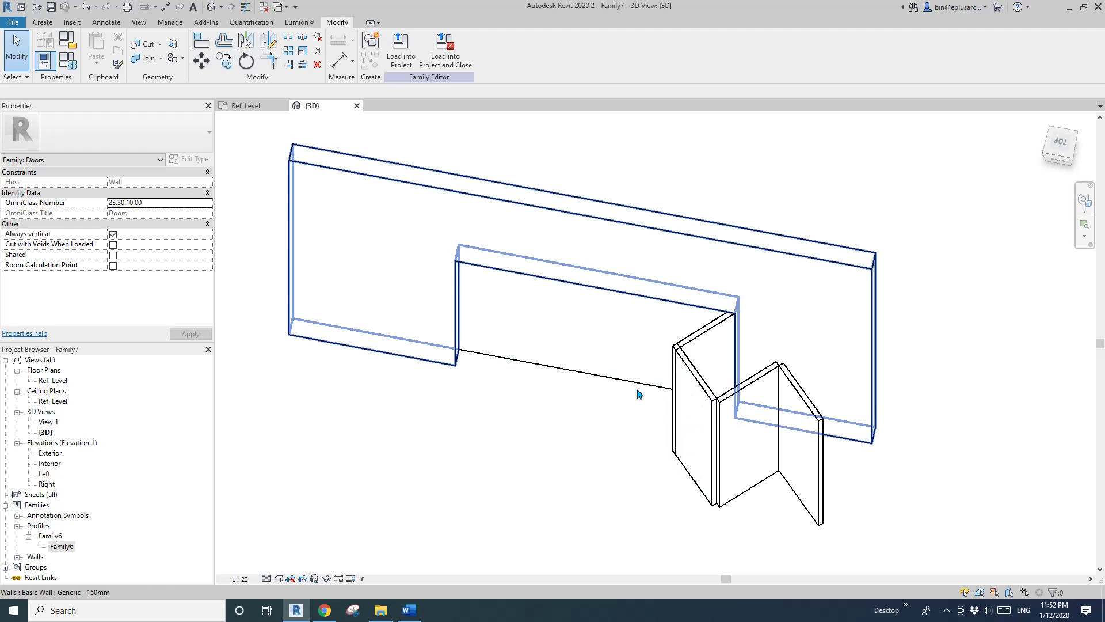
middle_click_drag(637, 391, 699, 374, "shift")
left_click(66, 66)
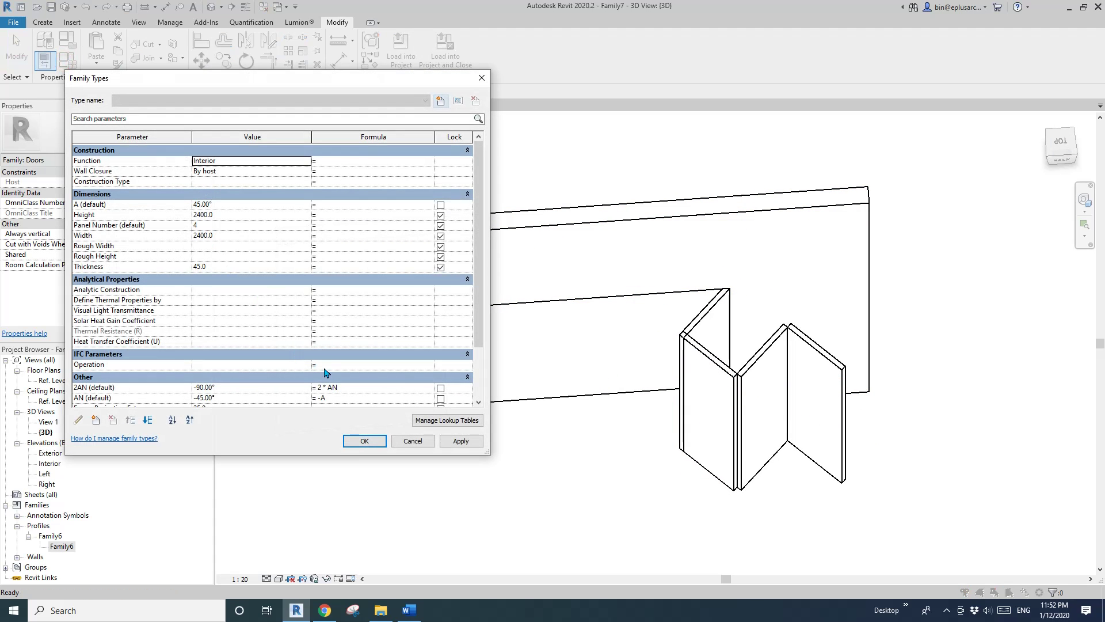
left_click(343, 388)
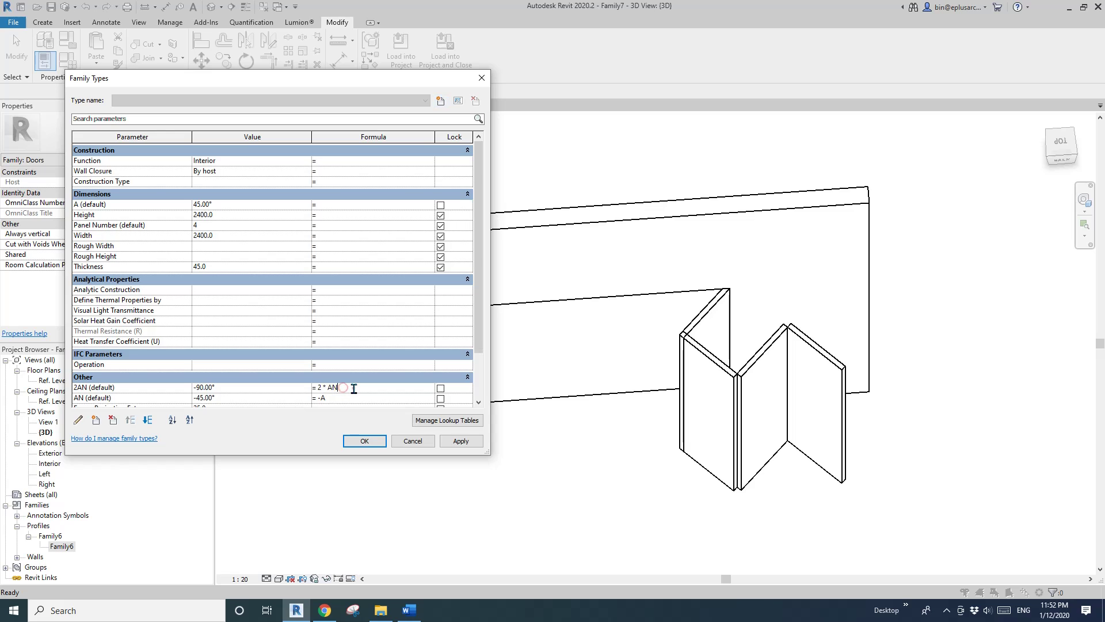
key("BackSpace")
left_click(461, 441)
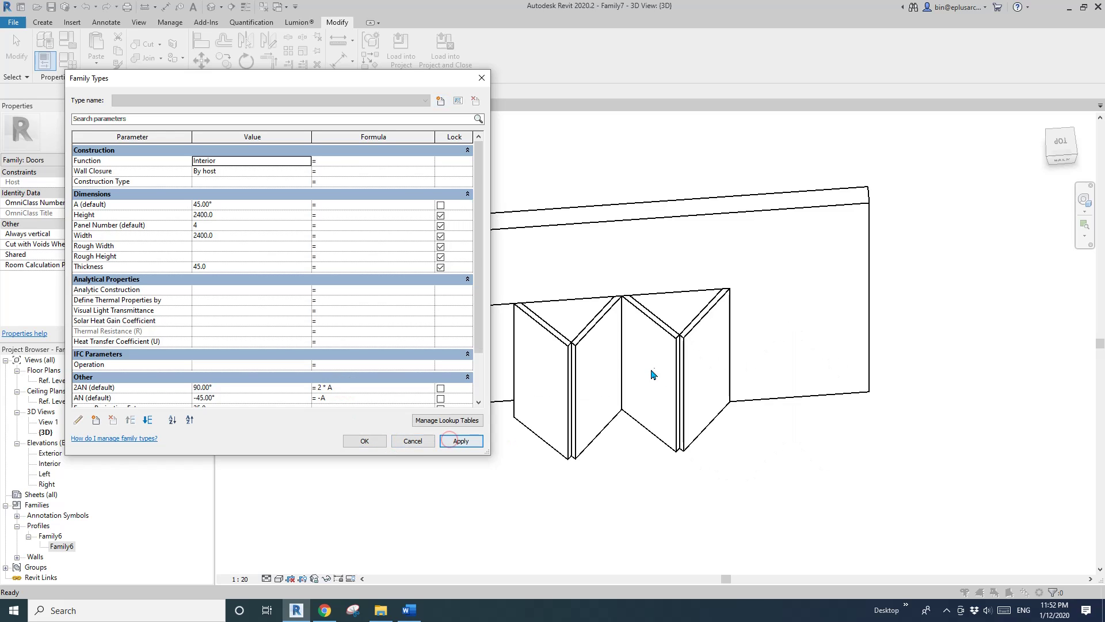
left_click(365, 441)
- Examine the folded panels in 3D and inspect the profile properties of the third panel and its neighbours
scroll(365, 440, "up", 3)
scroll(486, 320, "up", 2)
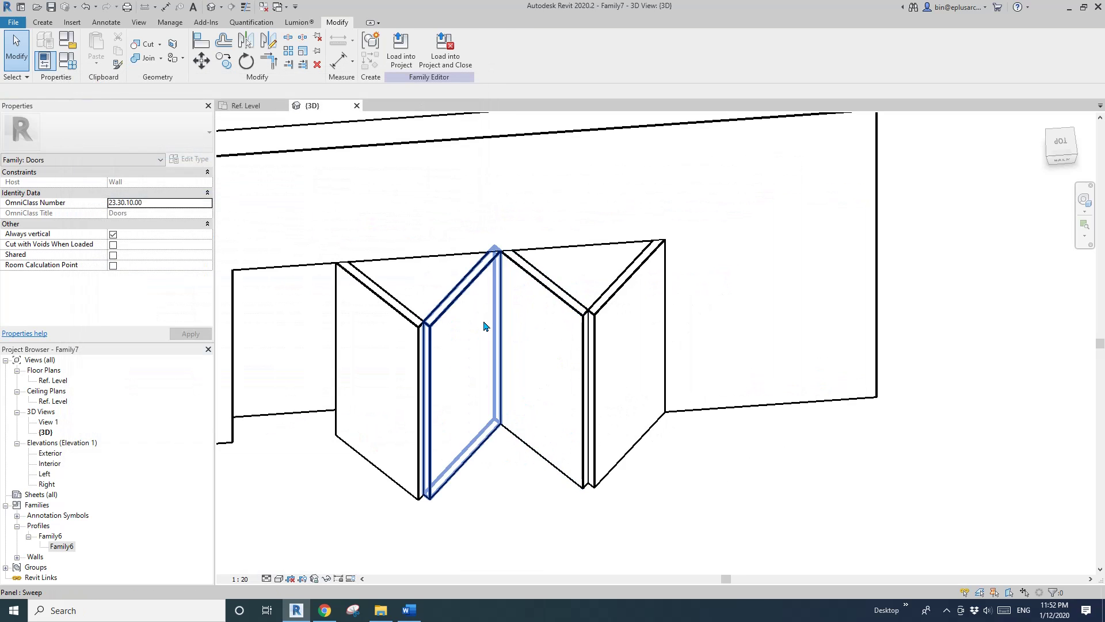
left_click(483, 319)
scroll(488, 343, "down", 1)
scroll(481, 358, "up", 1)
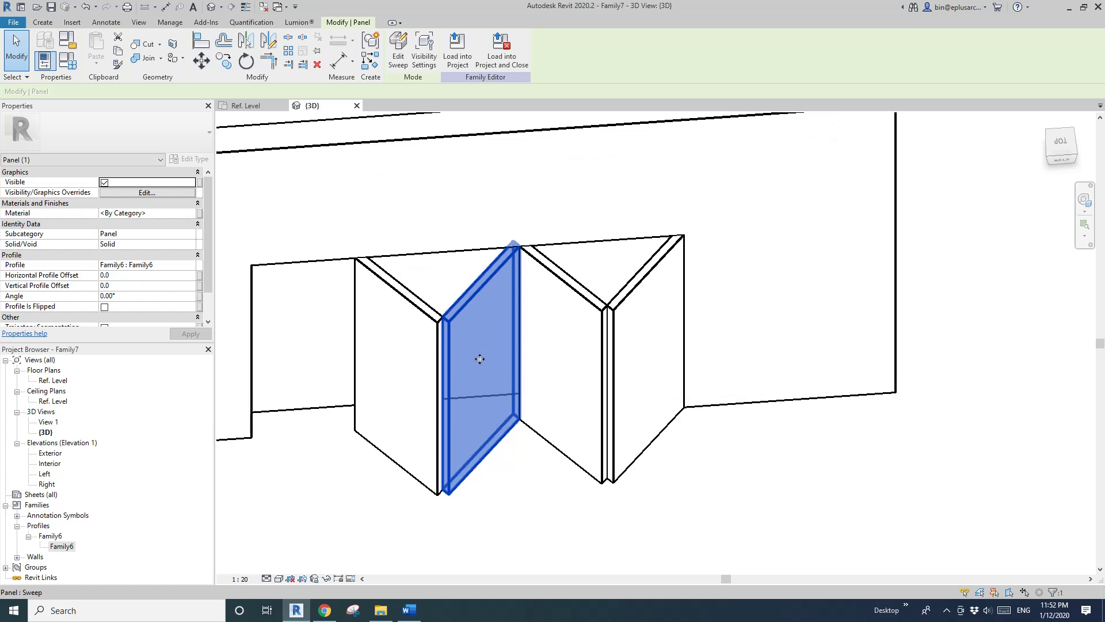
middle_click_drag(494, 357, 540, 344, "shift")
left_click(547, 356)
left_click(490, 339)
key("Escape")
left_click(526, 352)
key("Escape")
- Set the A parameter to 20° and apply it to the folding panels
left_click(72, 64)
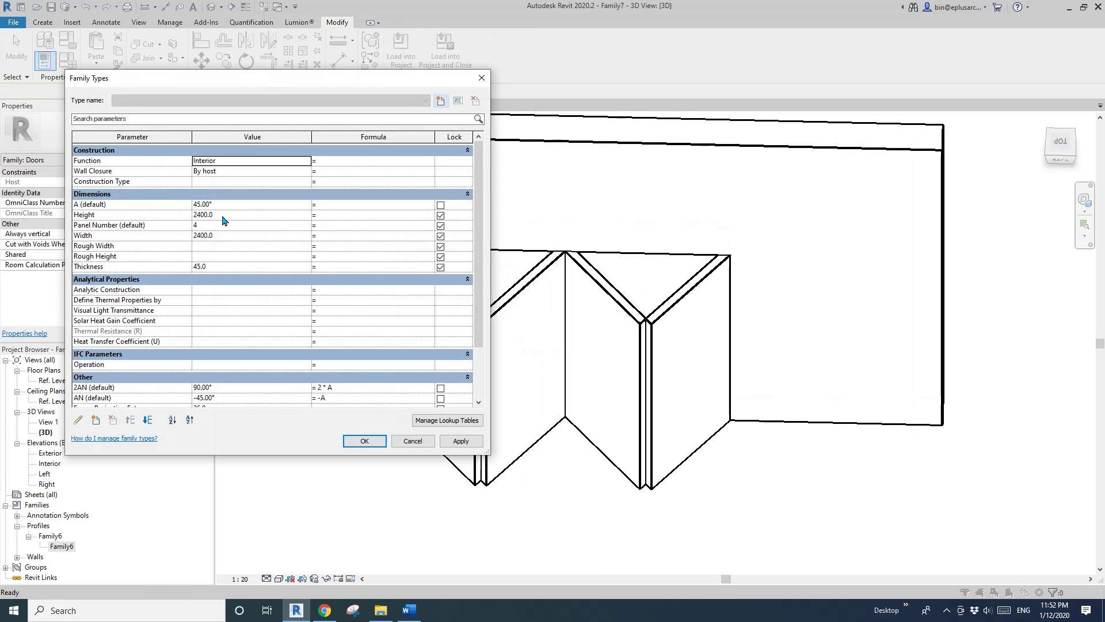
left_click(231, 205)
left_click(460, 440)
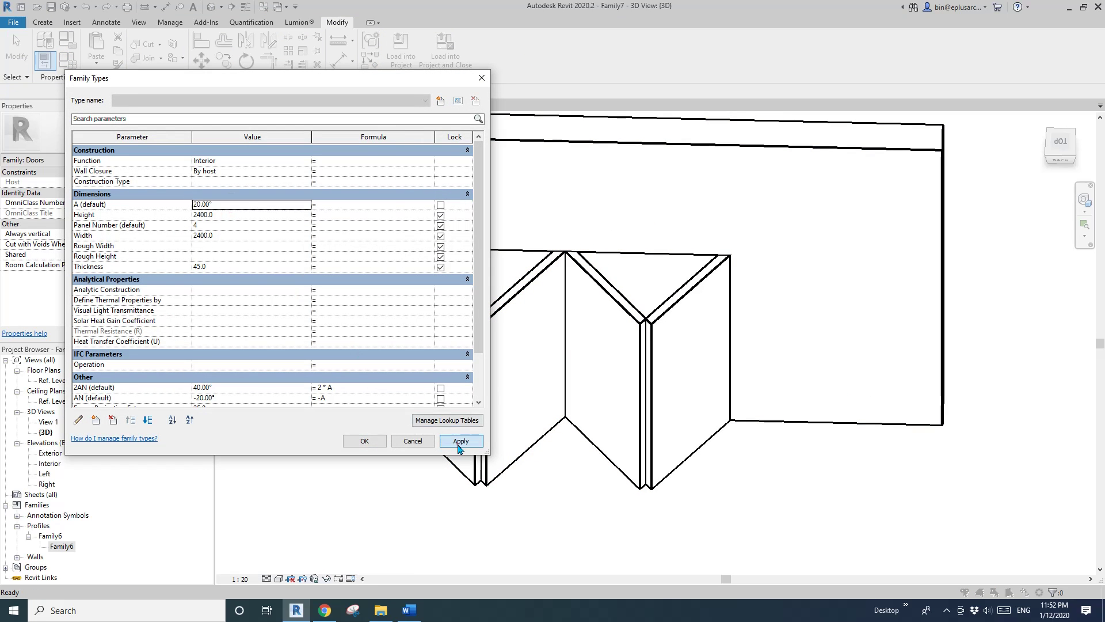
left_click(365, 441)
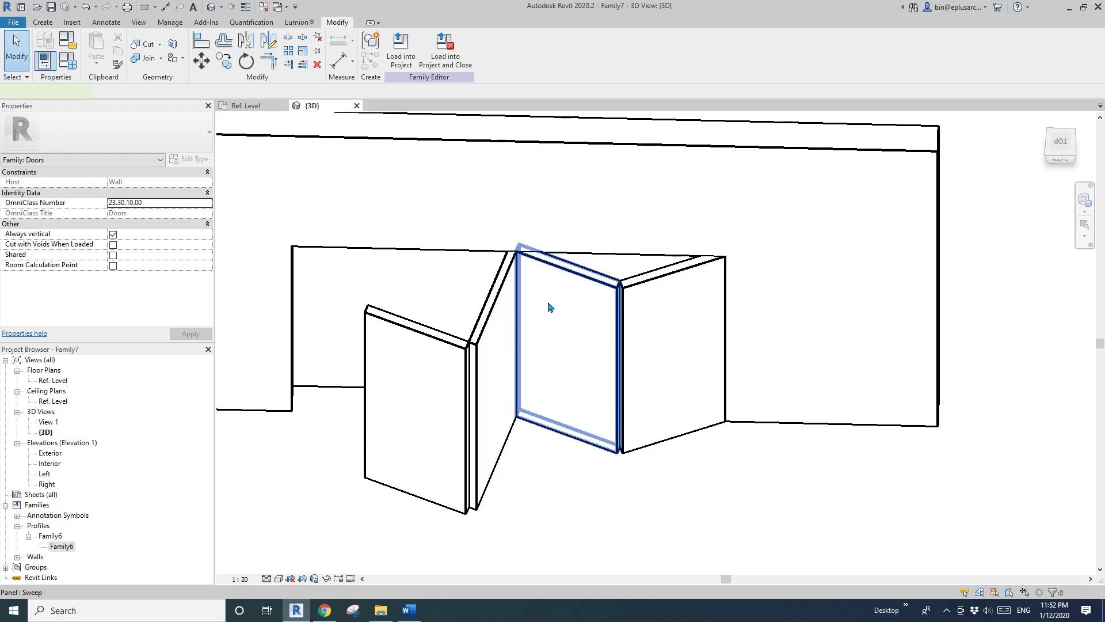
- Check the second panel's profile angle and set the third panel's profile angle to 50°
left_click(548, 307)
middle_click_drag(547, 301, 565, 334, "shift")
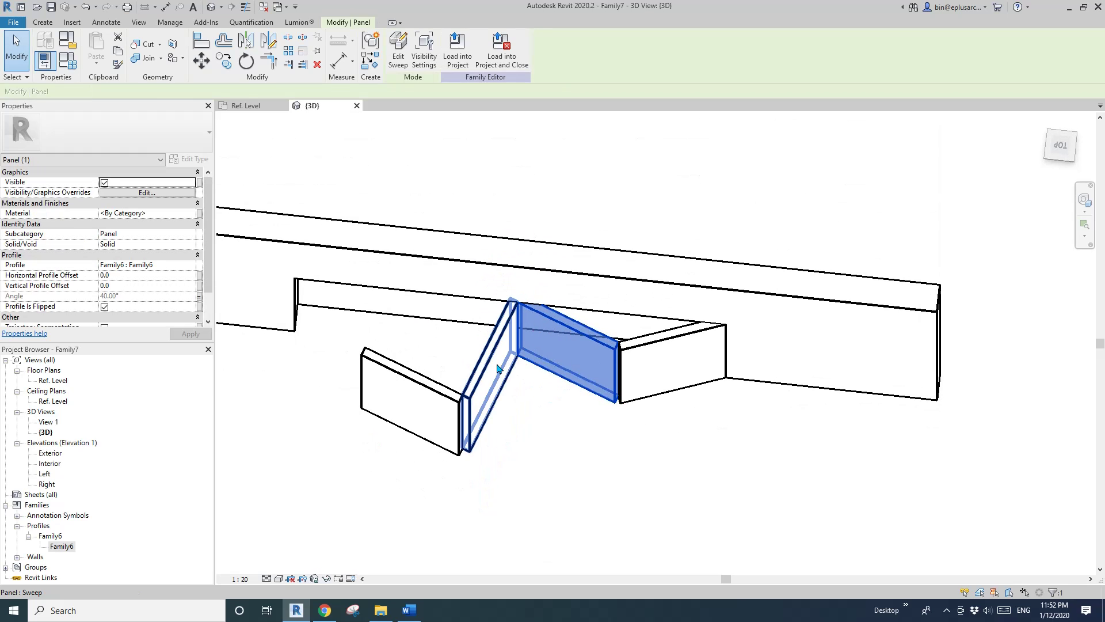
left_click(104, 307)
left_click(139, 296)
type("50")
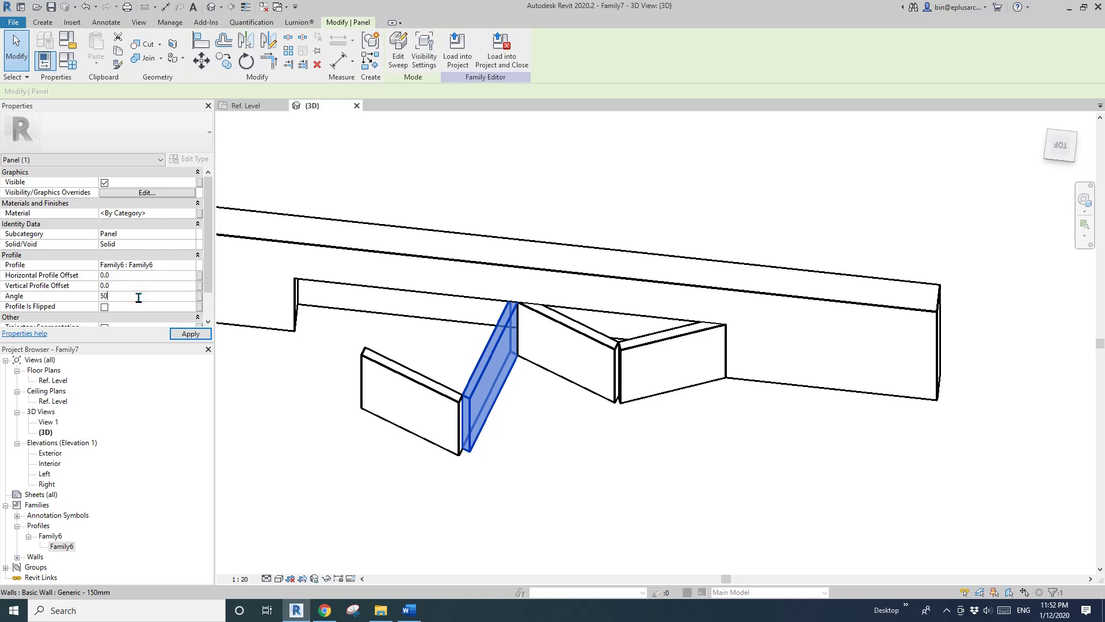
key("Return")
middle_click_drag(464, 234, 526, 314, "shift")
key("Escape")
- Set the A parameter to 30° and accept the family parameter edits
left_click(68, 60)
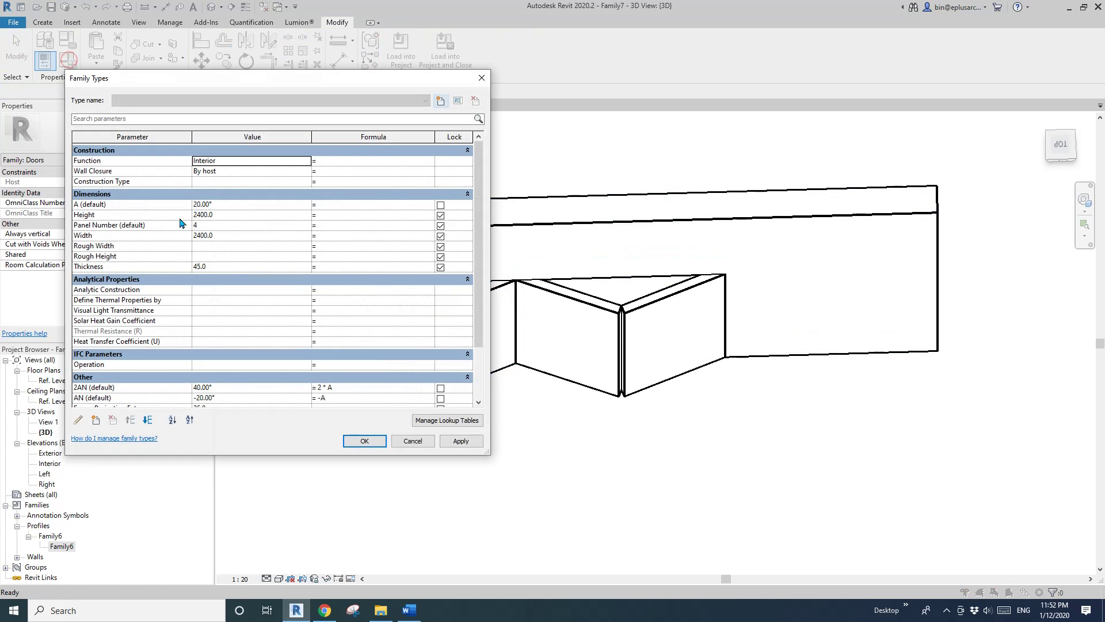
left_click(224, 205)
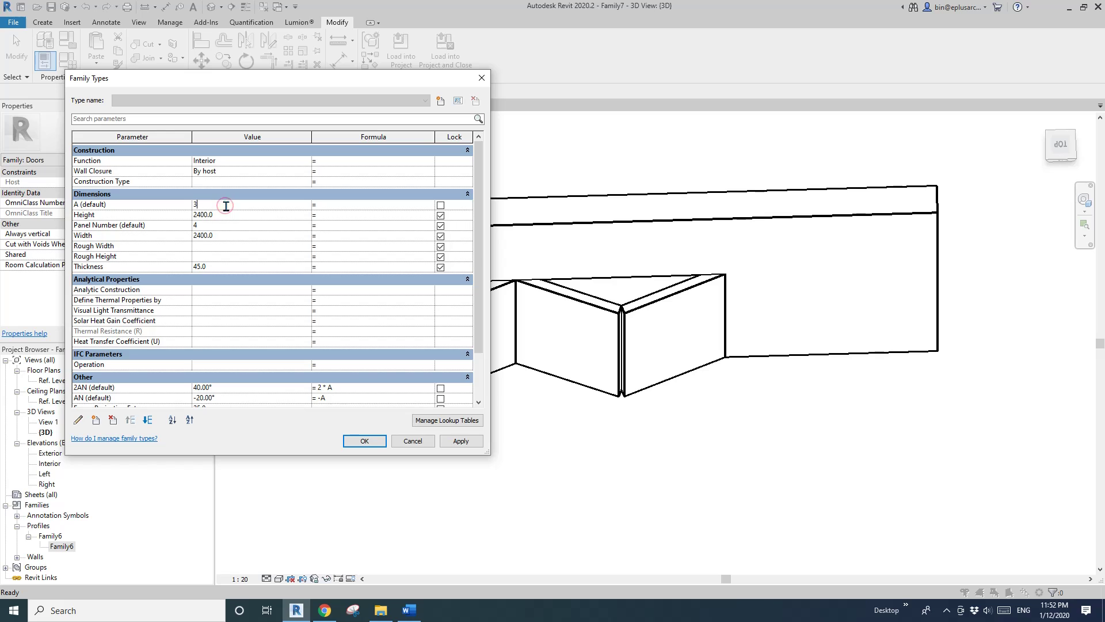
left_click(457, 441)
left_click(365, 441)
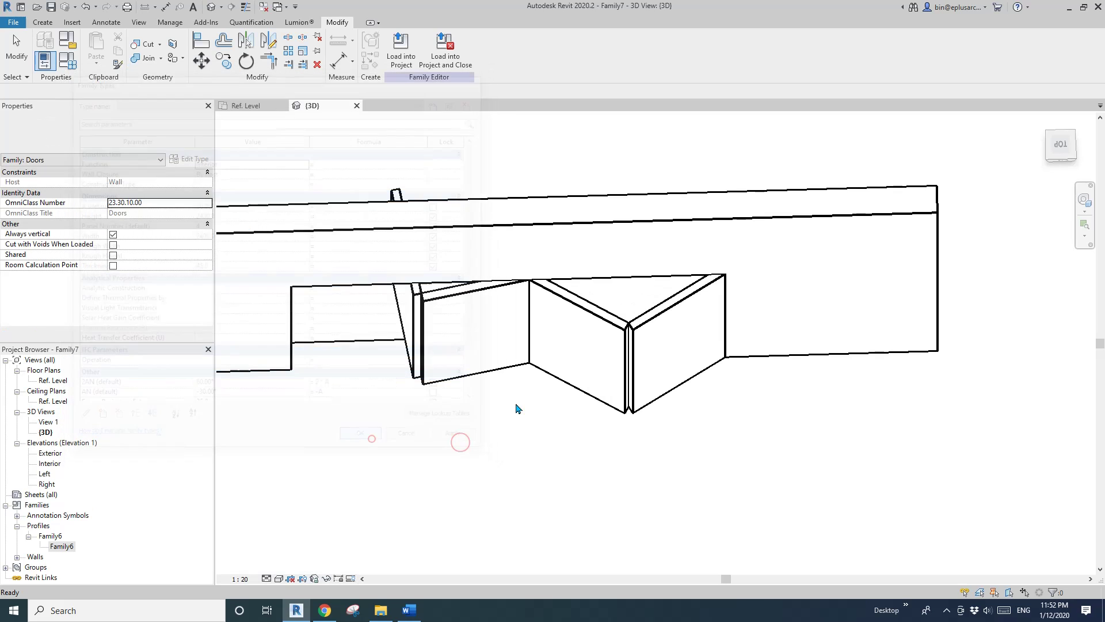
- Compare the second and third panels' angles and set the third panel's profile angle to 30°
middle_click_drag(518, 407, 563, 395, "shift")
left_click(569, 340)
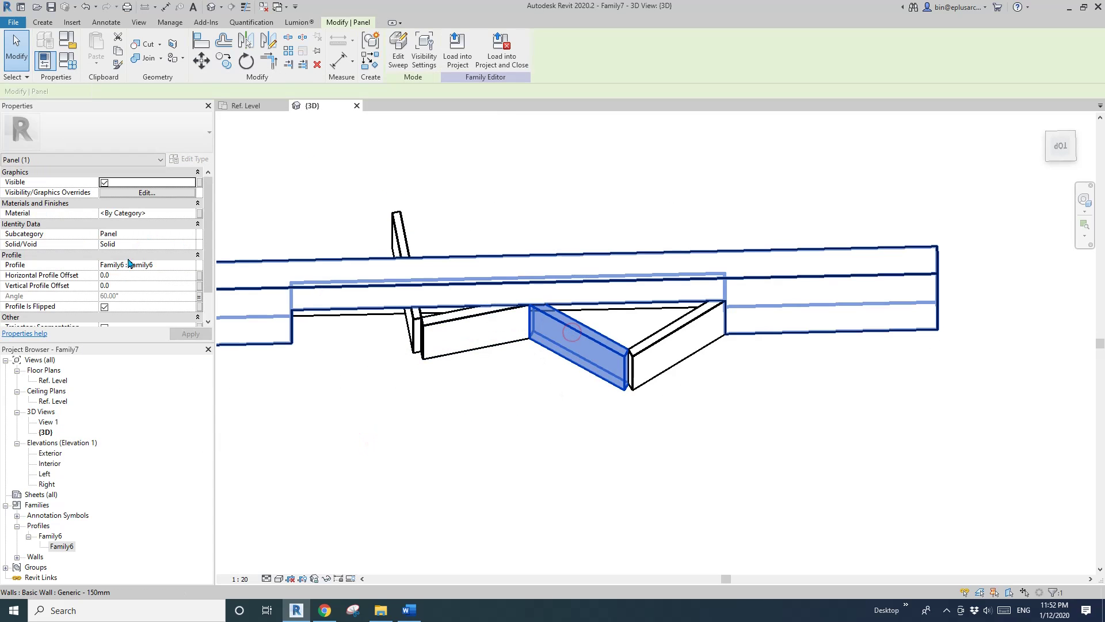
left_click(449, 329)
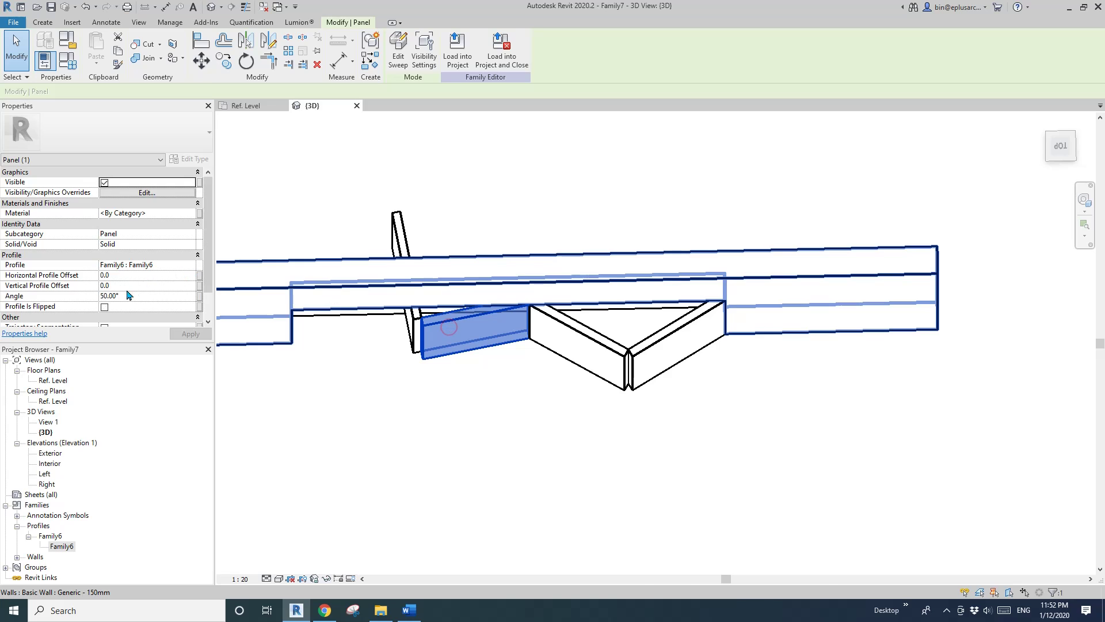
left_click(130, 297)
type("30")
left_click(190, 333)
middle_click_drag(438, 322, 506, 314, "shift")
- Check which family parameter drives the second panel's profile angle, leaving the association as it is
left_click(576, 315)
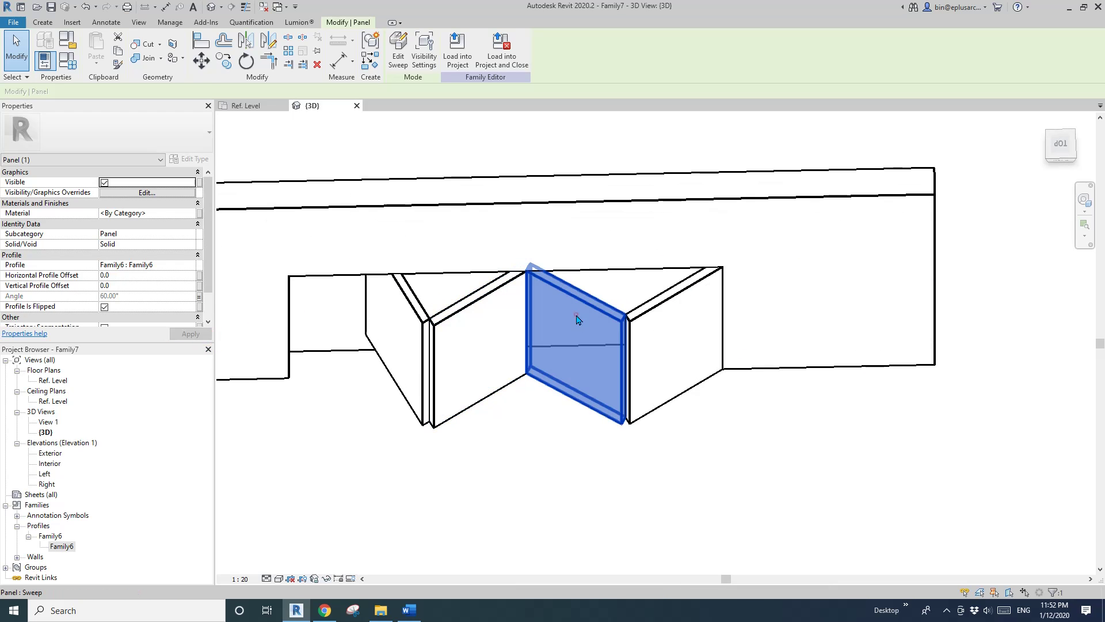
left_click(199, 297)
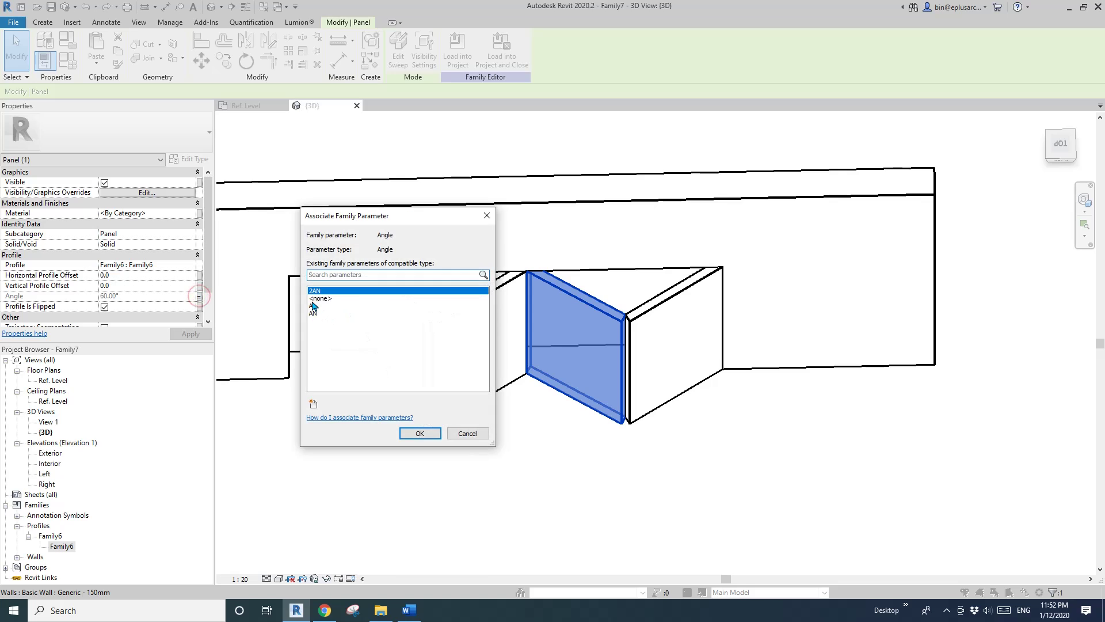
left_click(471, 433)
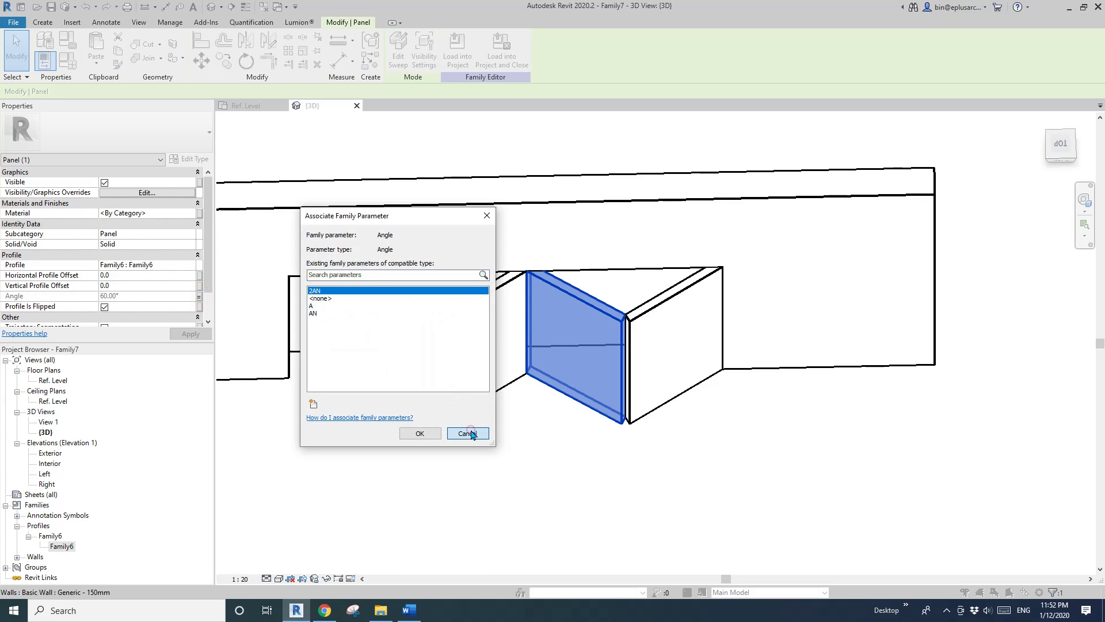
key("Escape")
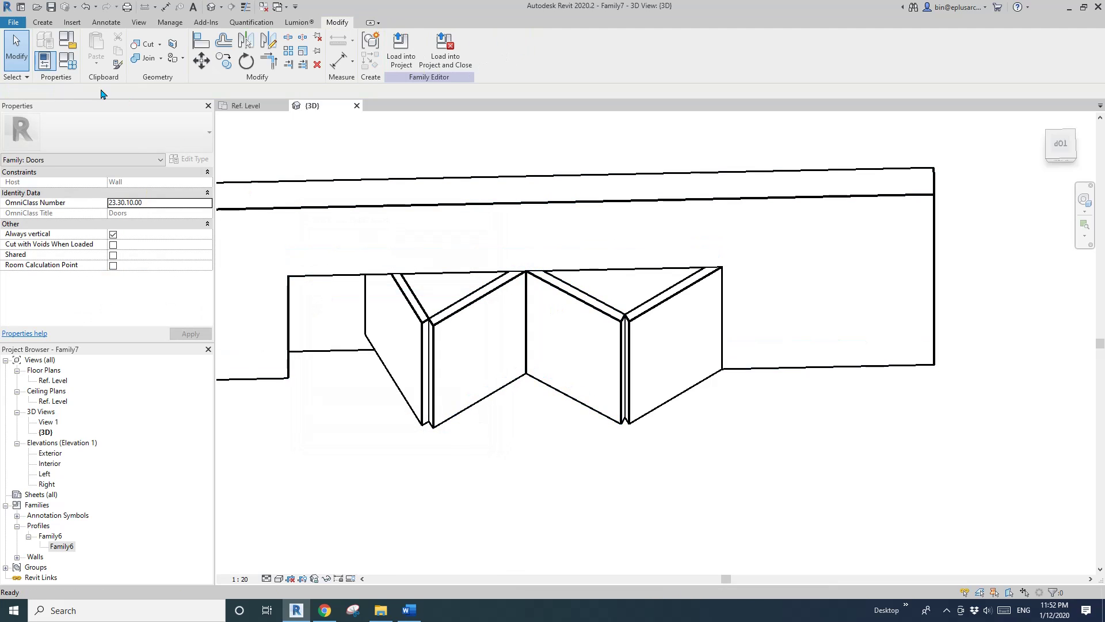
- Rename the 2AN parameter as 2A and accept the family parameter edits
left_click(71, 66)
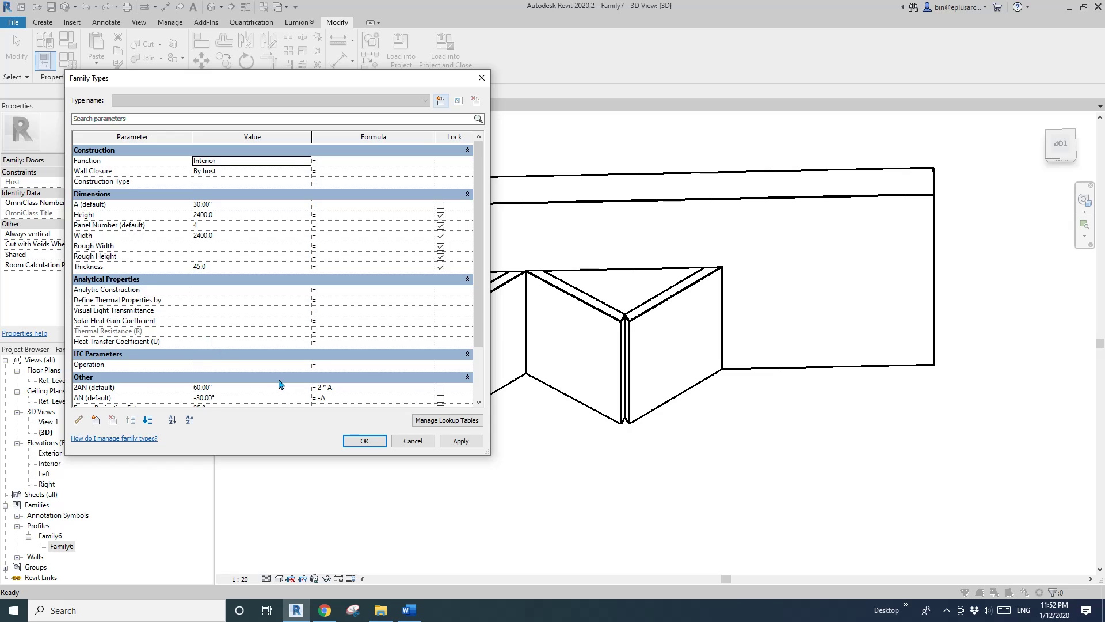
scroll(281, 384, "down", 1)
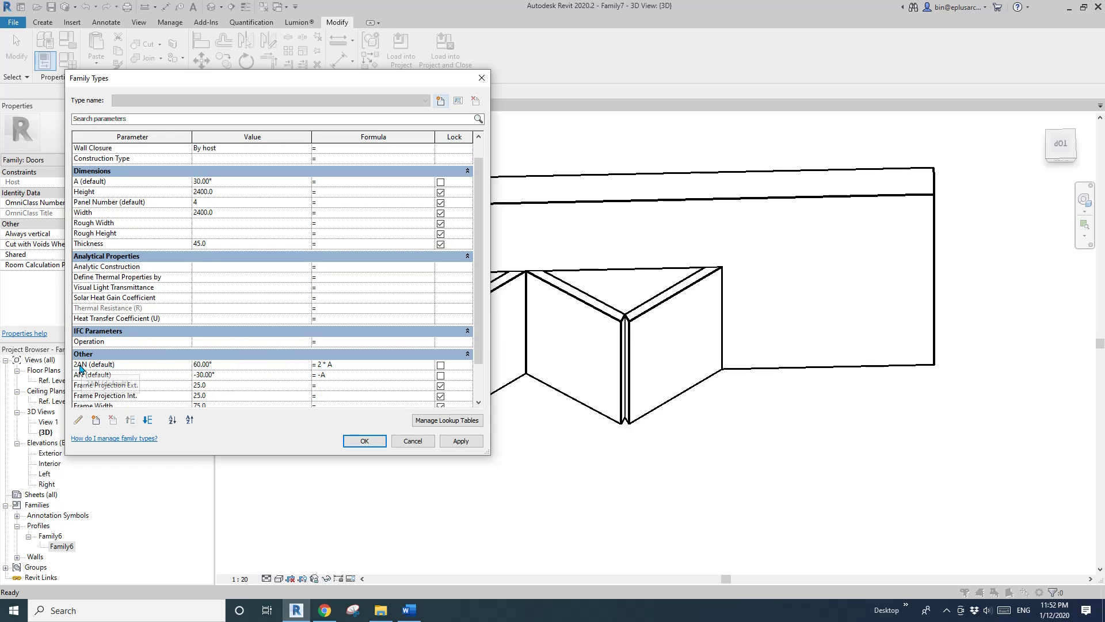
left_click(109, 365)
scroll(87, 366, "down", 1)
left_click(79, 421)
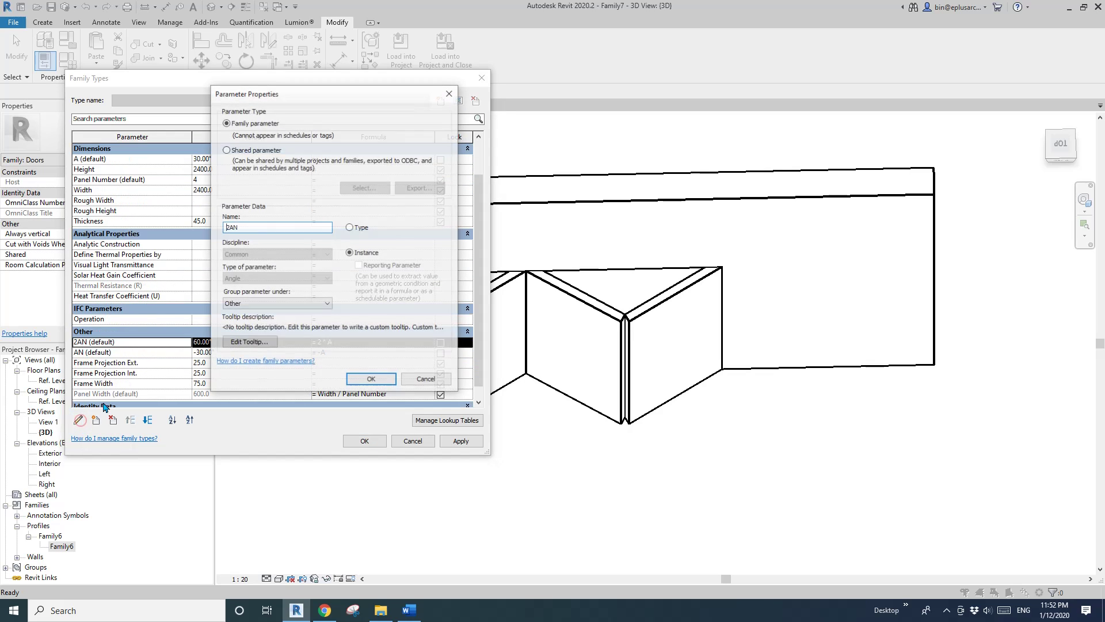
key("BackSpace")
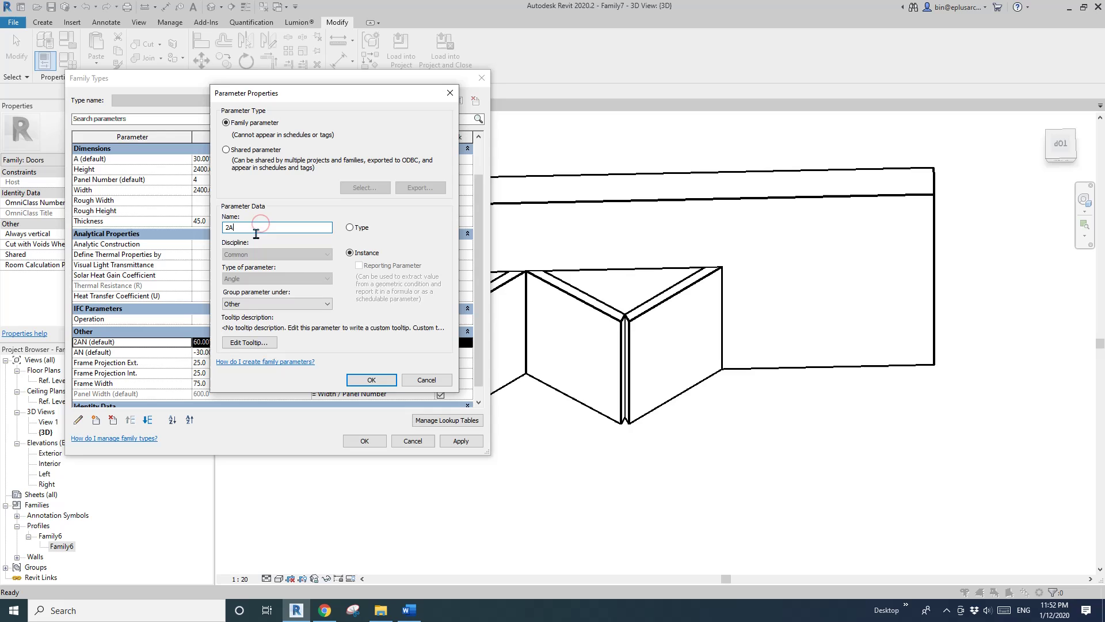
left_click(371, 380)
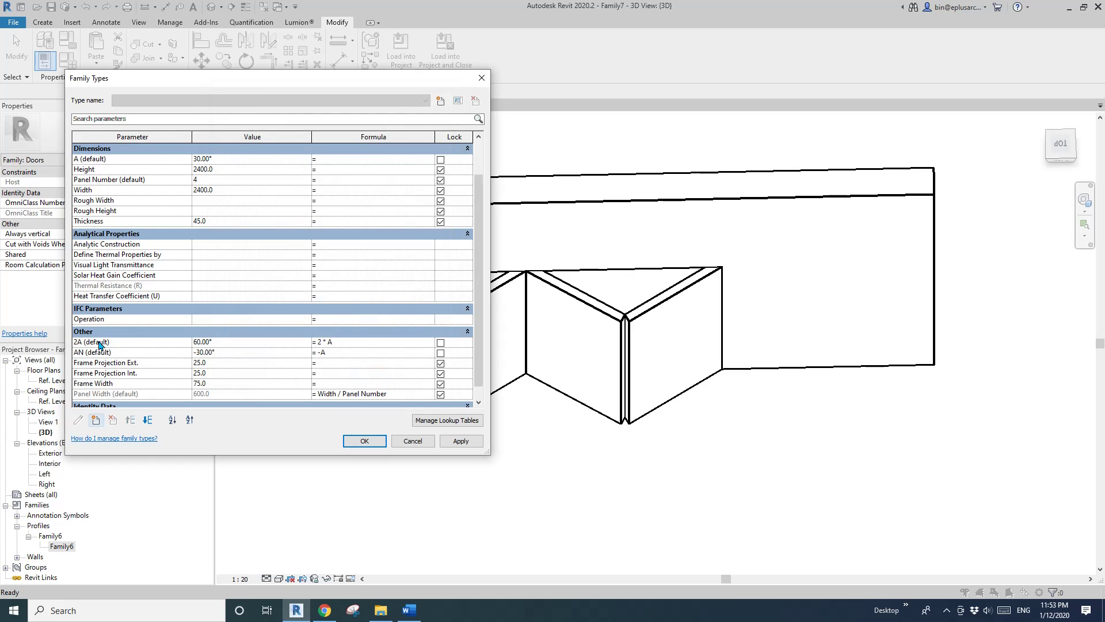
left_click(364, 440)
- Associate the third panel's profile angle with a new instance family parameter named 90M2A
left_click(518, 320)
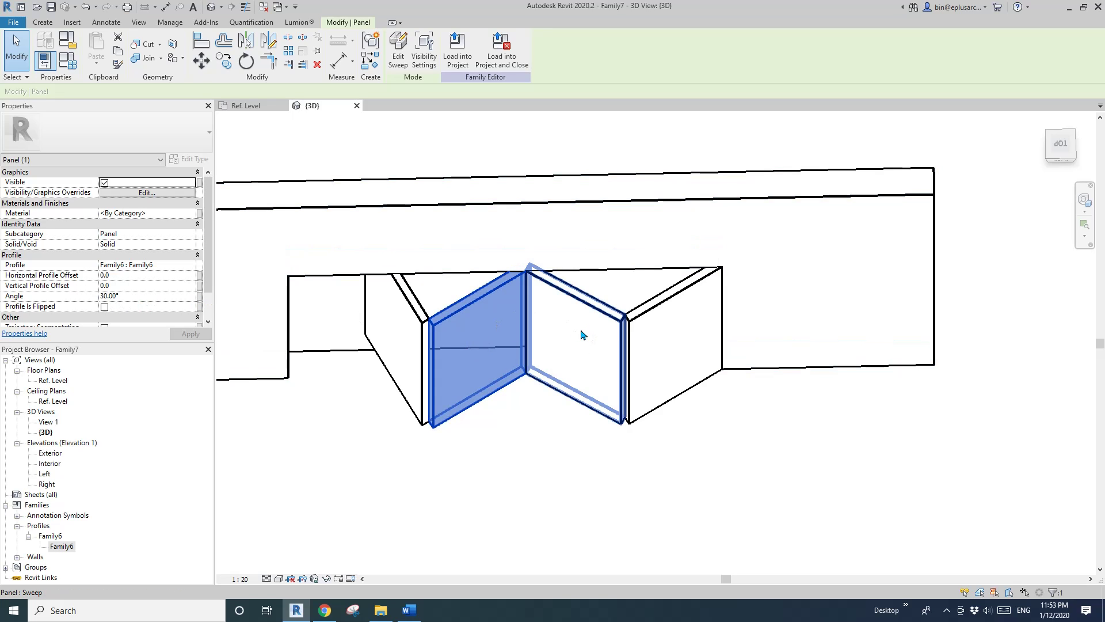
left_click(199, 296)
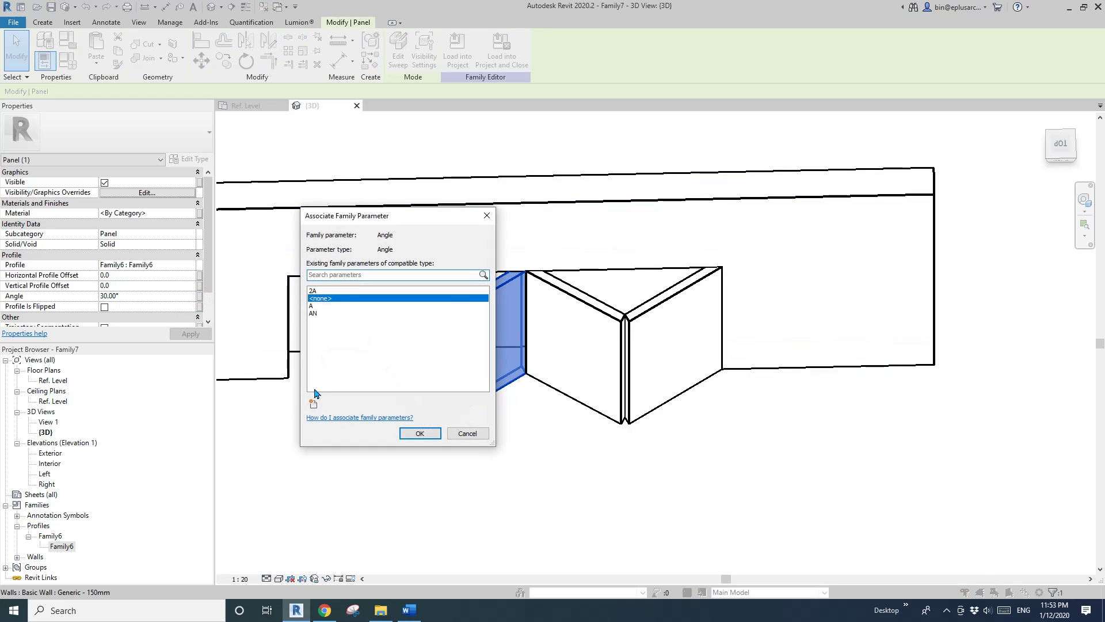
left_click(314, 405)
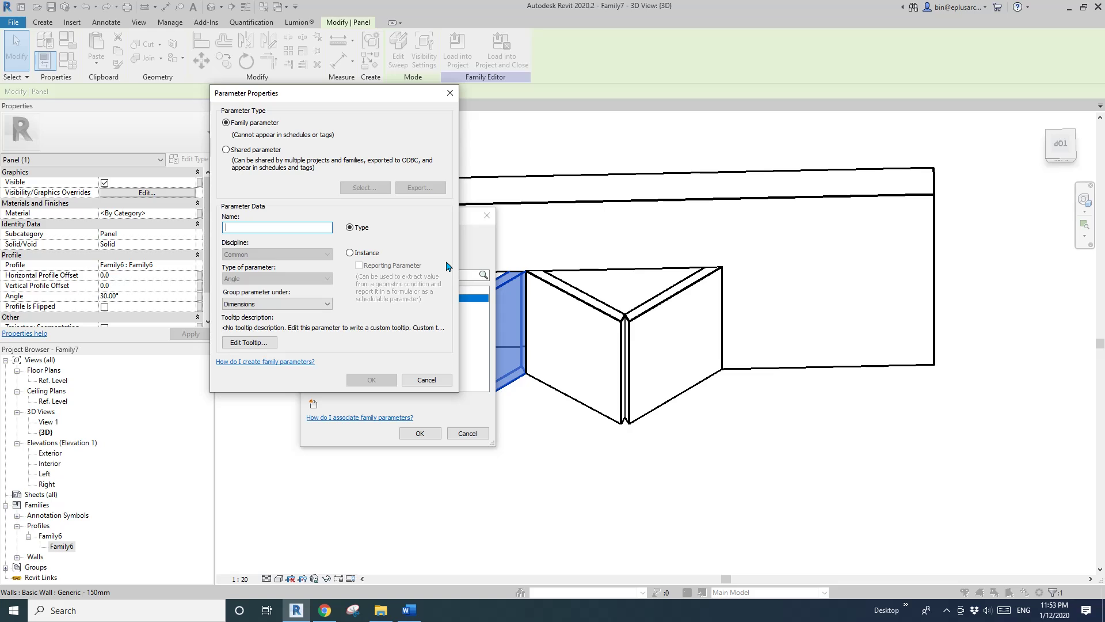
type("90M")
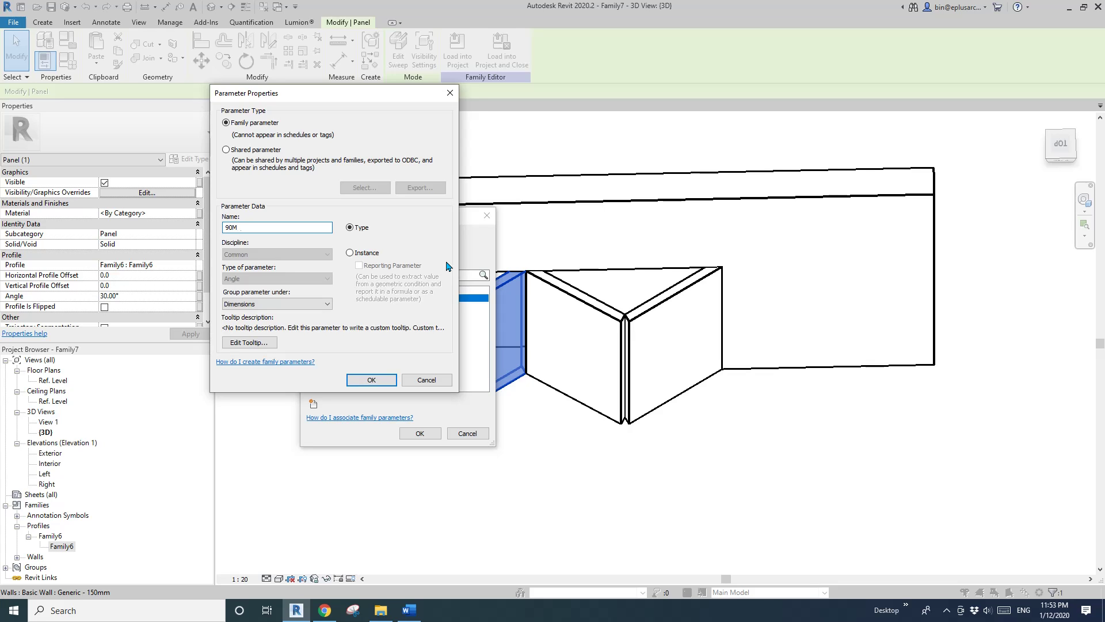
type("2A")
left_click(366, 252)
left_click(372, 380)
left_click(425, 432)
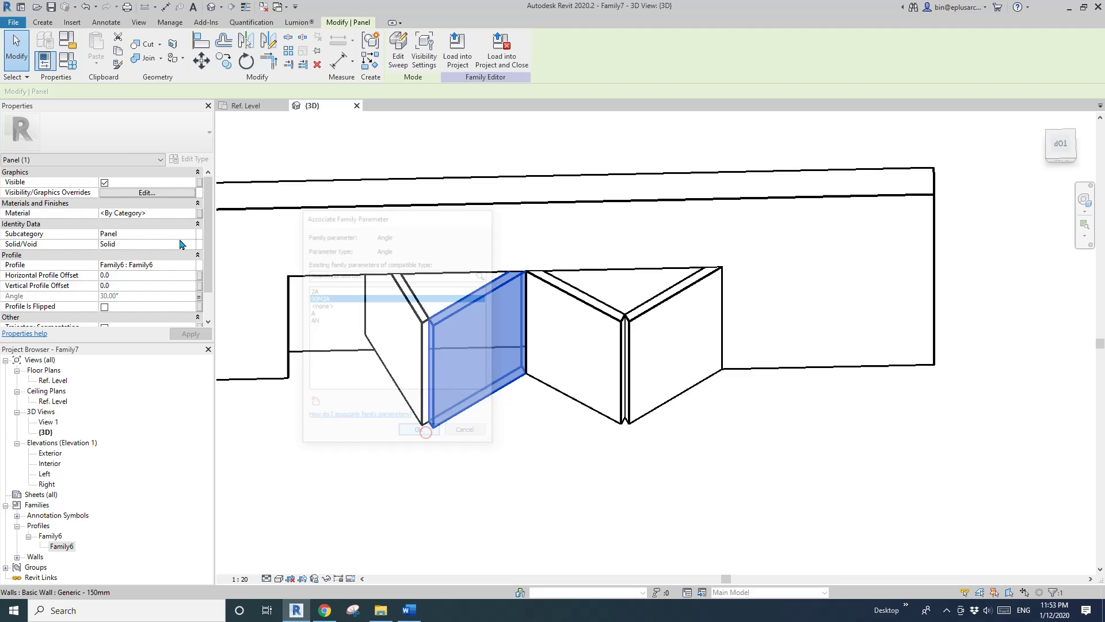
- Give the 90M2A family parameter the formula 90-(A*2)
left_click(67, 59)
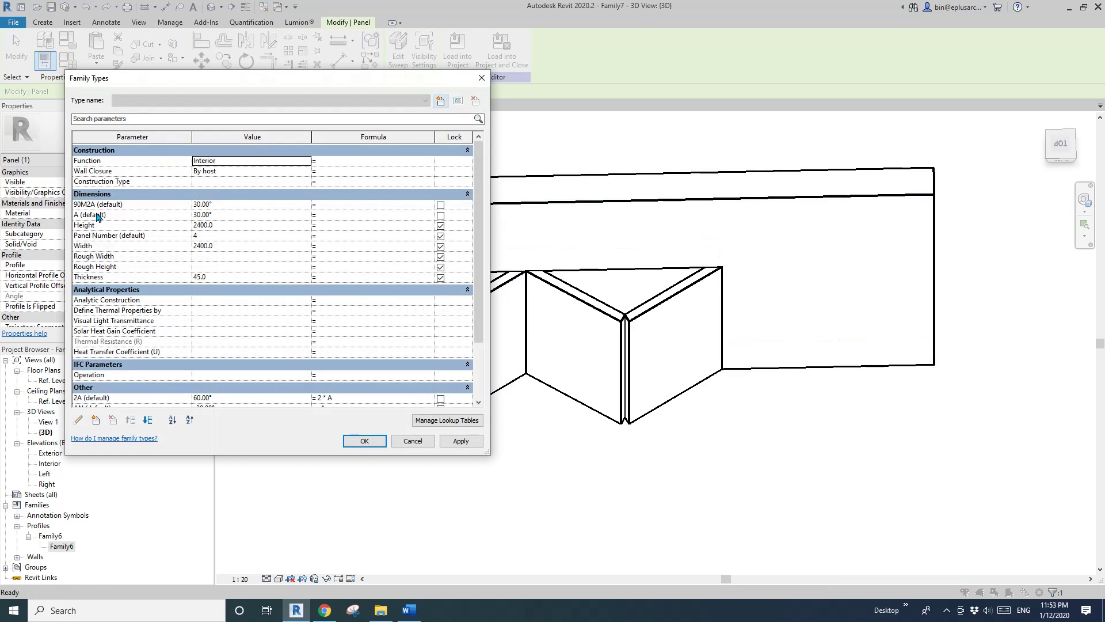
left_click(346, 204)
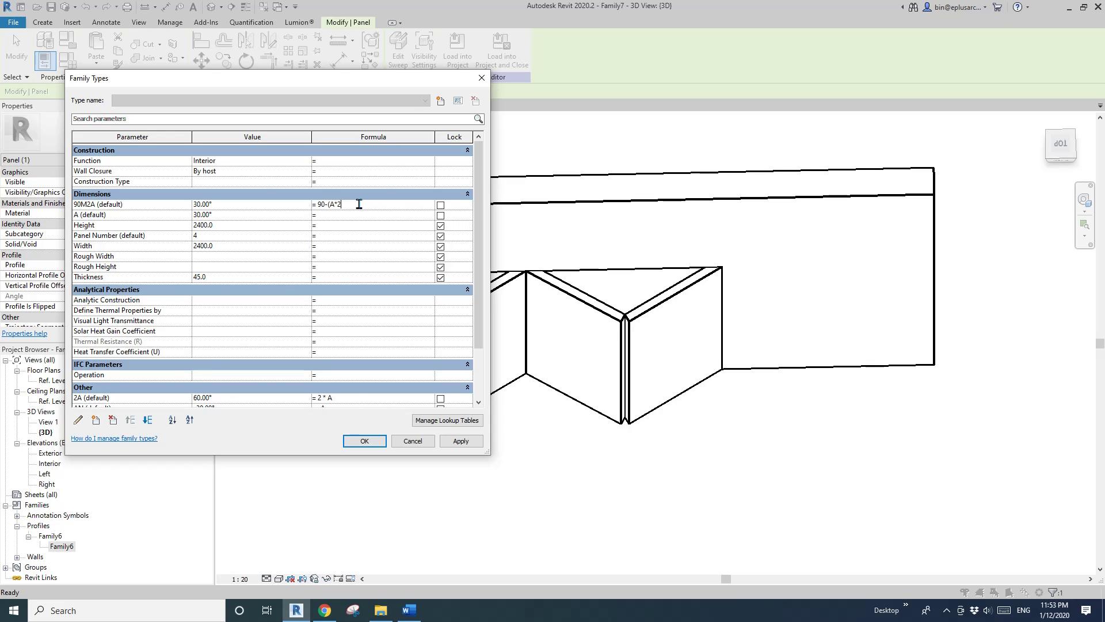
left_click(386, 216)
- Regroup the 90M2A parameter under Other and accept the family parameter changes
left_click(141, 205)
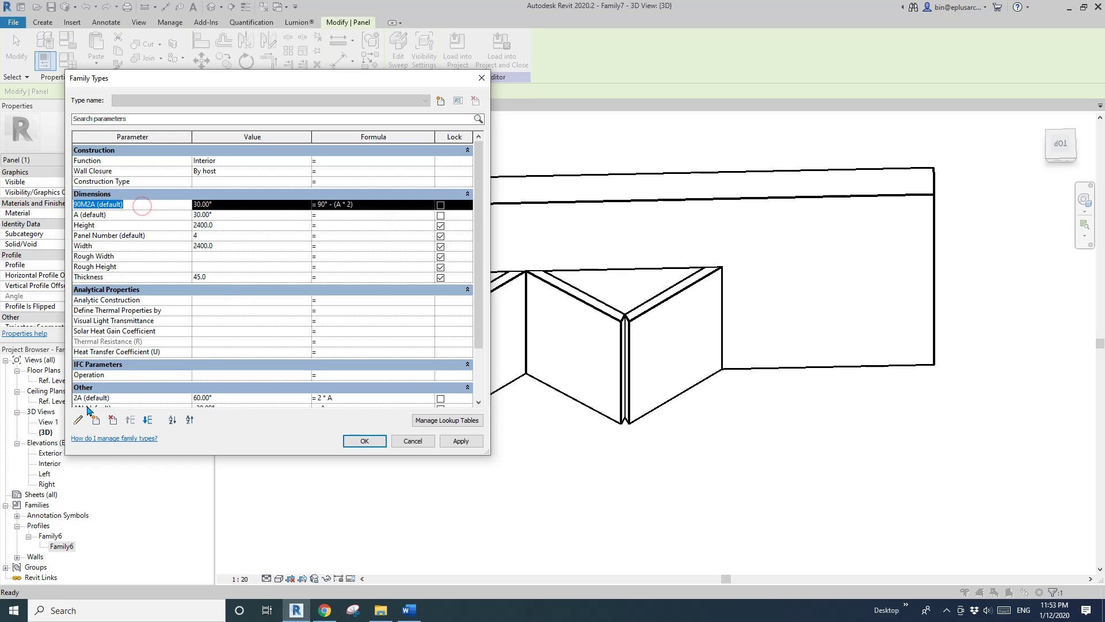
left_click(78, 420)
left_click(305, 305)
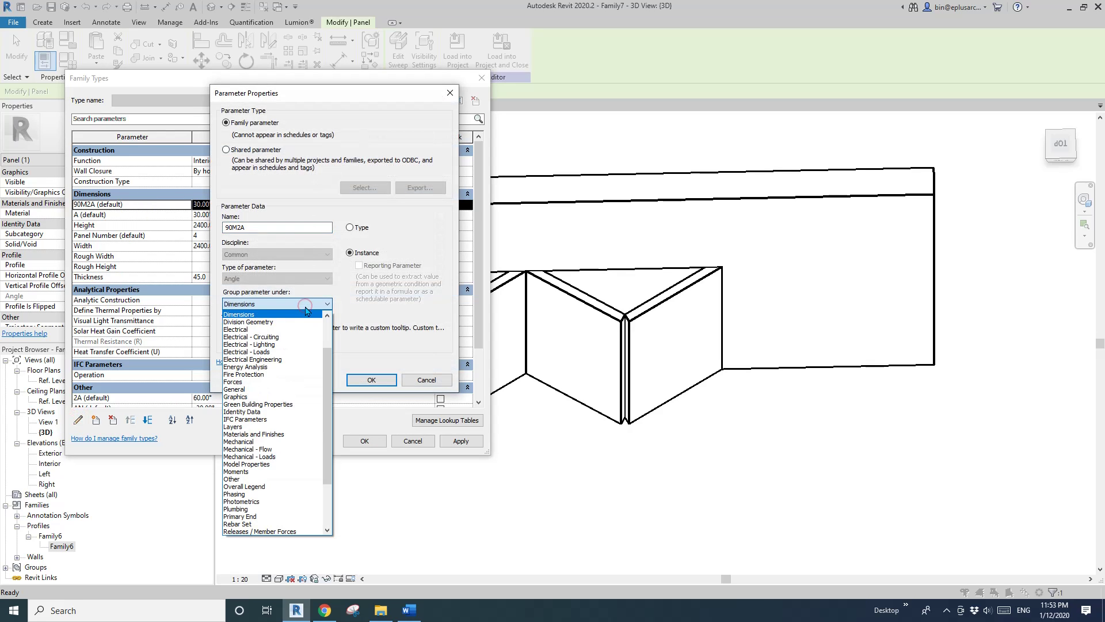
left_click(401, 304)
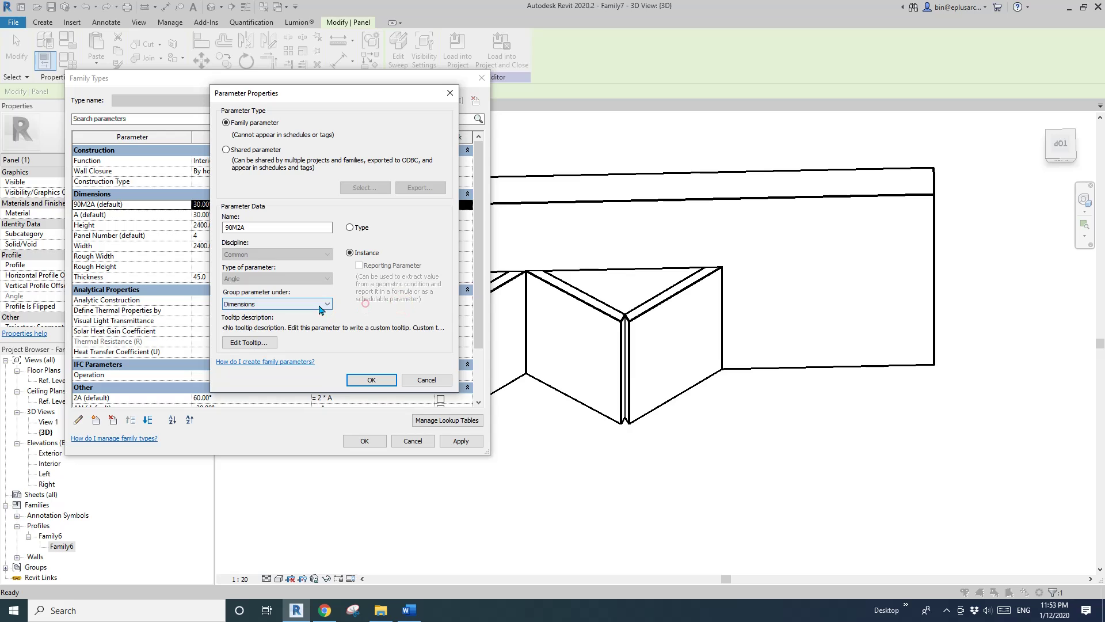
left_click(320, 306)
left_click(380, 337)
left_click(311, 306)
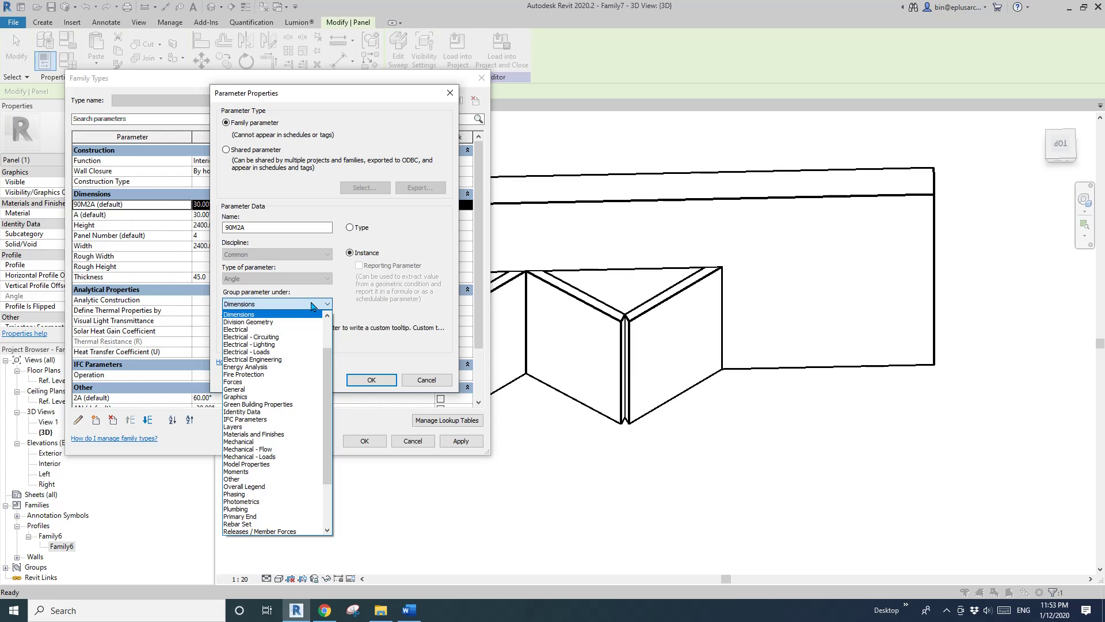
key("o")
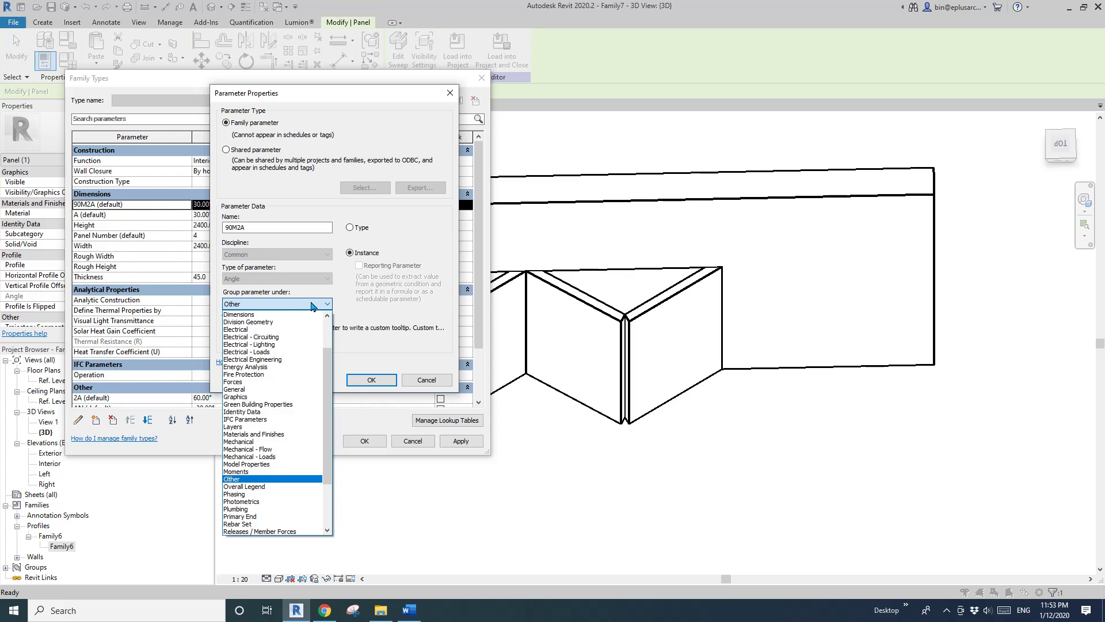
left_click(392, 287)
left_click(324, 304)
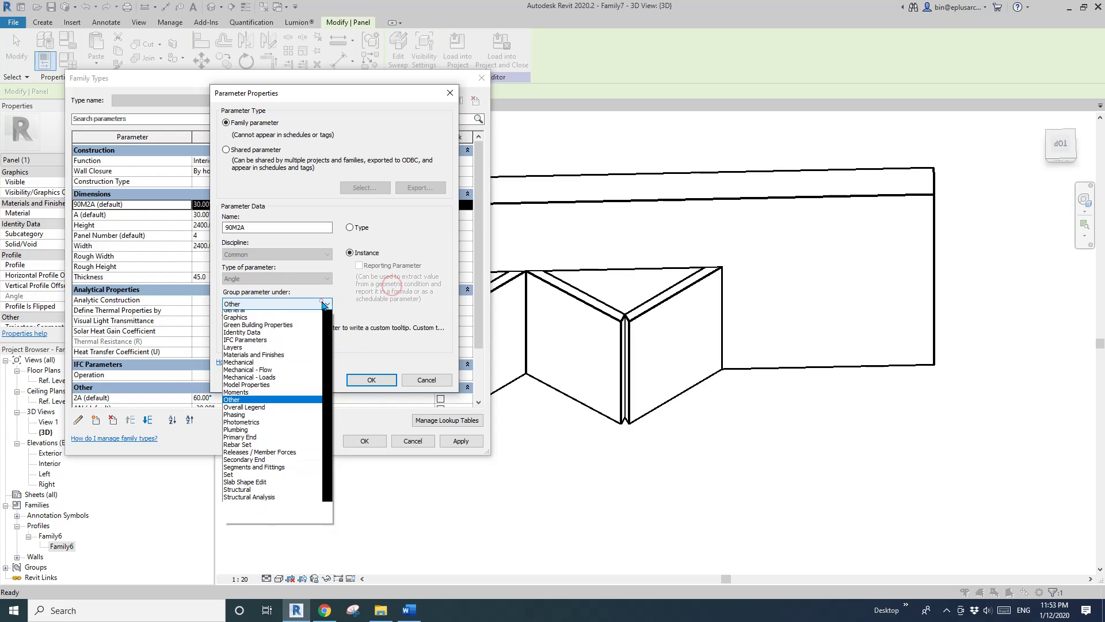
left_click(373, 381)
left_click(373, 380)
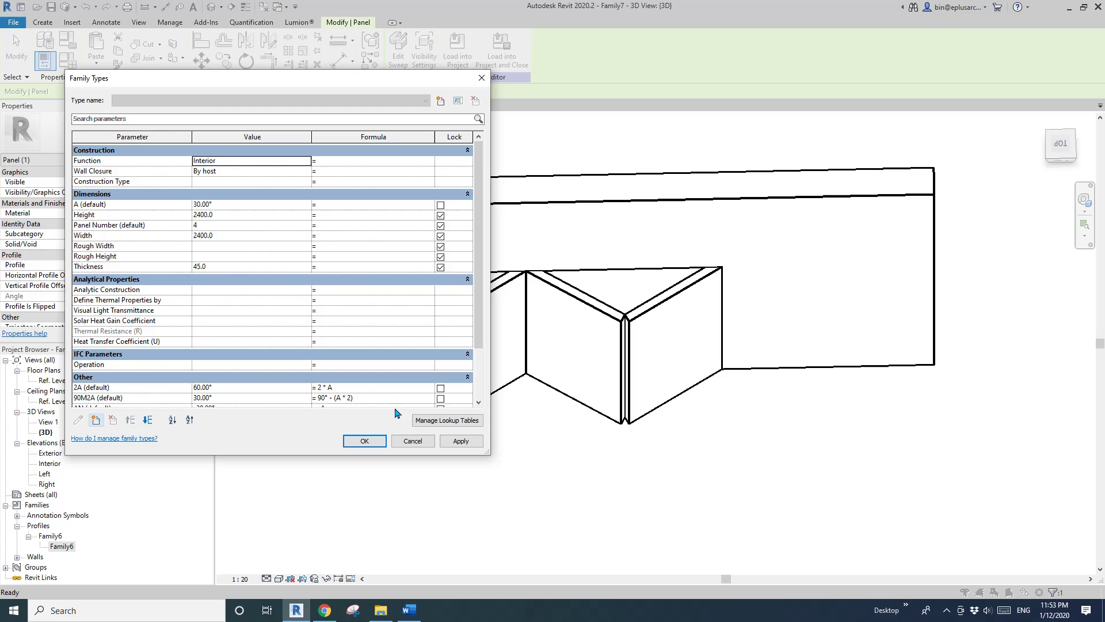
left_click(364, 440)
- Compare the profile angle and flip settings of the second, third and fourth panels
left_click(465, 339)
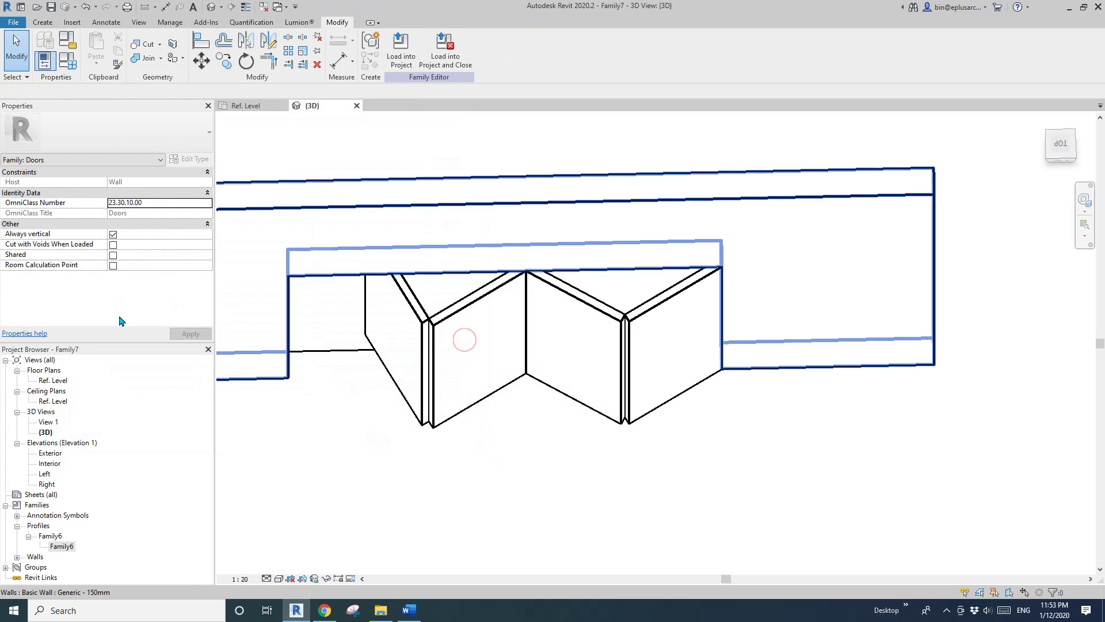
left_click(431, 347)
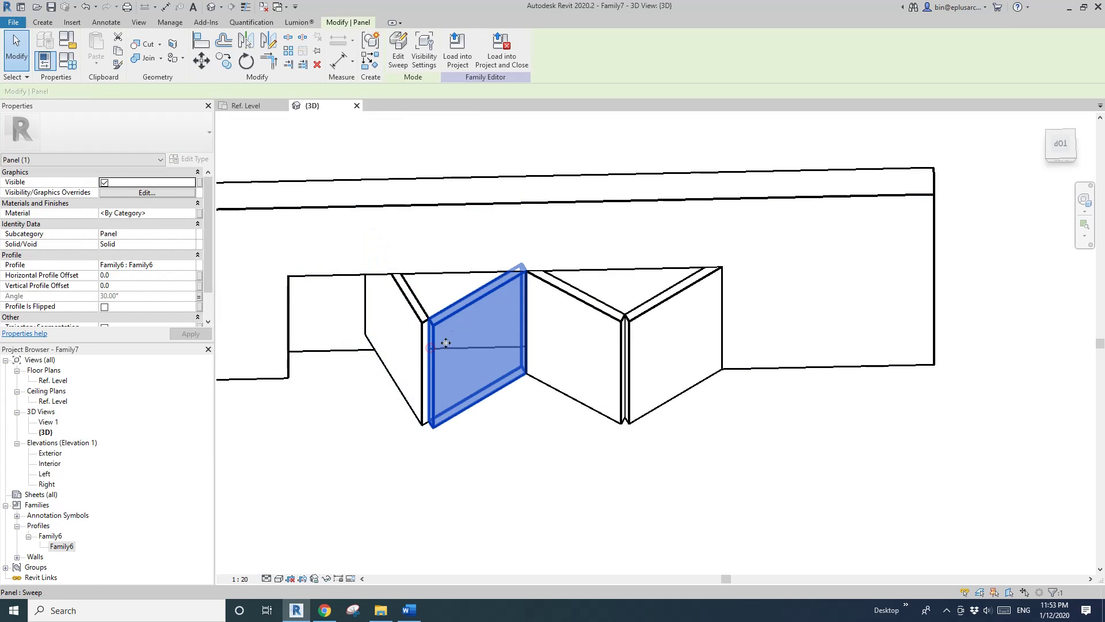
left_click(105, 307)
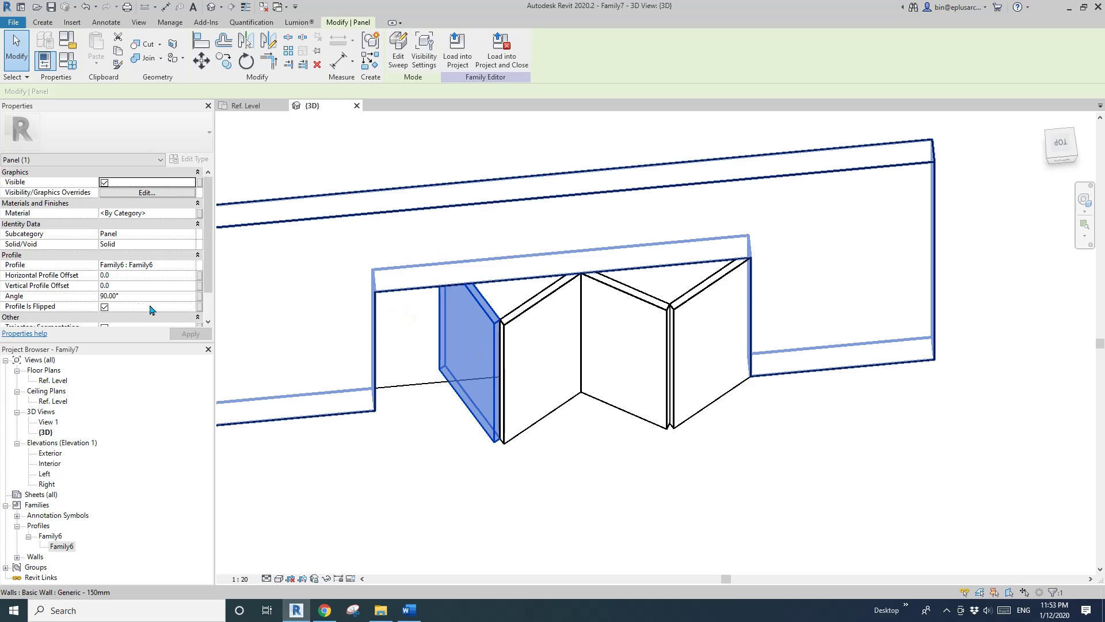
middle_click_drag(486, 354, 455, 407, "shift")
left_click(536, 371)
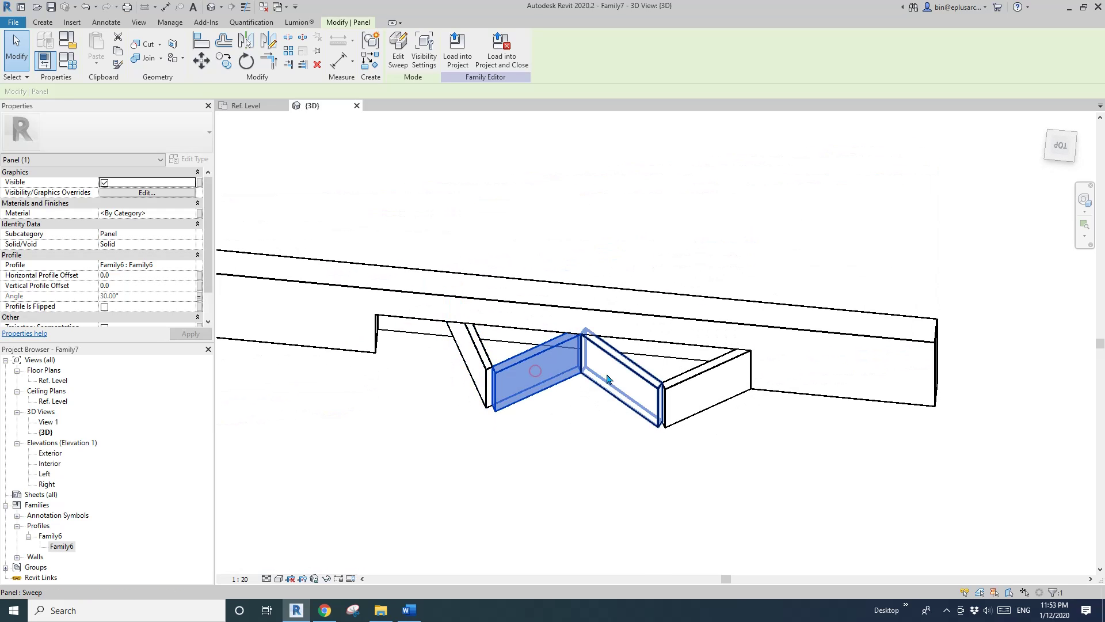
left_click(607, 373)
left_click(544, 378)
left_click(473, 358)
left_click(619, 360)
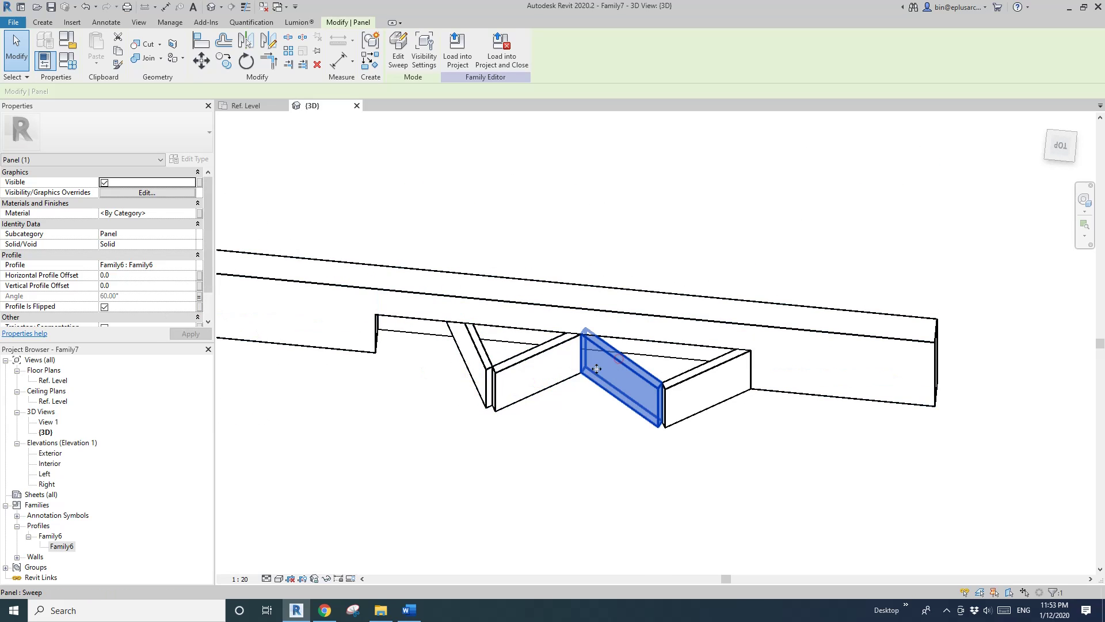
- Set the fourth panel's profile angle to 60°
left_click(467, 348)
left_click(144, 297)
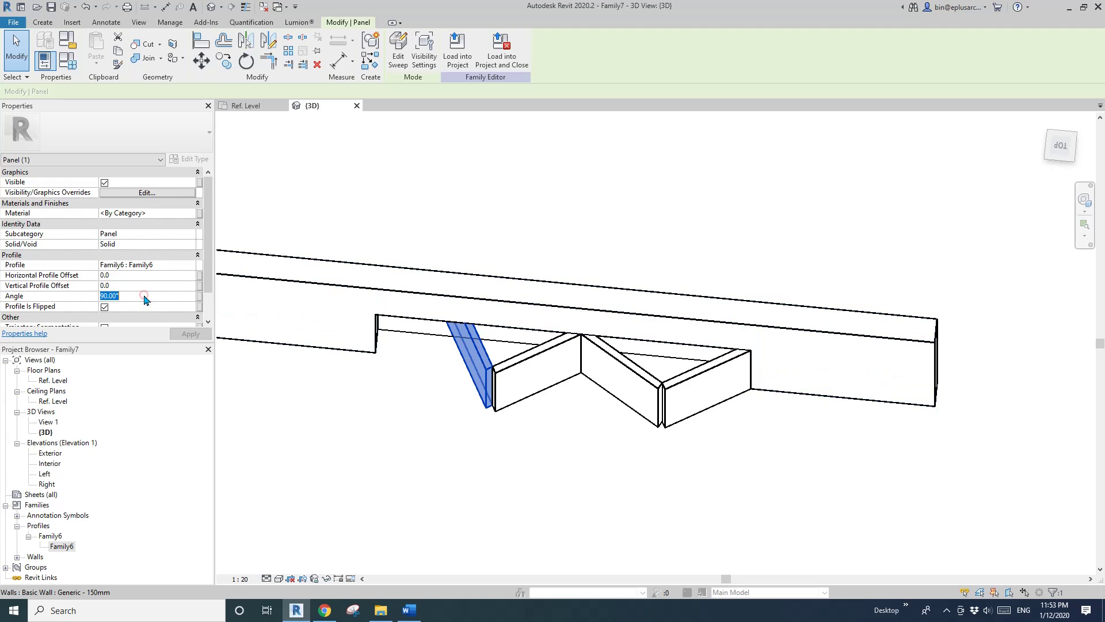
type("60")
left_click(494, 259)
left_click(487, 366)
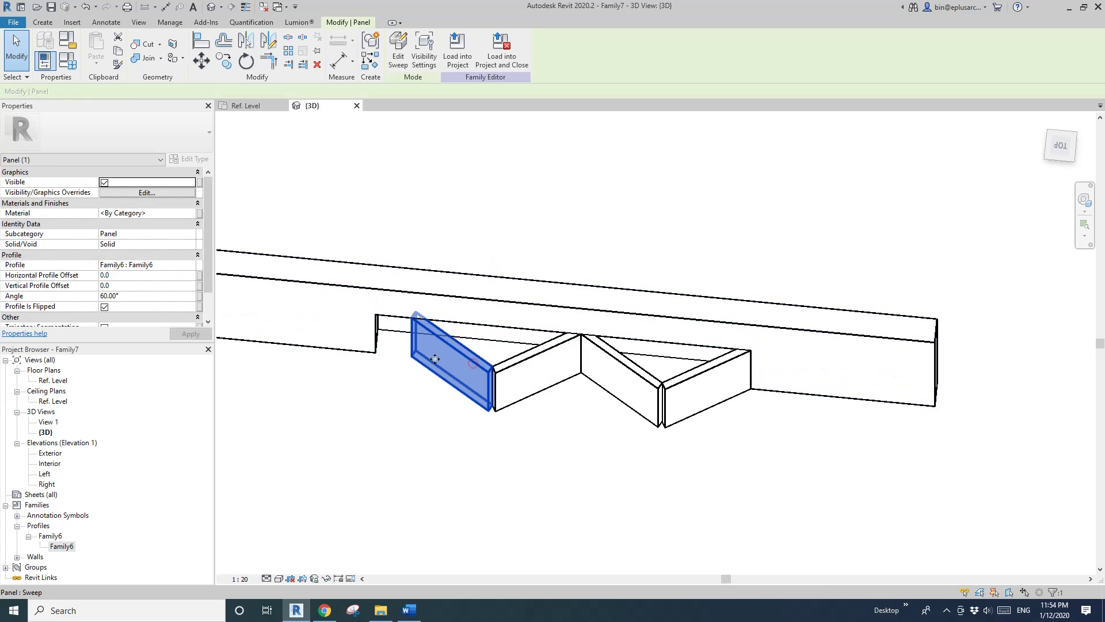
- Check the second panel's angle association and link the fourth panel's profile angle to the same family parameter, 2A
left_click(639, 381)
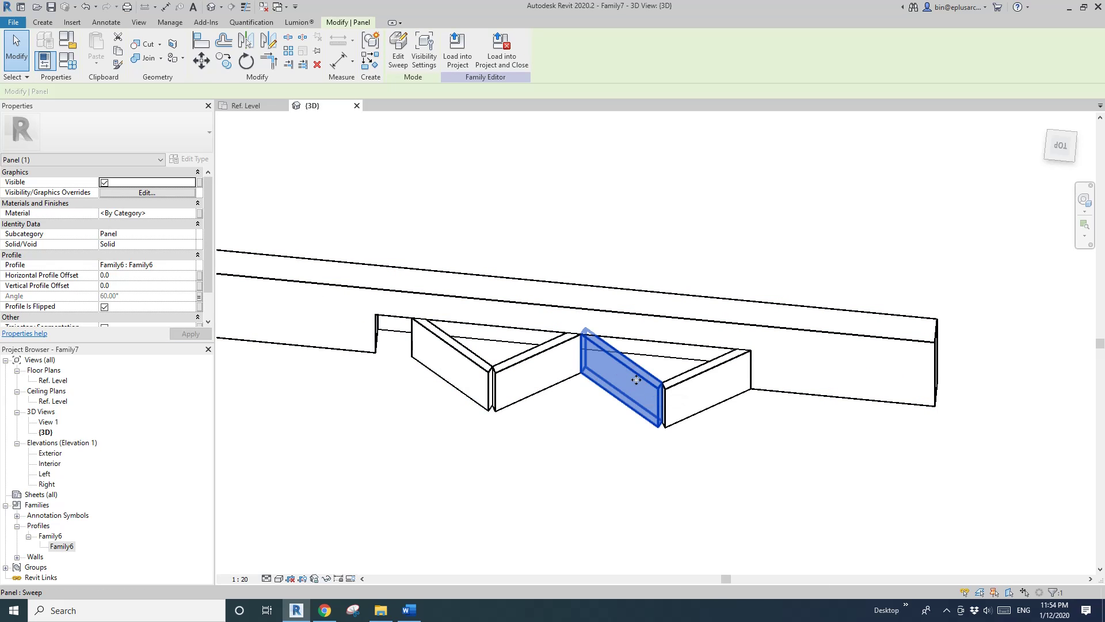
left_click(199, 296)
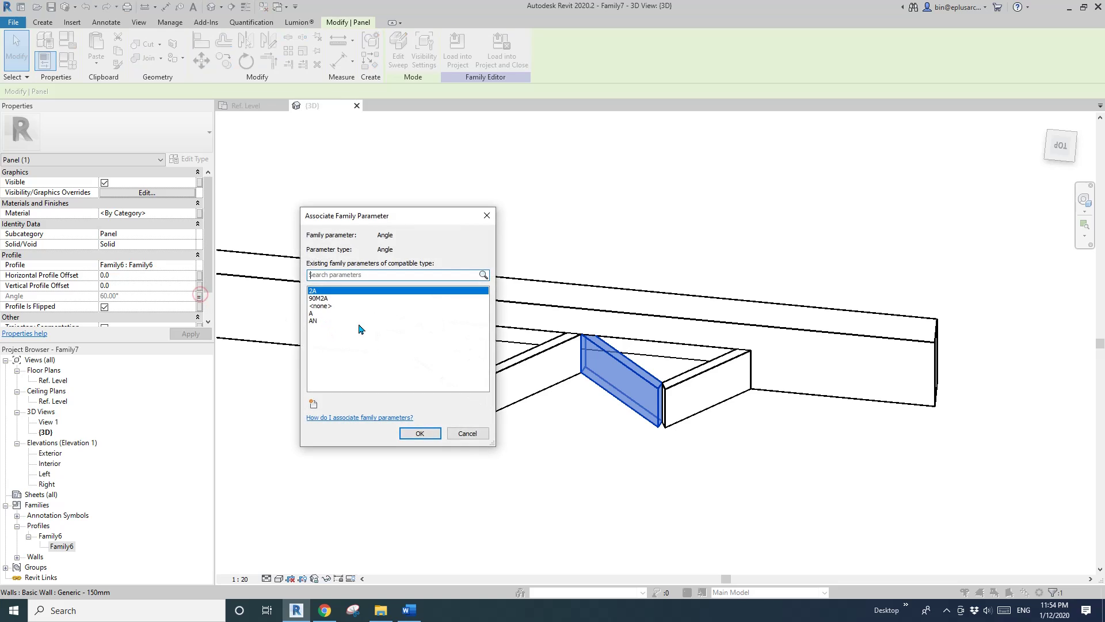
left_click(467, 433)
left_click(464, 363)
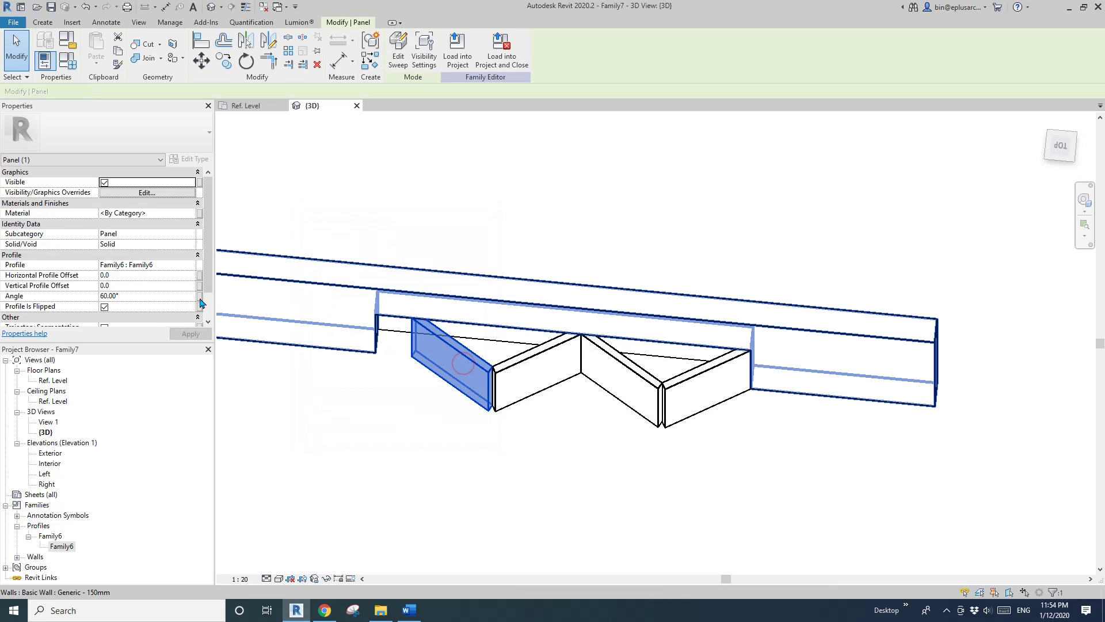
left_click(201, 299)
left_click(326, 290)
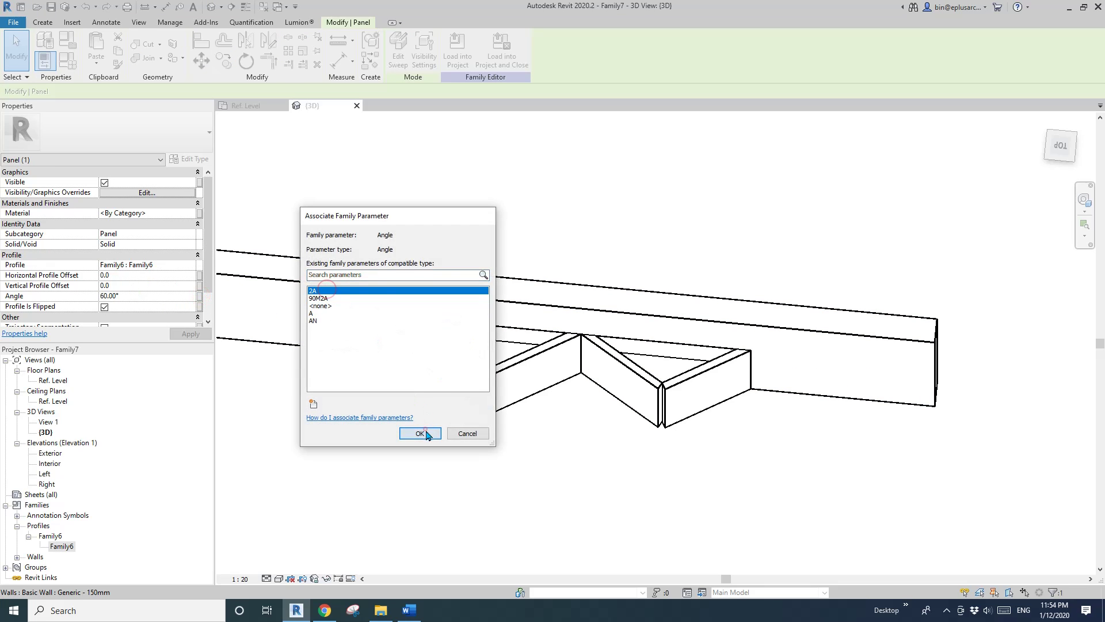
left_click(426, 434)
- Test the panel folding by applying 0° and 45° in turn to family parameter A
left_click(566, 387)
middle_click_drag(565, 389, 608, 326, "shift")
scroll(613, 313, "down", 1)
scroll(651, 316, "down", 1)
middle_click_drag(608, 326, 654, 346)
left_click(67, 60)
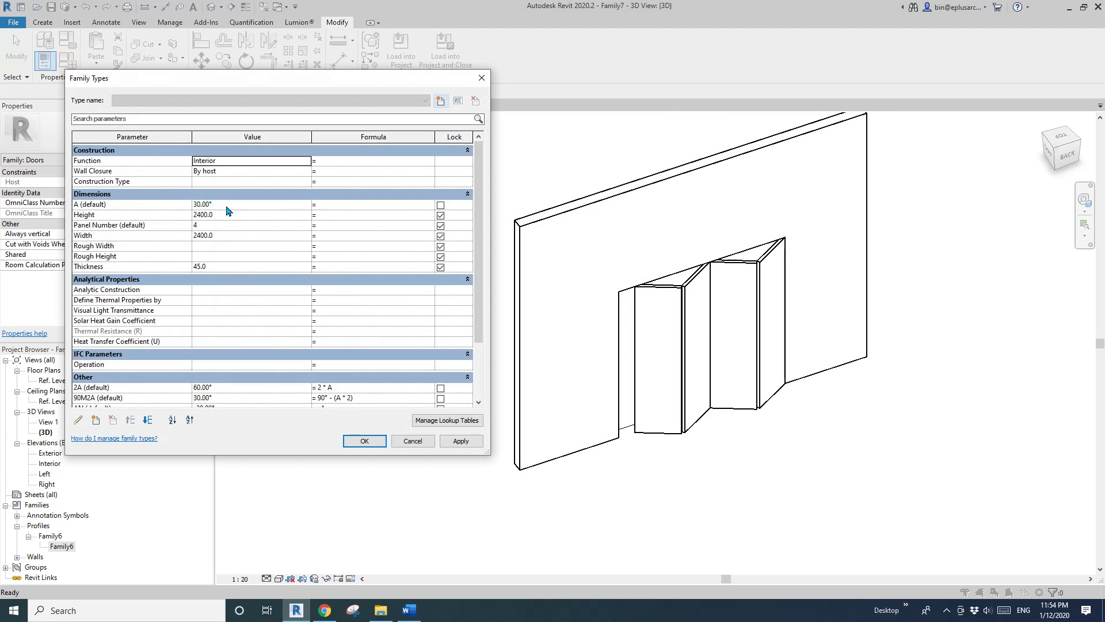
left_click(228, 206)
type("0")
left_click(467, 441)
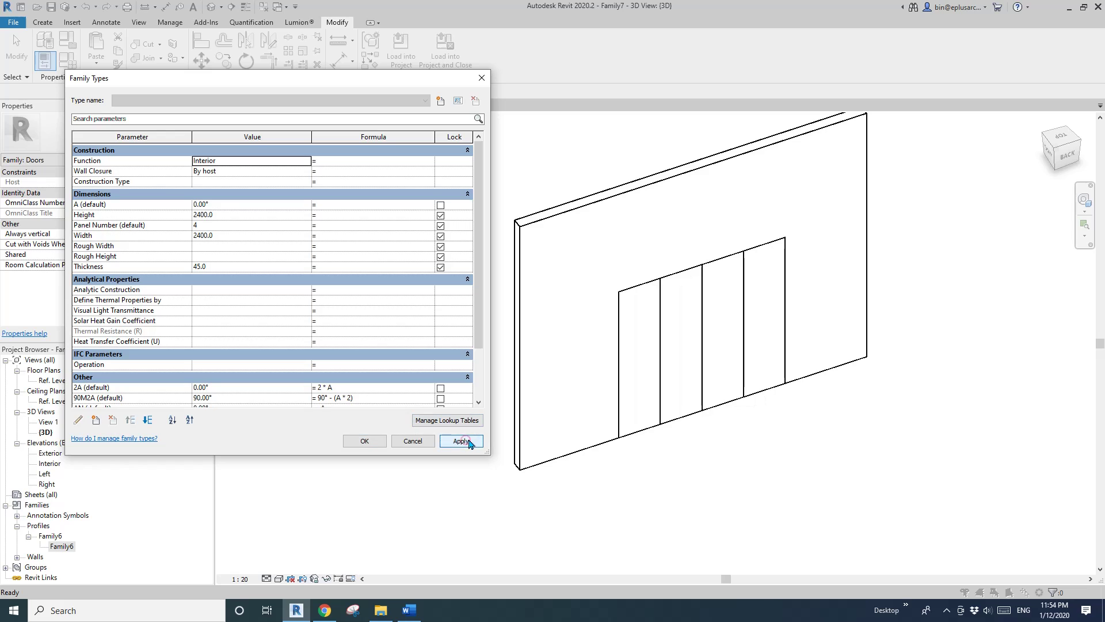
left_click(236, 206)
type("45")
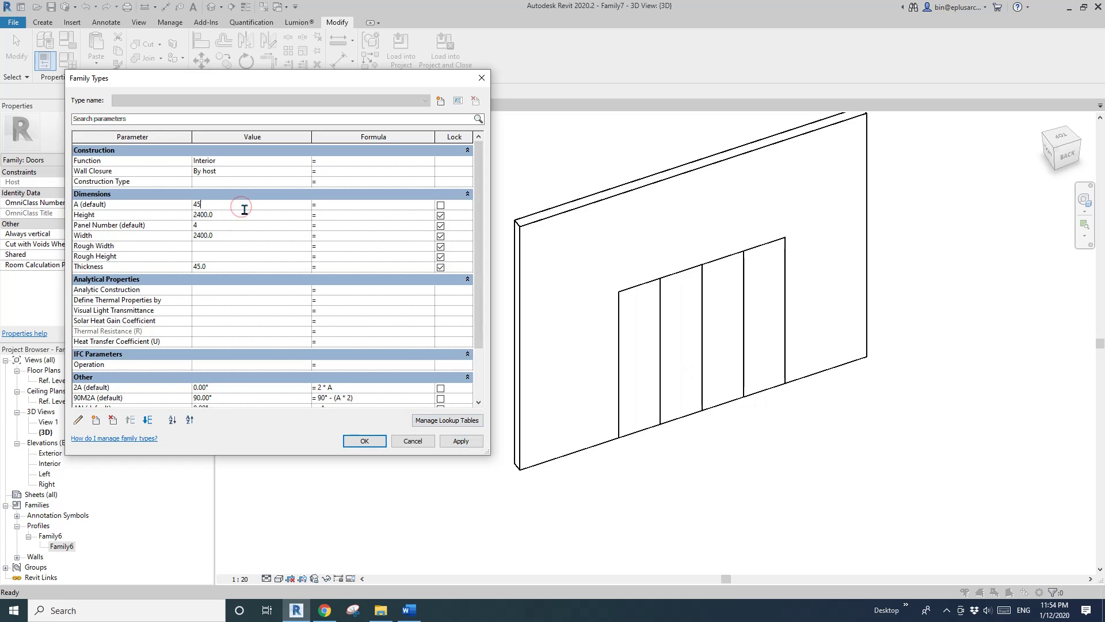
left_click(464, 442)
- Set family parameter A to 90° and apply it to fold the panels completely
left_click(251, 205)
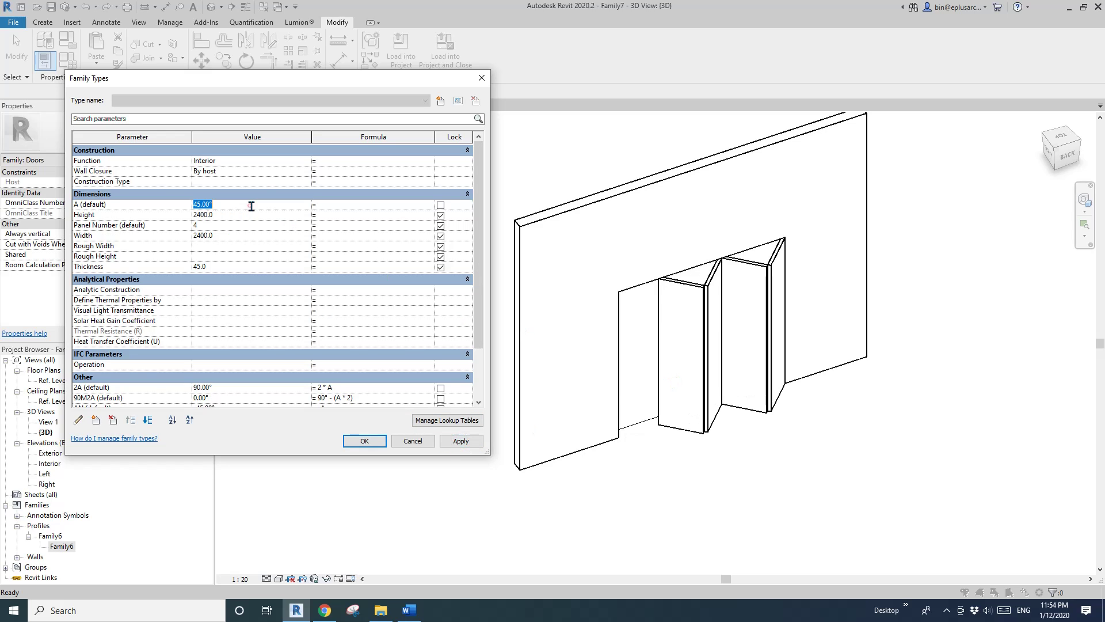
type("90")
left_click(460, 441)
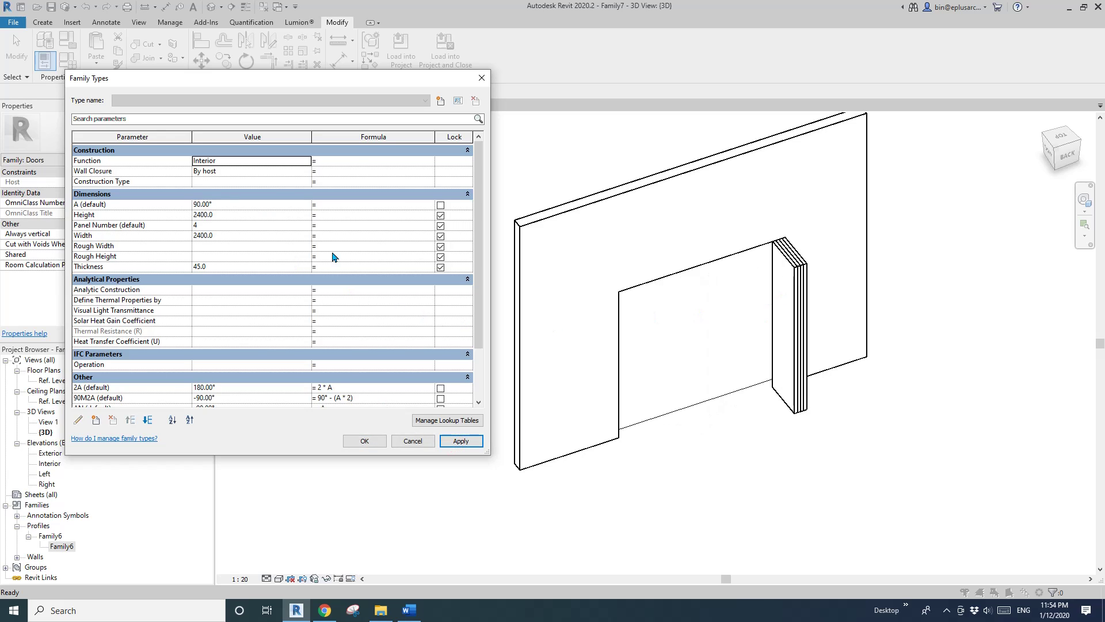
- Set the door's Width to 3000 and Height to 2100, and accept the family type values
left_click(232, 238)
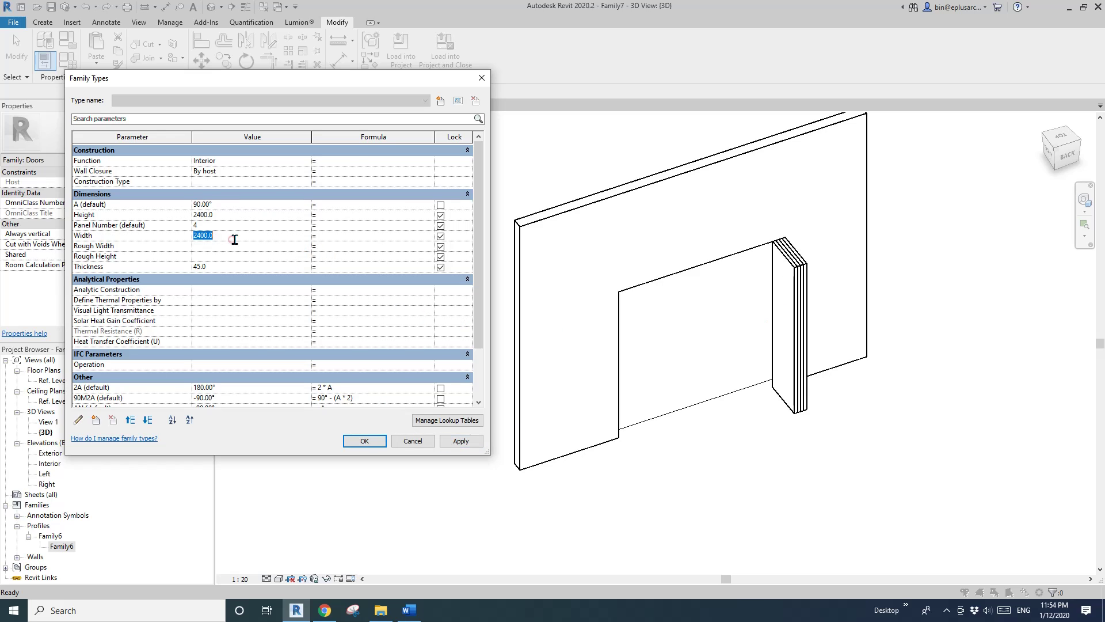
type("3000")
left_click(460, 441)
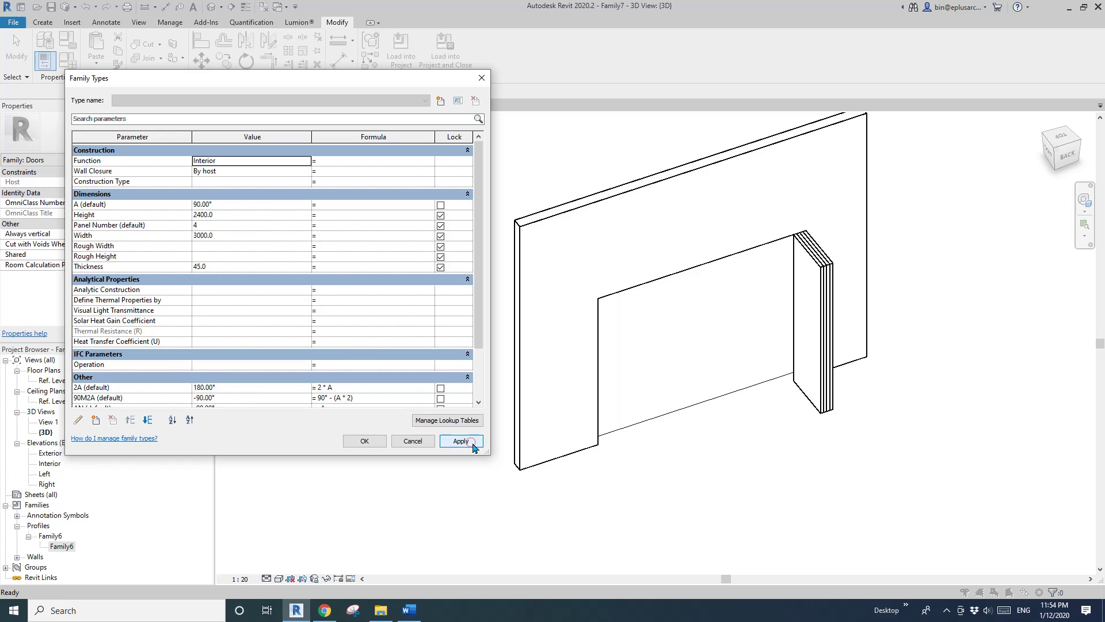
left_click(233, 217)
type("2")
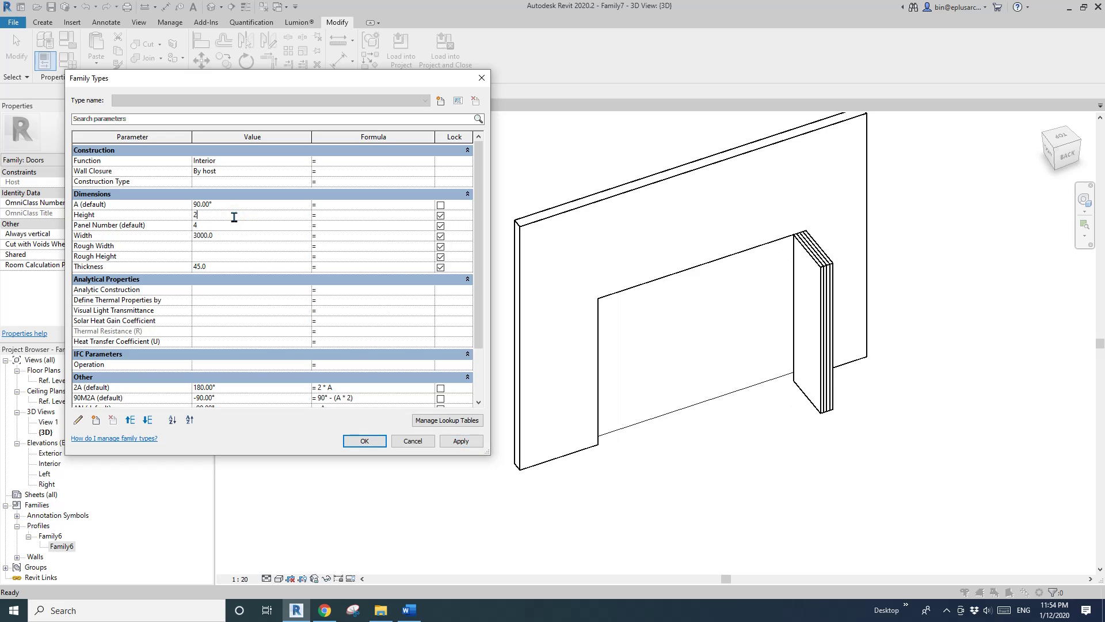
left_click(459, 440)
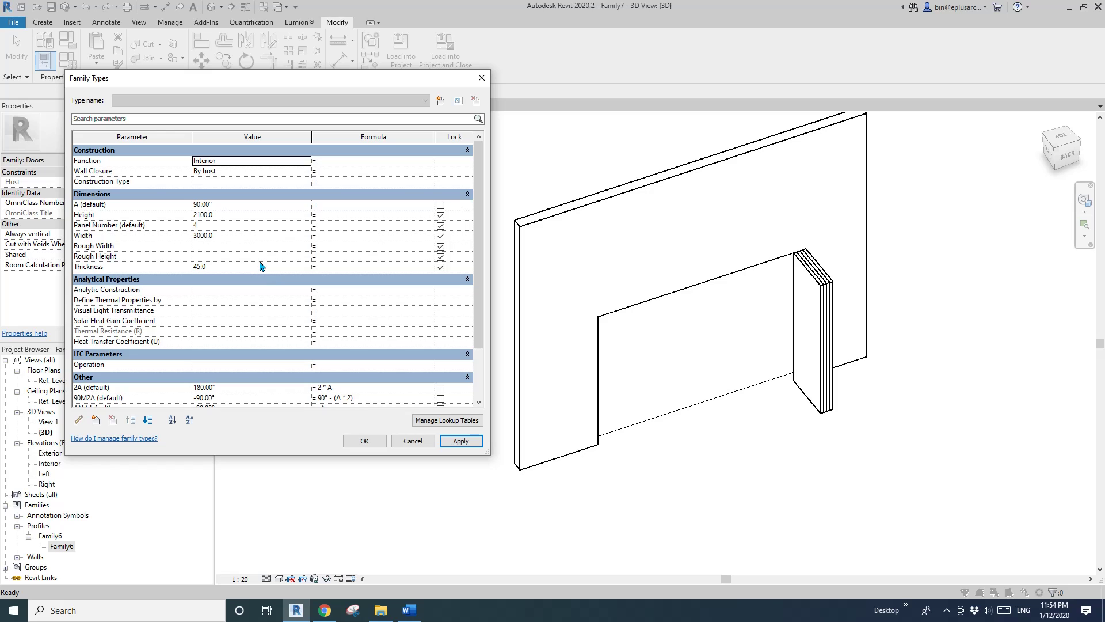
left_click(364, 441)
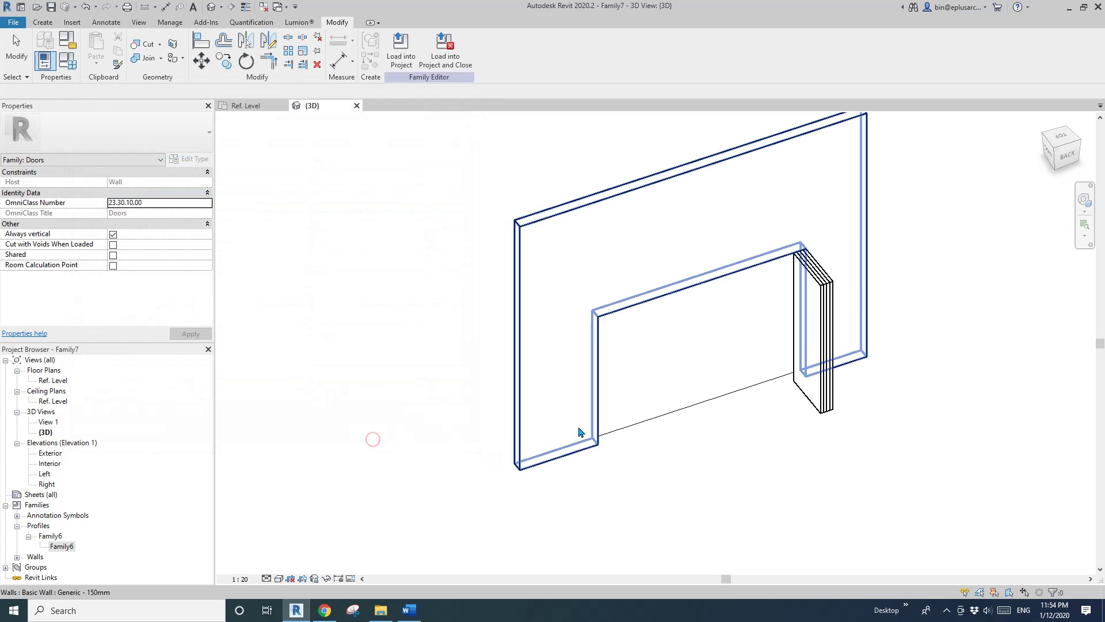
- Examine the stack of folded panels at the edge of the wall opening
middle_click_drag(798, 357, 601, 357)
left_click(611, 344)
scroll(610, 341, "up", 2)
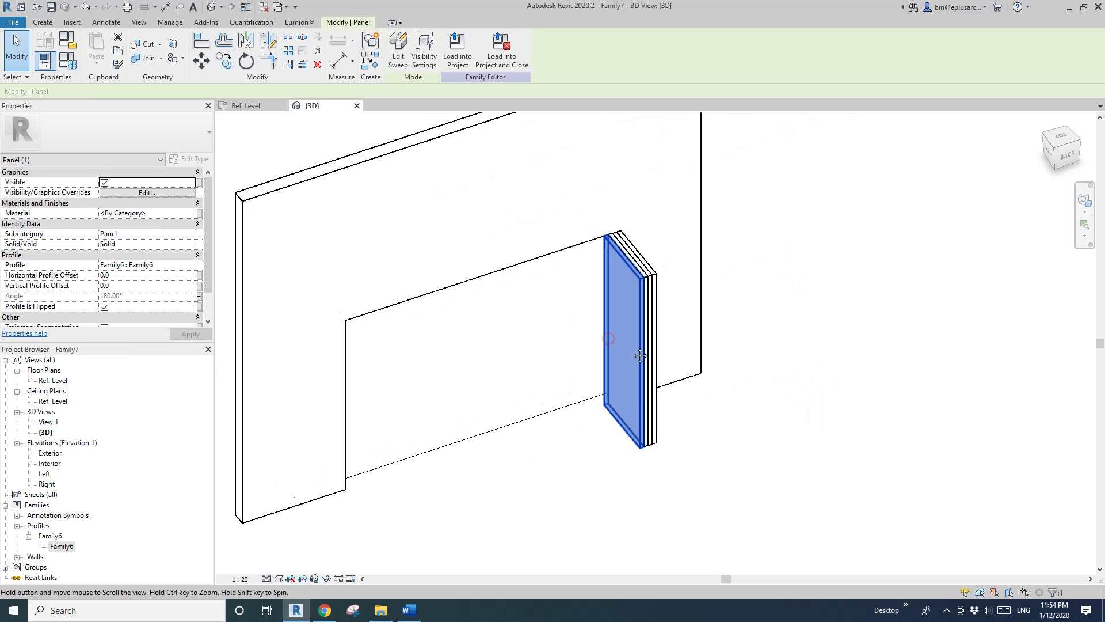
scroll(610, 338, "down", 1)
left_click(610, 338)
middle_click_drag(644, 322, 679, 326)
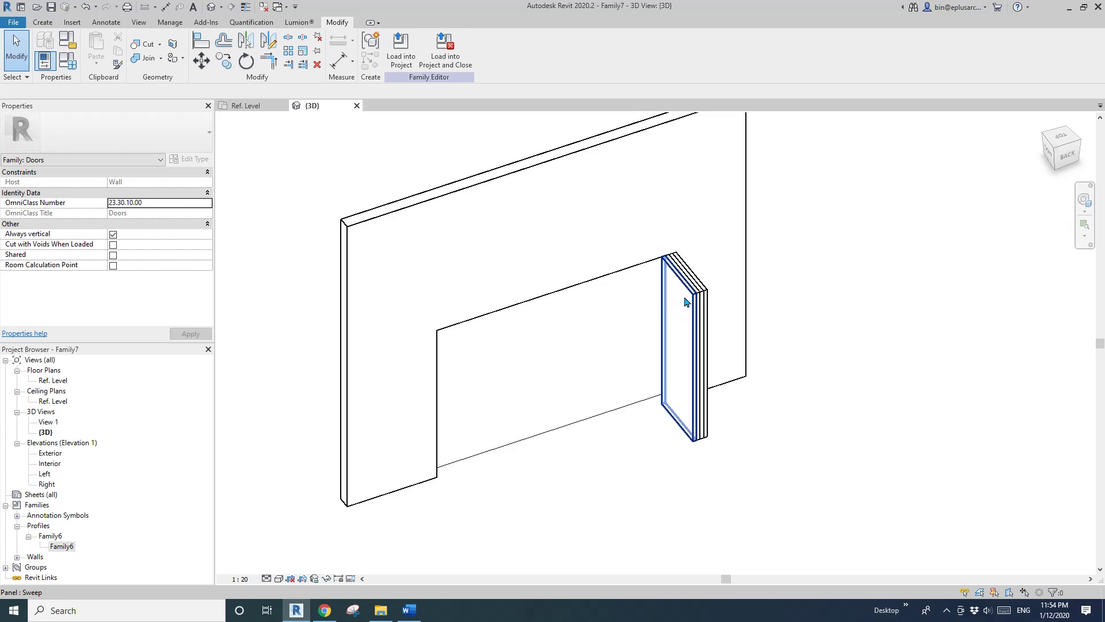
middle_click_drag(605, 339, 632, 336)
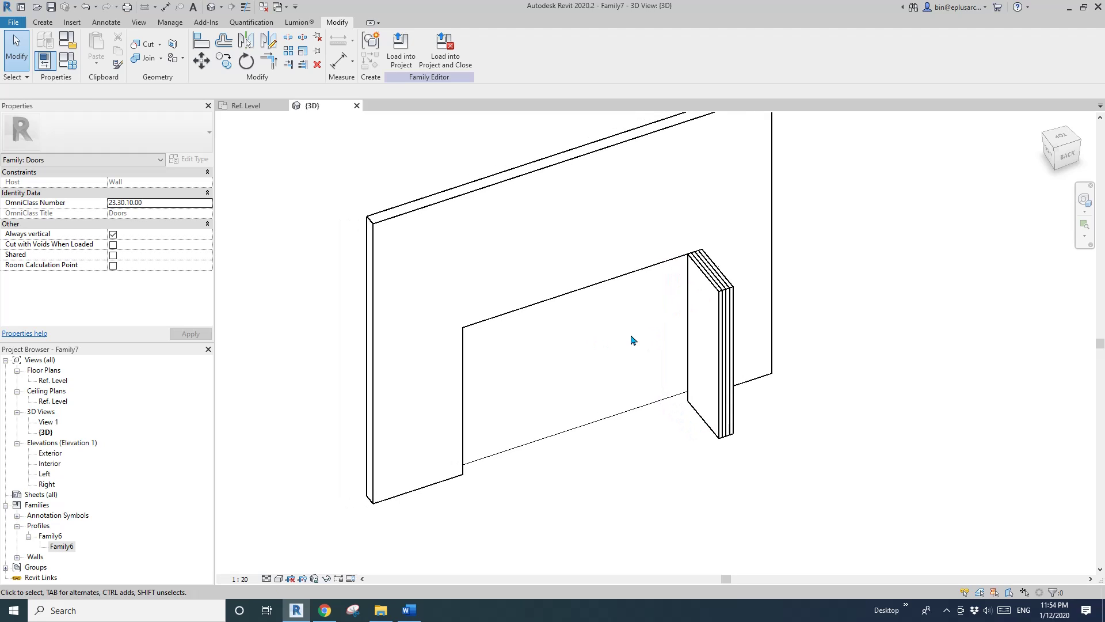
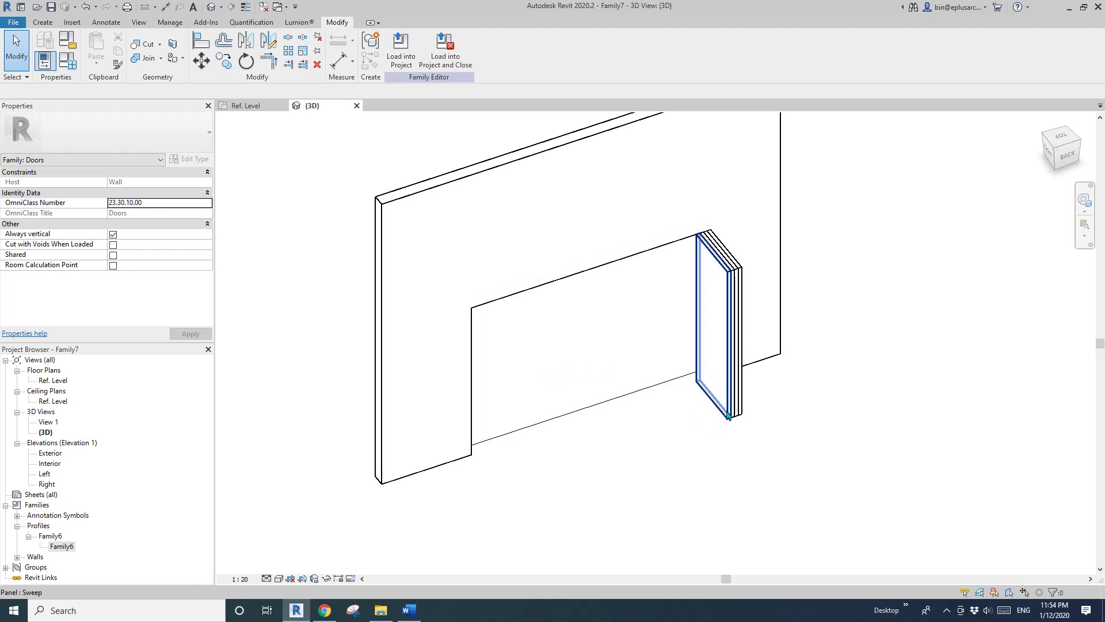
scroll(717, 381, "down", 1)
middle_click_drag(711, 382, 723, 386)
scroll(597, 368, "up", 1)
middle_click_drag(577, 367, 573, 369)
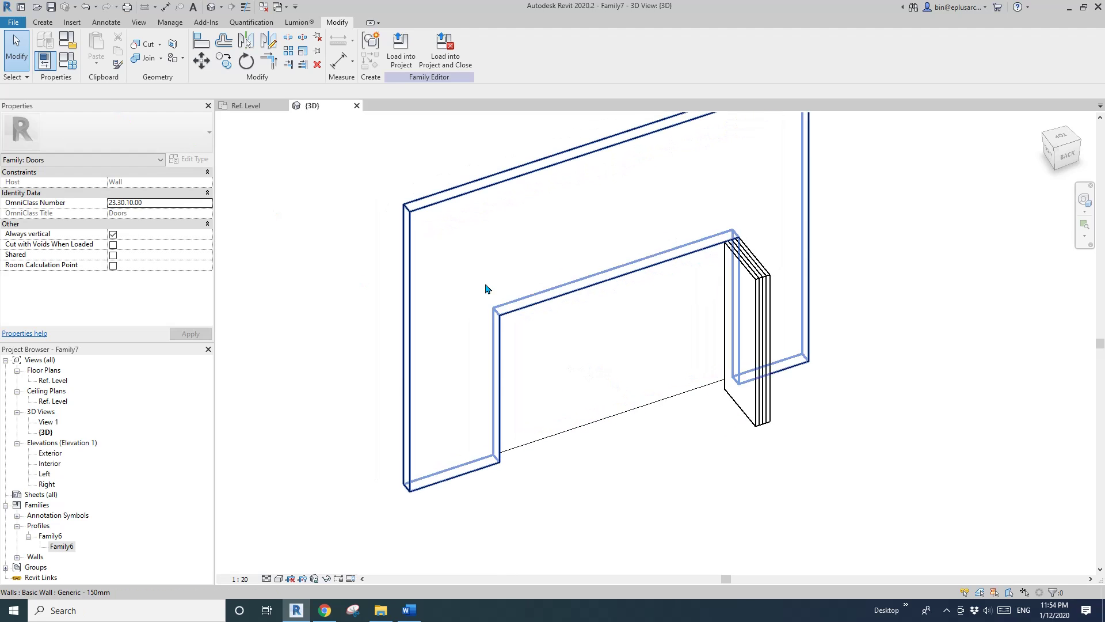
middle_click_drag(734, 293, 721, 335)
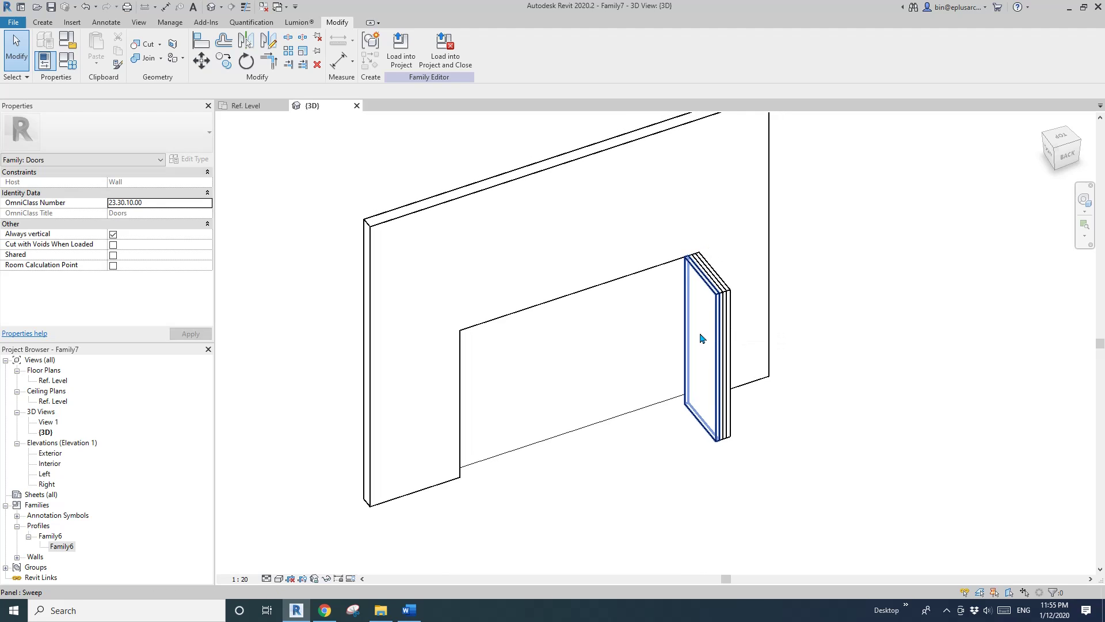
left_click(67, 60)
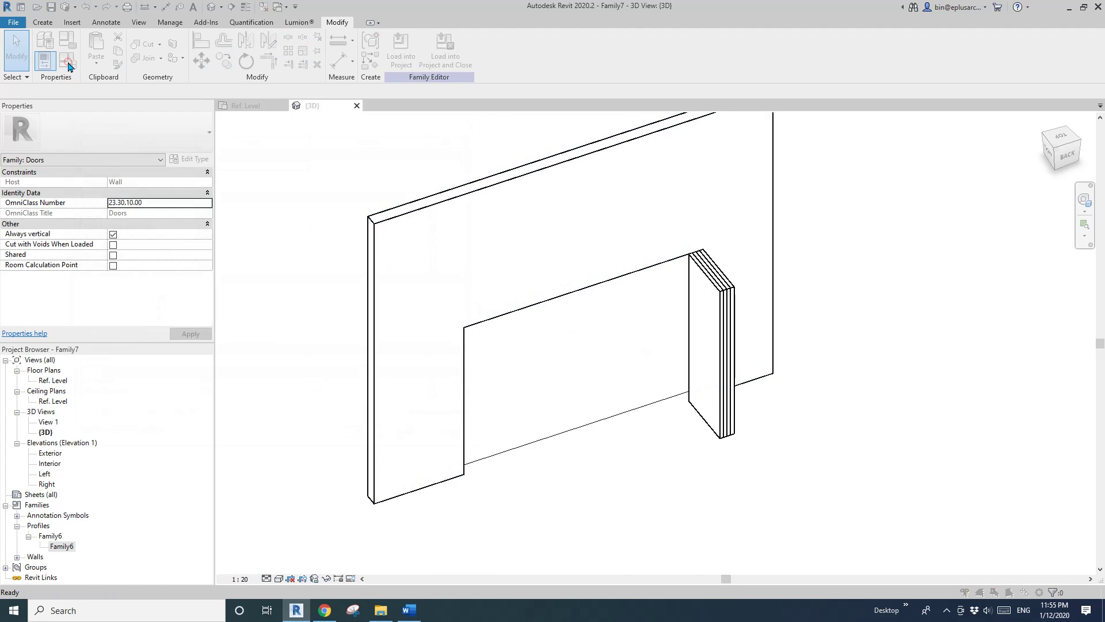
key("Escape")
- Link the Visible property of the folded panel nearest the opening to a new instance parameter named Panel 4 vis
left_click(716, 323)
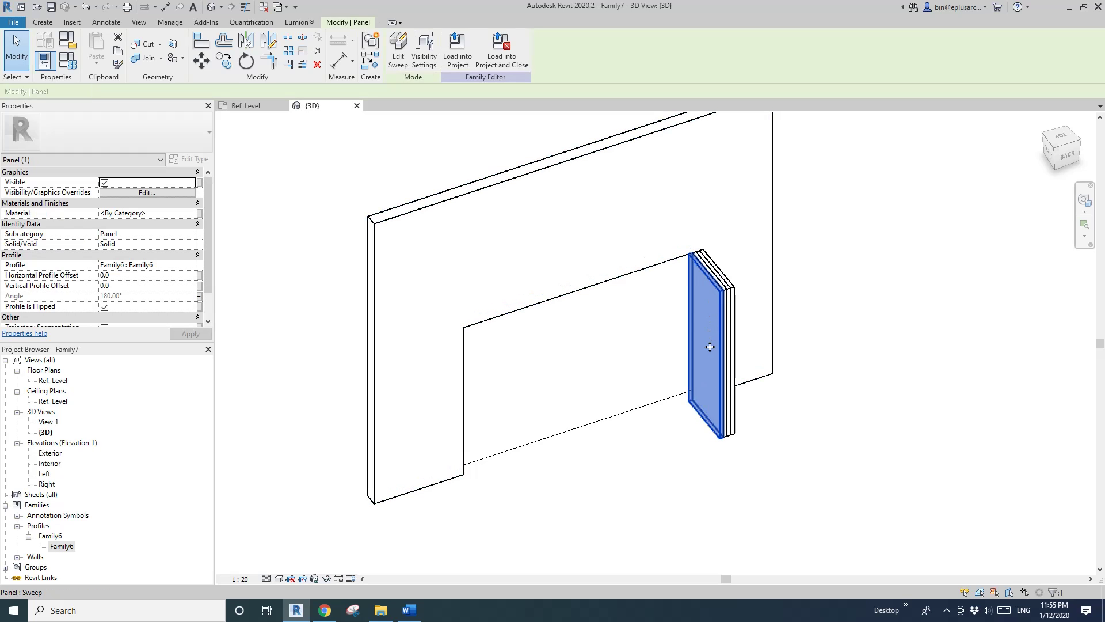
scroll(710, 347, "up", 2)
scroll(211, 301, "down", 2)
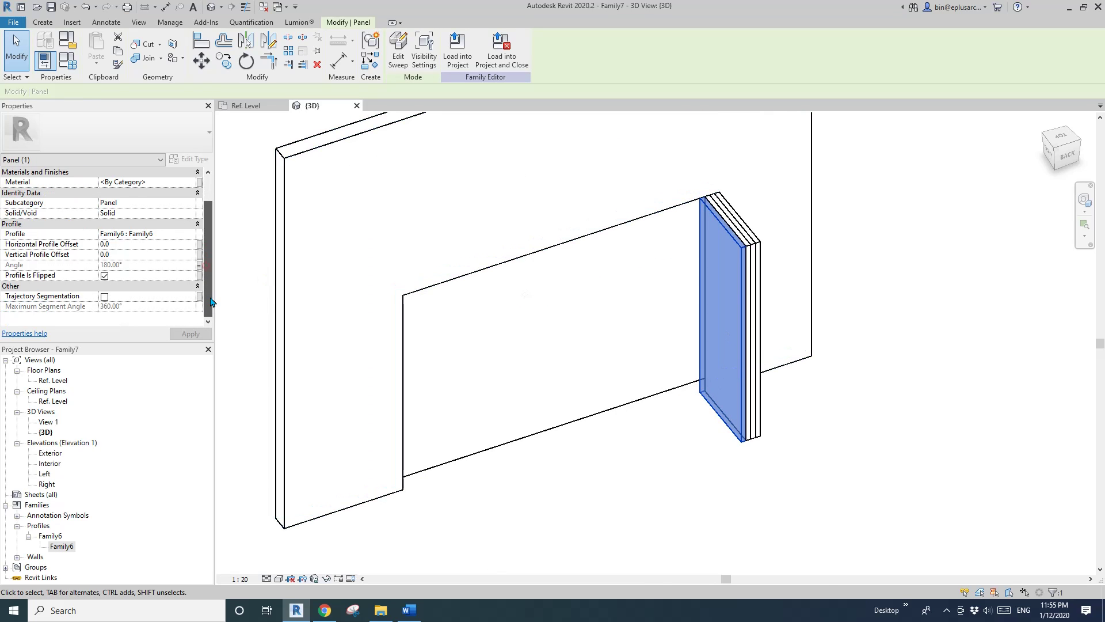
scroll(77, 207, "up", 3)
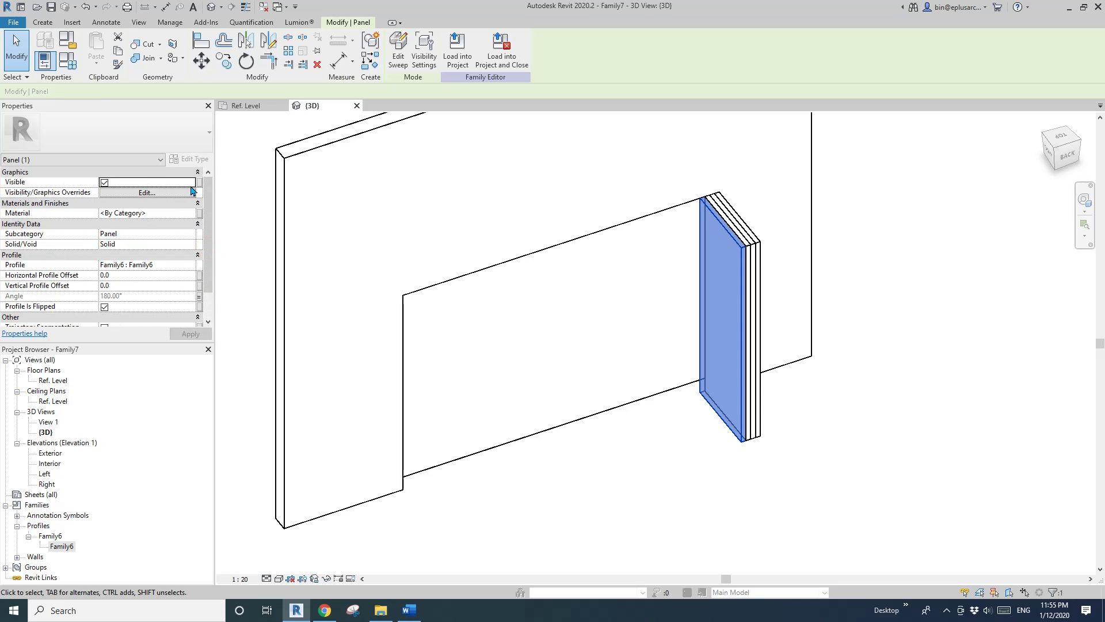
left_click(199, 182)
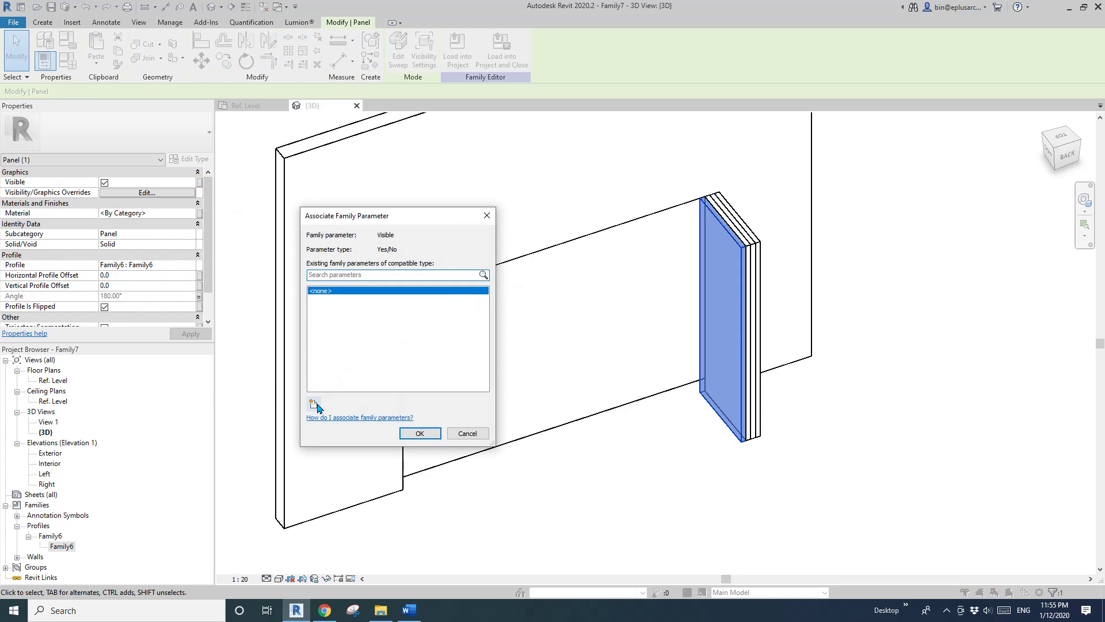
left_click(315, 405)
type("pAN")
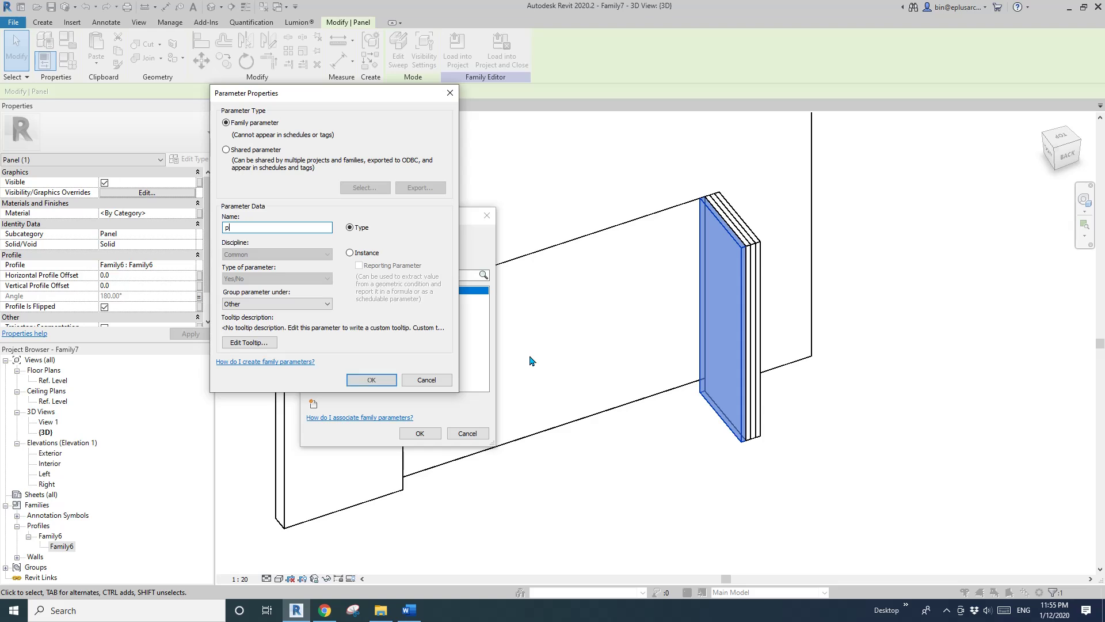
key("BackSpace")
key("BackSpace")
key("BackSpace")
type("Panel 4")
left_click(350, 253)
left_click(371, 380)
left_click(420, 433)
- Give family parameter Panel 4 vis the formula Panel Number > 3 and accept the family types
middle_click_drag(510, 362, 595, 369)
left_click(66, 60)
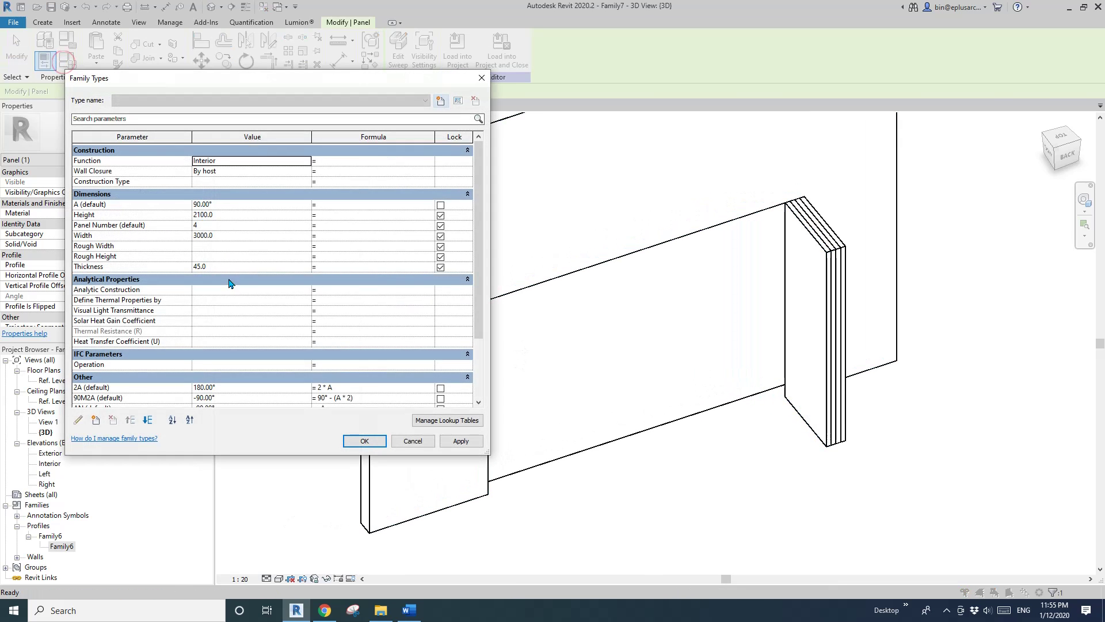
scroll(230, 287, "down", 3)
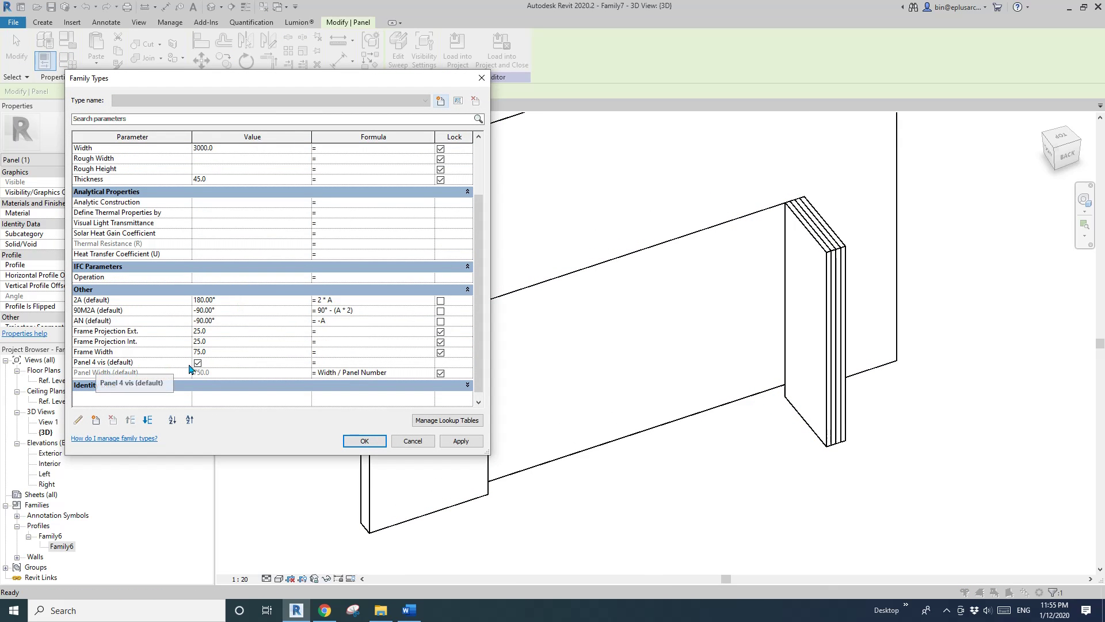
left_click(328, 363)
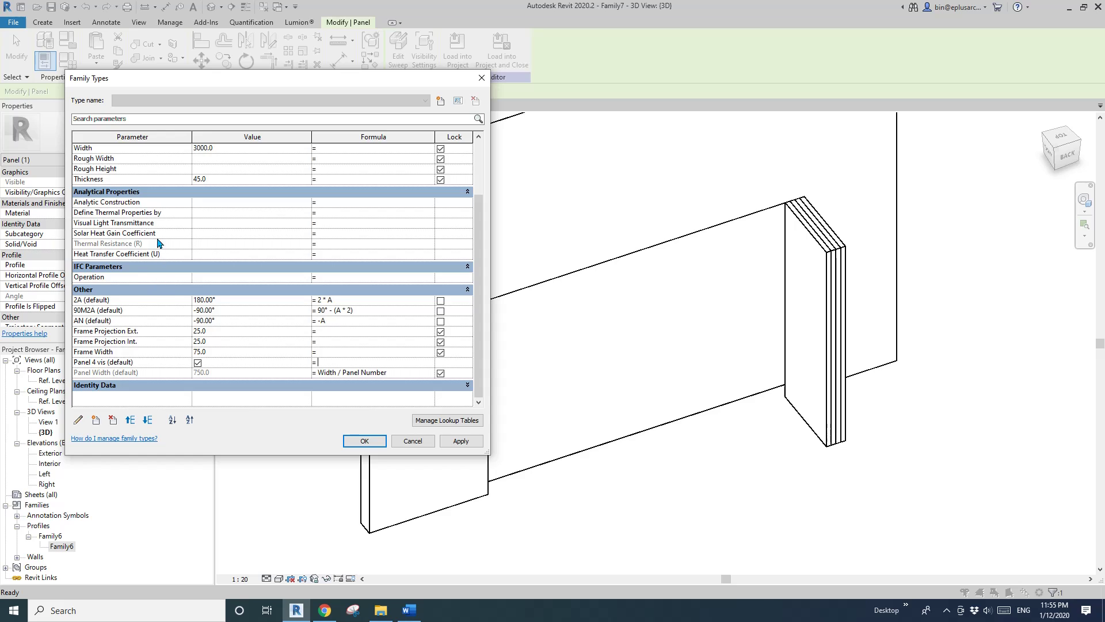
scroll(159, 243, "up", 3)
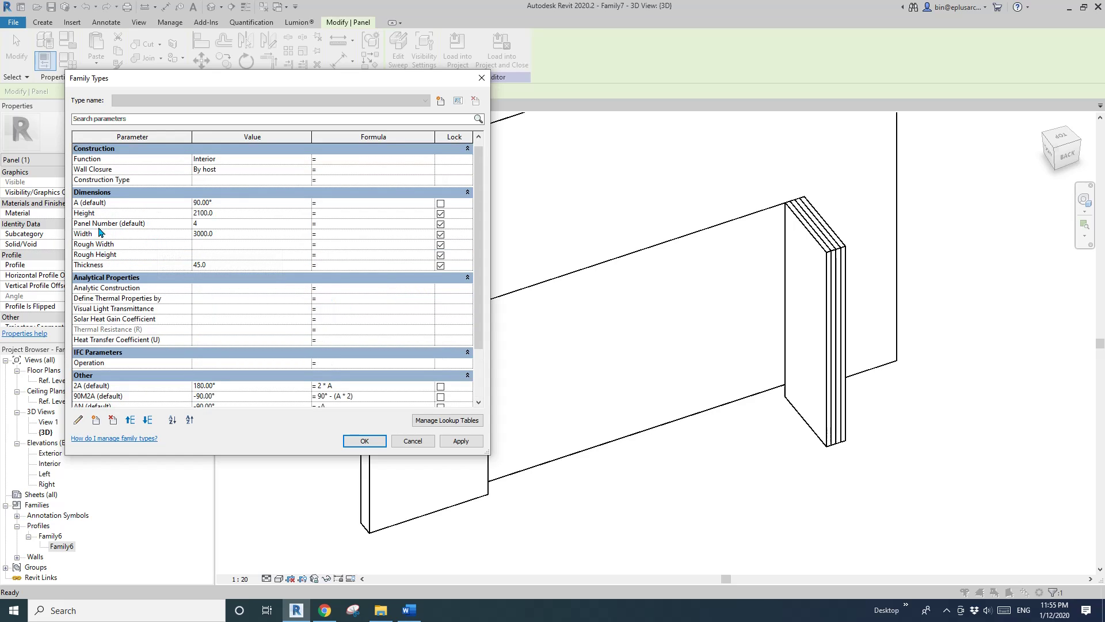
left_click(112, 224)
left_click_drag(129, 225, 75, 224)
key("ctrl+c")
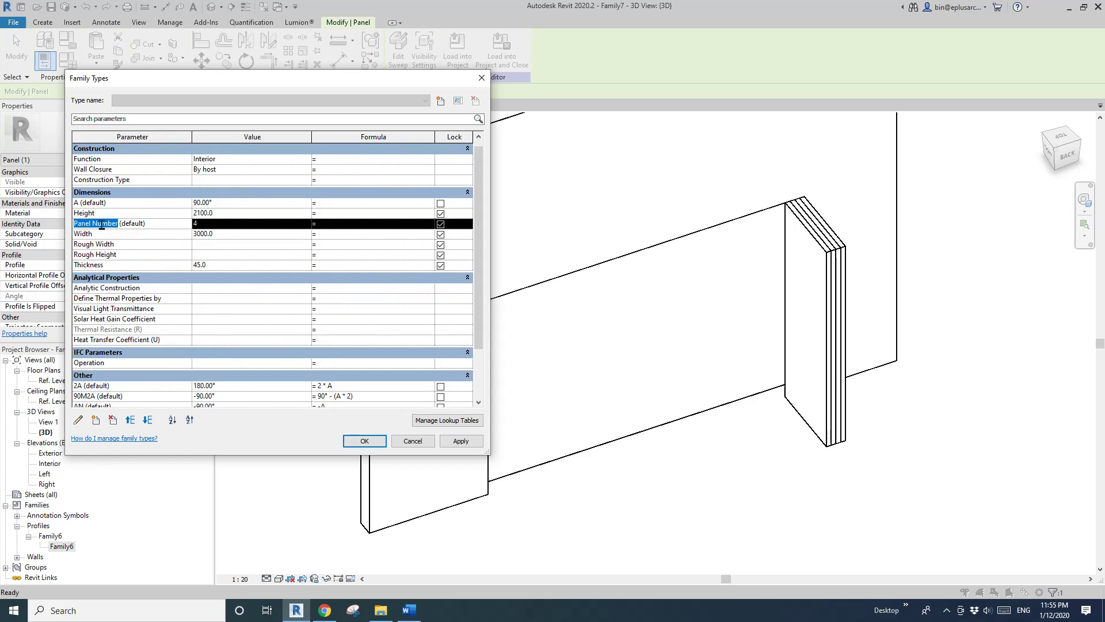
scroll(224, 252, "down", 3)
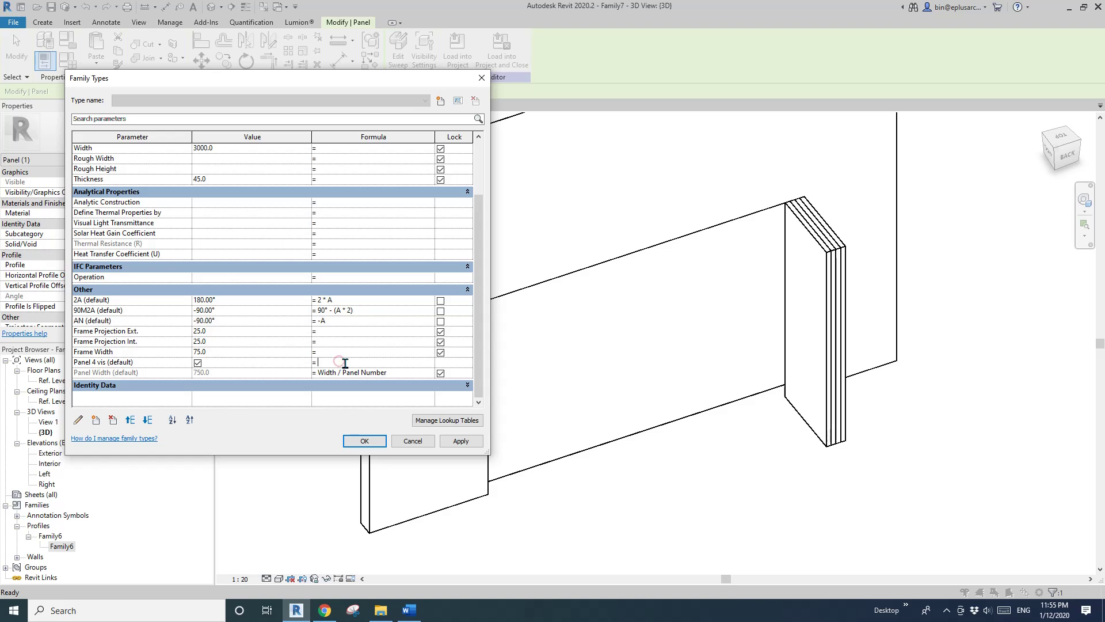
key("ctrl+v")
left_click(360, 352)
left_click(374, 441)
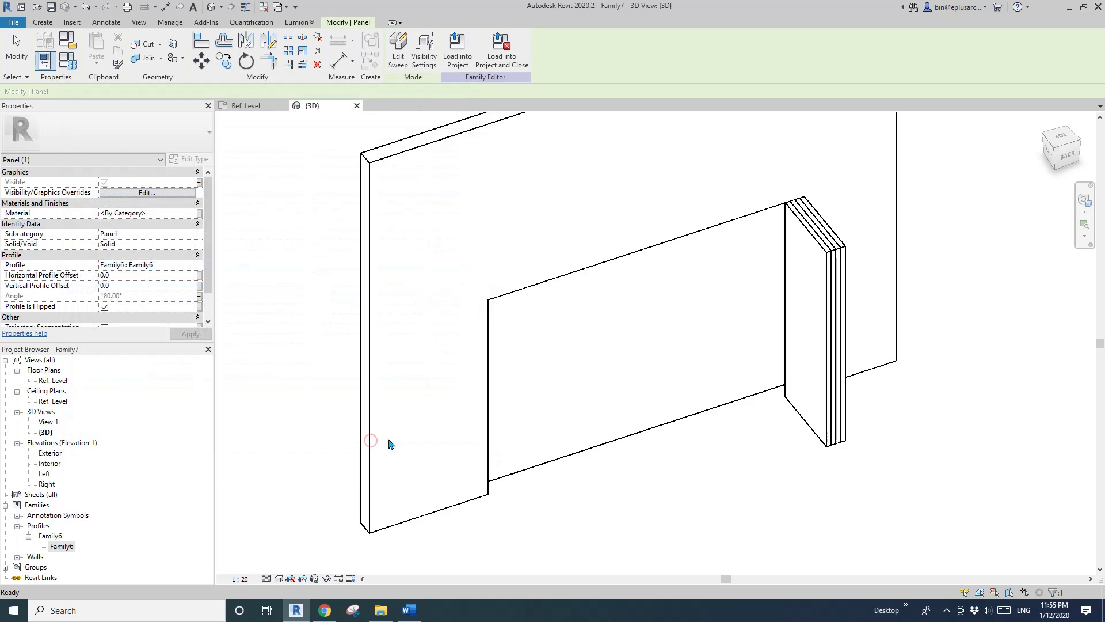
- Set the door's Panel Number to 3, apply it and accept the family type values
middle_click_drag(629, 355, 683, 354)
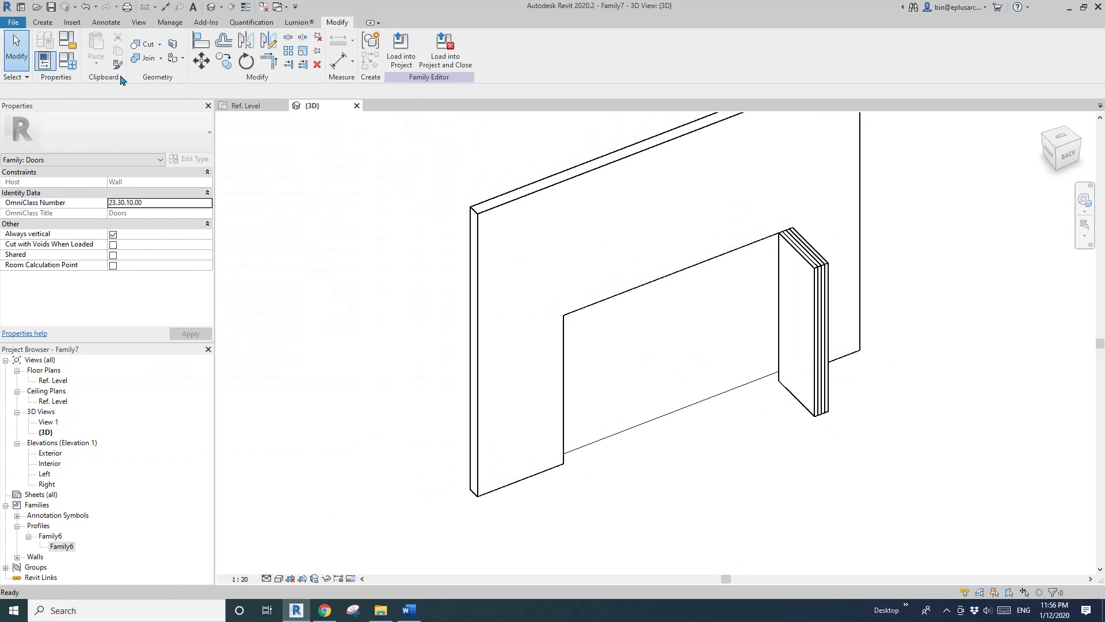
left_click(68, 60)
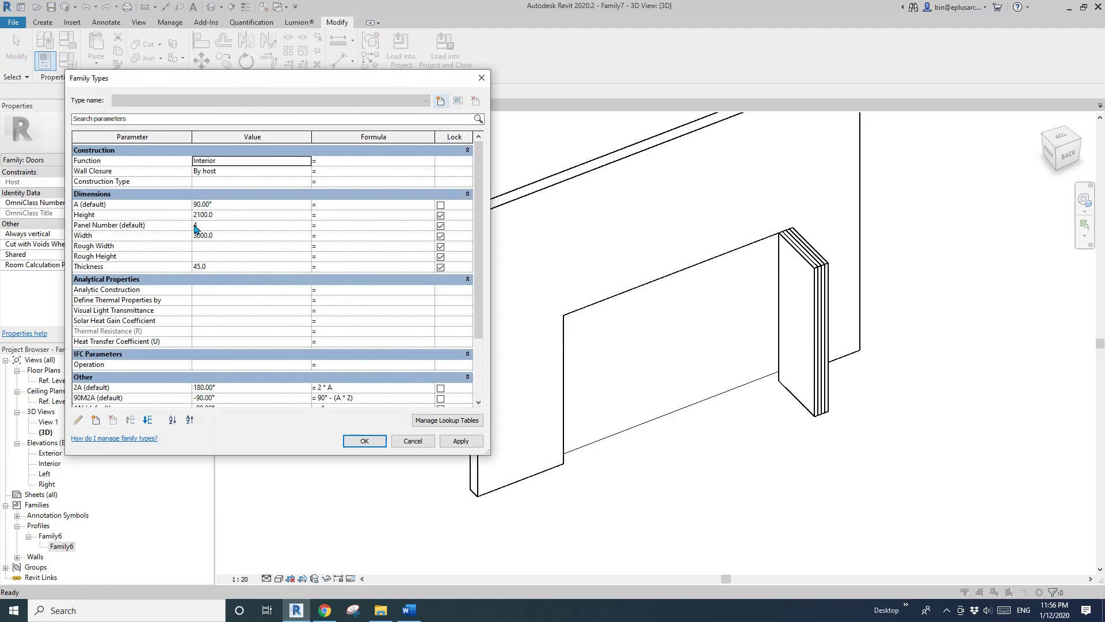
double_click(195, 225)
type("3")
left_click(461, 441)
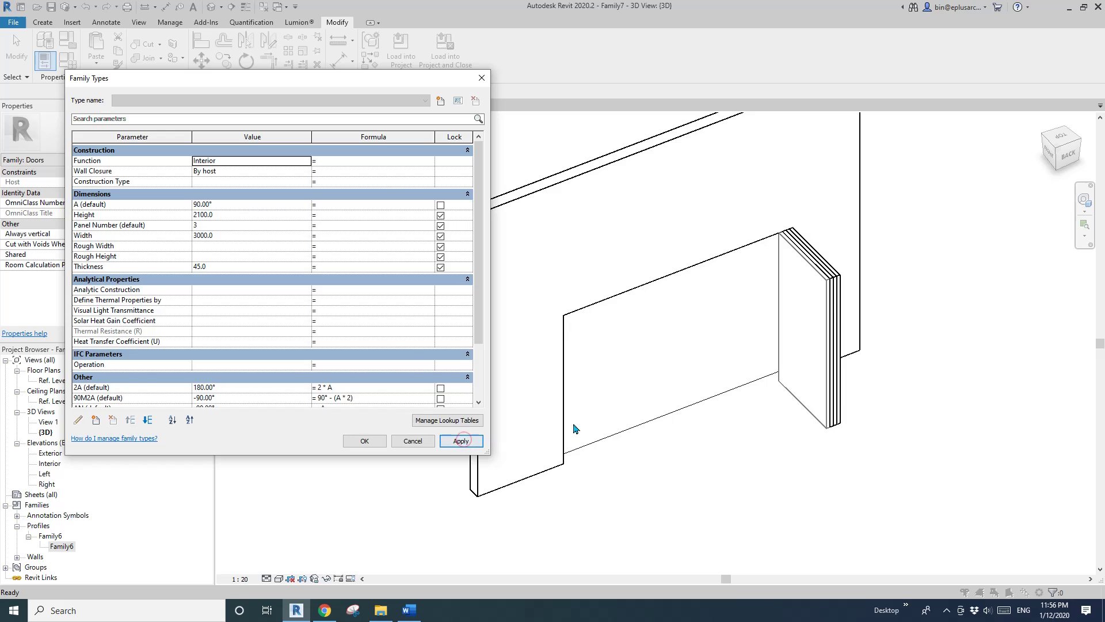
left_click(364, 441)
- Turn Preview Visibility on in the 3D view and inspect the folded panel stack
left_click(351, 578)
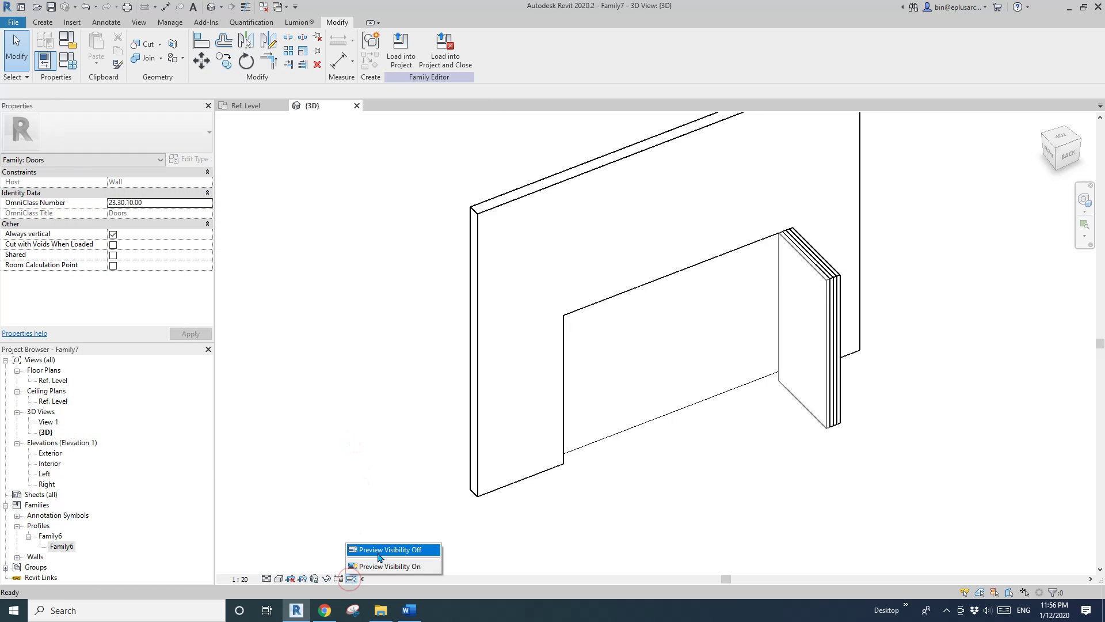
left_click(419, 566)
scroll(829, 297, "up", 1)
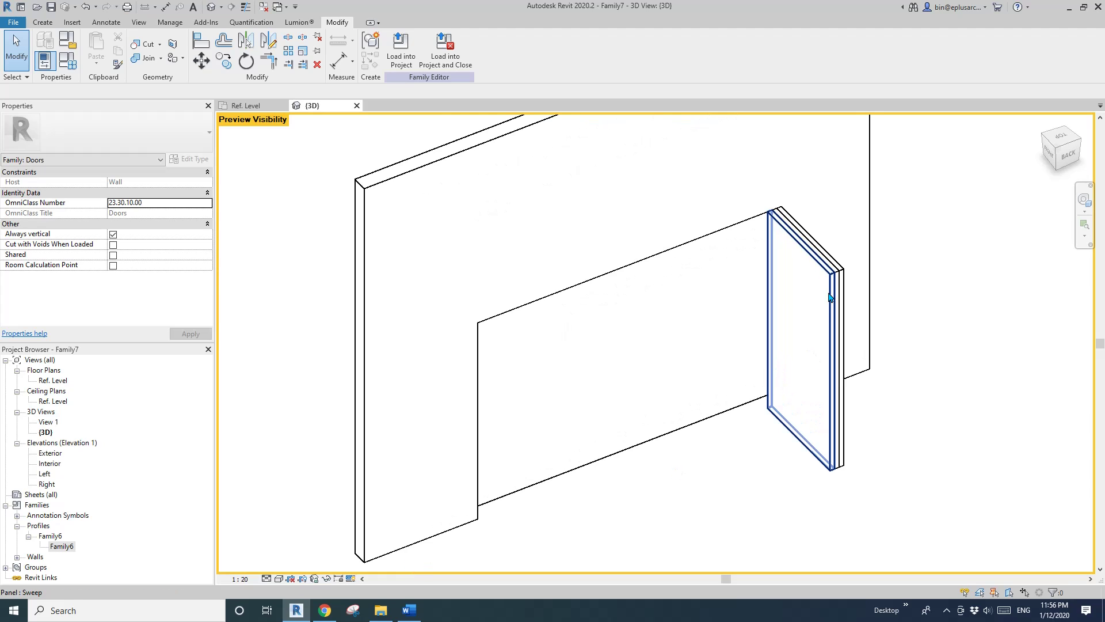
scroll(748, 322, "down", 1)
scroll(743, 288, "down", 1)
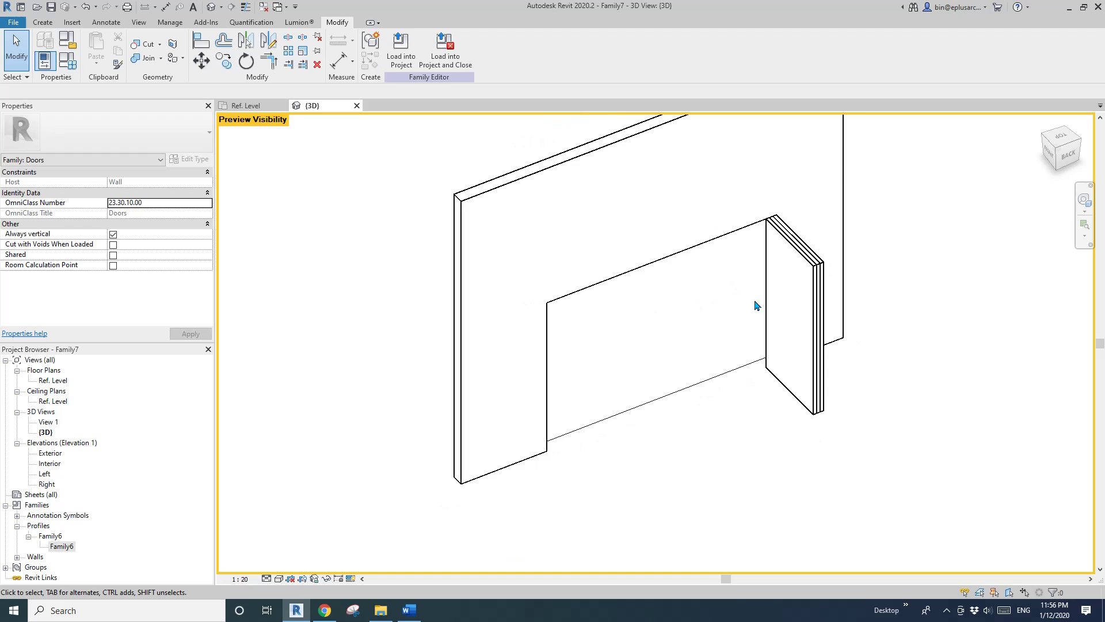
middle_click_drag(698, 307, 758, 307)
- Test the panel visibility by applying Panel Number 4 and 5 in turn
left_click(67, 59)
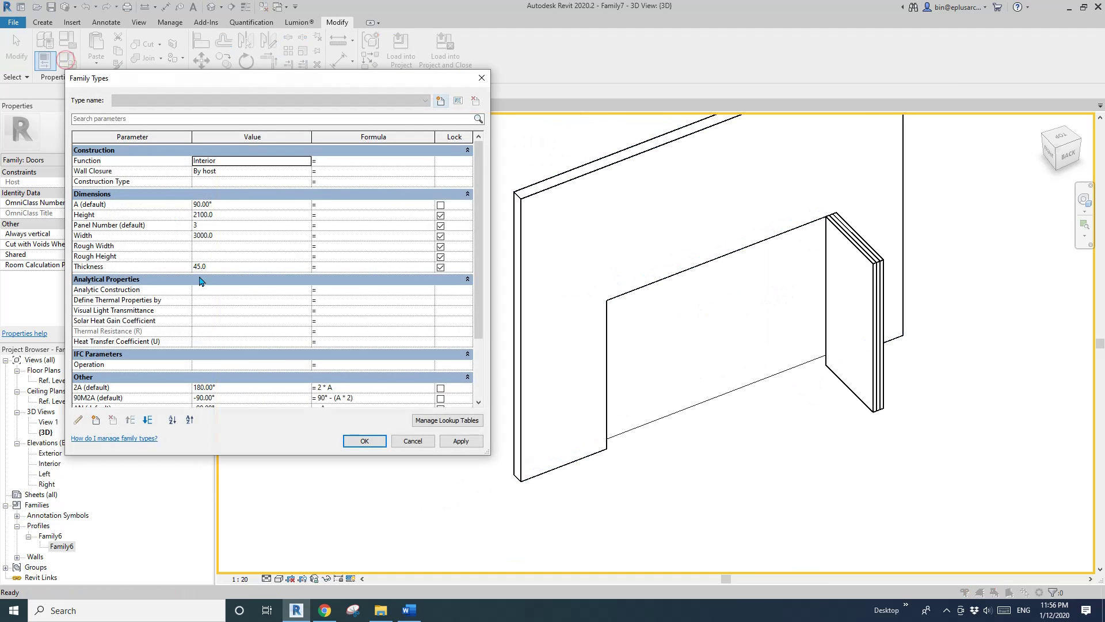
left_click(217, 225)
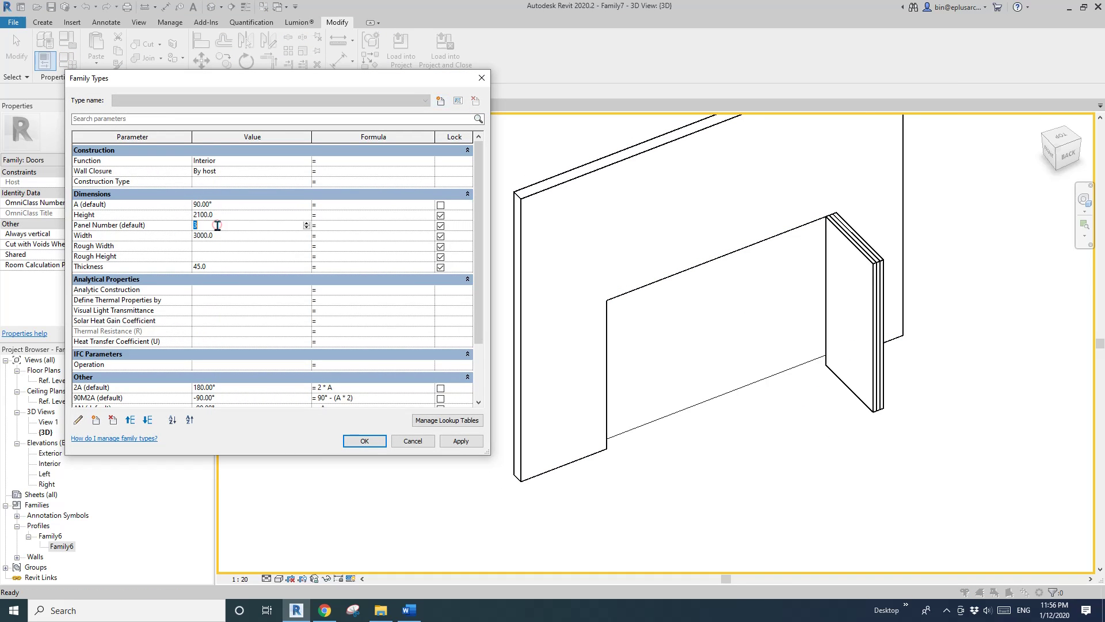
type("4")
left_click(463, 440)
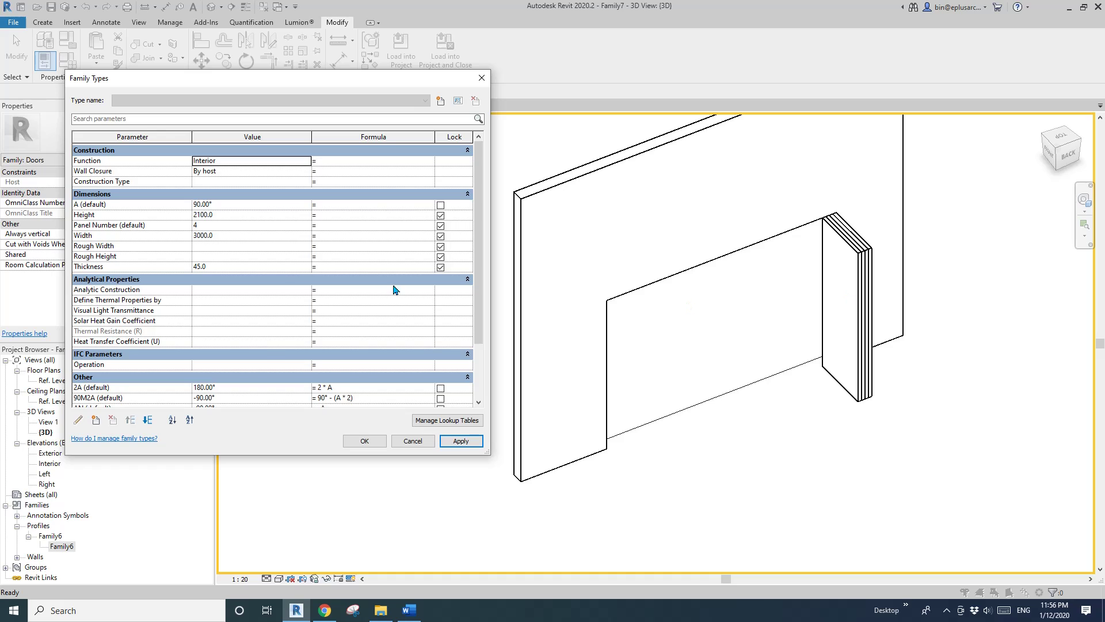
left_click(219, 225)
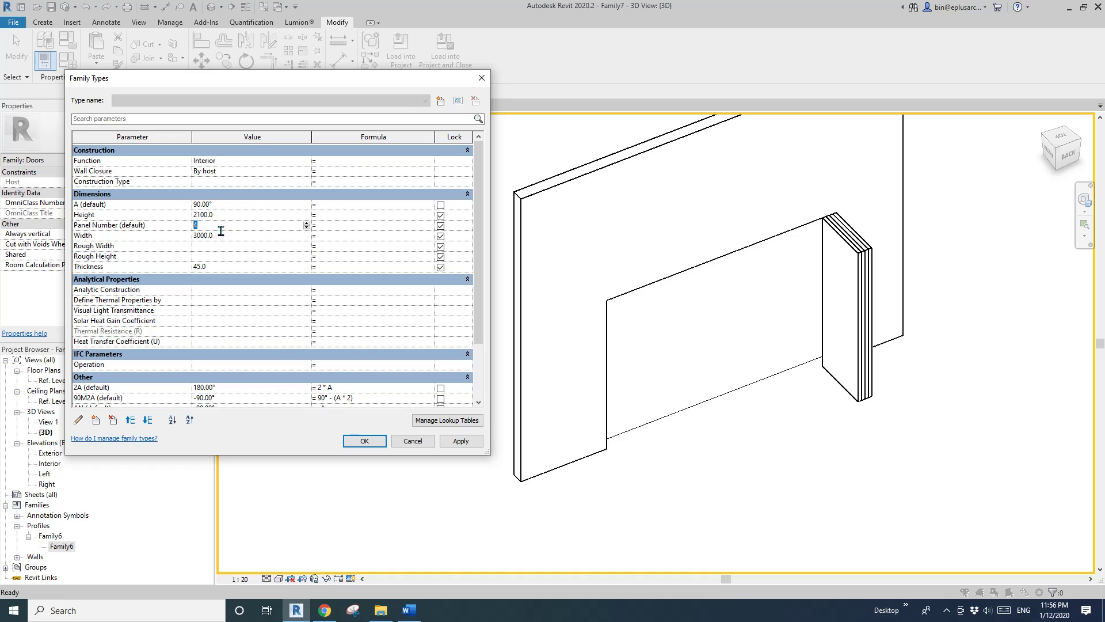
left_click(462, 443)
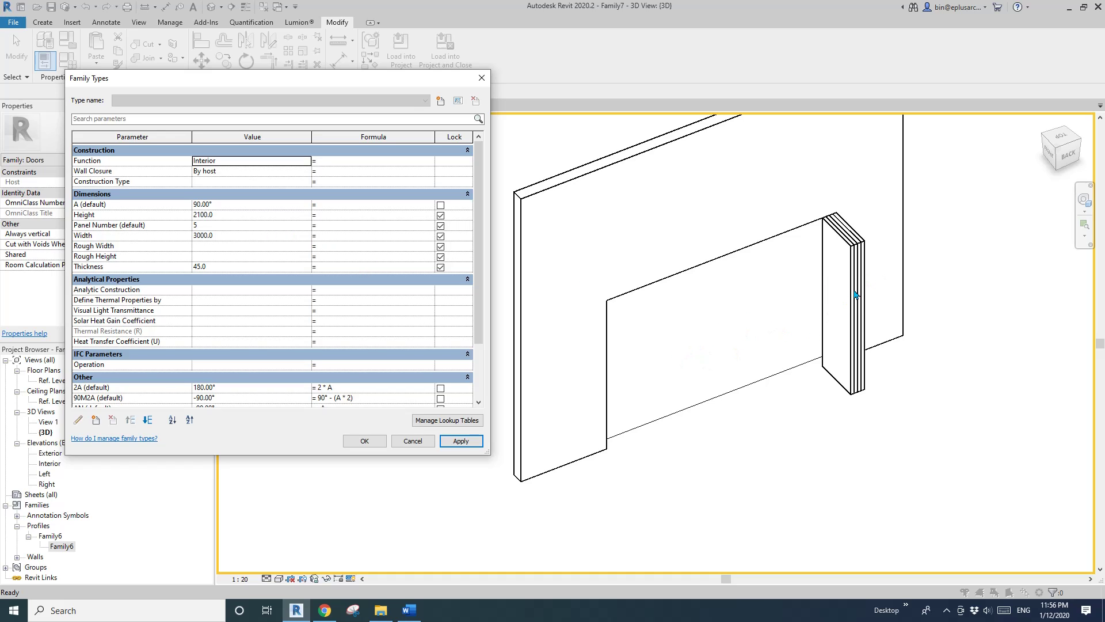
- Set Panel Number to 4, apply it and accept the family type values
left_click(213, 227)
type("4")
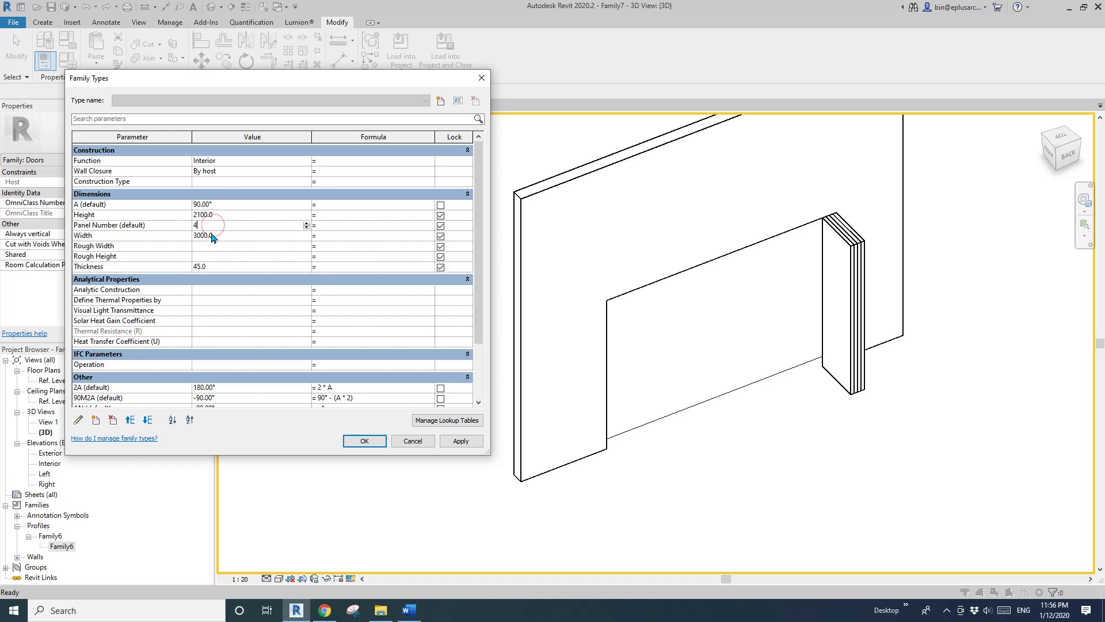
left_click(462, 441)
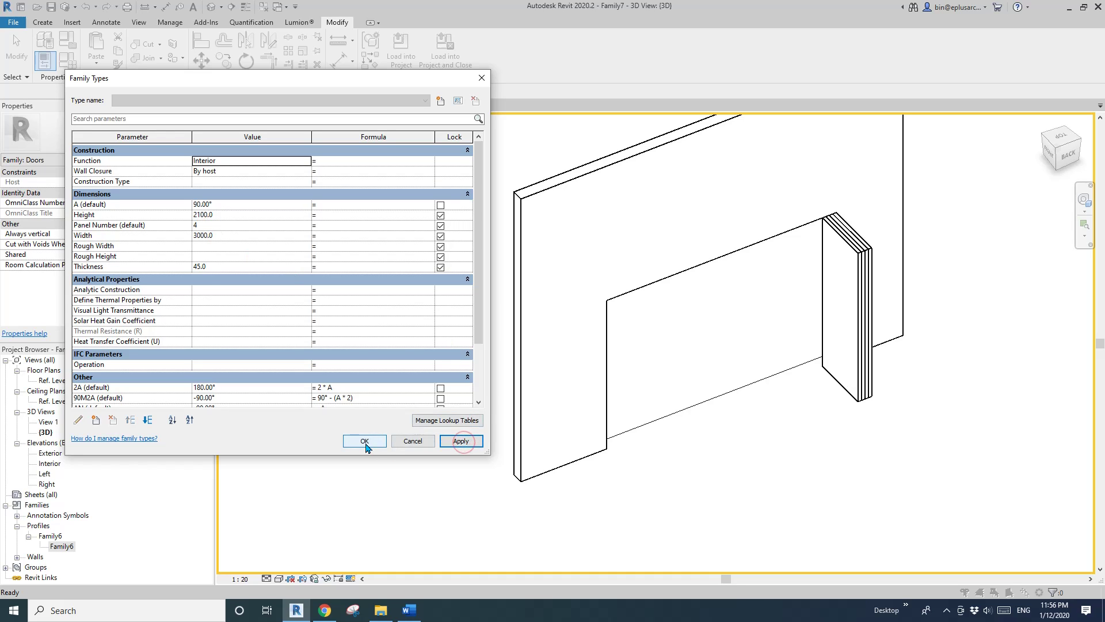
left_click(365, 442)
- Link the Visible property of the second panel from the opening side to a new instance parameter named Panel 3 vis
left_click(844, 293)
scroll(749, 230, "up", 5)
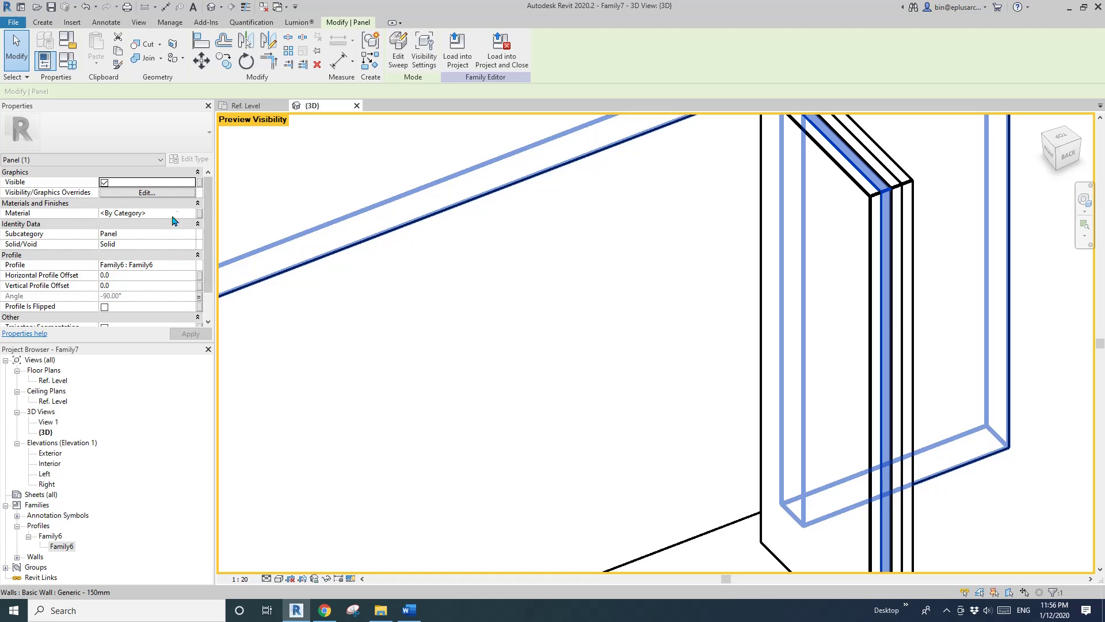
left_click(201, 183)
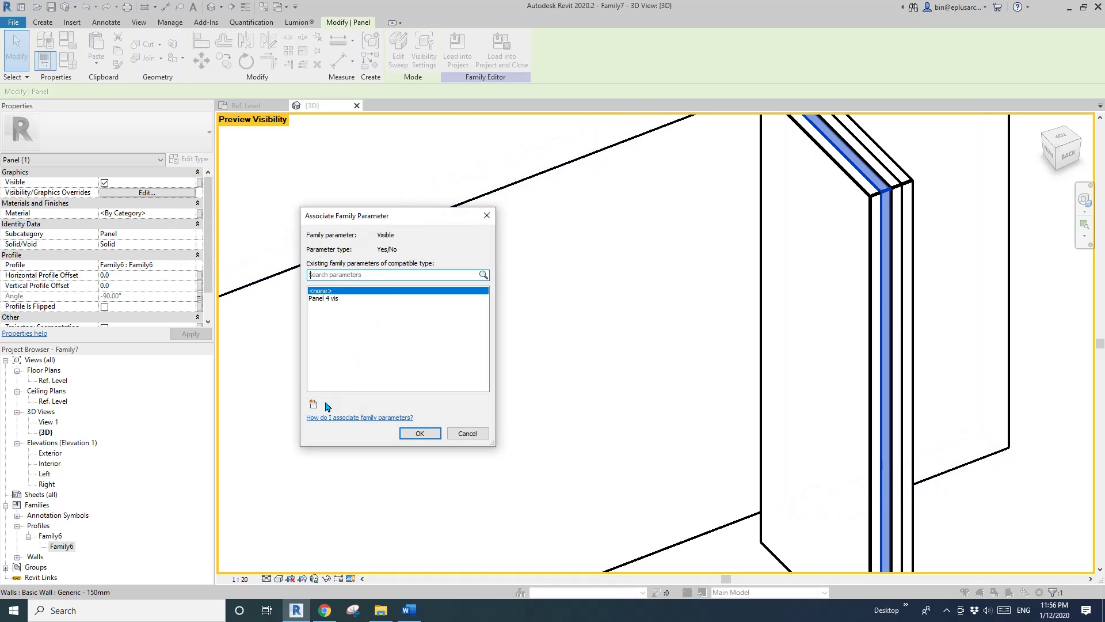
left_click(313, 403)
type("Pa")
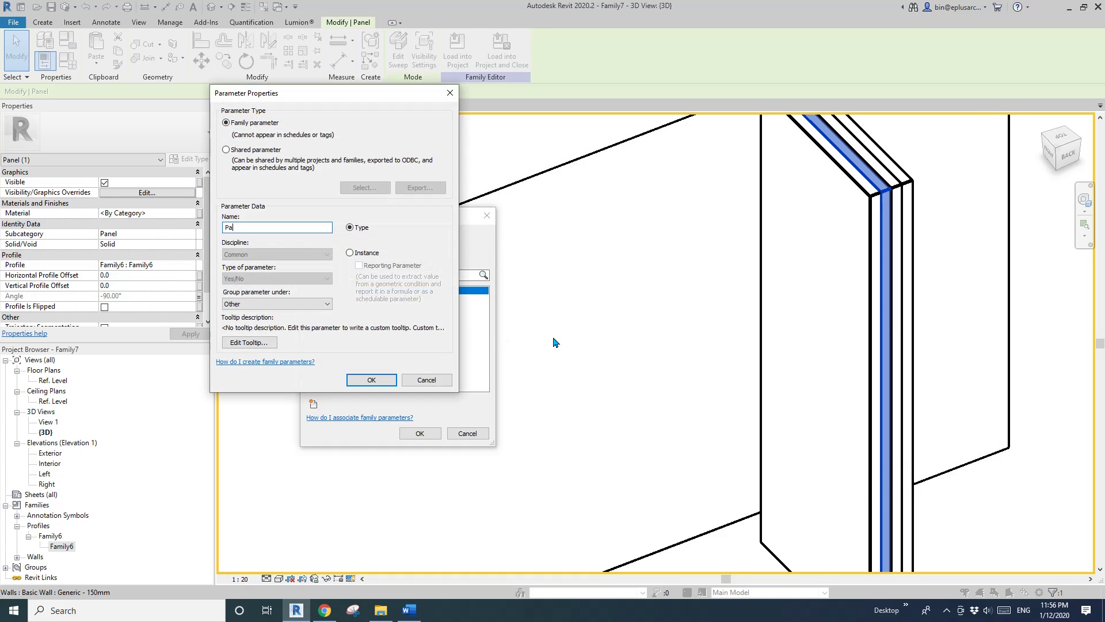
type("nel 3 V")
left_click(349, 253)
left_click(372, 380)
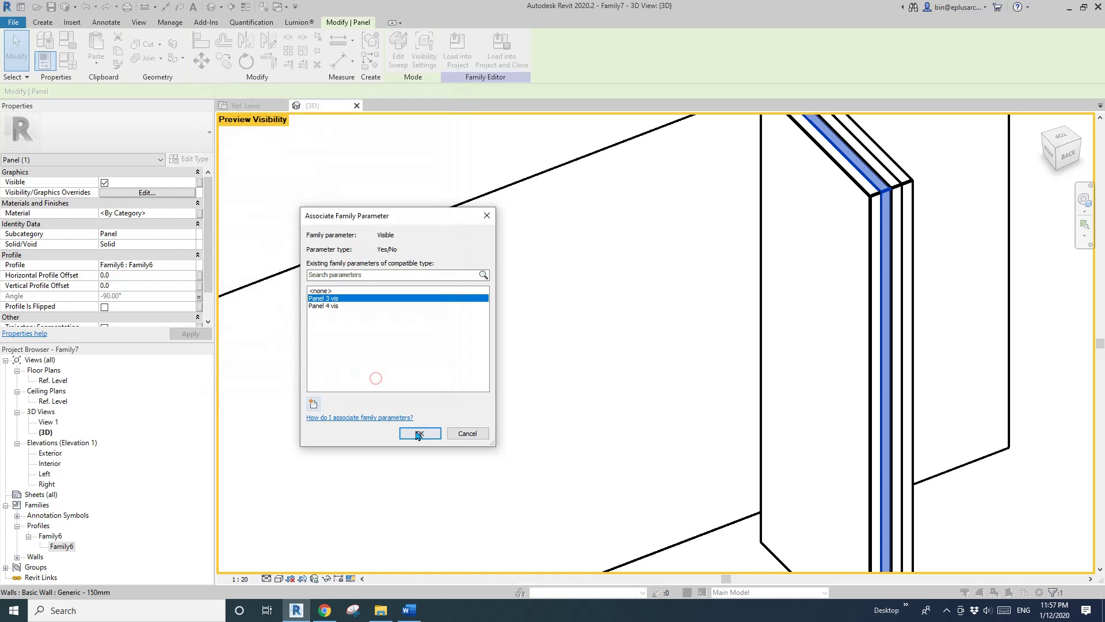
left_click(420, 433)
- Give family parameter Panel 3 vis the formula Panel Number > 2
left_click(66, 58)
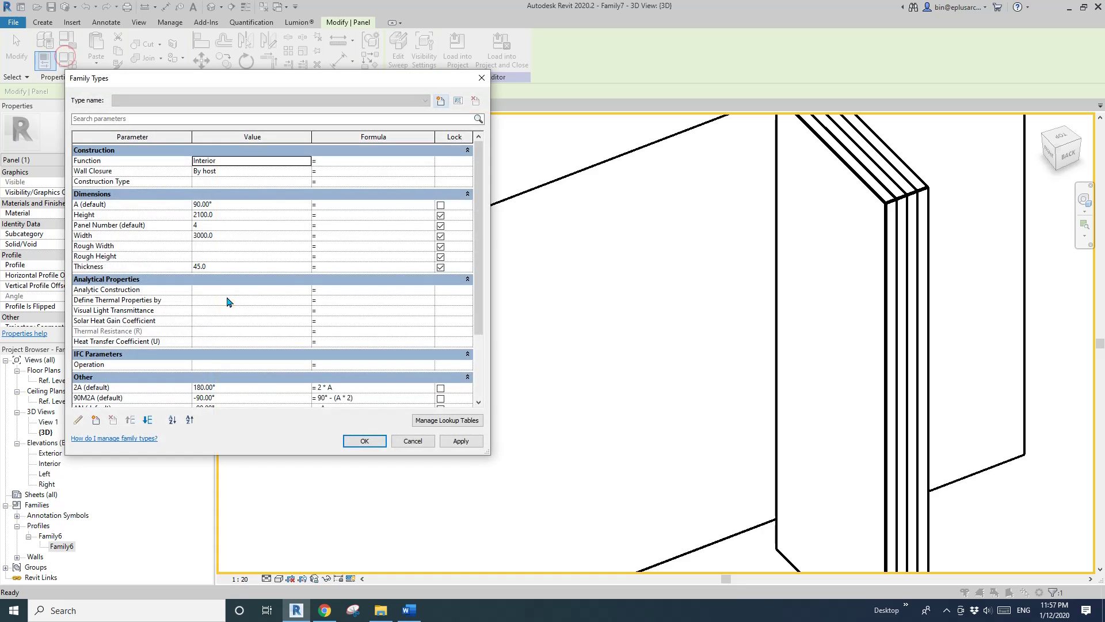
scroll(237, 350, "down", 3)
left_click(347, 351)
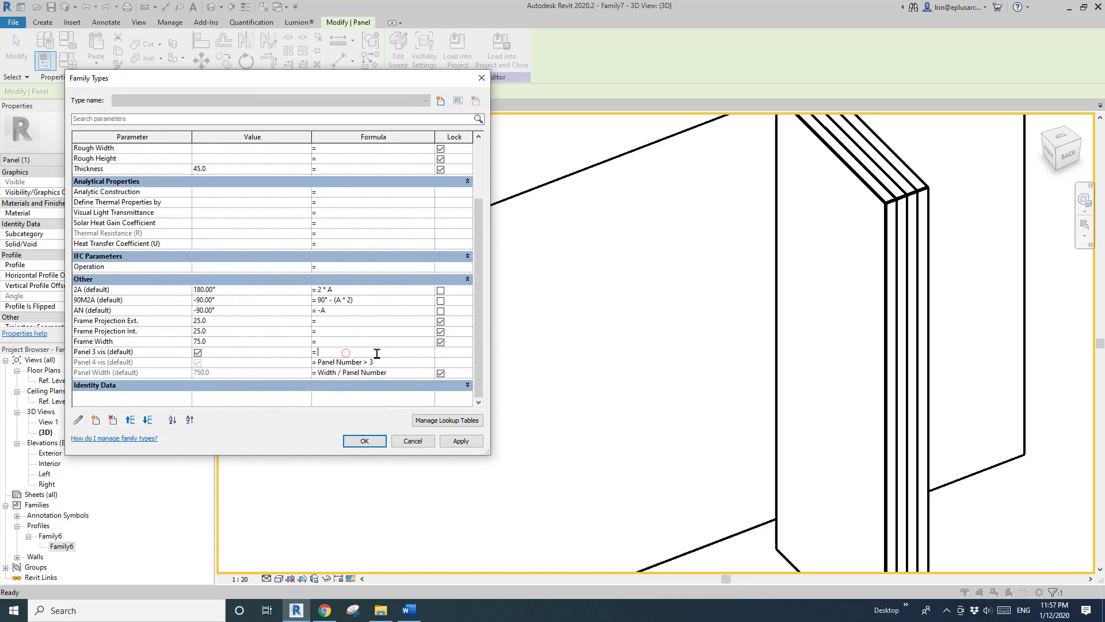
type("Panel Number > 2")
left_click(380, 342)
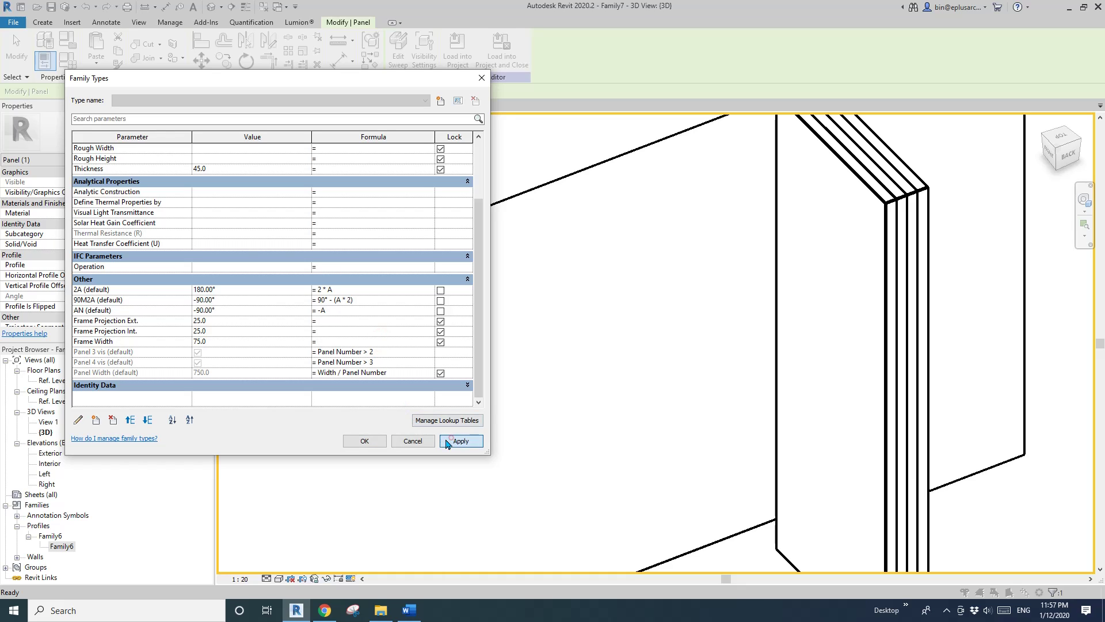
- Accept the family type values, and test the panel visibility by applying Panel Number 2
left_click(360, 442)
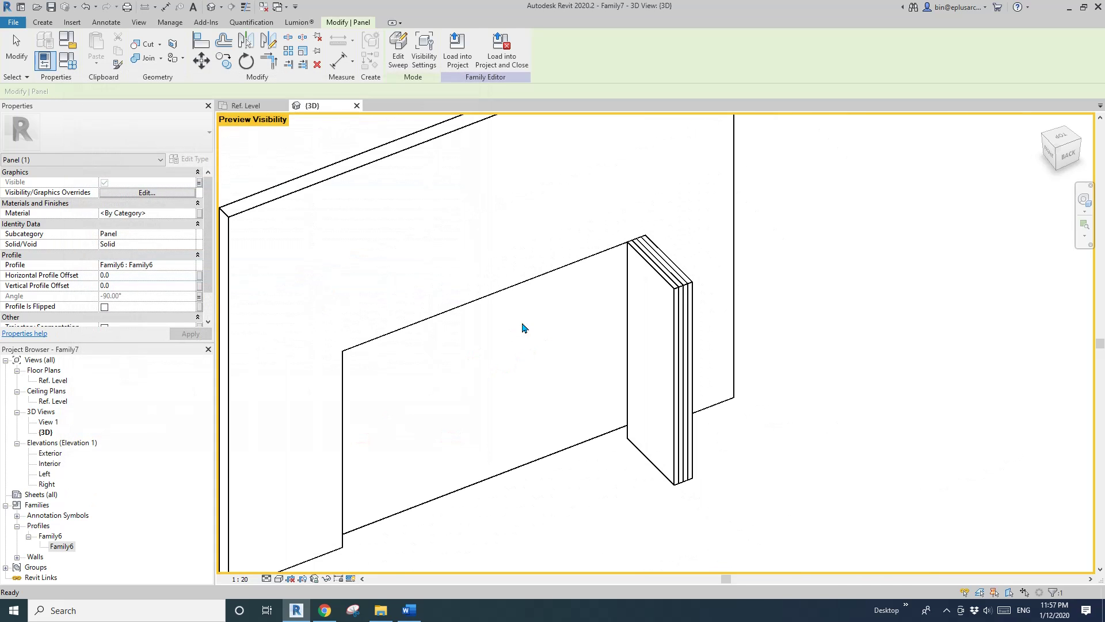
key("Escape")
left_click(65, 60)
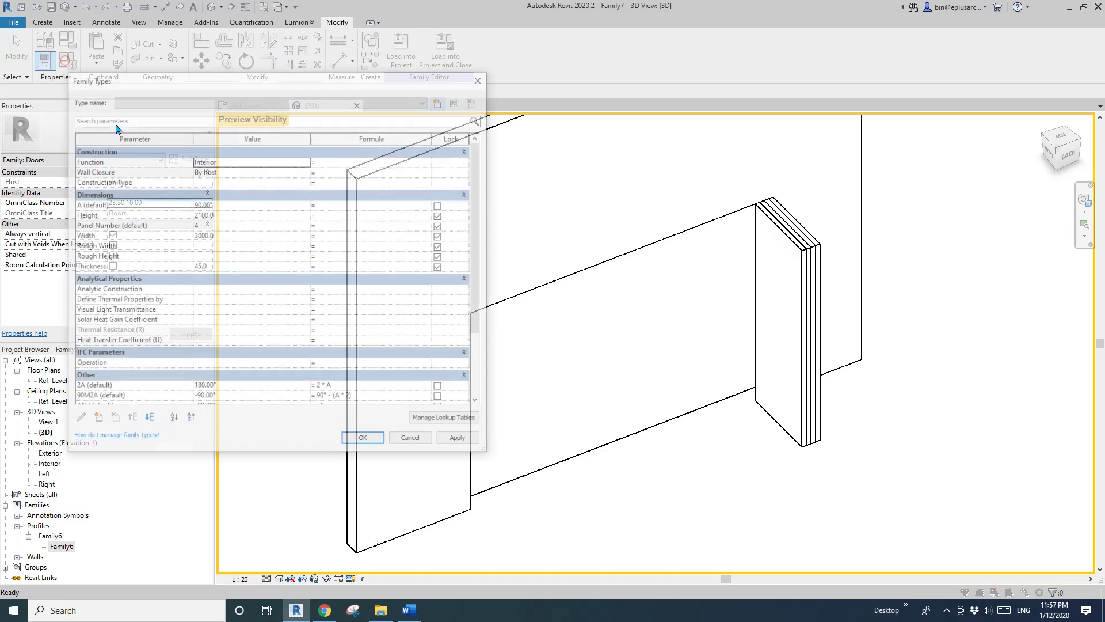
double_click(214, 225)
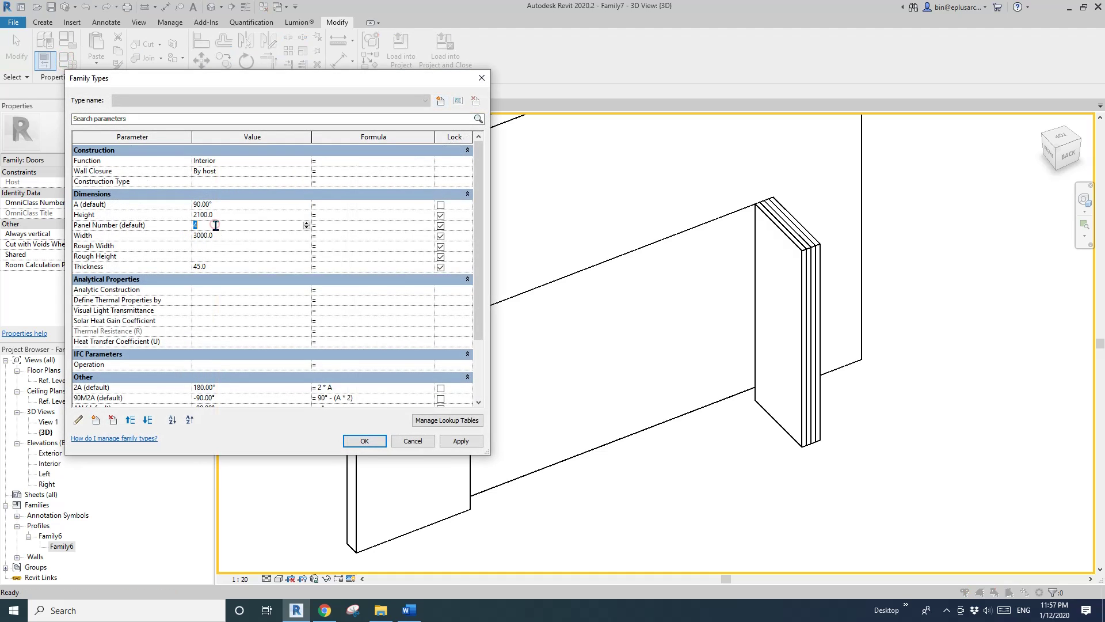
type("2")
left_click(460, 441)
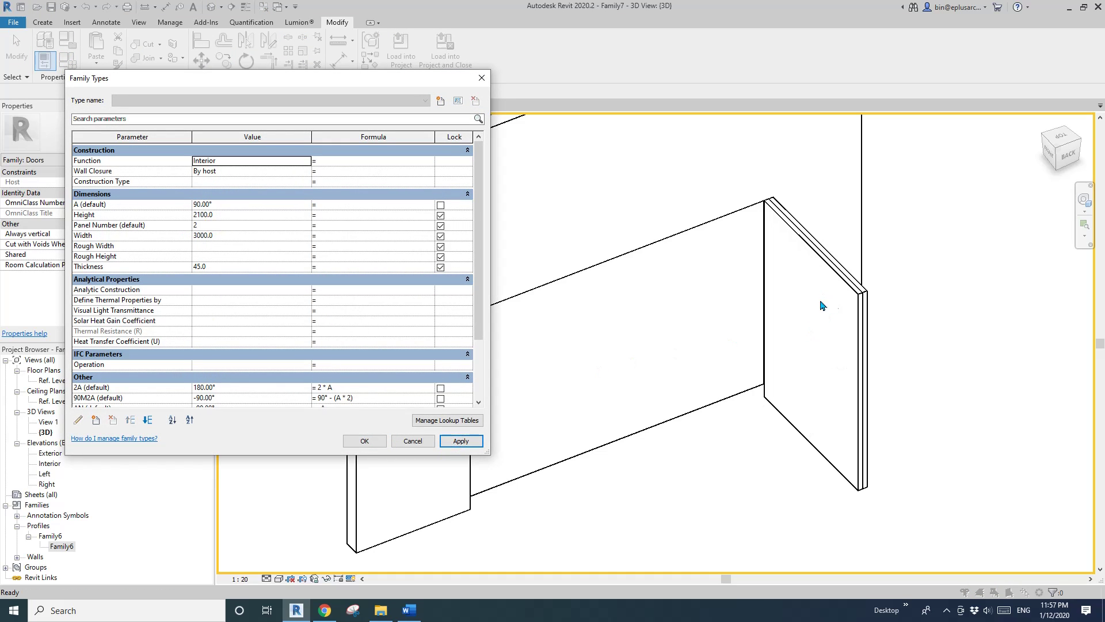
- Test the two-panel door's folding by applying angle A values of 45, 0 and 45 degrees in turn
double_click(233, 204)
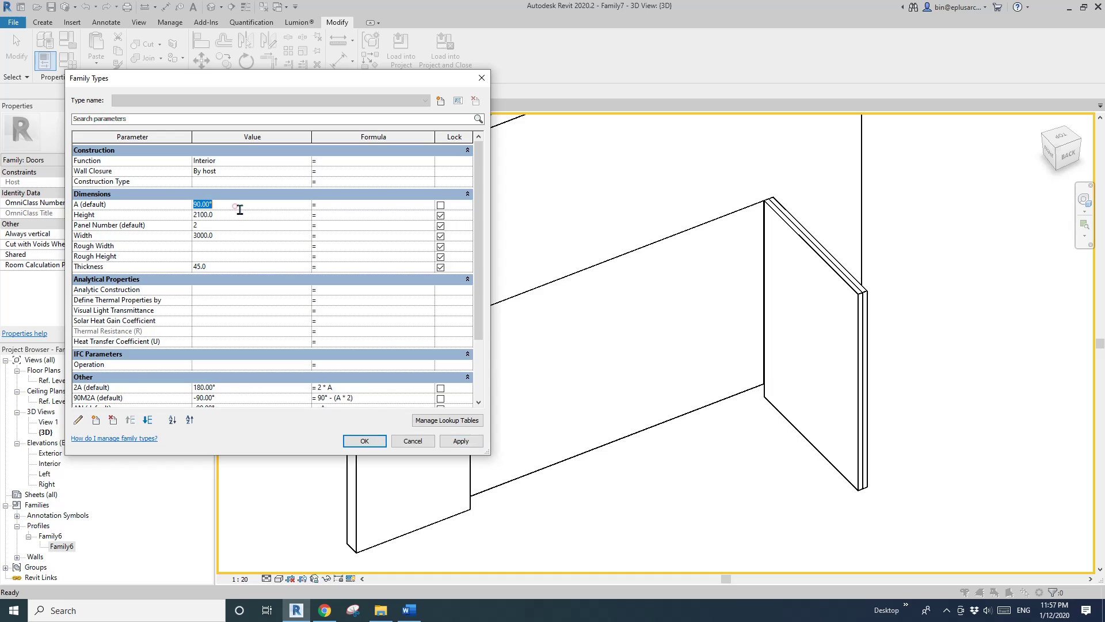
type("45")
left_click(467, 442)
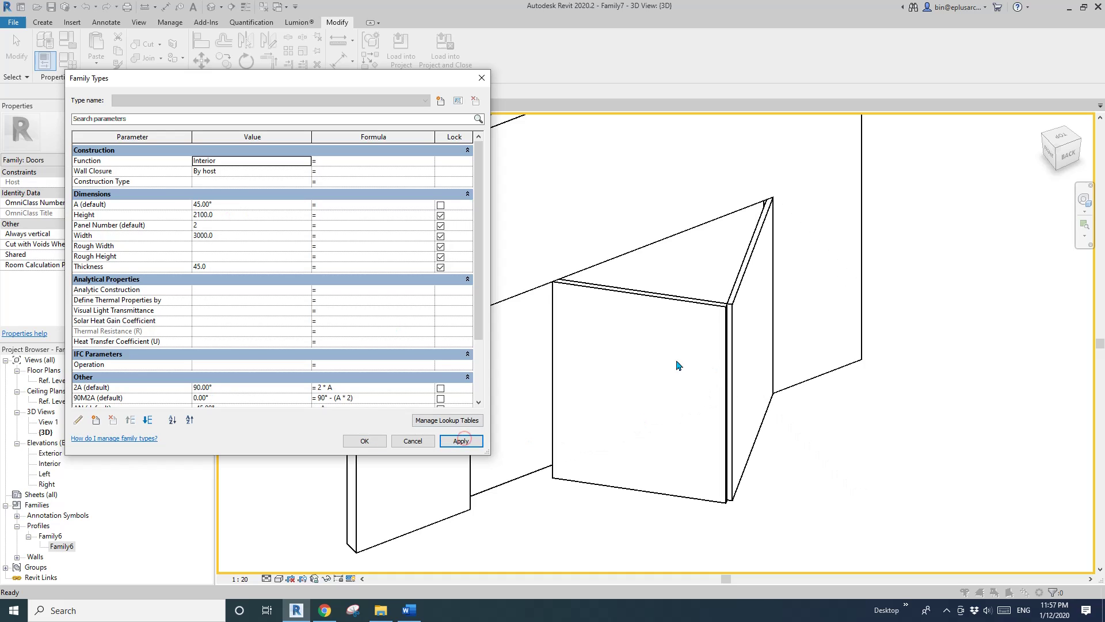
double_click(241, 205)
type("0")
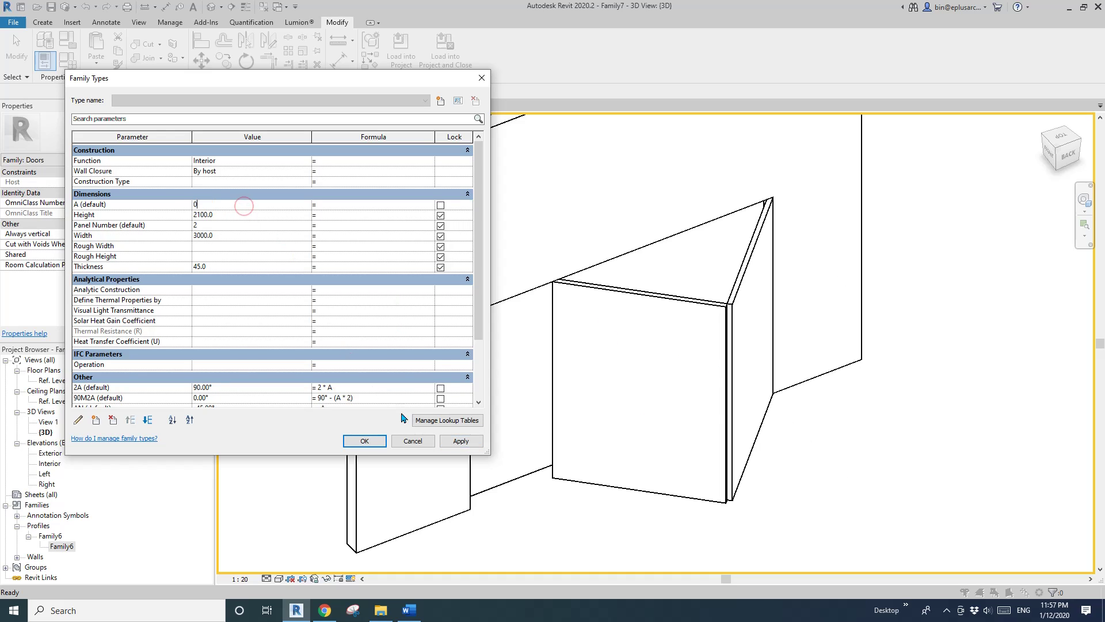
left_click(461, 441)
double_click(233, 204)
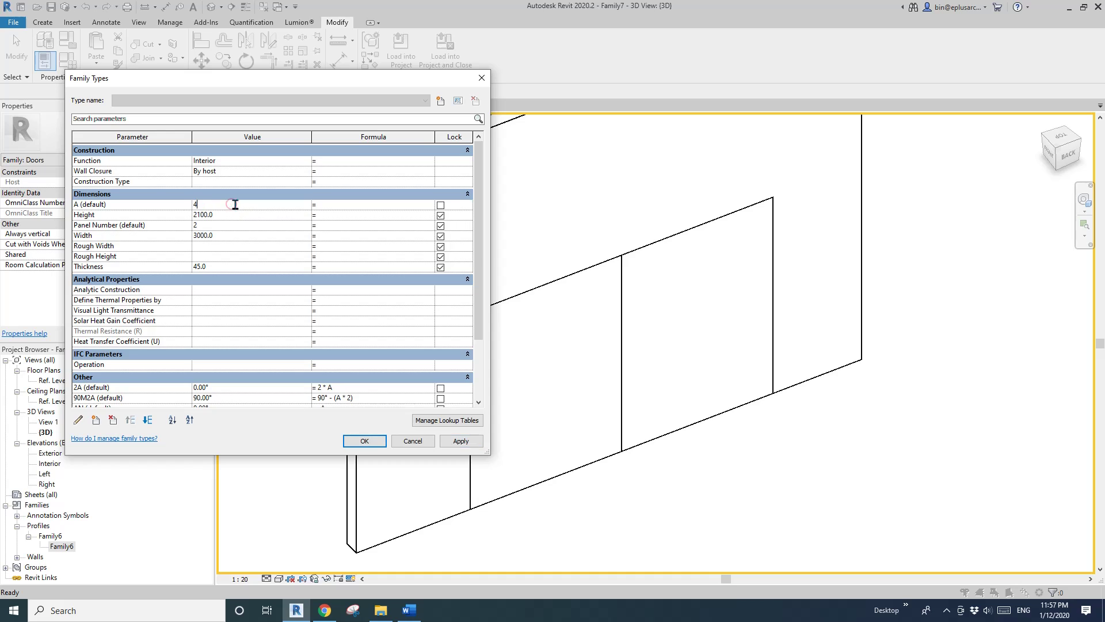
type("45")
left_click(464, 443)
double_click(228, 215)
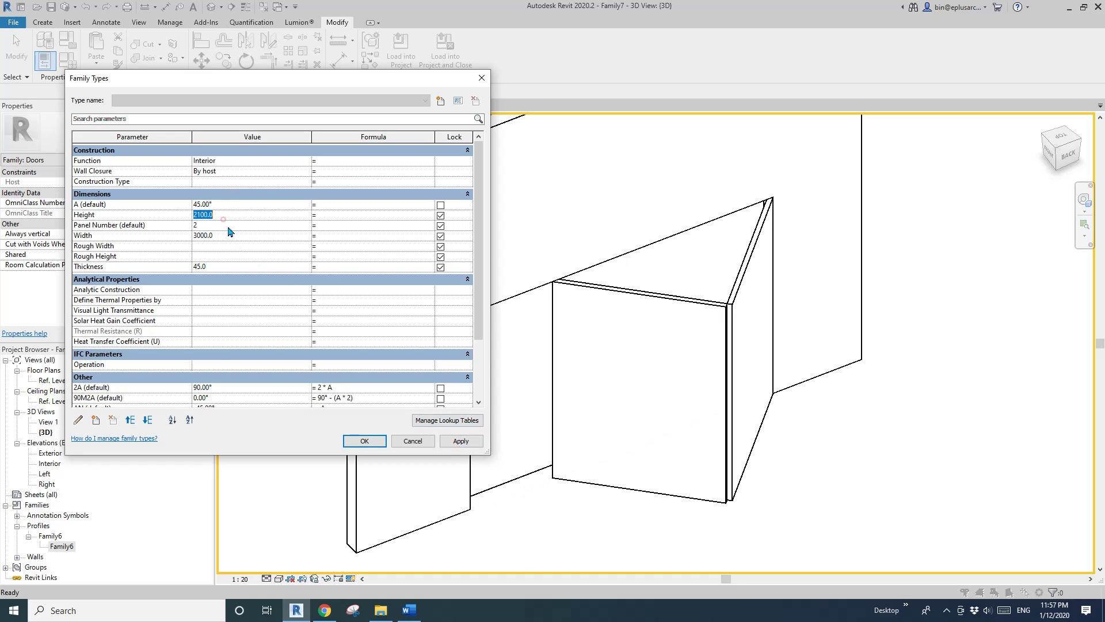
type("3")
left_click(230, 226)
key("Escape")
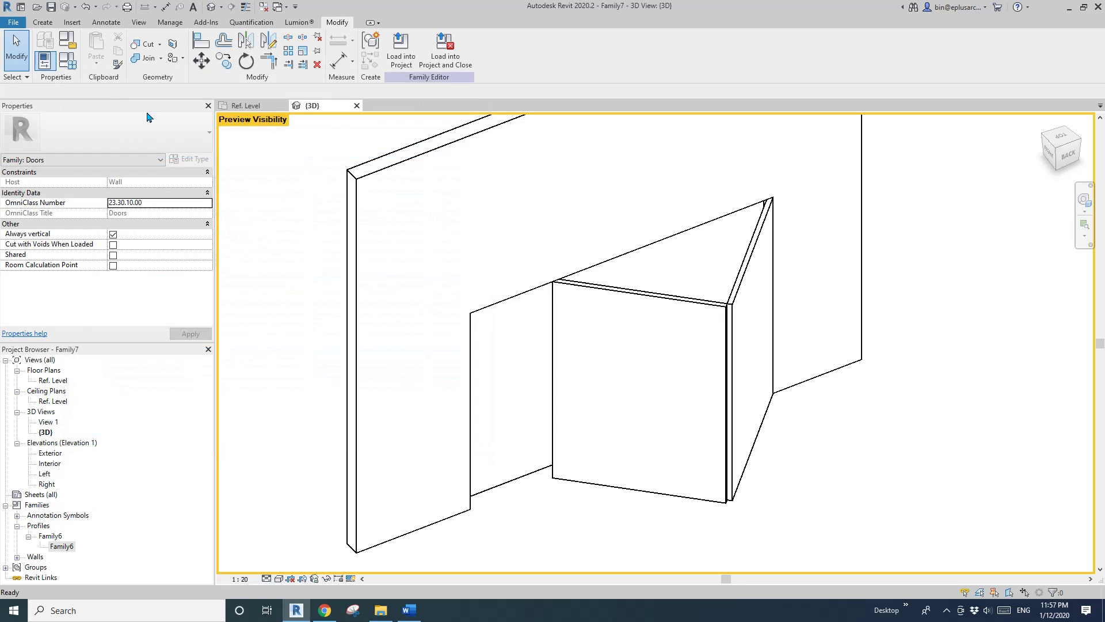
- Test the folded door by applying Panel Number 3 and 4 in turn, and accept the family type values with 4
left_click(72, 62)
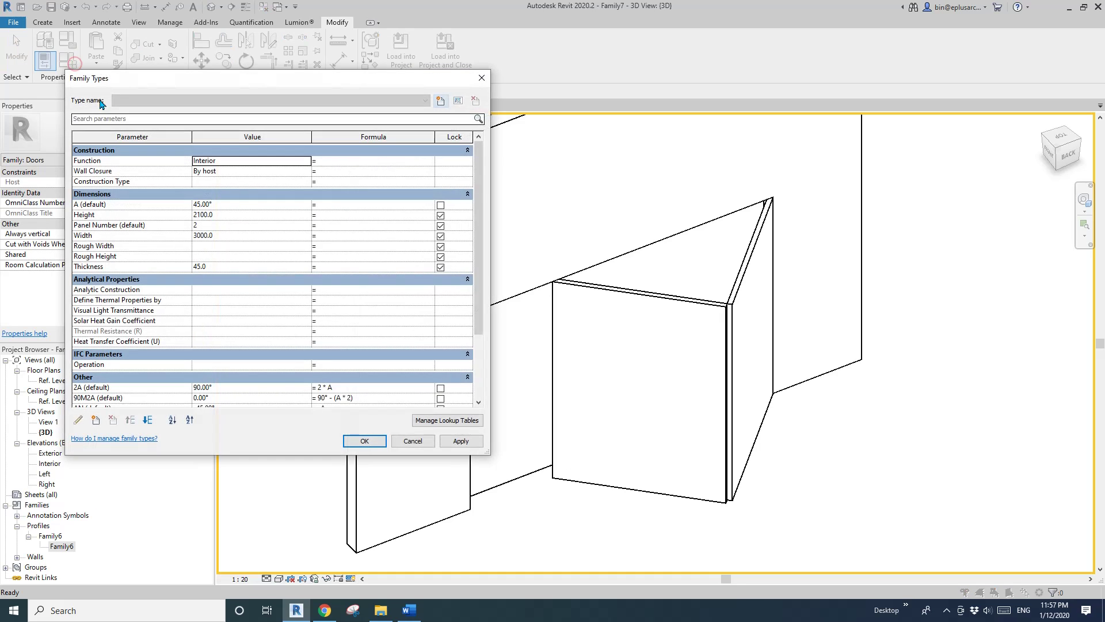
double_click(230, 226)
type("3")
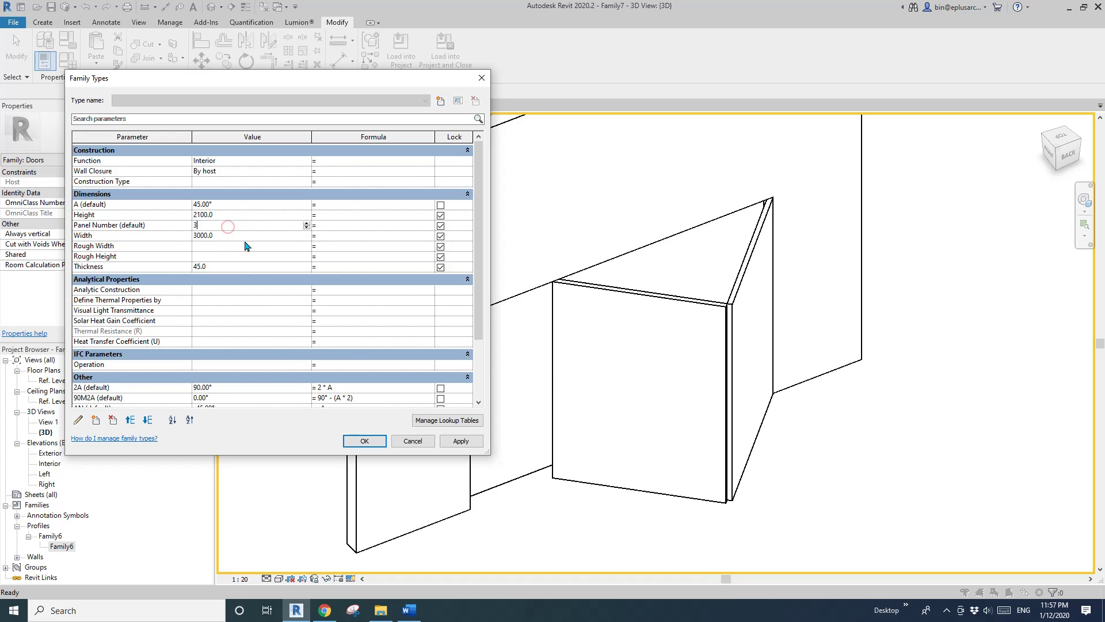
left_click(461, 441)
double_click(223, 225)
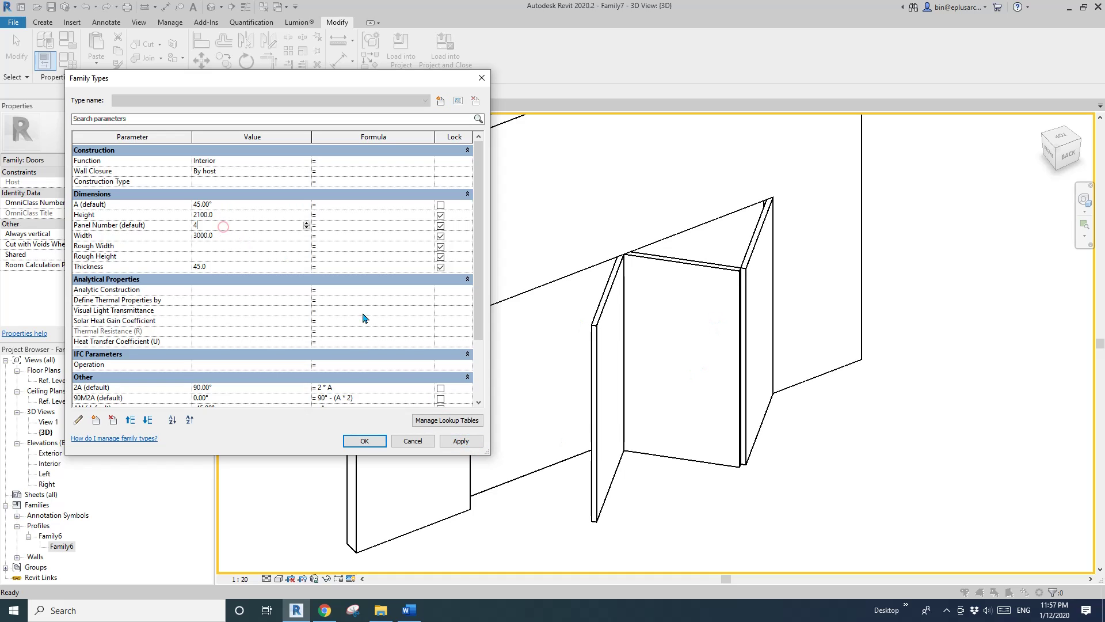
type("4")
left_click(461, 441)
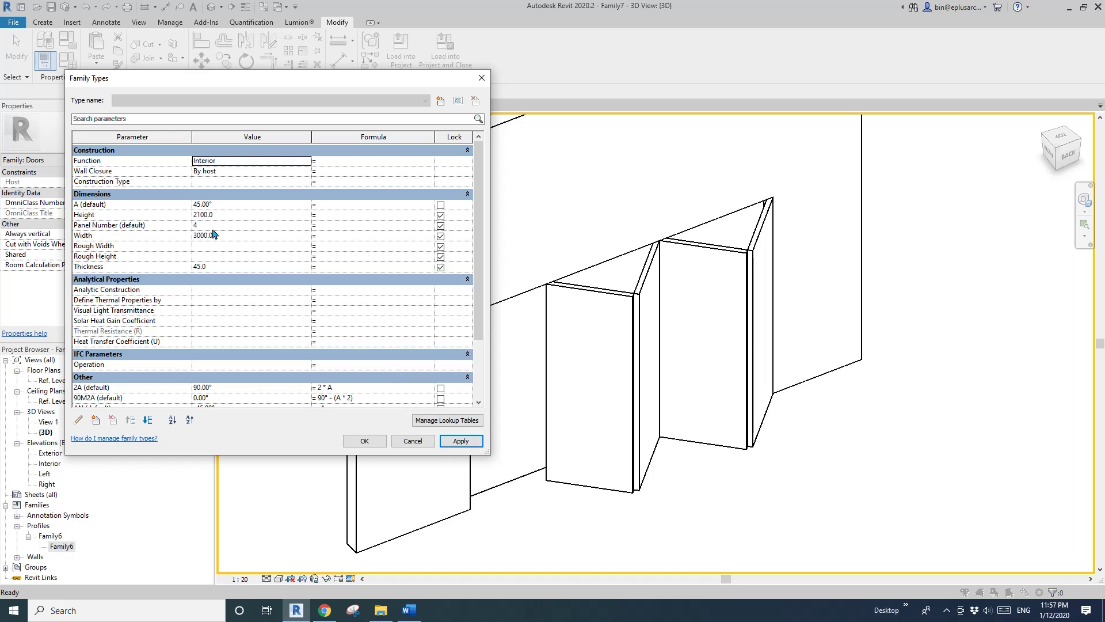
left_click(363, 441)
- Examine the folded four-panel door in the Ref. Level floor plan and from several angles in the 3D view
middle_click_drag(605, 380, 654, 397, "shift")
middle_click_drag(595, 444, 558, 441)
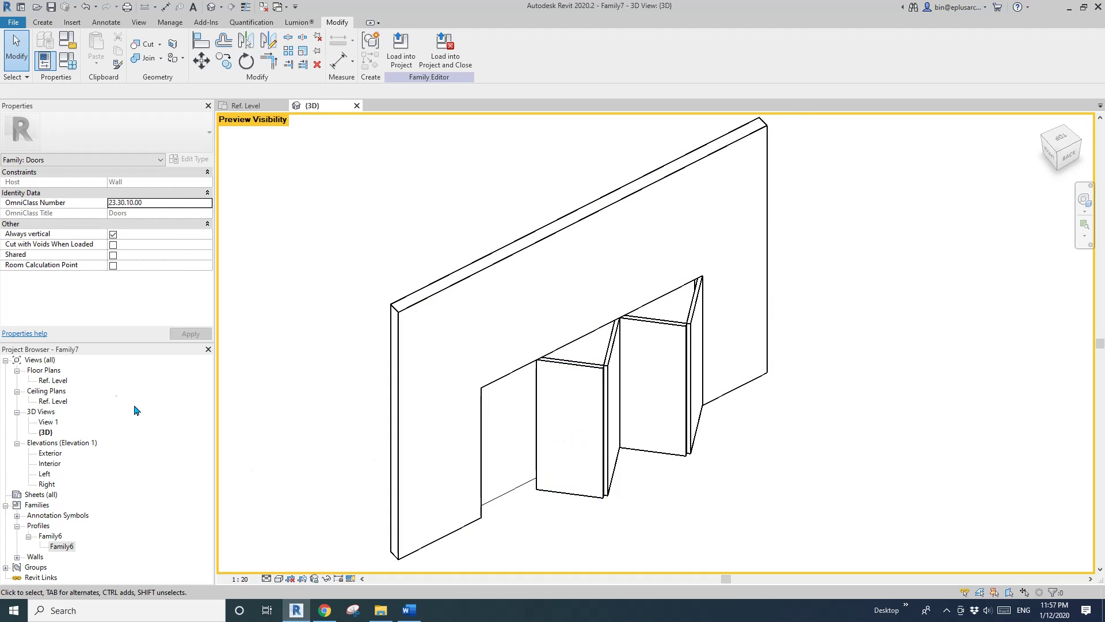
double_click(53, 380)
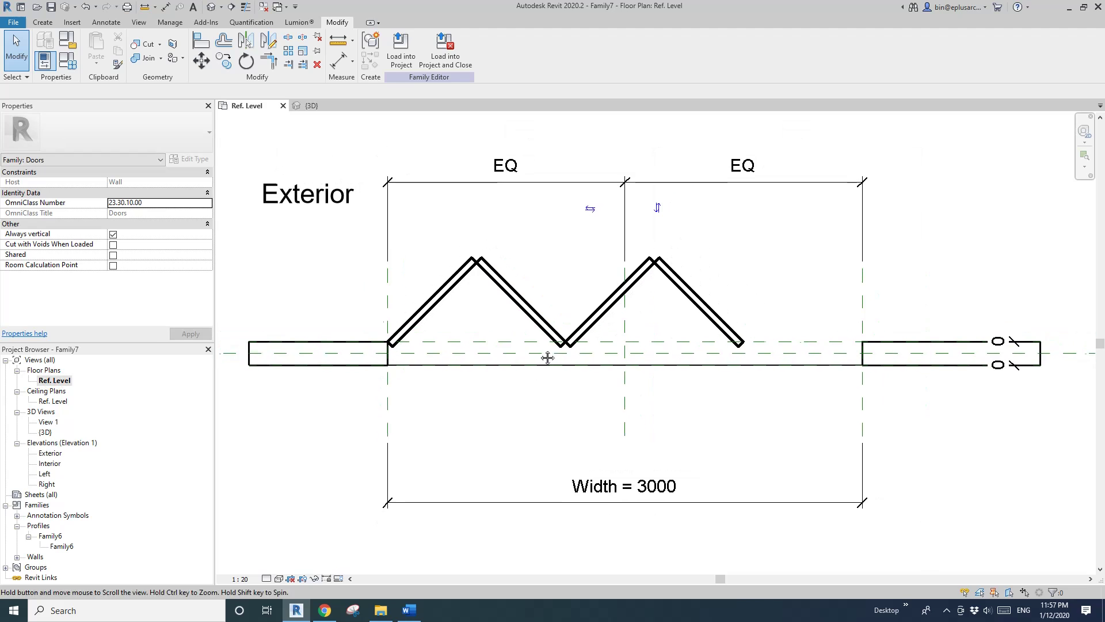
middle_click_drag(547, 358, 537, 363)
left_click(575, 339)
left_click(502, 301)
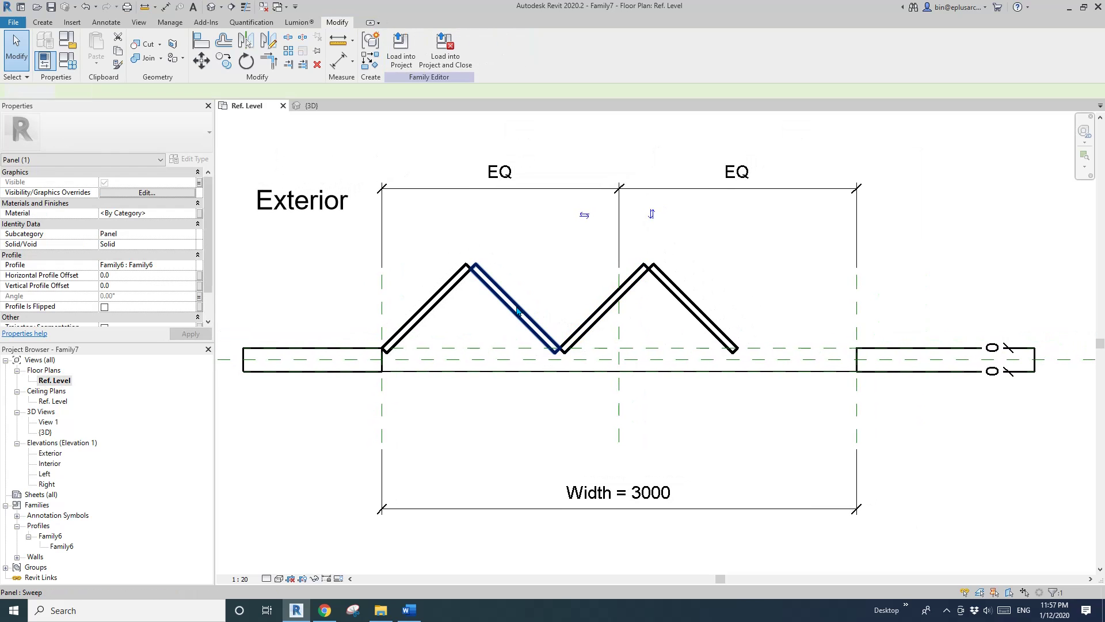
key("Escape")
left_click(210, 7)
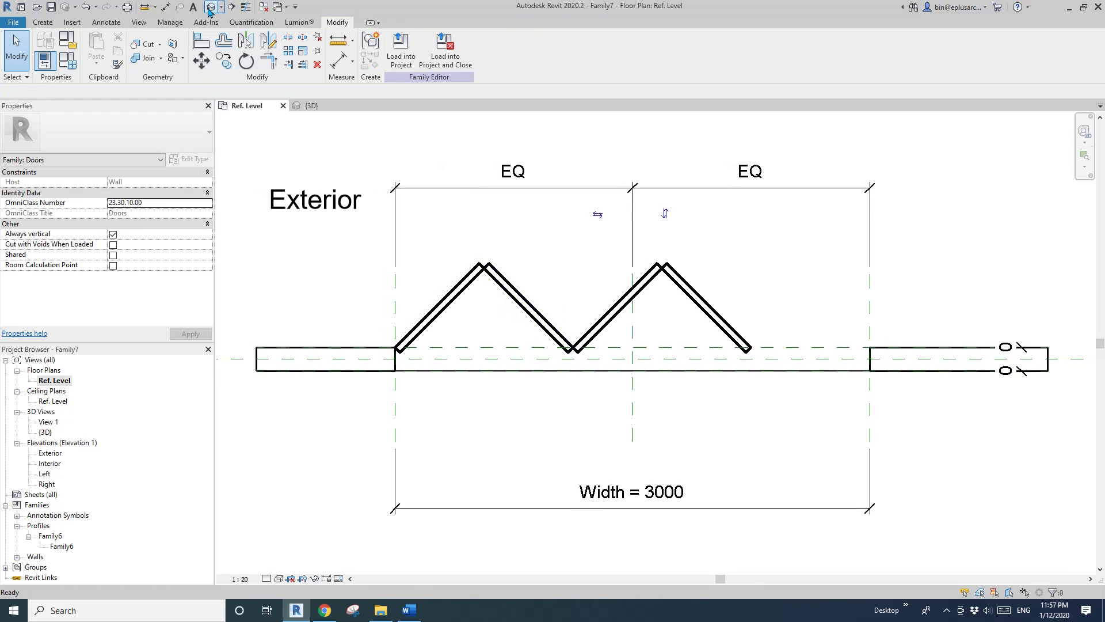
middle_click_drag(535, 291, 622, 390, "shift")
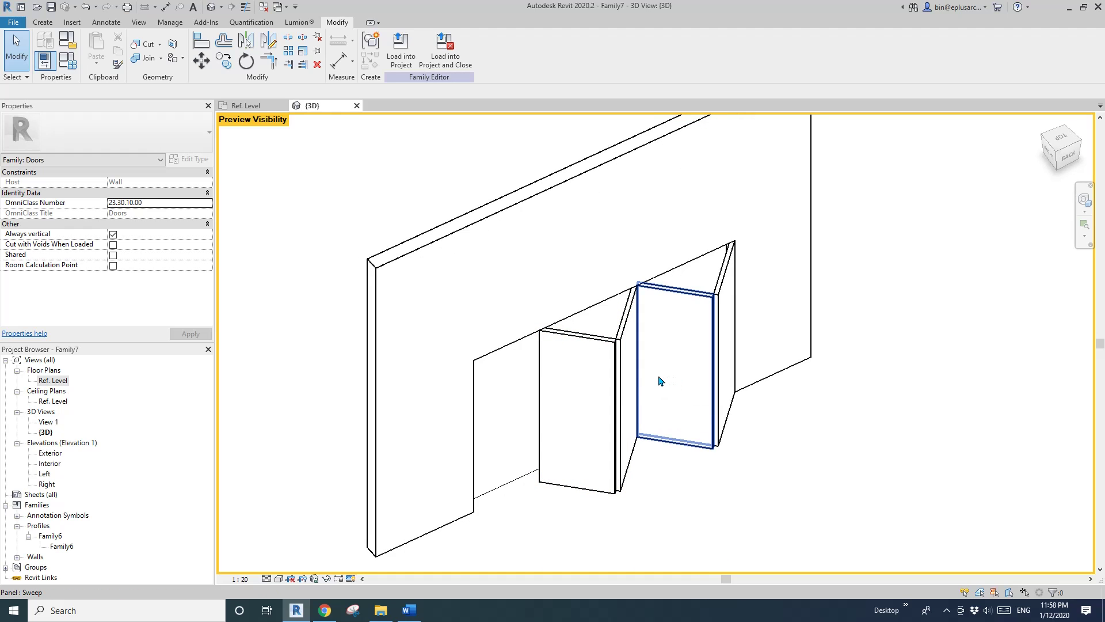
middle_click_drag(660, 381, 570, 374, "shift")
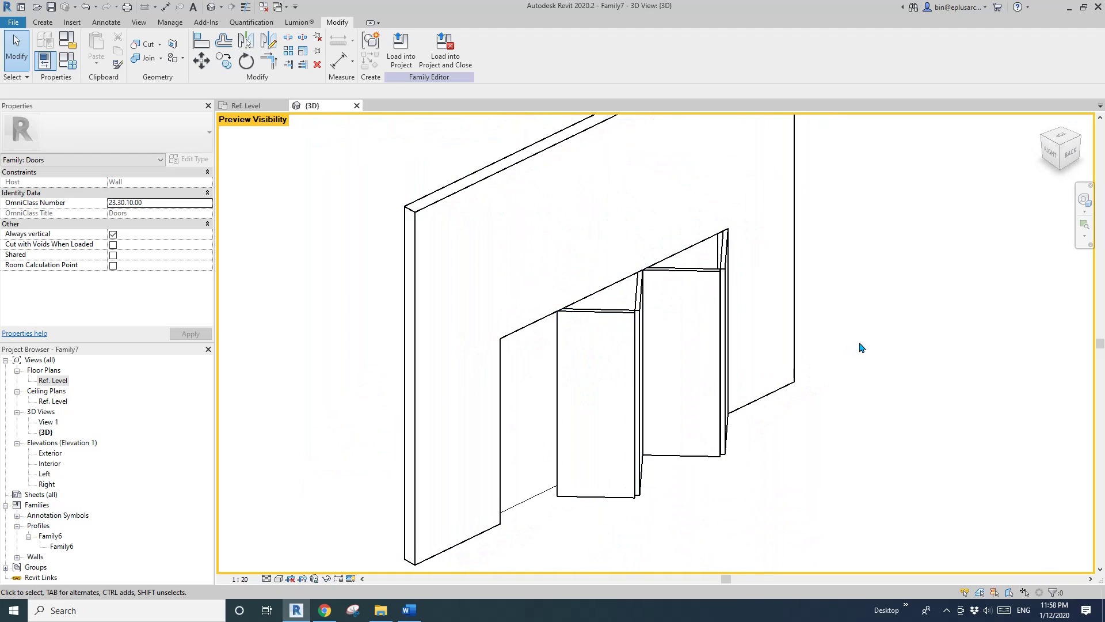
middle_click_drag(862, 348, 868, 313, "shift")
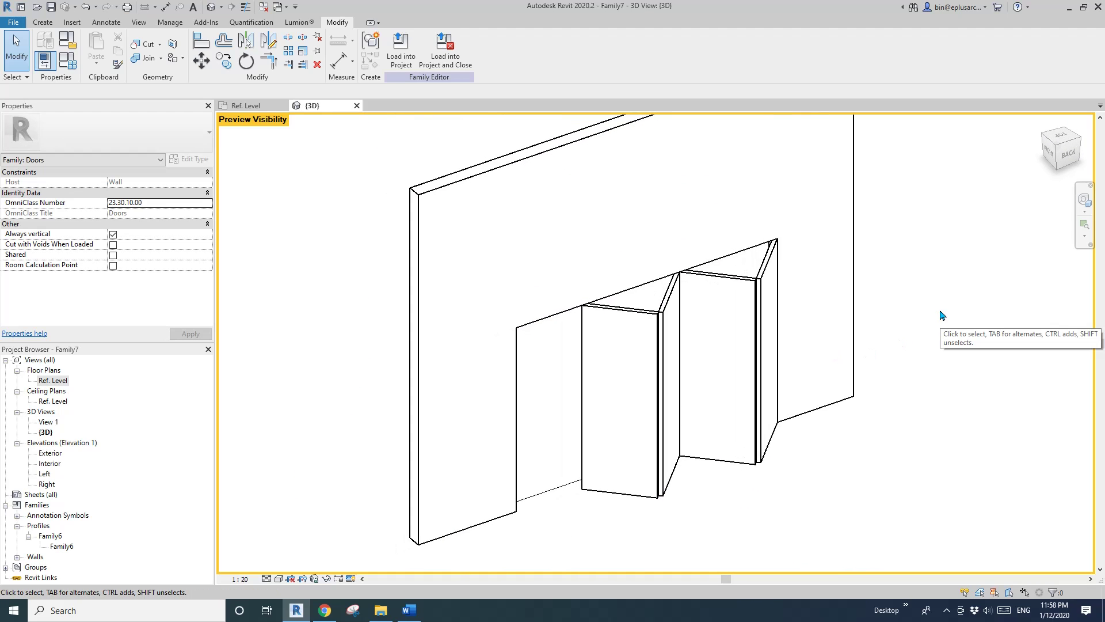